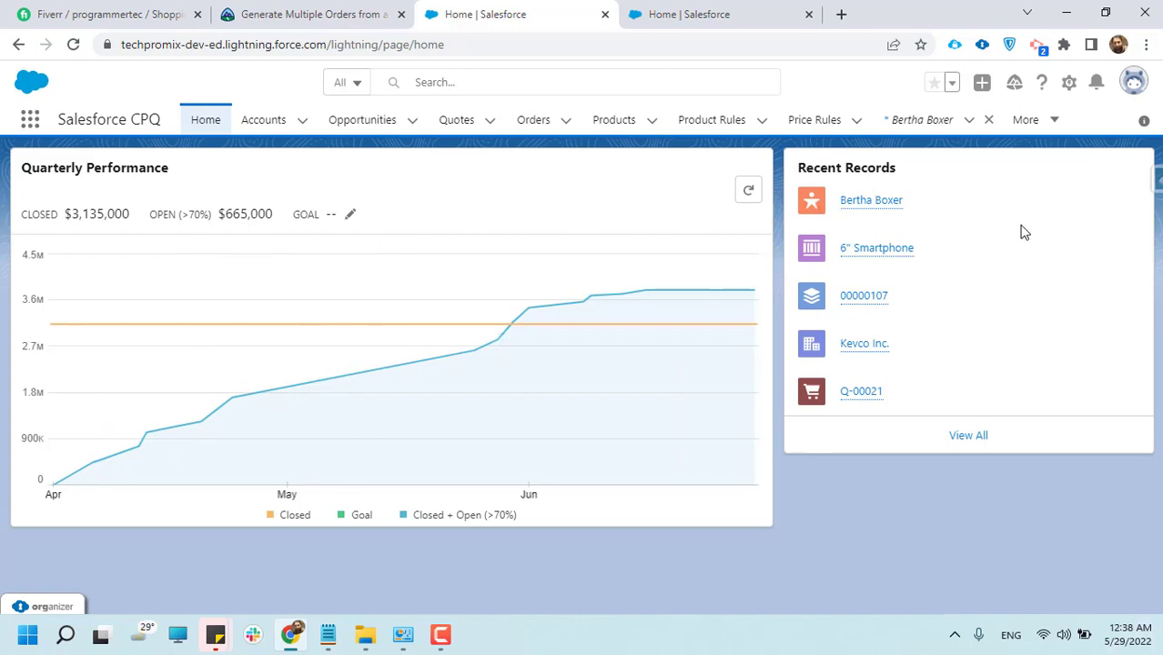
Search the available apps for "sales" and open the Salesforce CPQ app
click(31, 121)
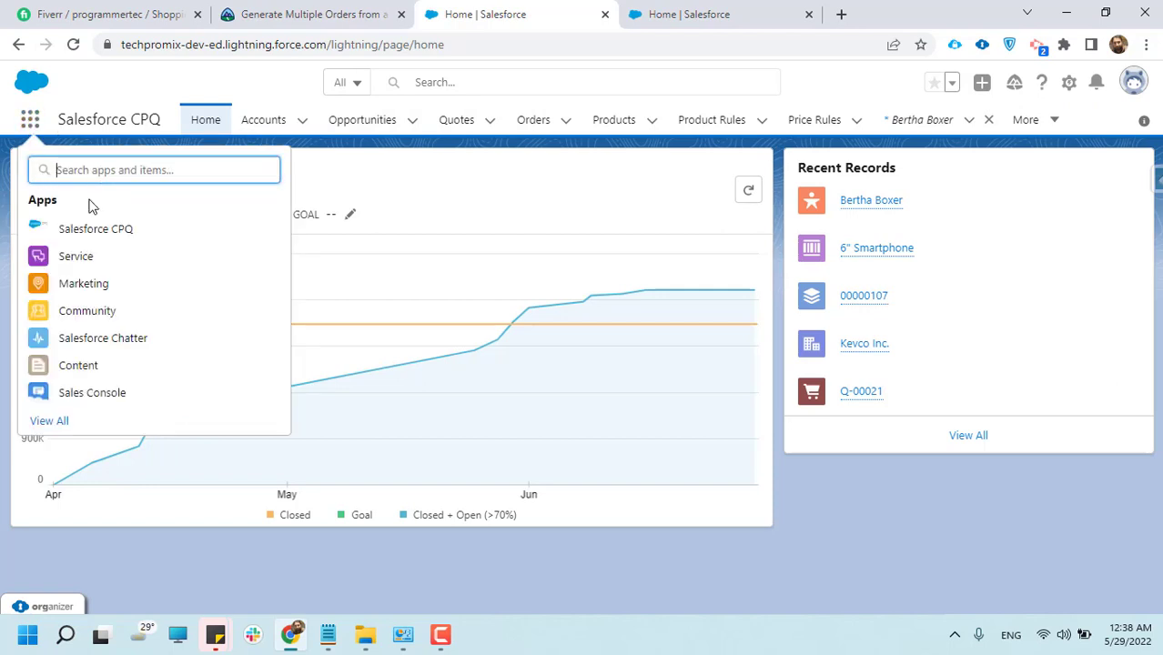
text(sales)
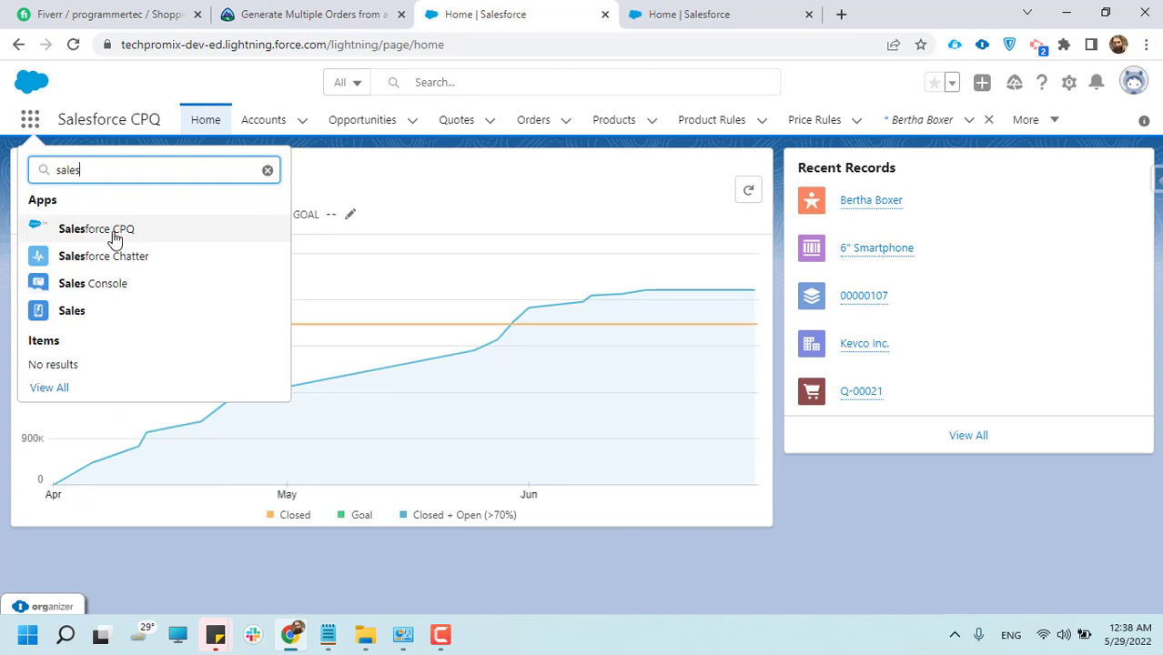
click(114, 235)
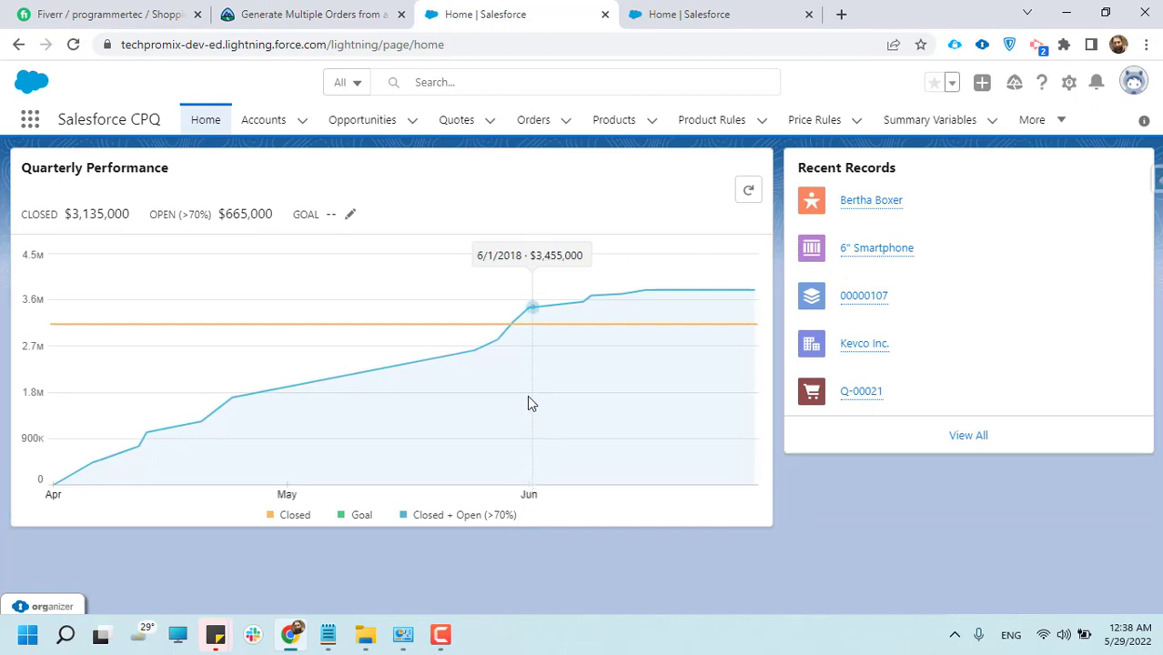
Open the Burlington Textiles Corp of America record from the All Accounts list
click(278, 129)
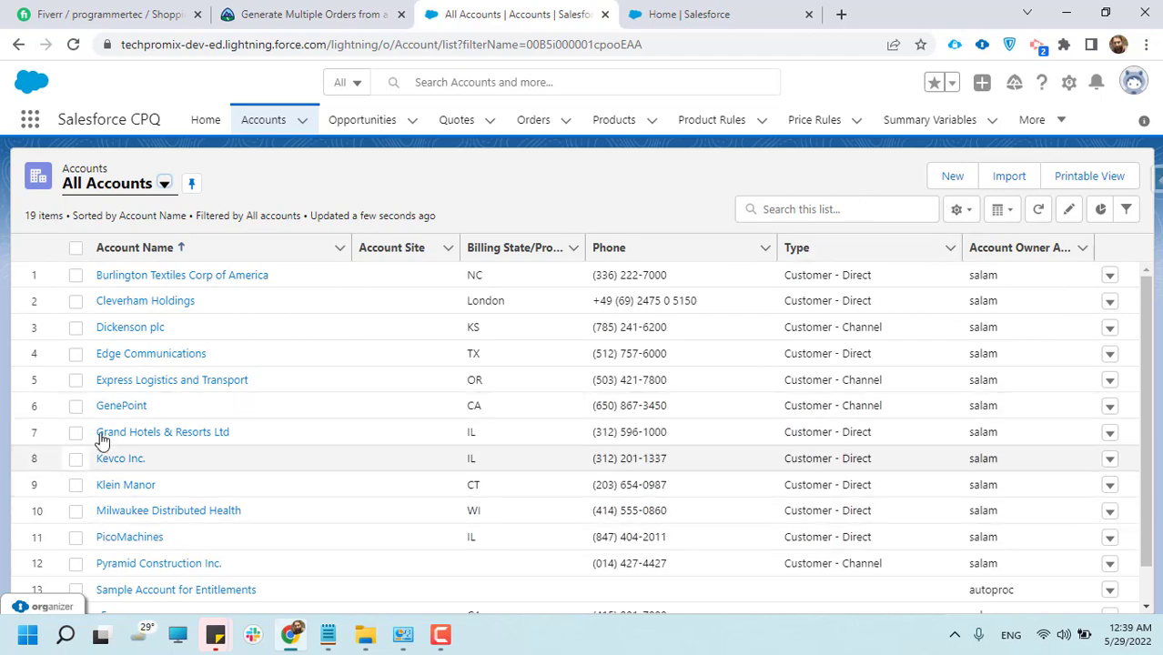
scroll(180, 424, down, 1)
scroll(180, 425, up, 1)
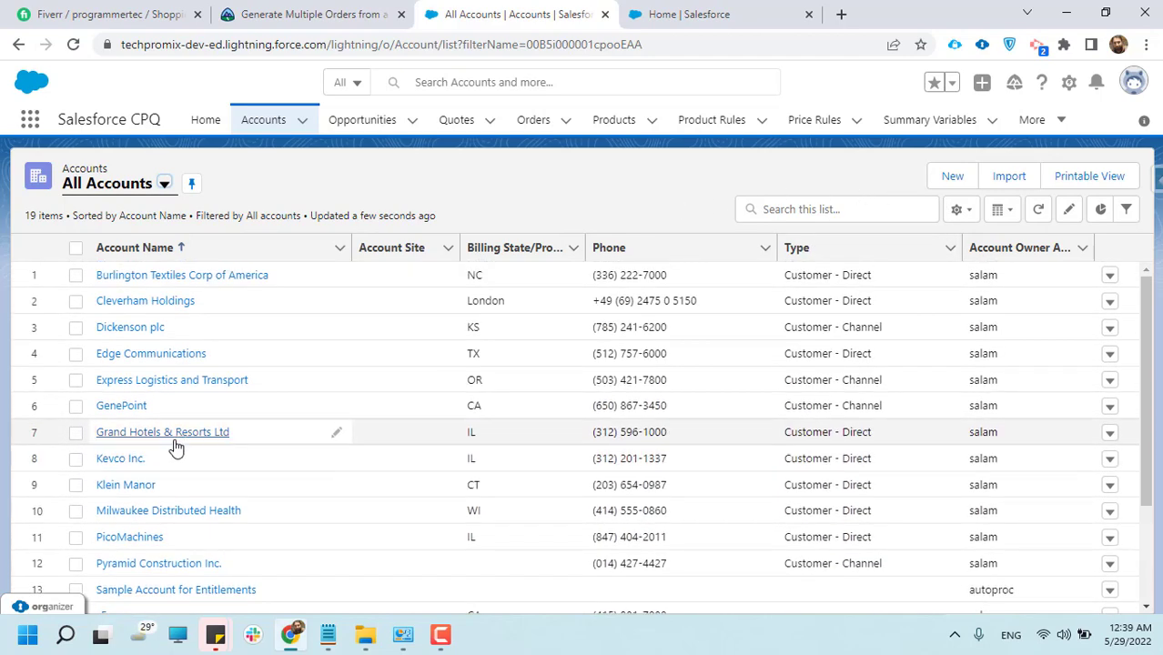
click(149, 275)
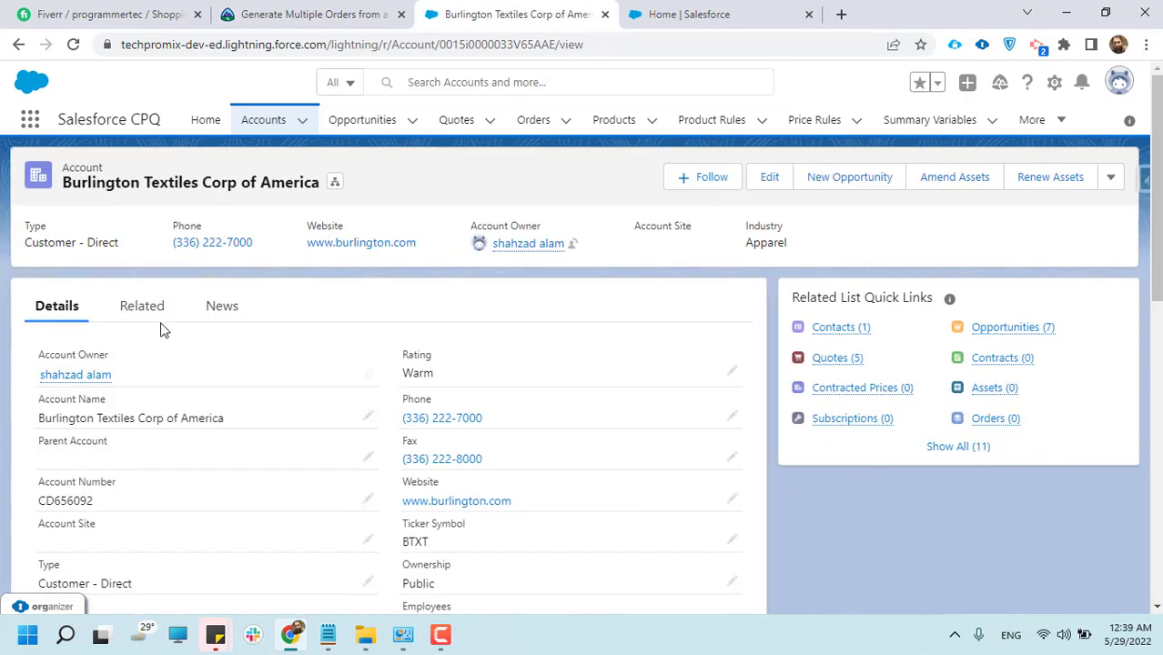
Examine the Burlington account's details, from the account name down to the Salesforce CPQ Information section
scroll(161, 338, down, 2)
scroll(164, 381, up, 1)
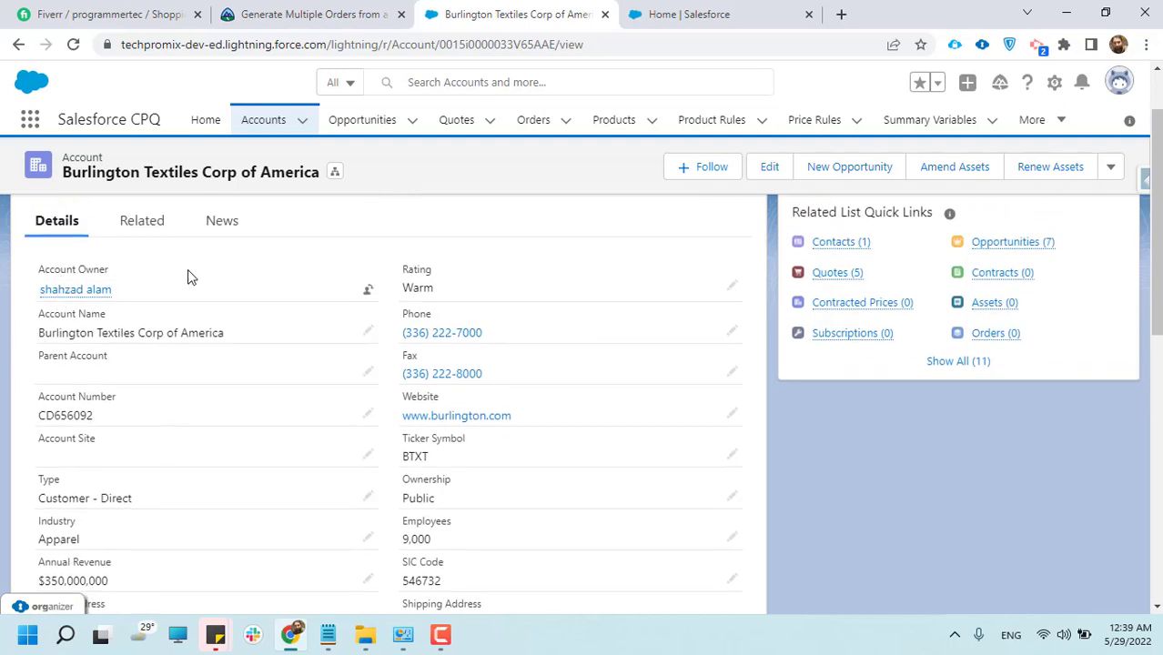
drag(37, 335, 210, 334)
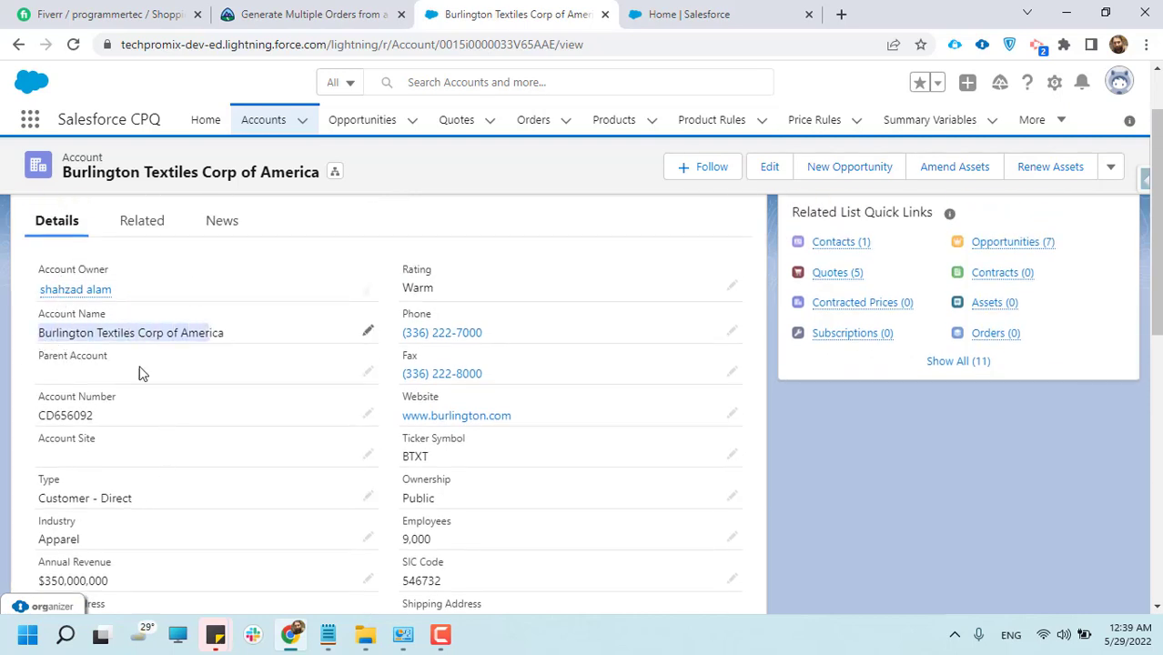
scroll(64, 392, down, 2)
scroll(535, 335, down, 2)
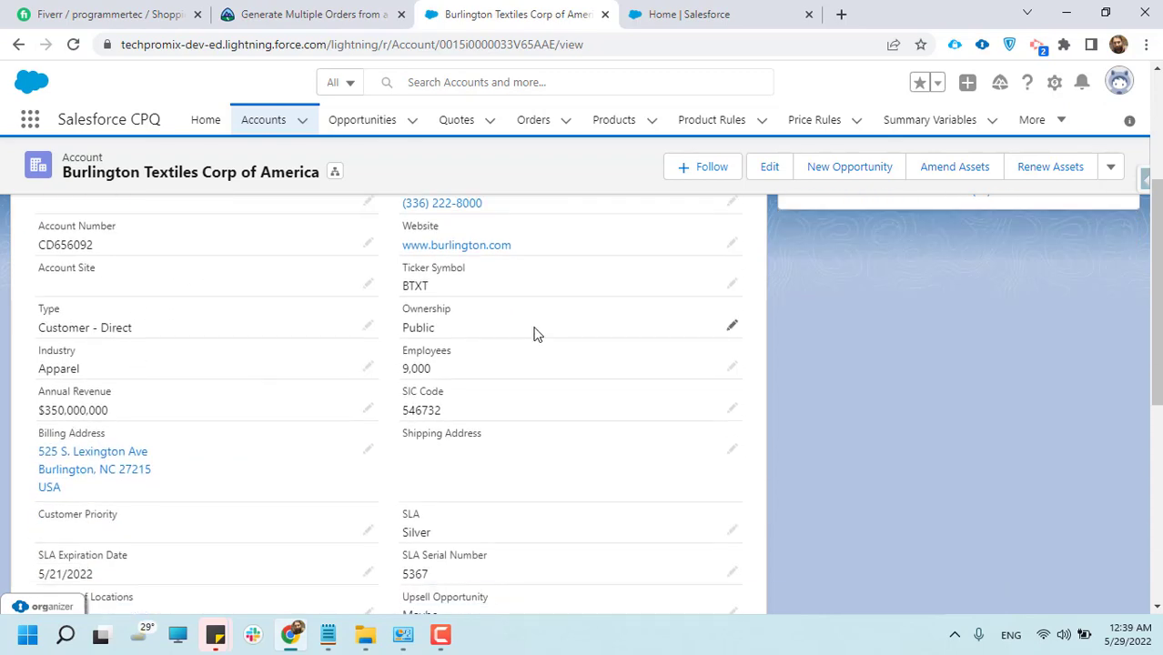
scroll(514, 444, down, 5)
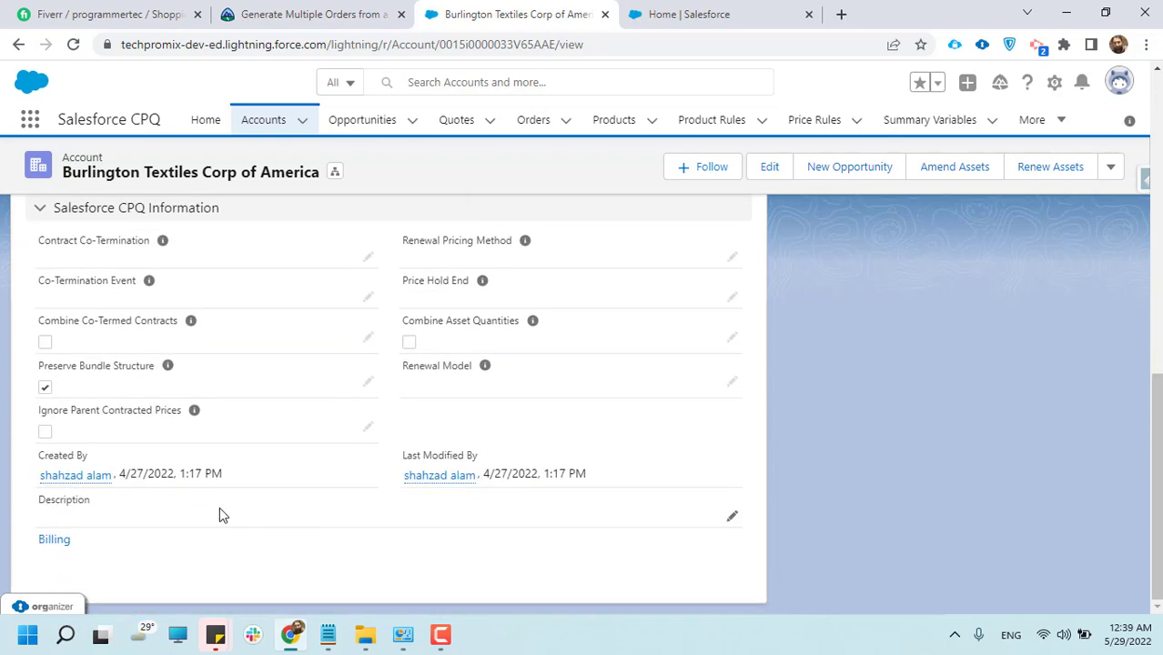
scroll(219, 508, up, 10)
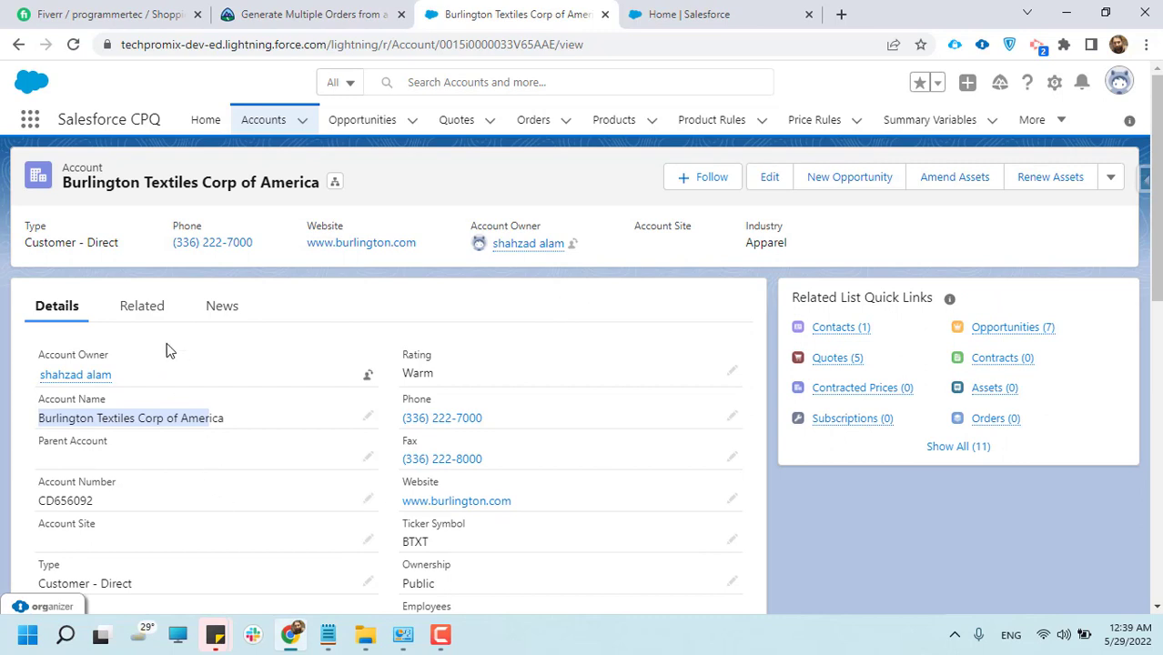
Examine the Burlington account's related lists, from contacts, opportunities and quotes down to cases, attachments and partners
click(142, 306)
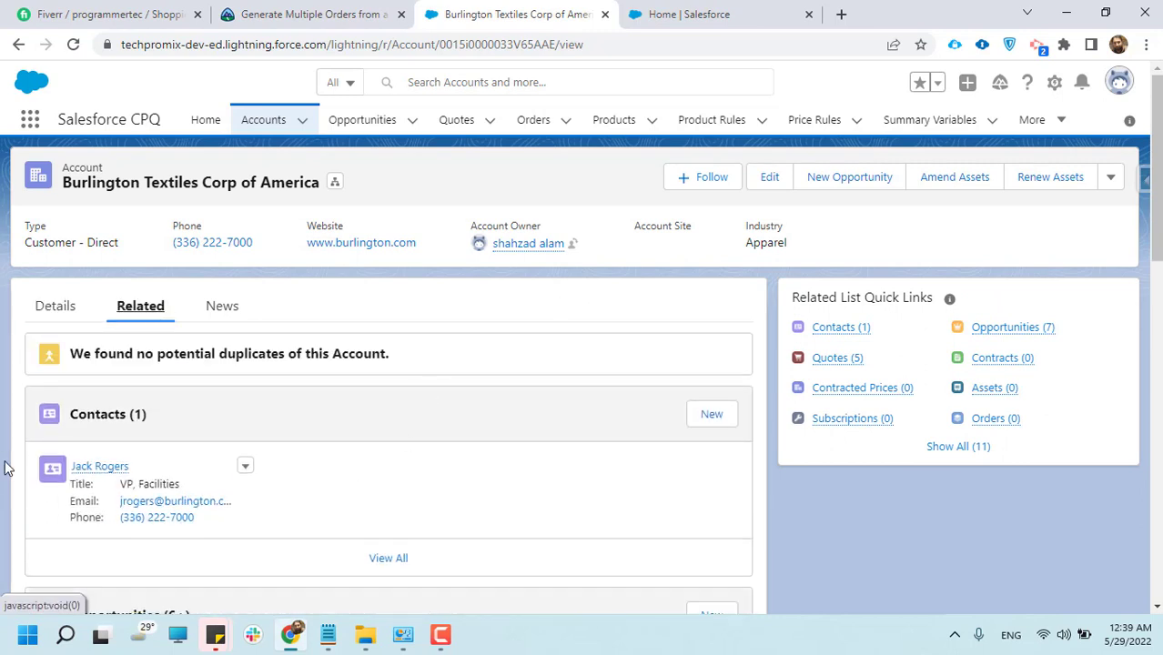
scroll(159, 484, down, 3)
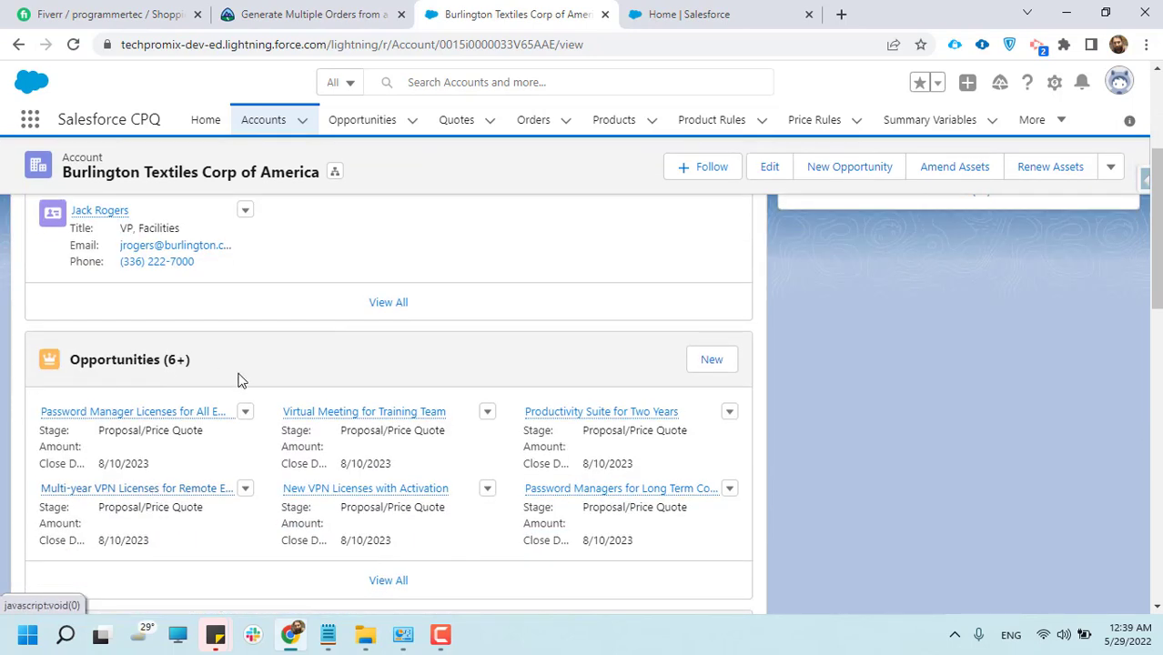
scroll(239, 381, down, 3)
scroll(231, 438, down, 3)
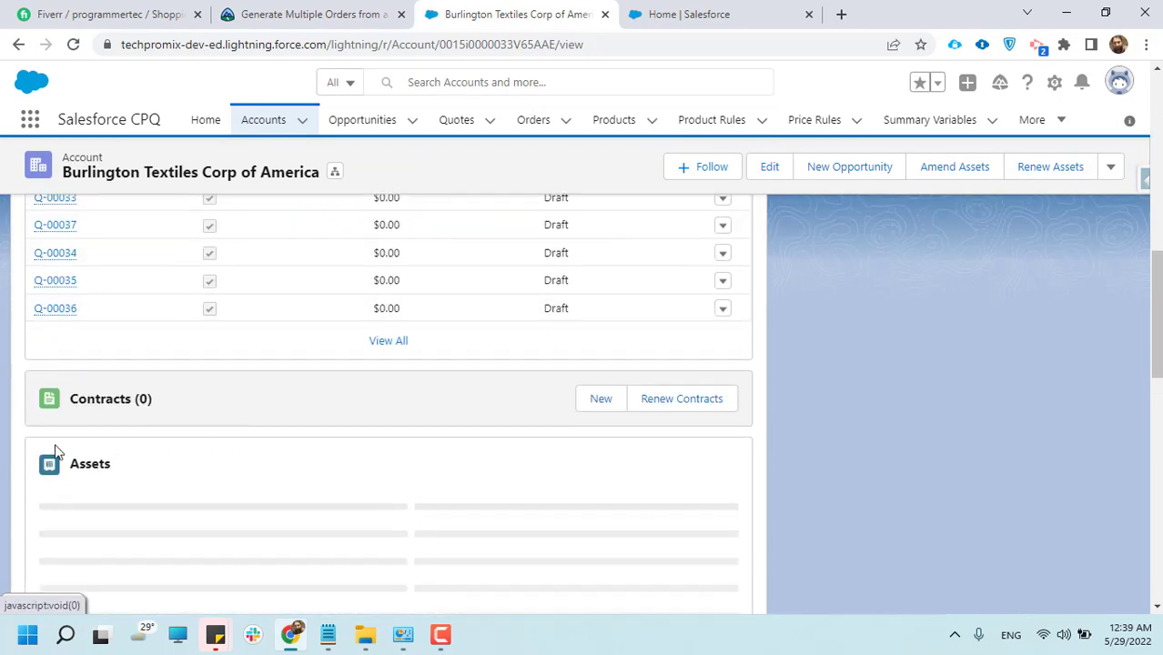
scroll(203, 429, down, 3)
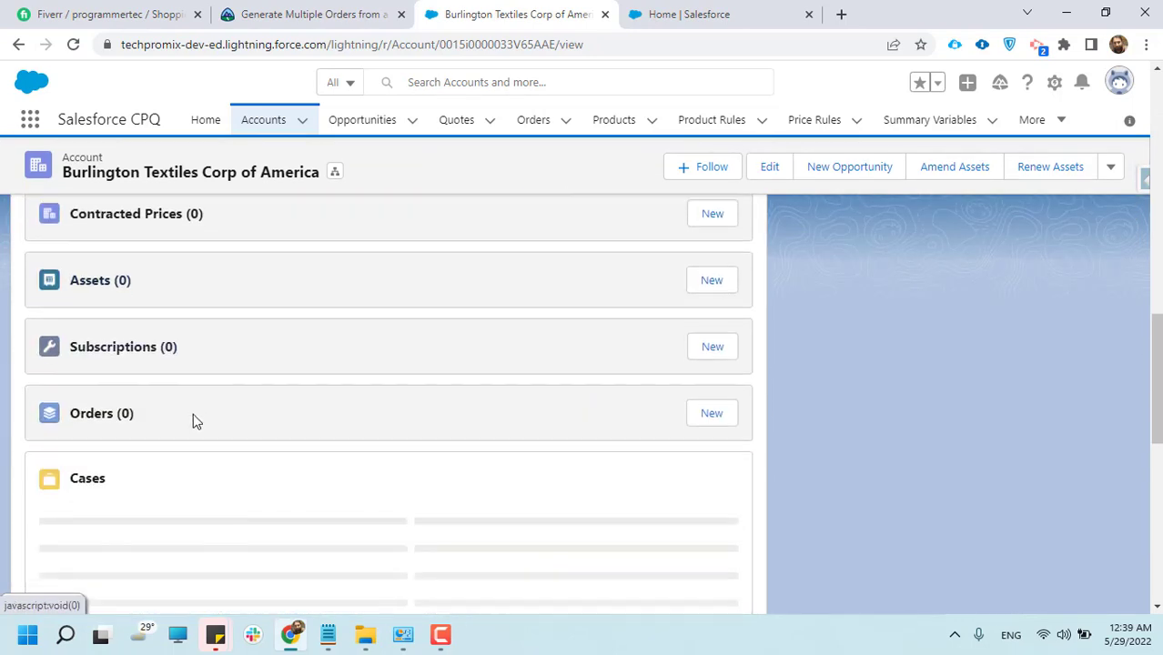
scroll(136, 405, down, 2)
scroll(237, 528, down, 1)
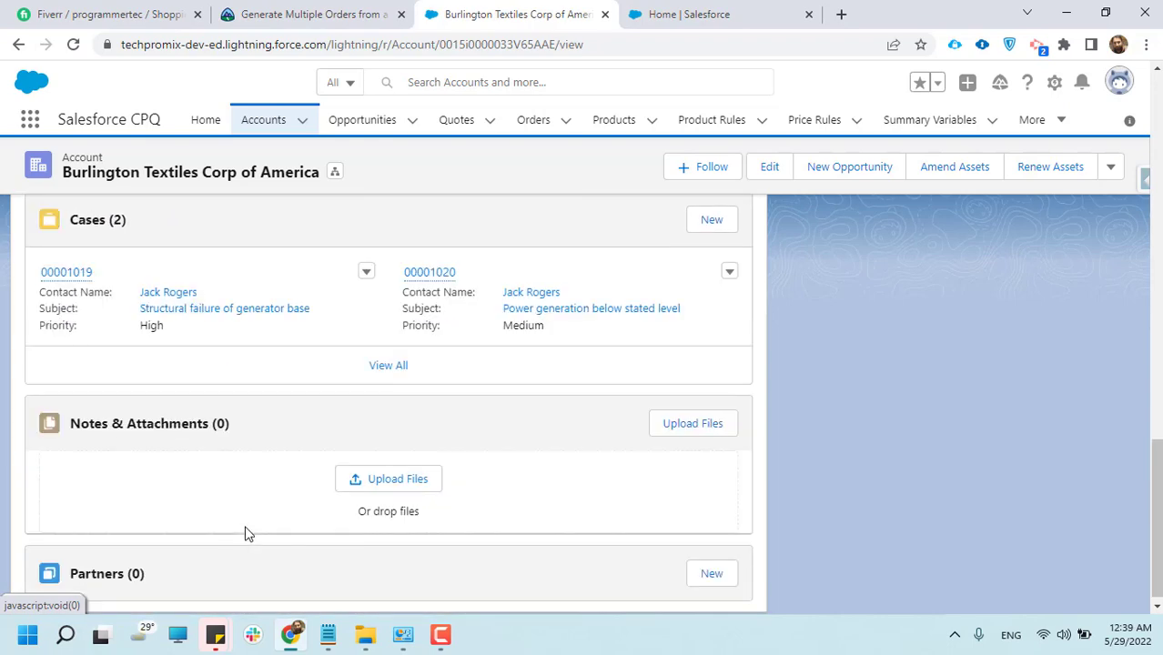
scroll(239, 528, up, 10)
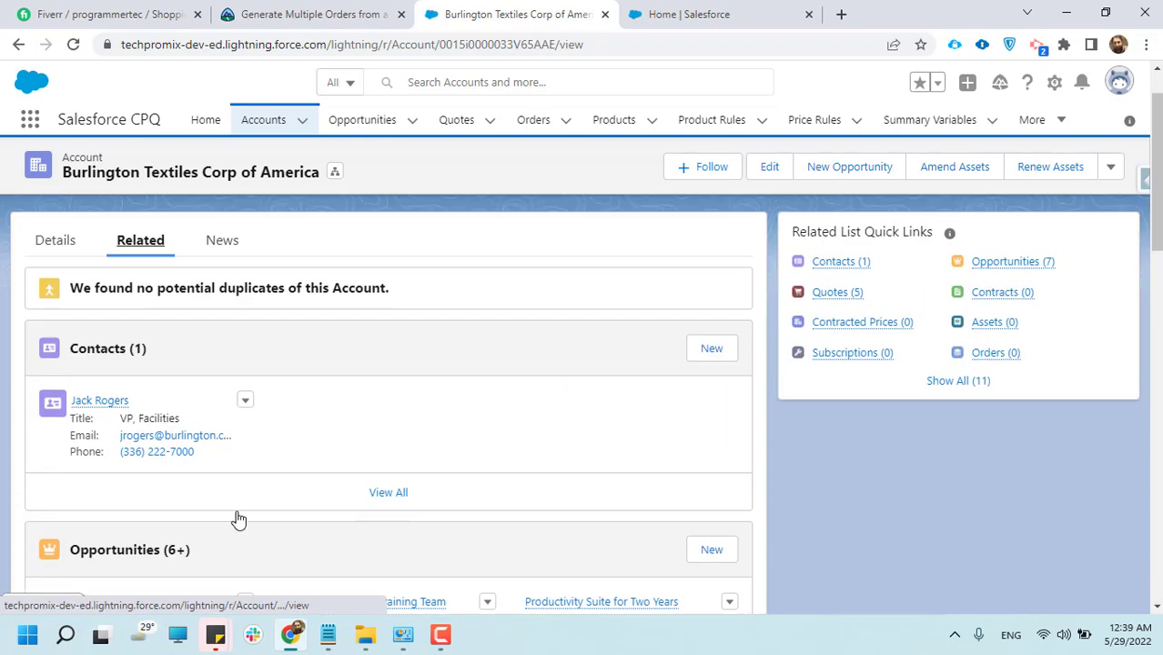
scroll(238, 519, up, 1)
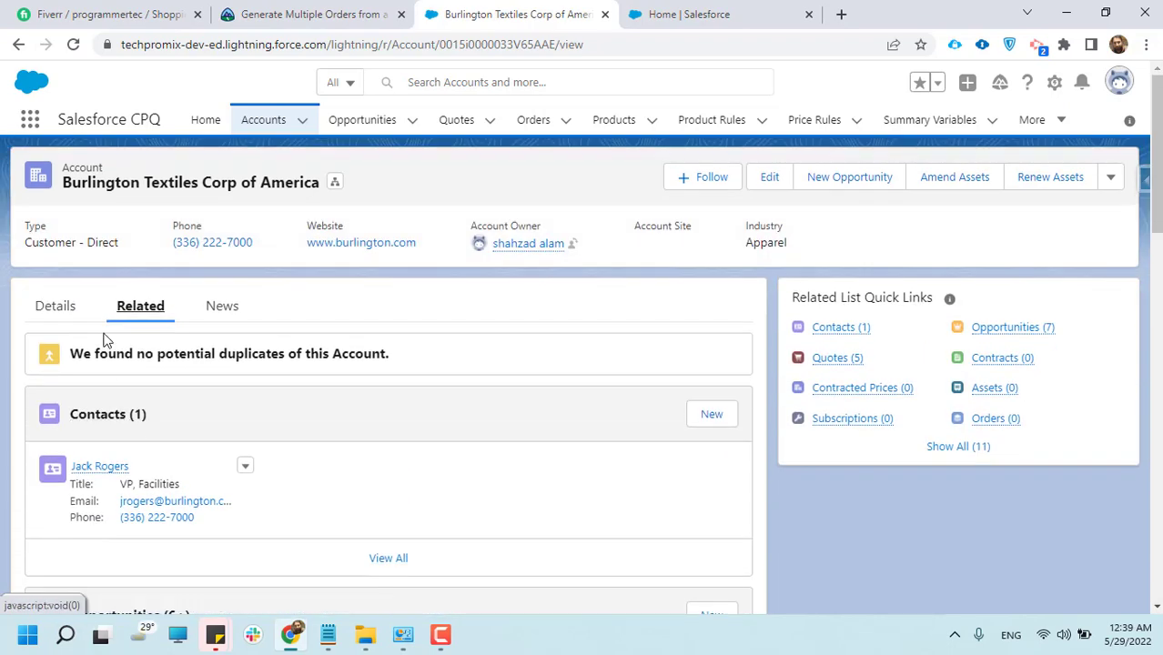
Return to the All Accounts list, reopen the Burlington Textiles Corp of America record and show its related lists
click(260, 124)
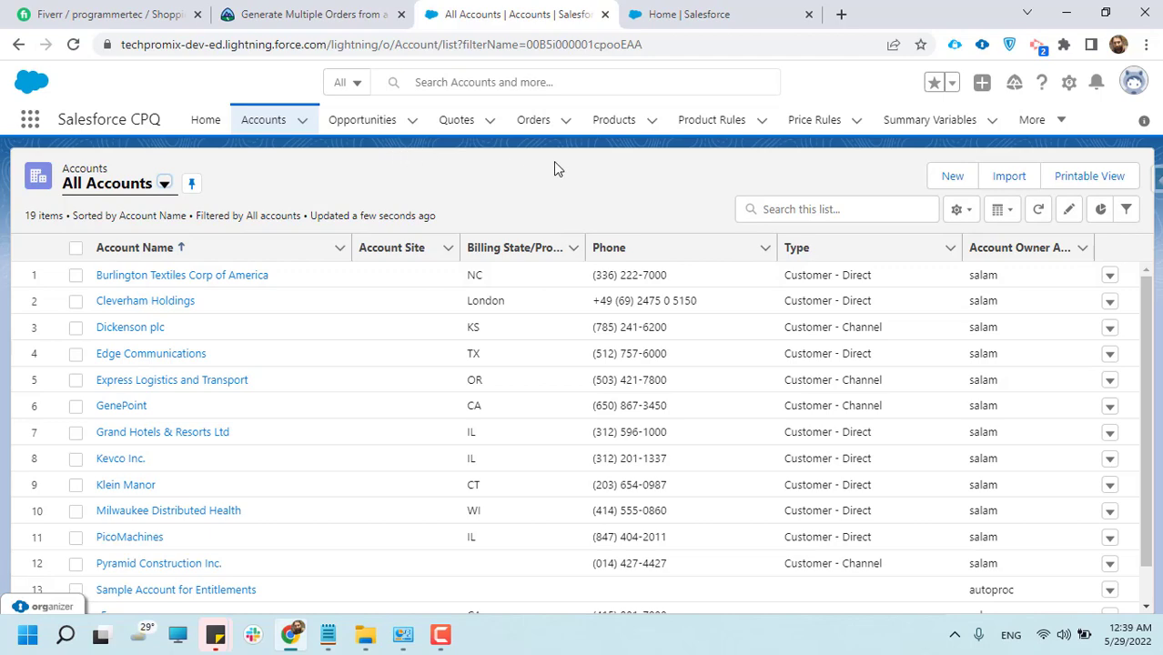
click(269, 124)
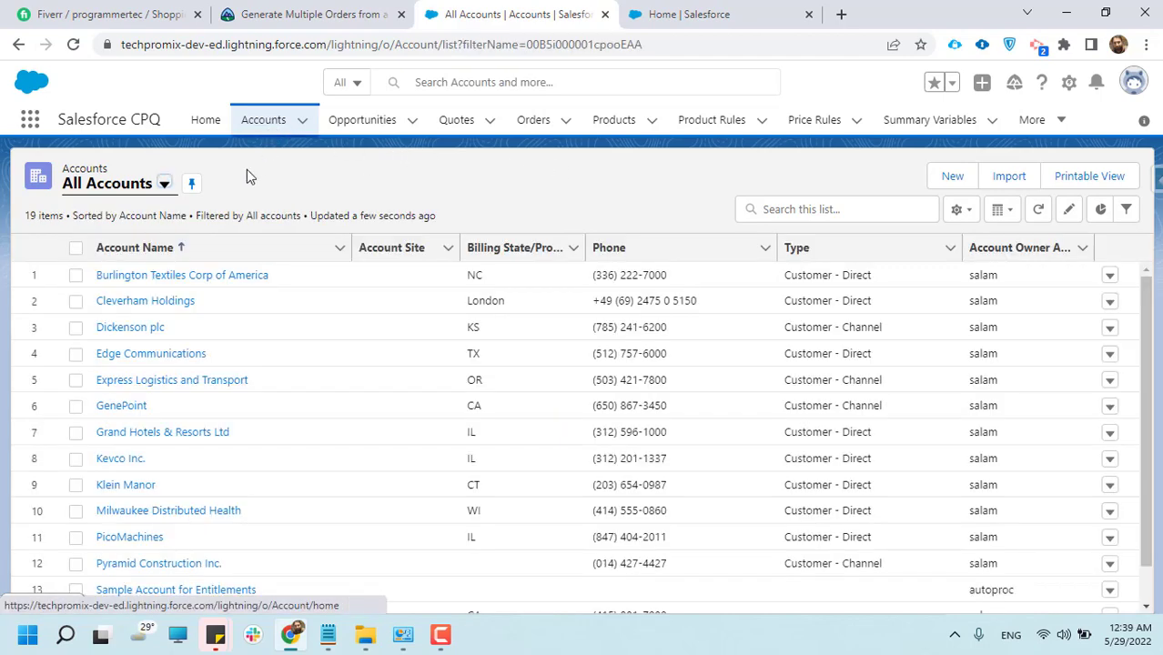
click(177, 275)
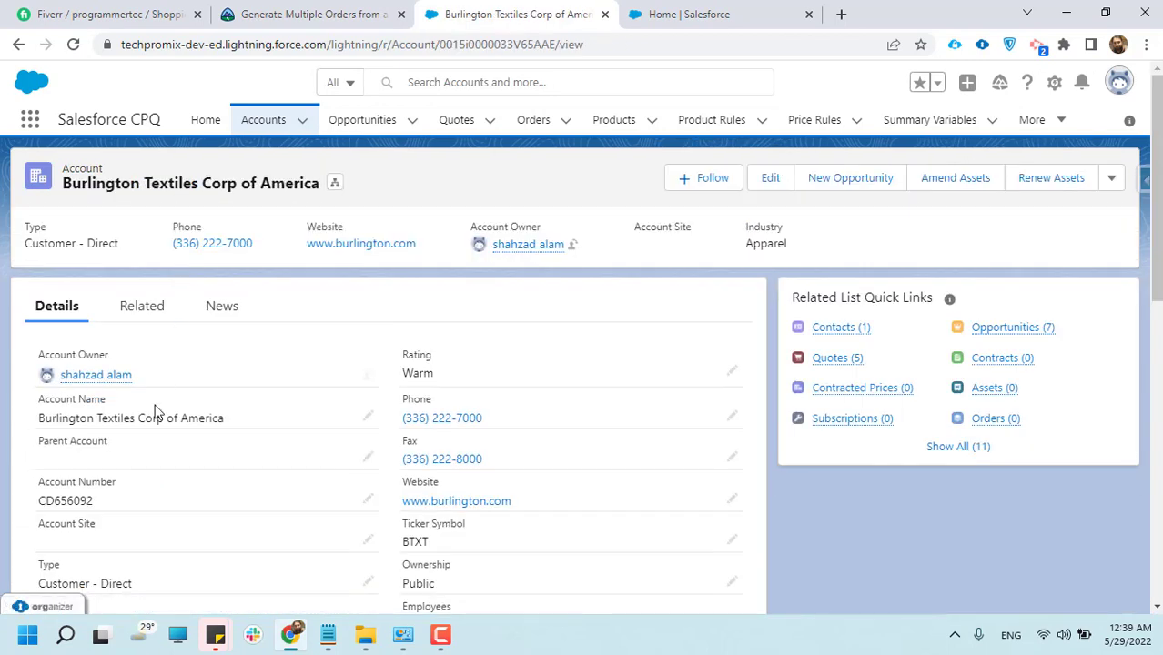
click(146, 307)
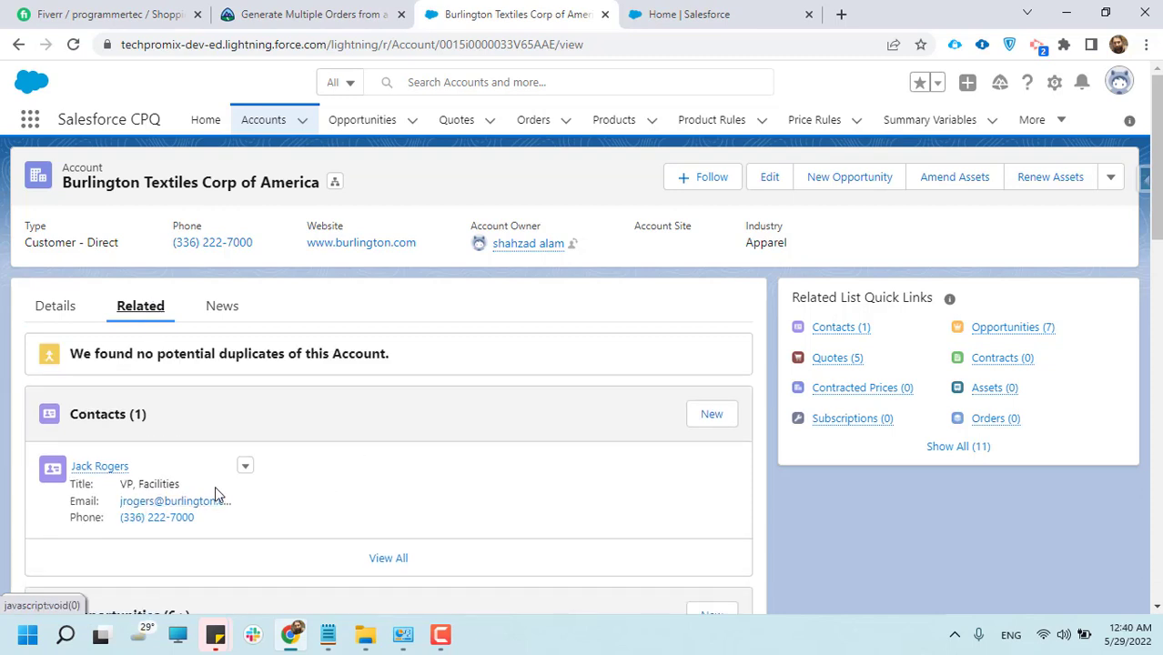
Show the Burlington account's details again and review its account name and main fields
click(69, 307)
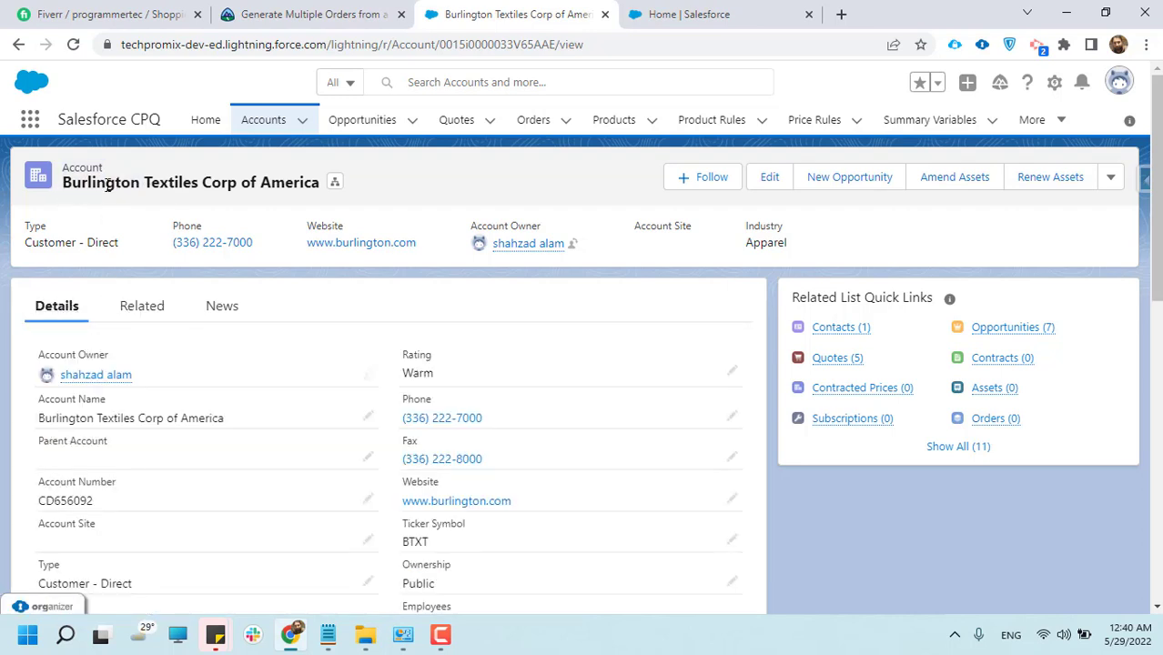
drag(131, 183, 300, 178)
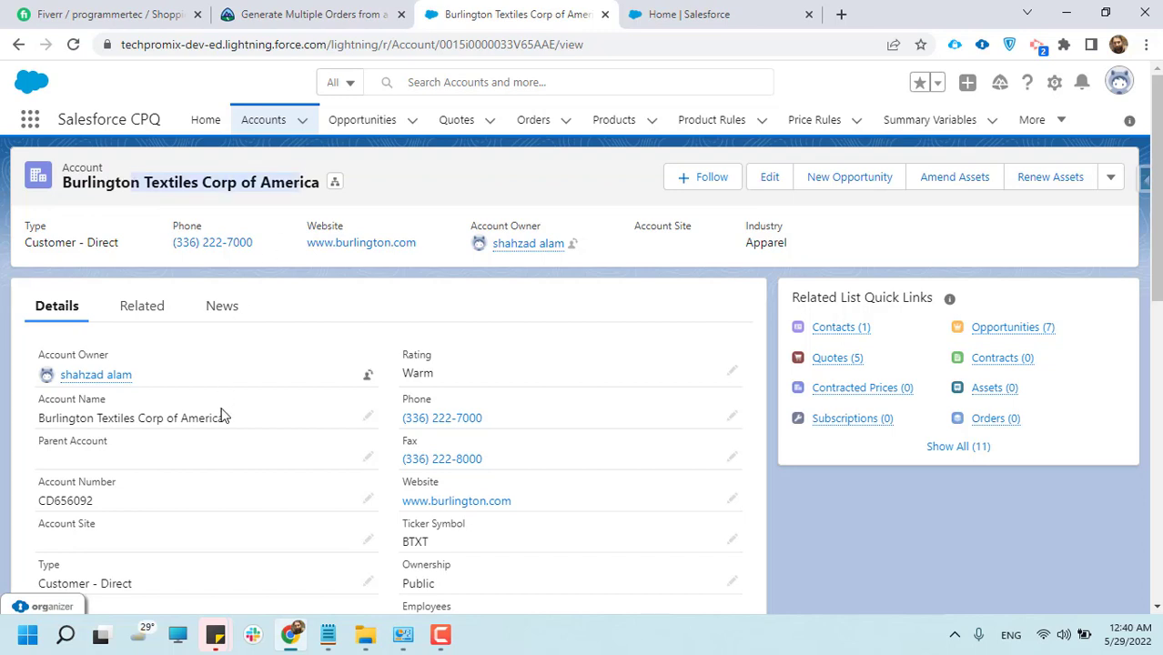
scroll(221, 416, down, 3)
scroll(224, 421, up, 3)
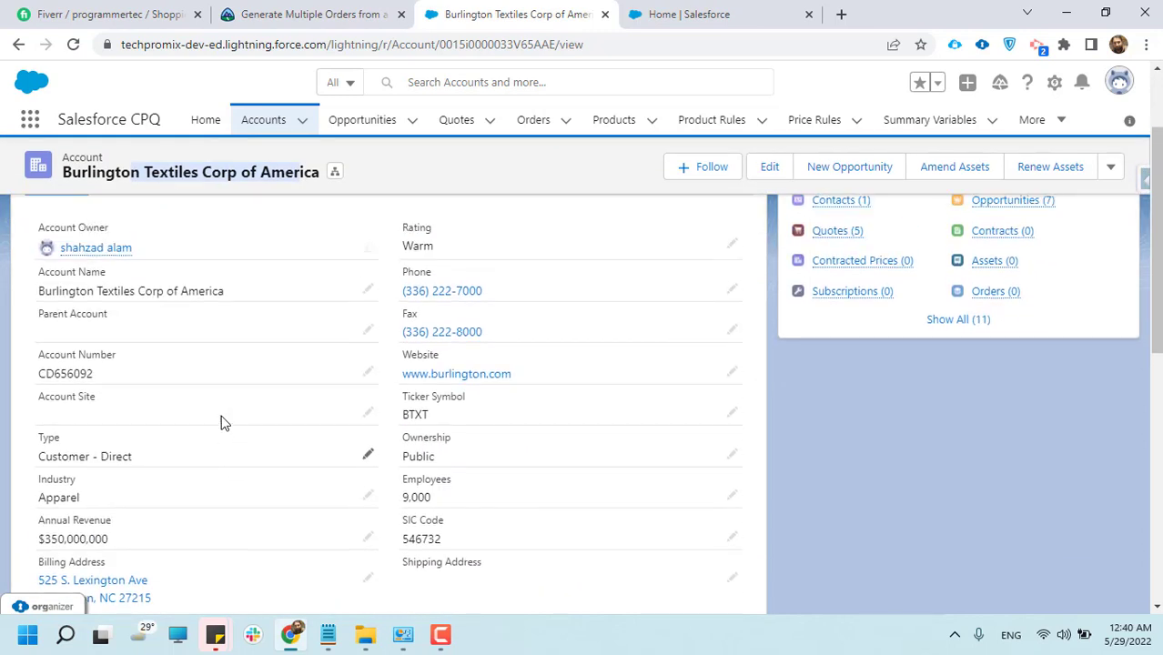
triple_click(232, 183)
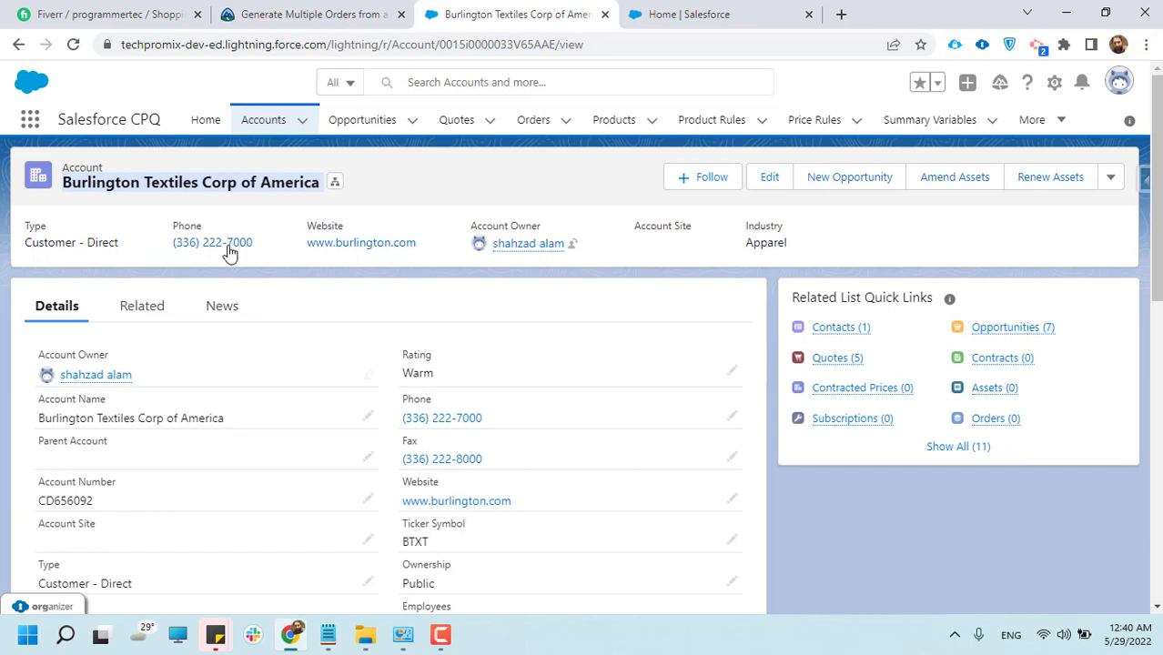
scroll(226, 259, down, 1)
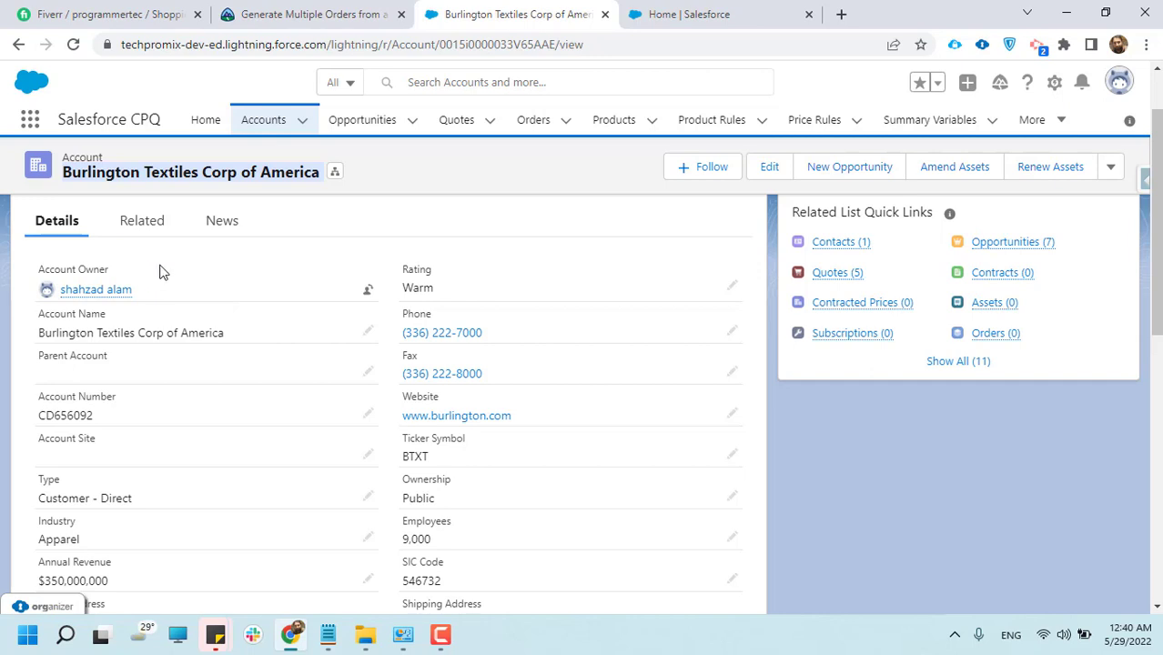
Review the contacts, opportunities and quotes related to the Burlington account
click(165, 234)
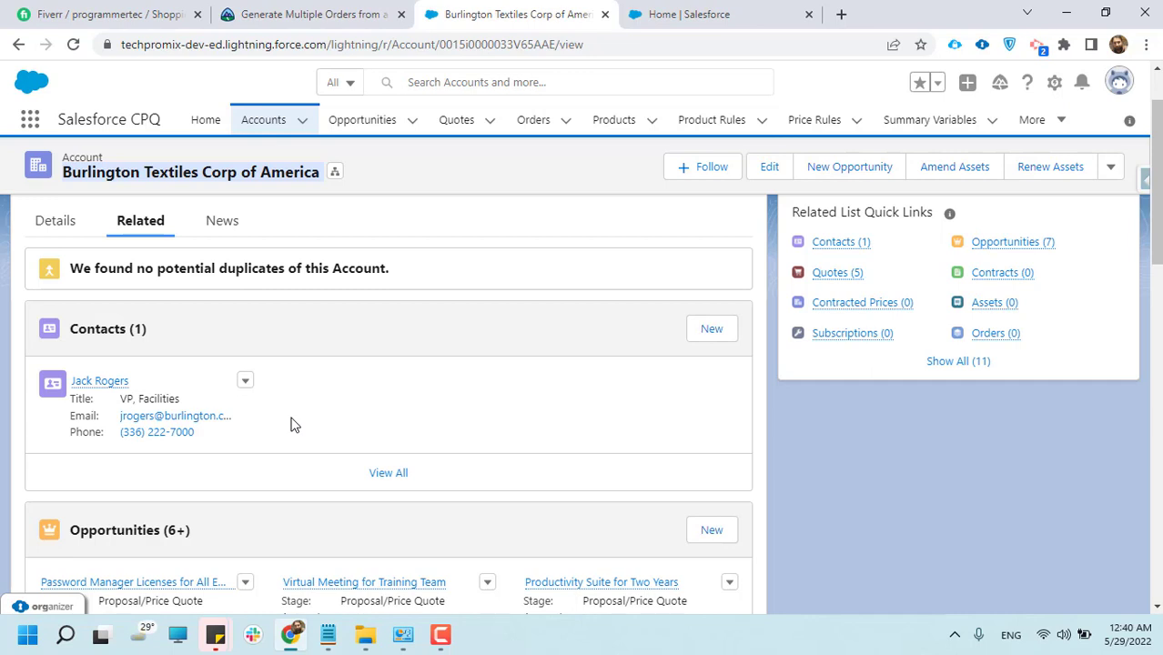
scroll(300, 424, up, 2)
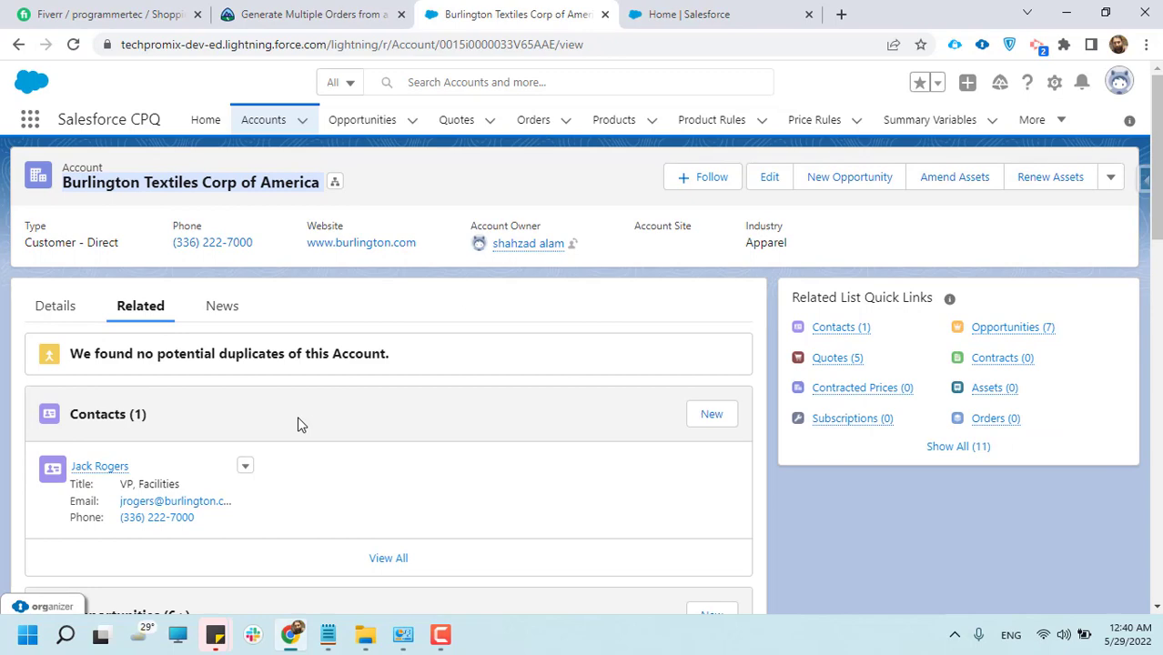
scroll(275, 473, down, 4)
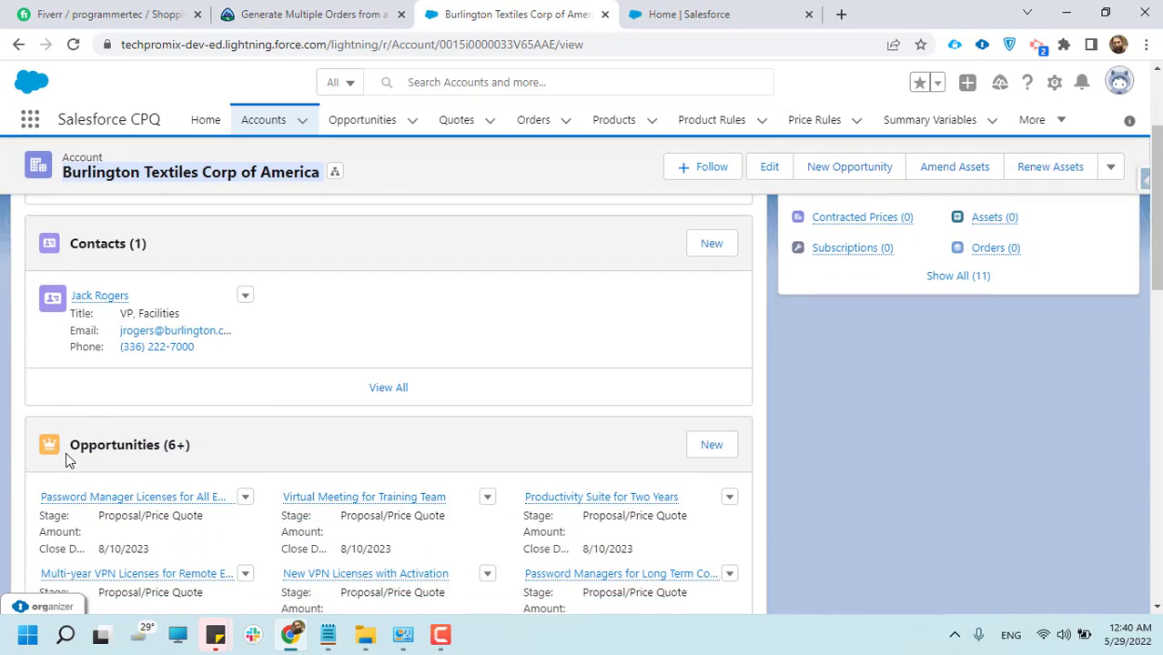
scroll(353, 328, up, 4)
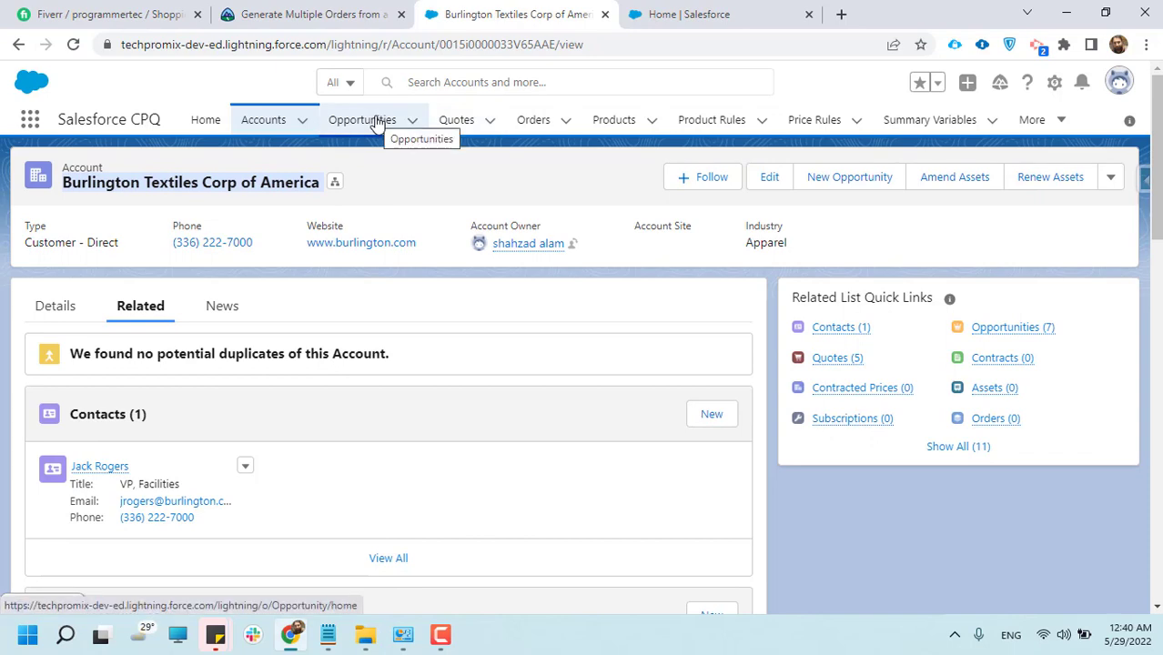
scroll(340, 335, down, 4)
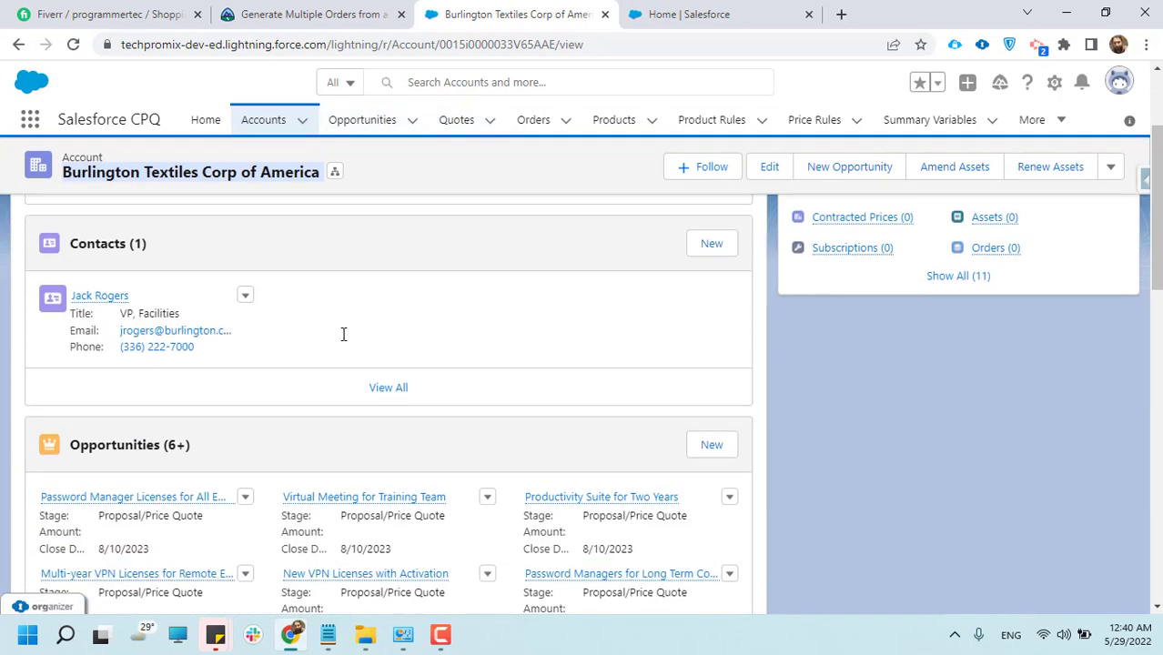
scroll(337, 400, down, 4)
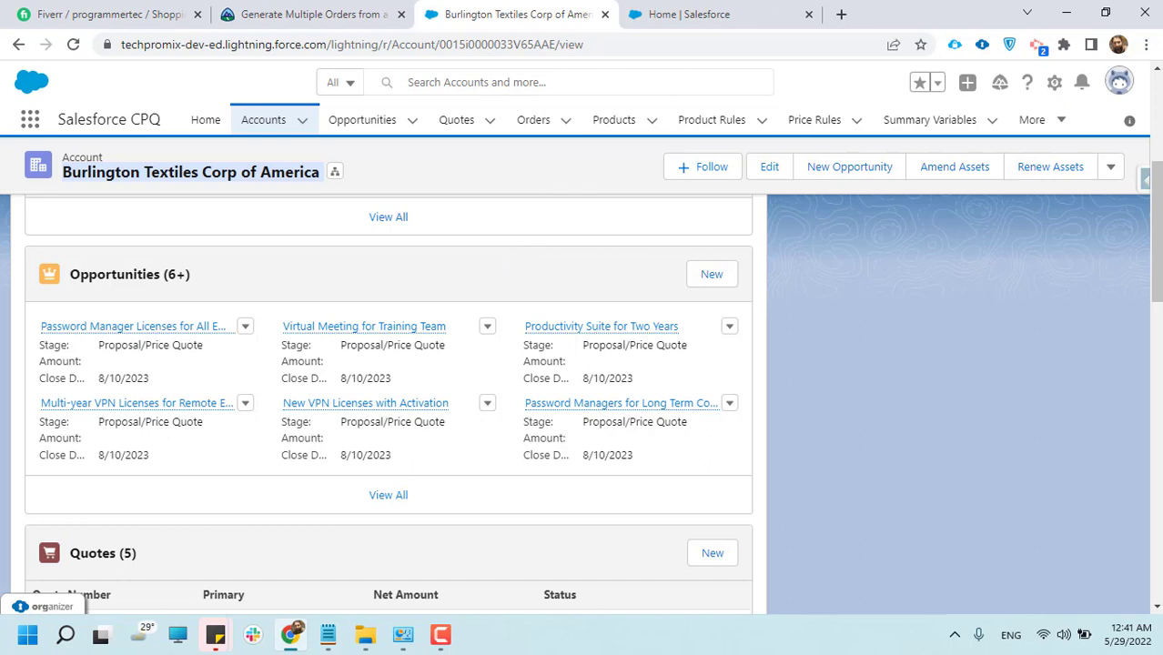
scroll(6, 548, down, 1)
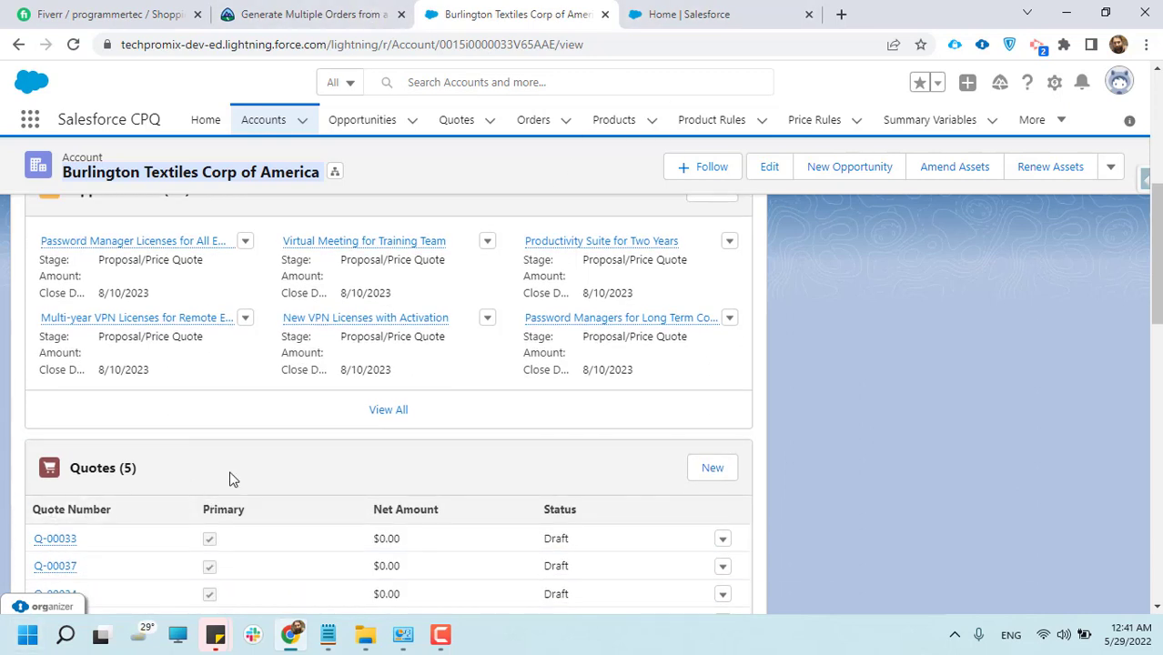
scroll(230, 479, up, 1)
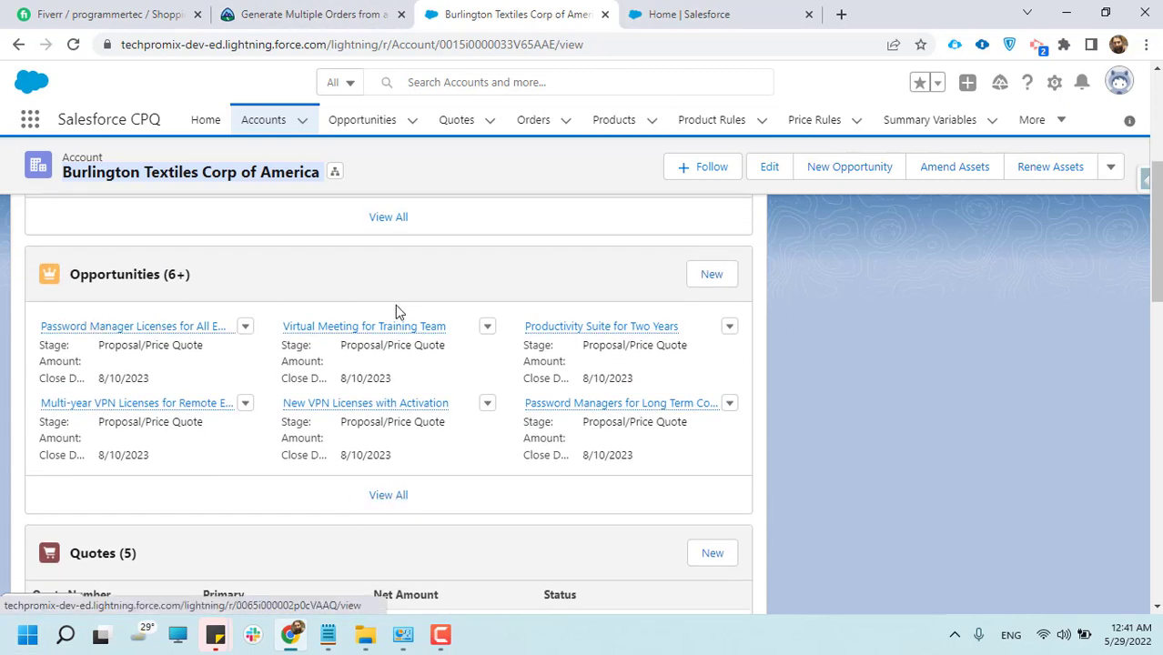
Return to the Accounts list, open the Kevco Inc. account and review its details
scroll(399, 368, up, 4)
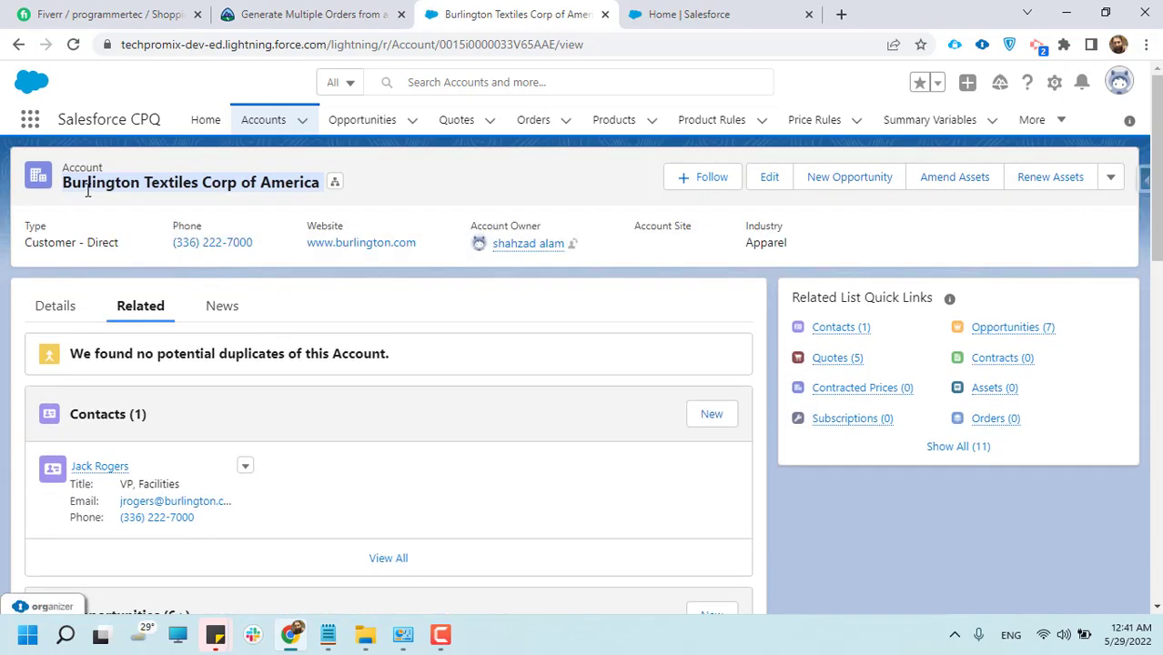
double_click(87, 189)
double_click(88, 189)
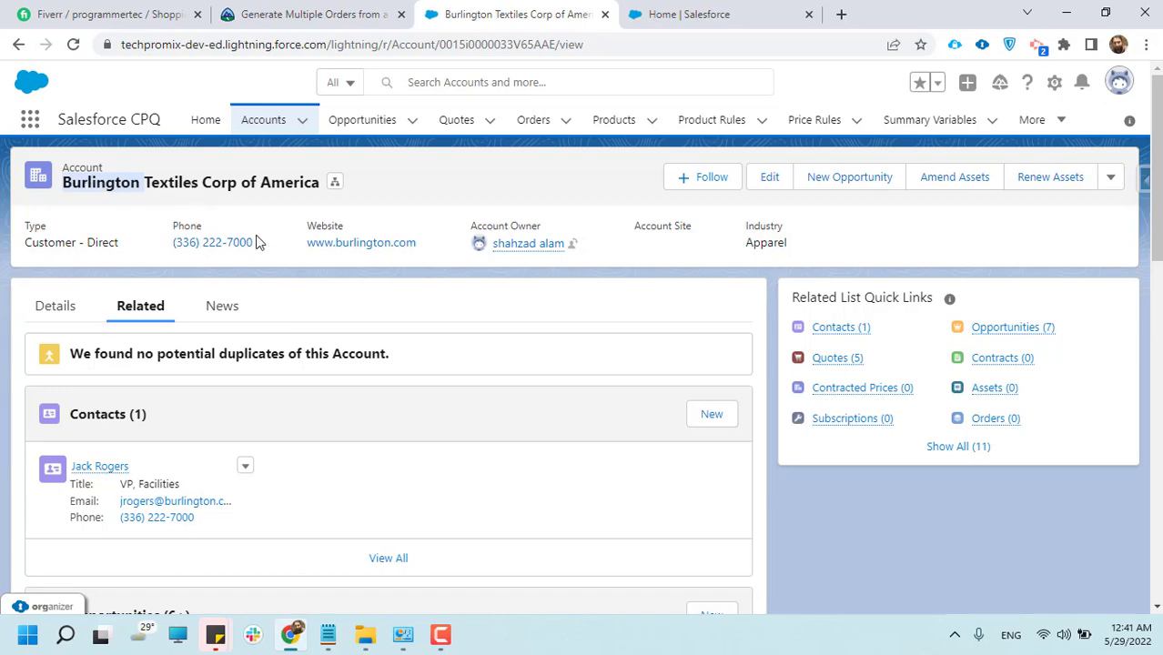
click(263, 123)
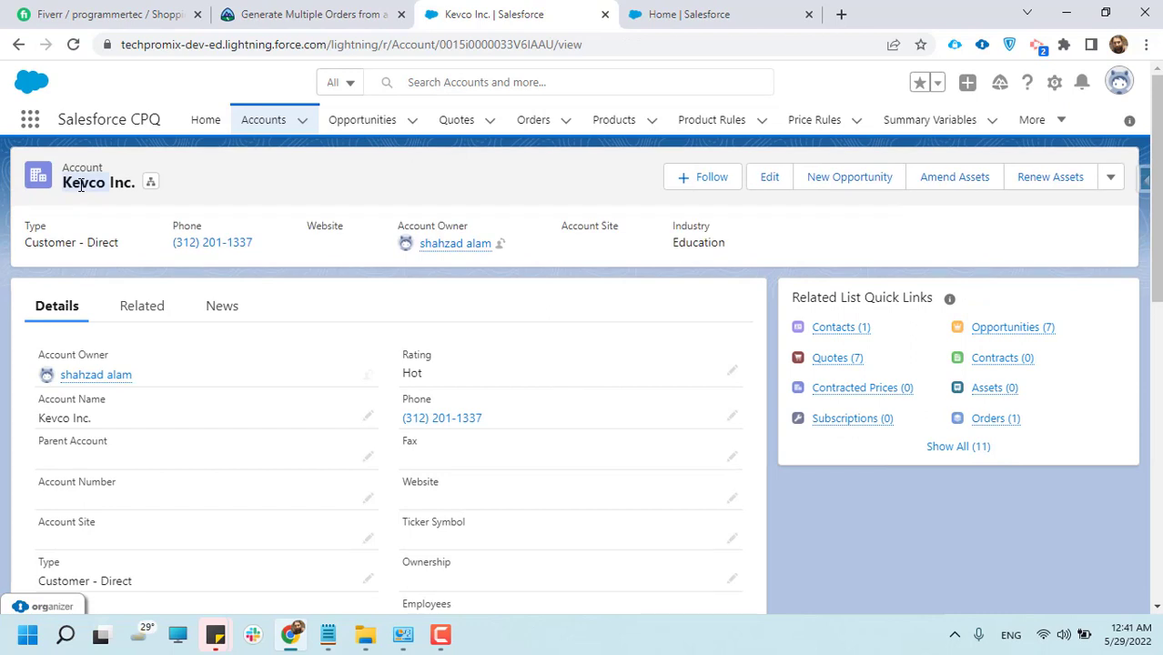
scroll(207, 369, down, 2)
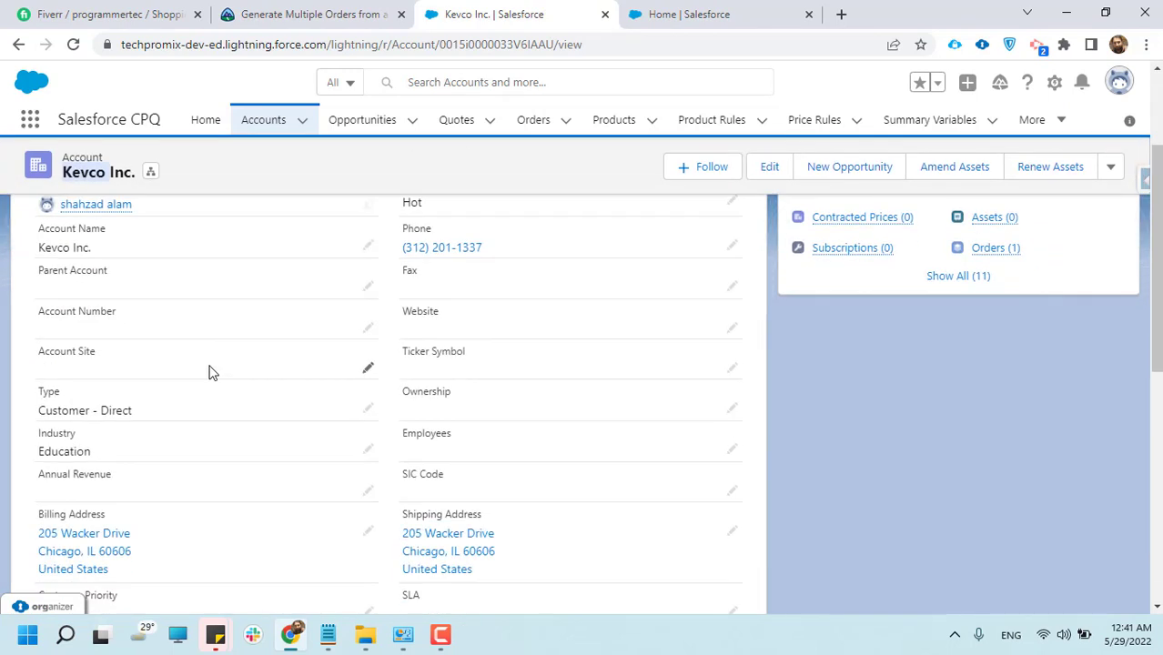
scroll(210, 369, up, 2)
Show the Kevco Inc. account's related lists and review its contacts, opportunities and quotes
click(142, 305)
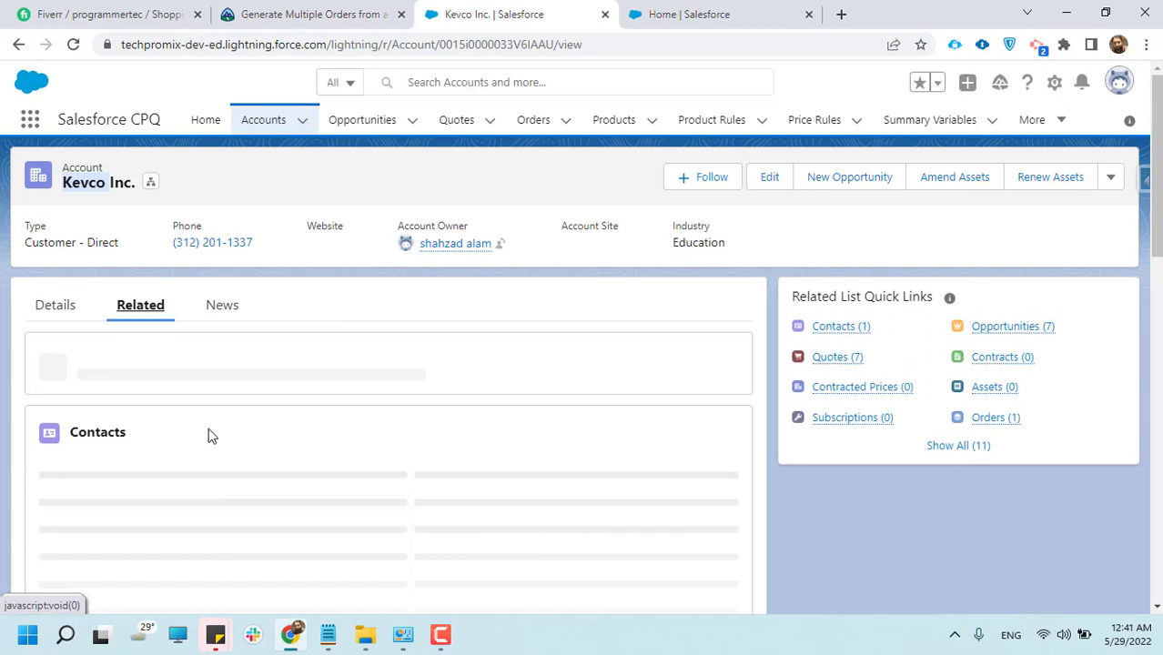
scroll(208, 432, down, 3)
scroll(192, 457, down, 1)
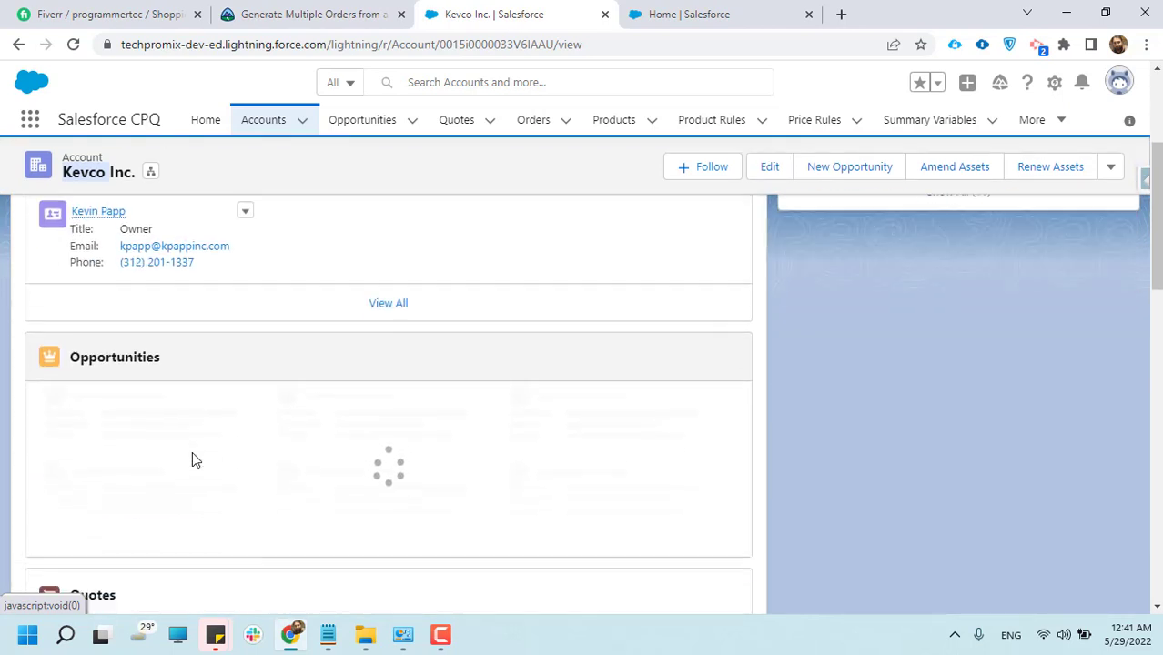
scroll(163, 457, down, 1)
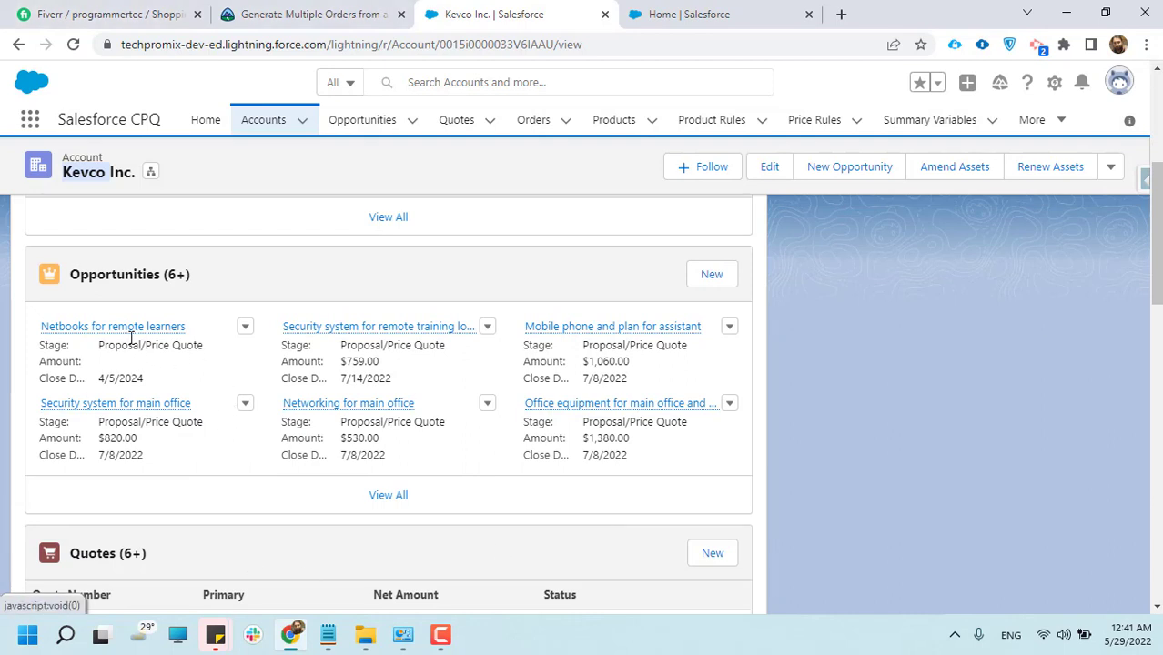
mouse_move(150, 331)
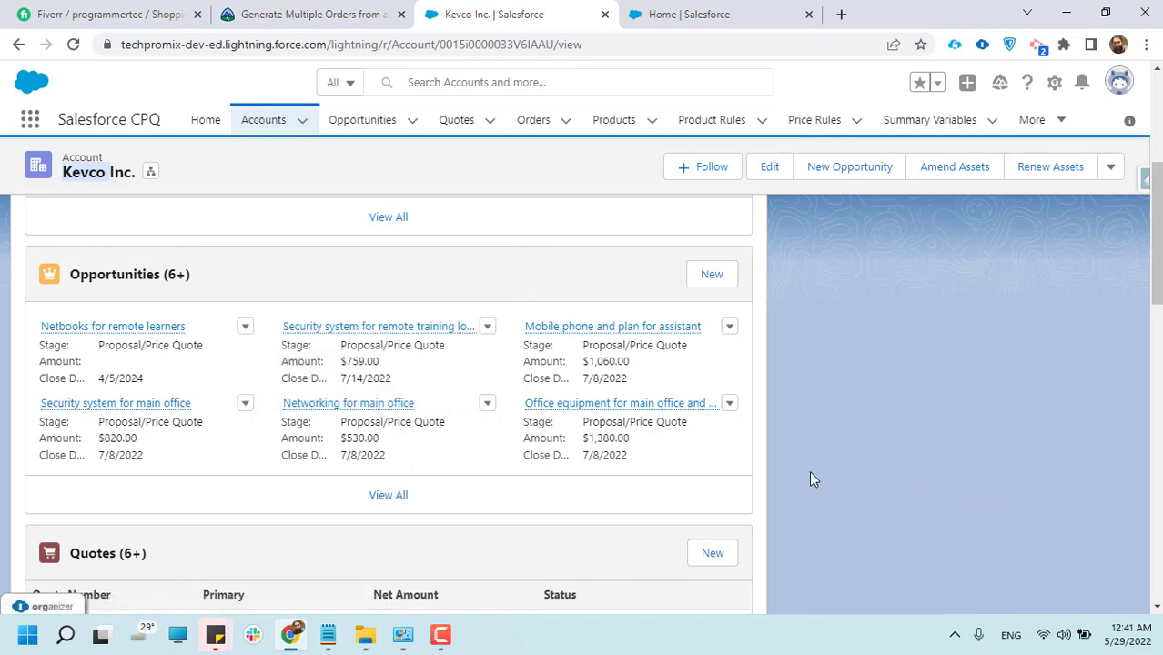
scroll(654, 462, down, 2)
scroll(656, 464, up, 2)
Open the Netbooks for remote learners opportunity and check its opportunity name and close date
click(111, 329)
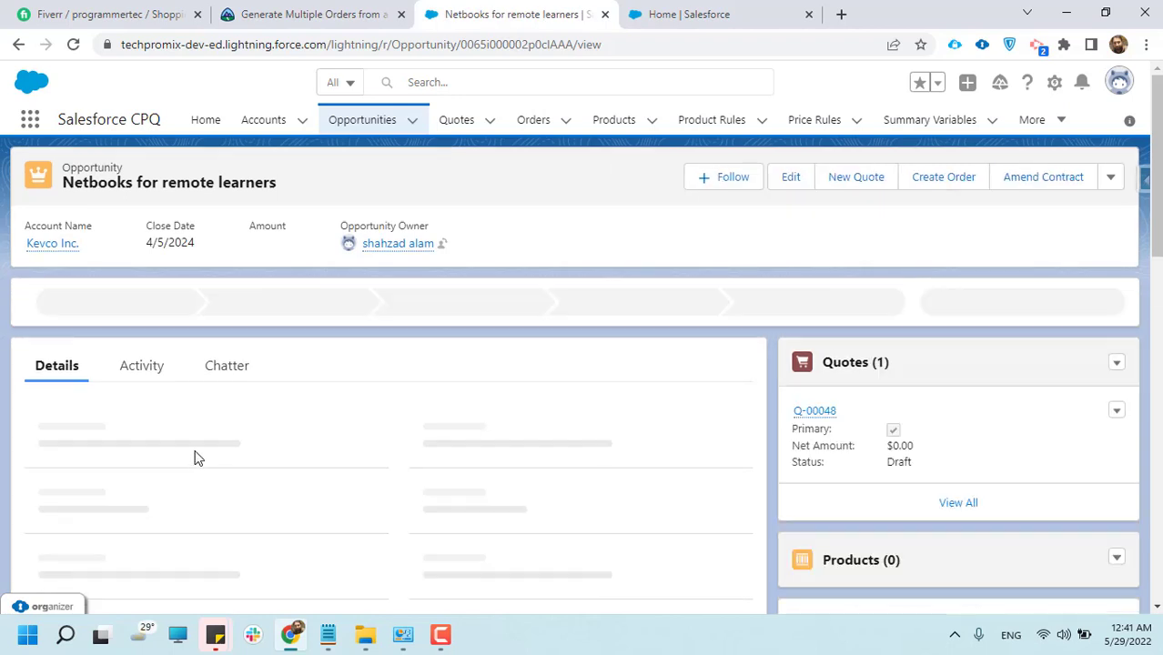
scroll(190, 477, down, 2)
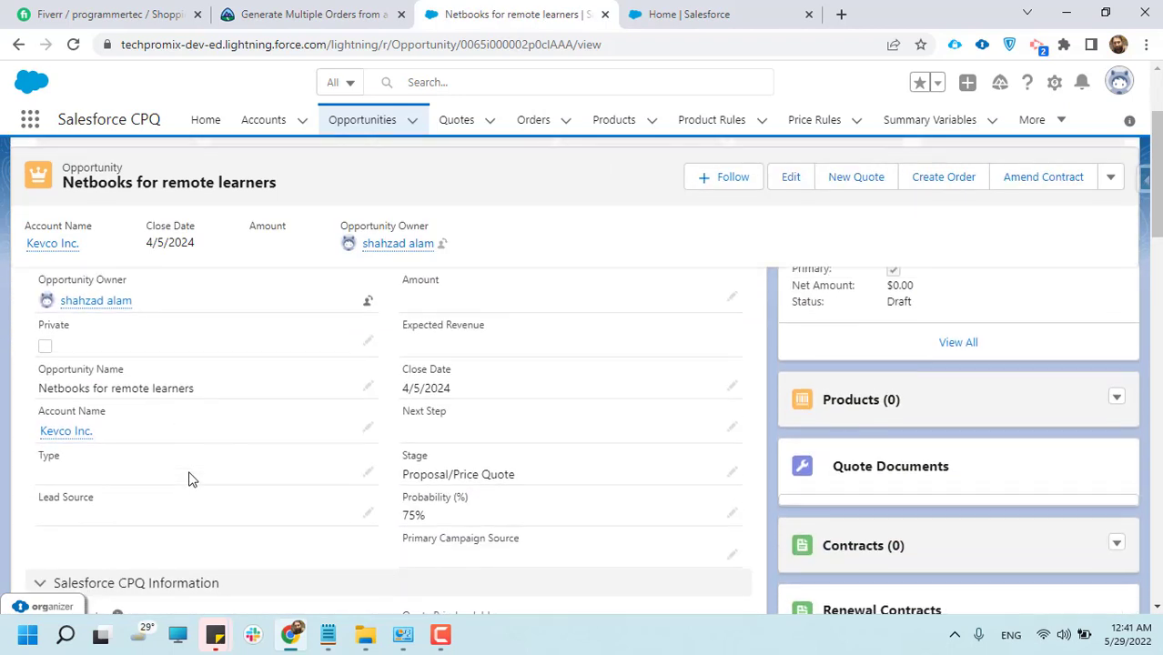
drag(33, 389, 216, 376)
click(485, 391)
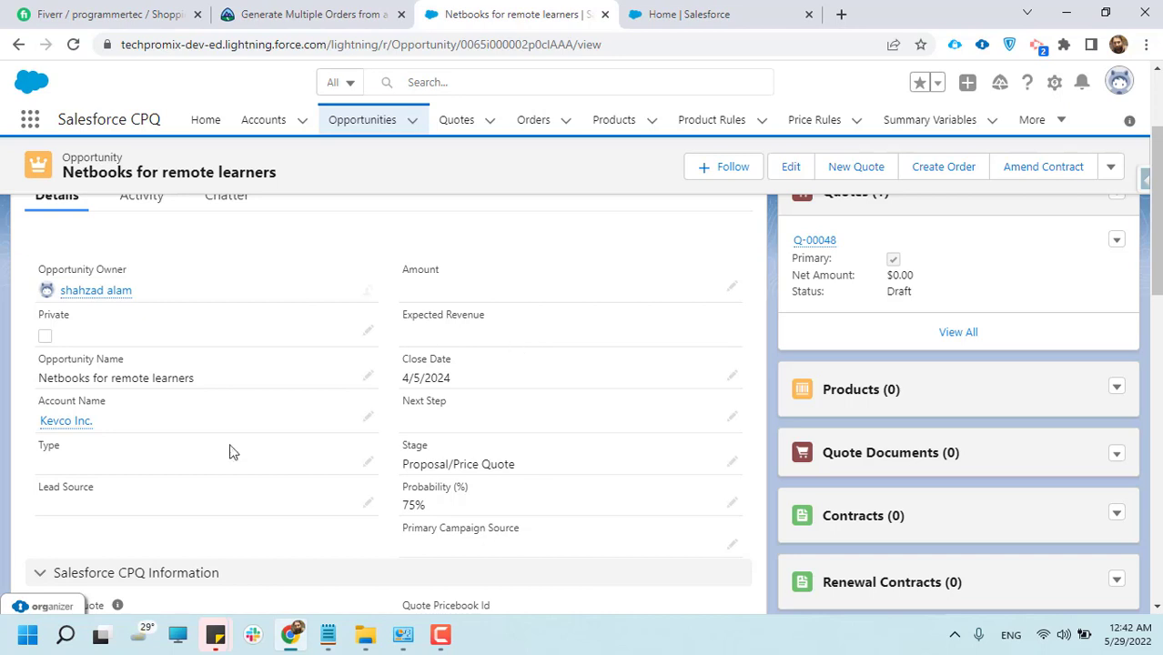
Examine the opportunity's stage, probability and Salesforce CPQ Information fields, including its primary quote and contract settings
scroll(103, 491, down, 2)
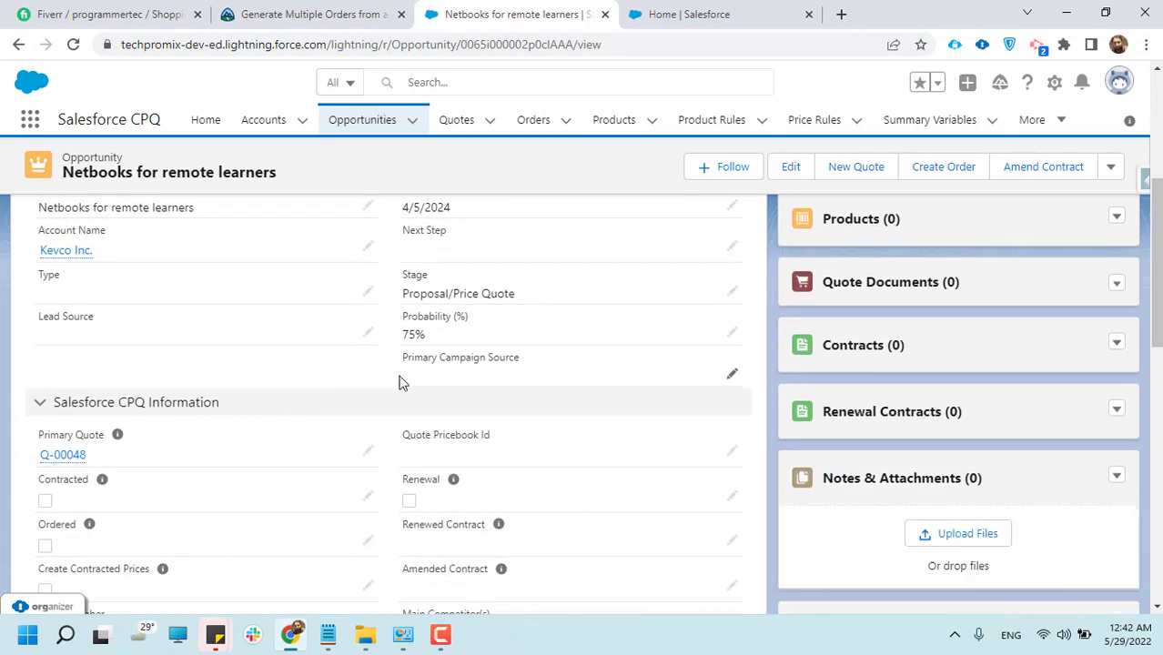
scroll(396, 381, down, 1)
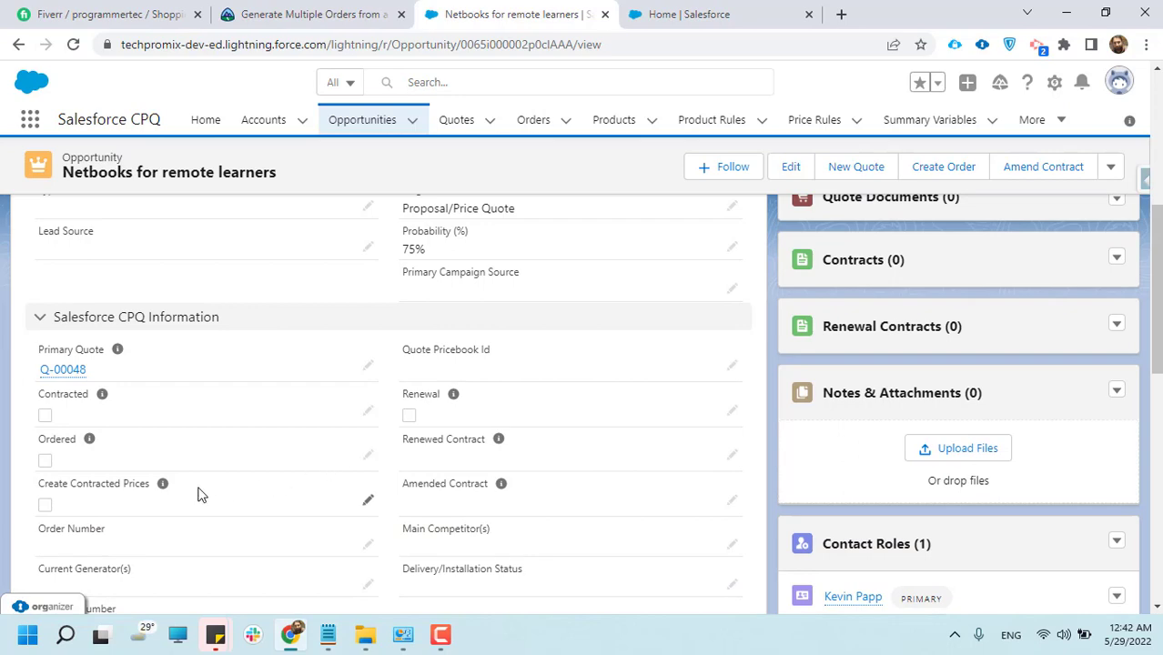
scroll(202, 492, down, 4)
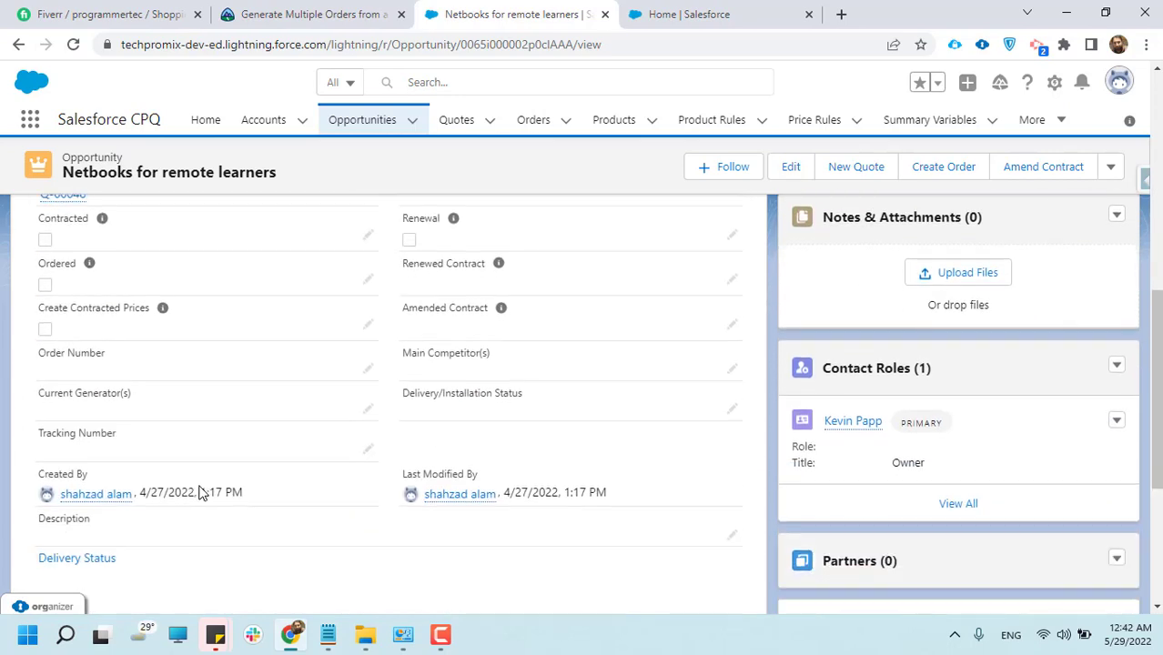
scroll(202, 492, up, 3)
scroll(202, 492, up, 4)
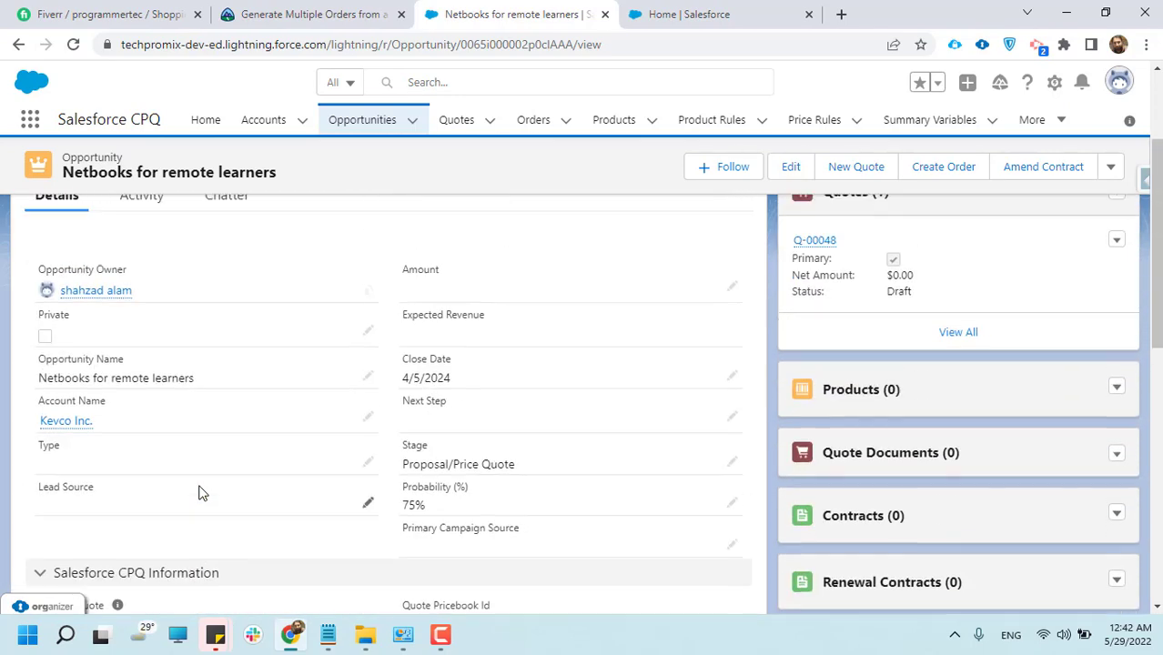
scroll(179, 412, down, 1)
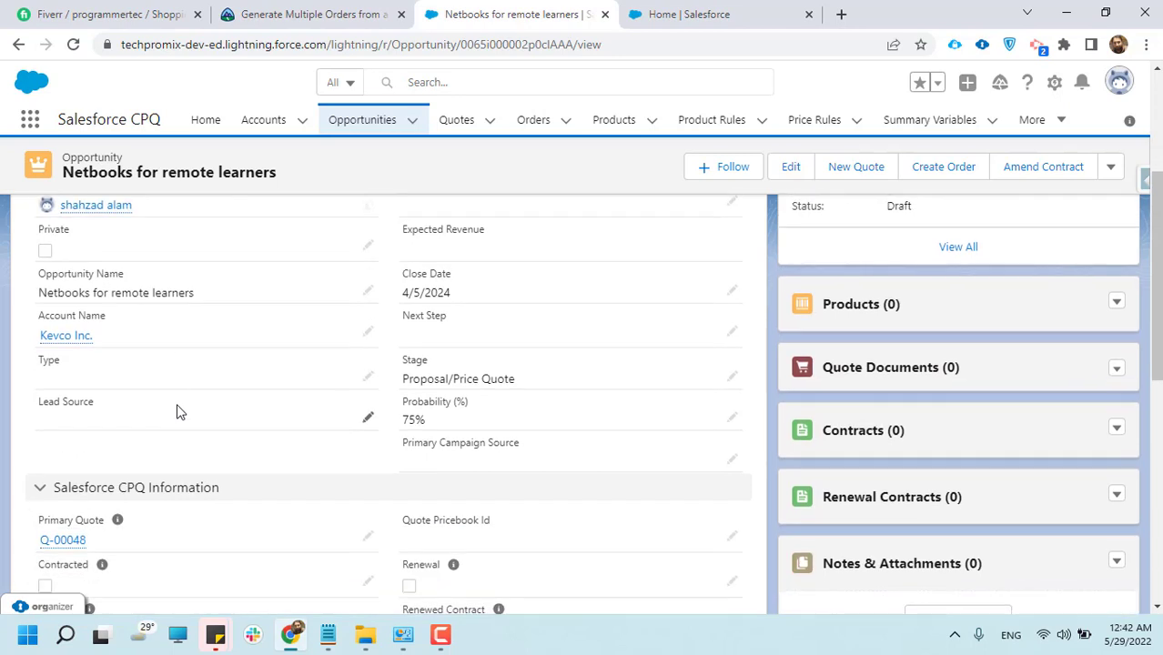
scroll(179, 411, down, 1)
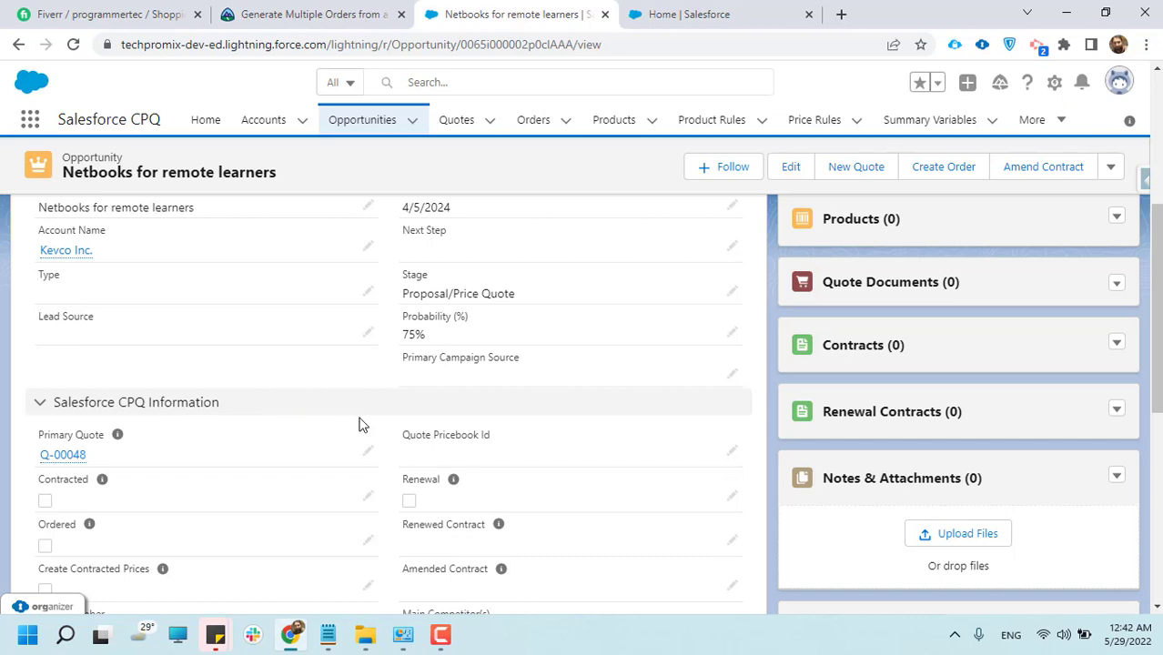
scroll(360, 424, up, 1)
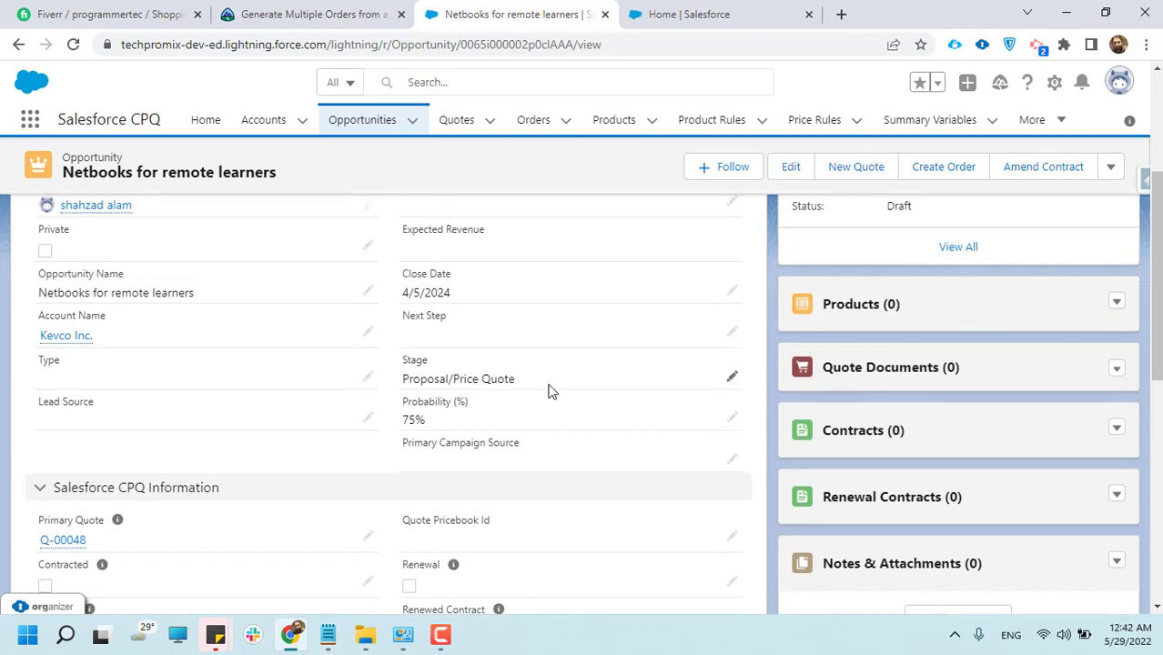
scroll(549, 391, up, 2)
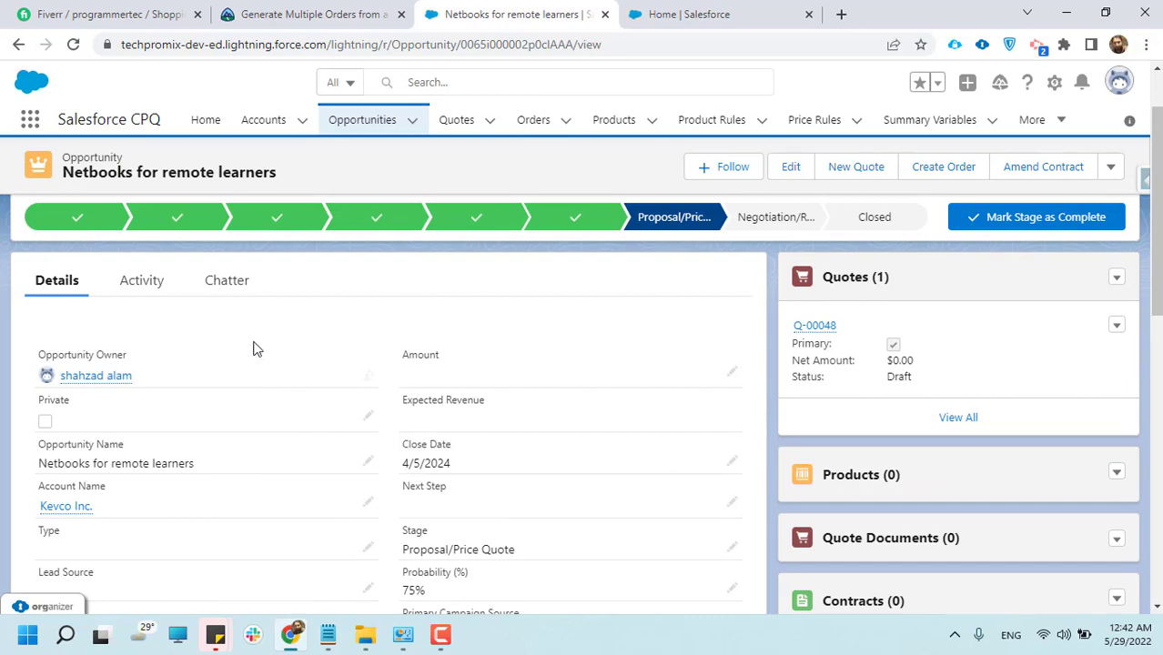
Go through the opportunity's details again, from the order and tracking fields back to the stage path
scroll(256, 349, down, 1)
scroll(270, 363, down, 3)
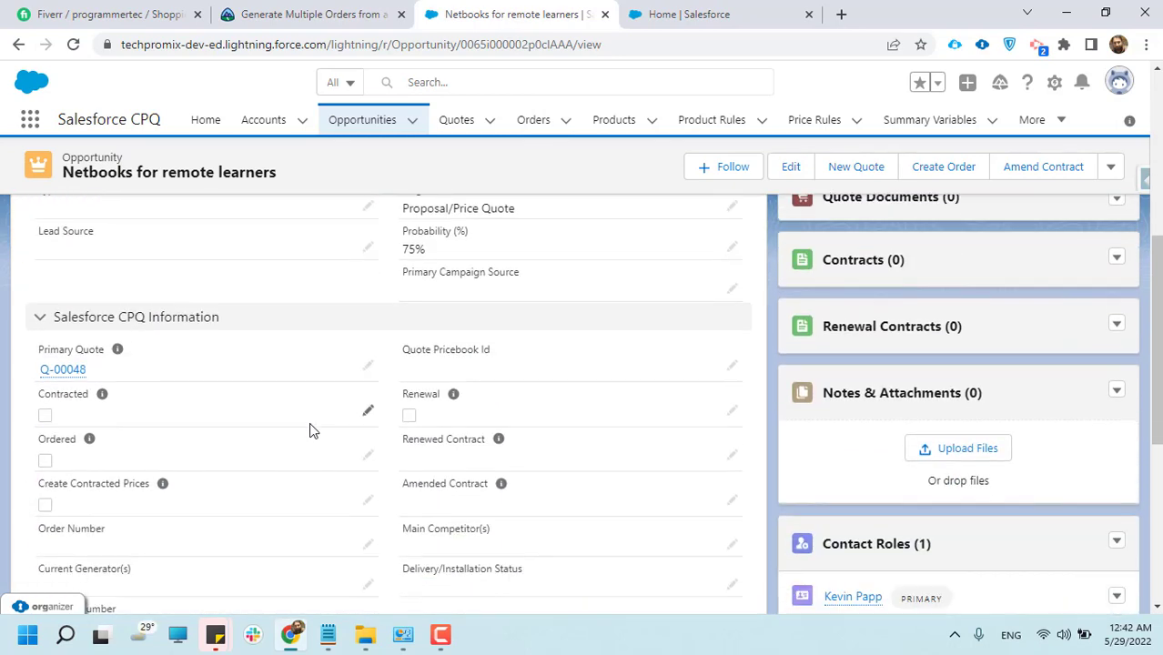
scroll(309, 430, down, 1)
scroll(153, 390, down, 1)
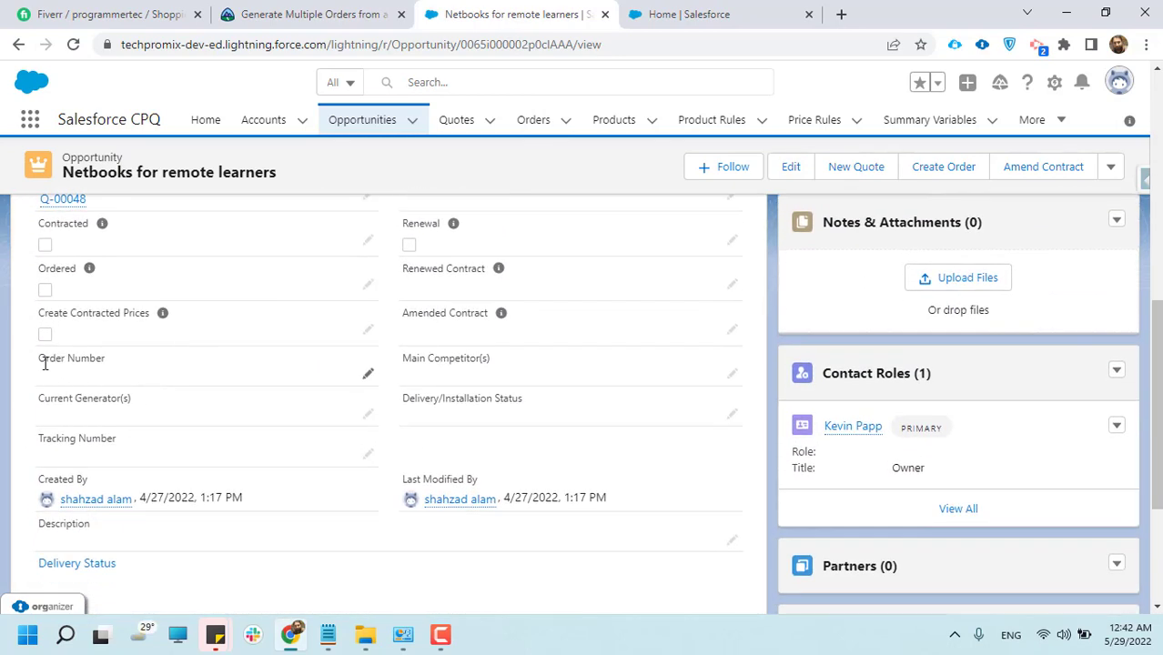
scroll(44, 363, up, 2)
scroll(386, 500, up, 3)
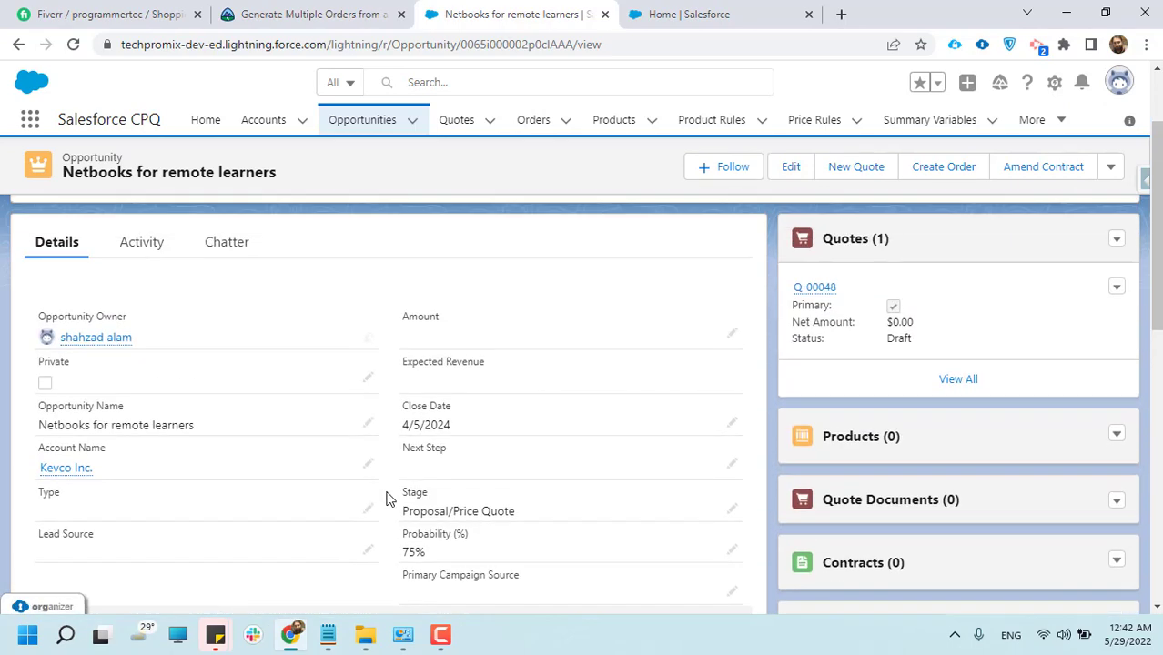
scroll(385, 499, up, 1)
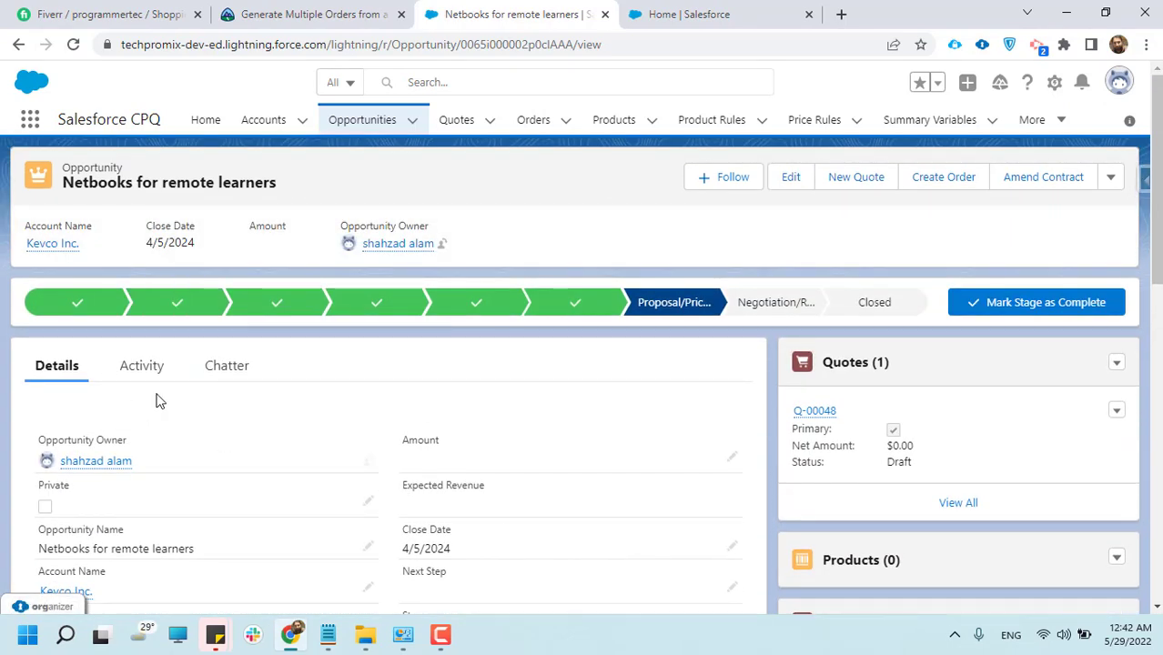
scroll(159, 402, down, 1)
scroll(159, 401, up, 1)
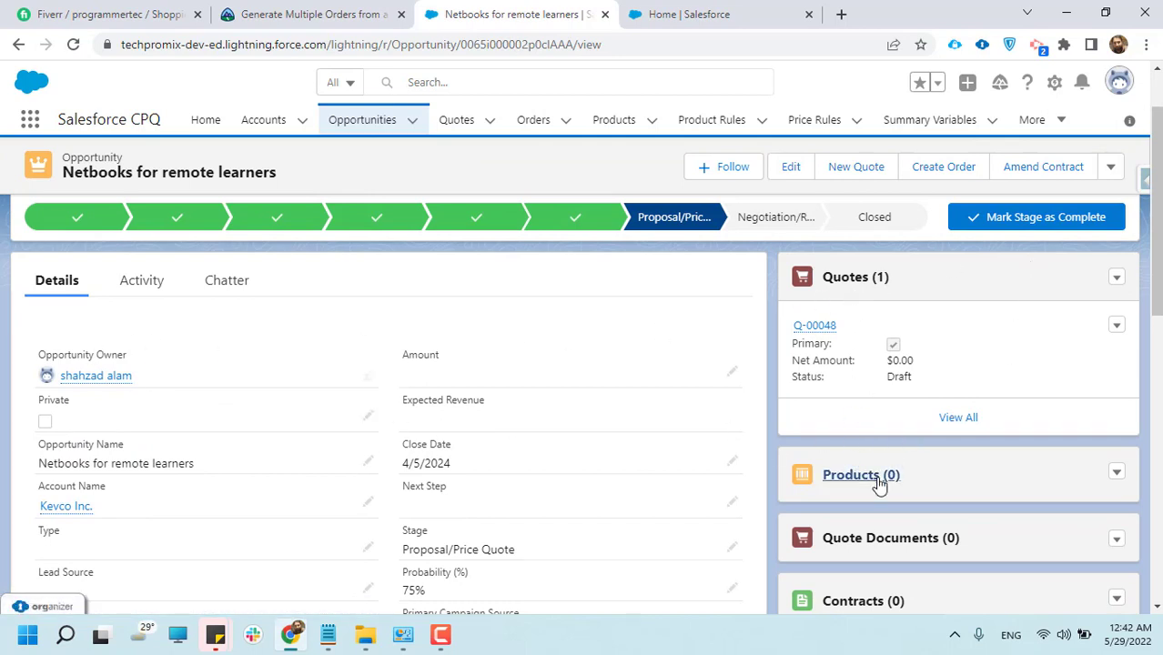
Review the opportunity's related quotes, products, quote documents, contracts and renewal contracts
scroll(879, 549, down, 1)
scroll(873, 525, down, 2)
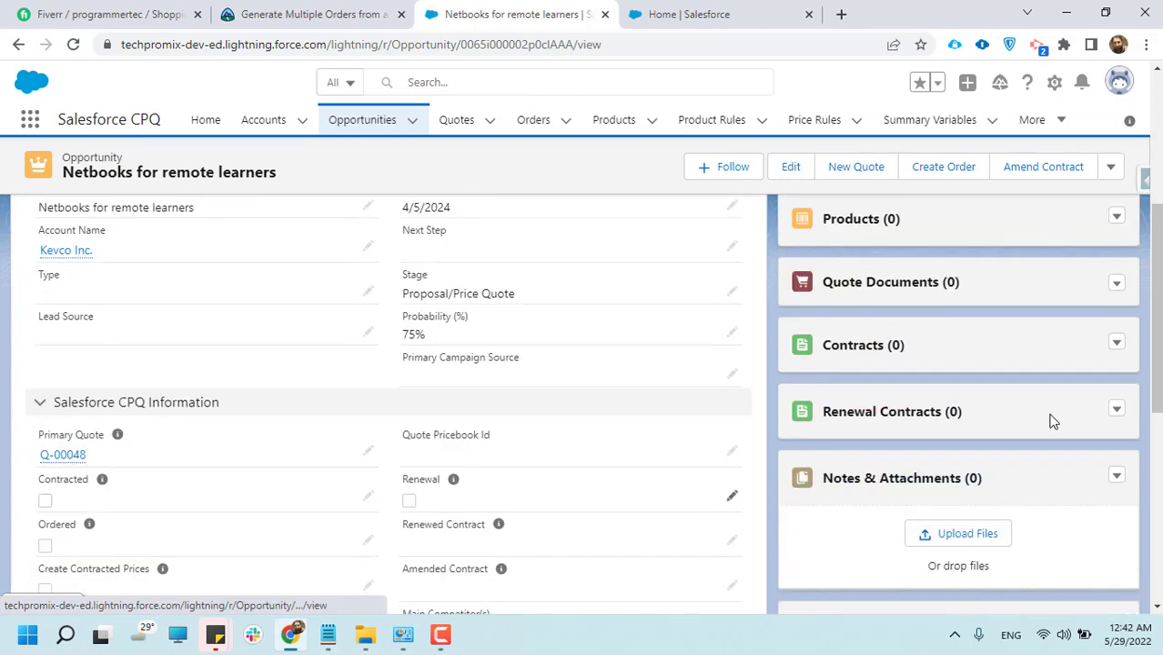
scroll(1048, 420, up, 5)
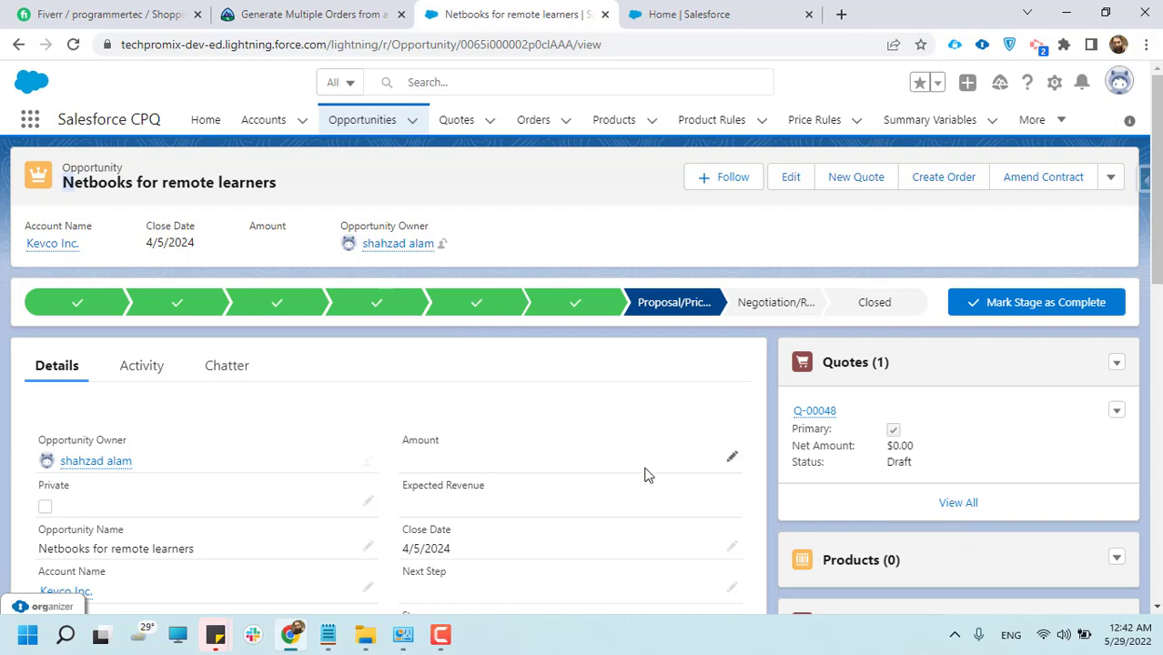
scroll(788, 464, down, 1)
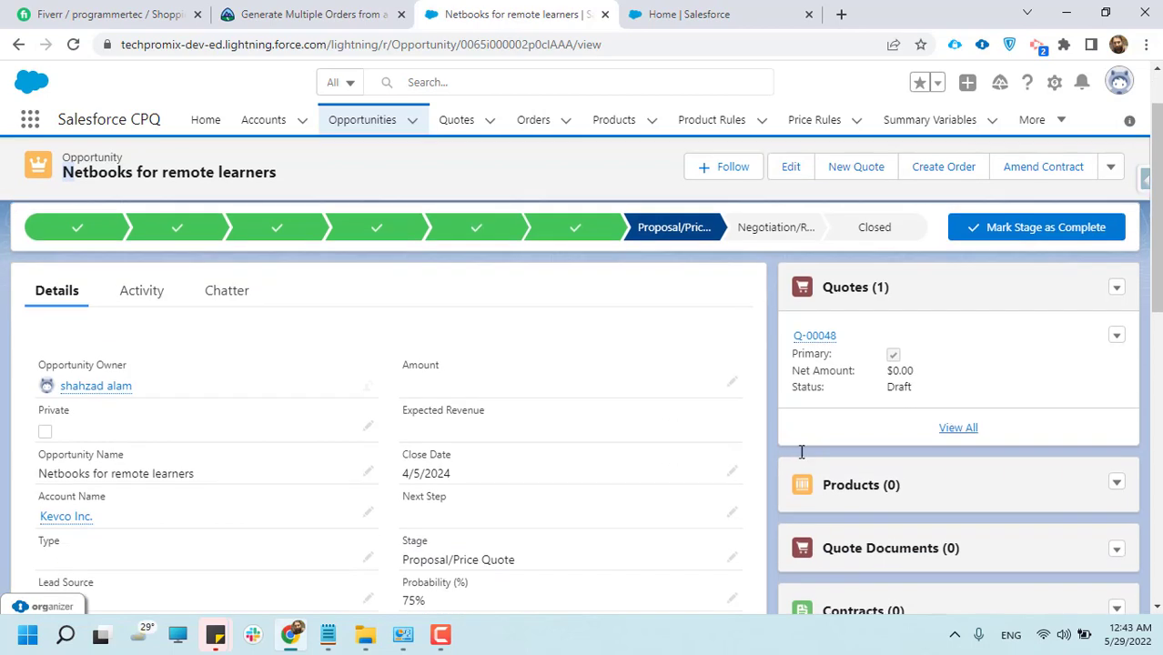
scroll(514, 466, up, 1)
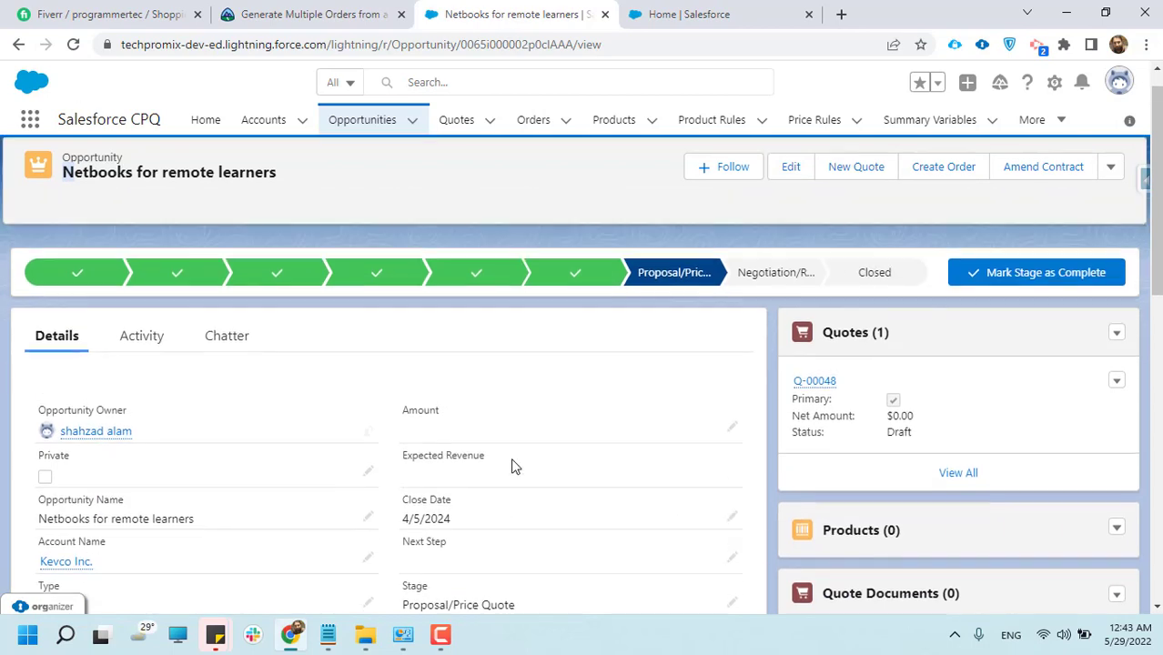
scroll(514, 466, down, 1)
scroll(514, 467, up, 1)
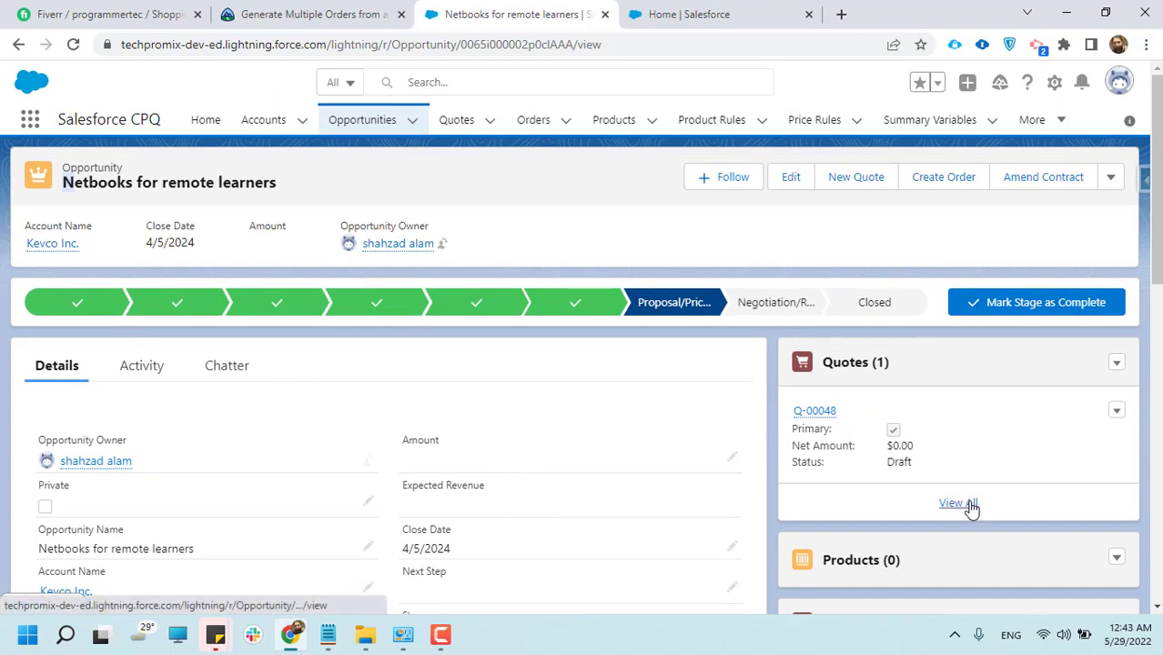
Open the primary quote from the opportunity's related quotes and review its quote number and main fields
click(856, 362)
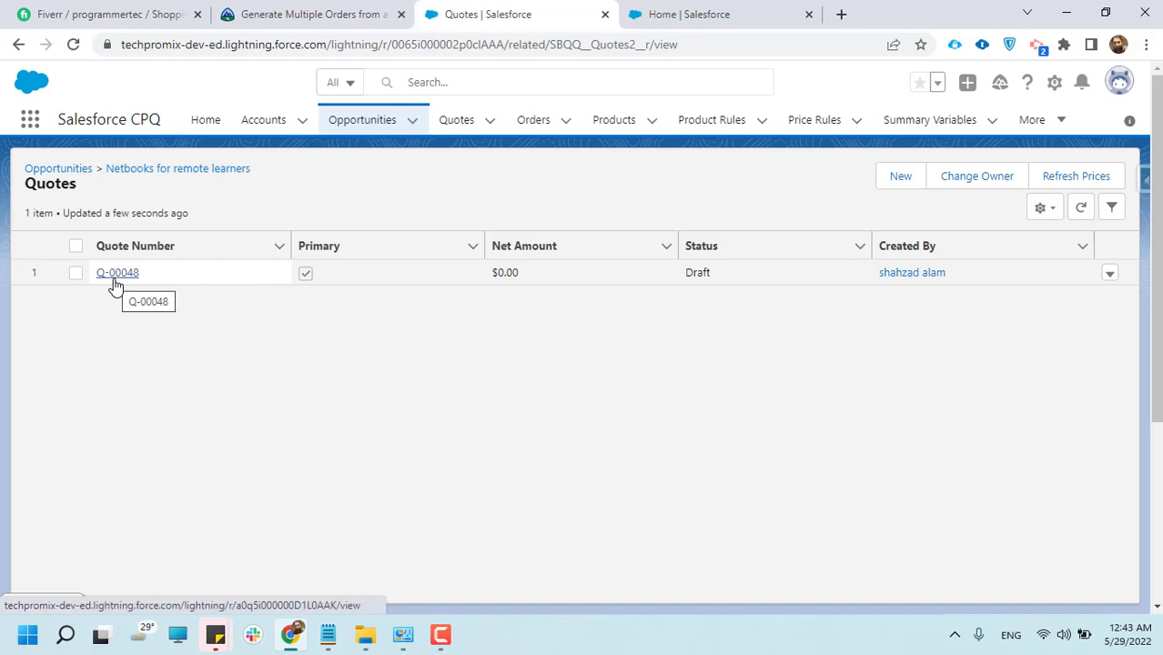
click(113, 280)
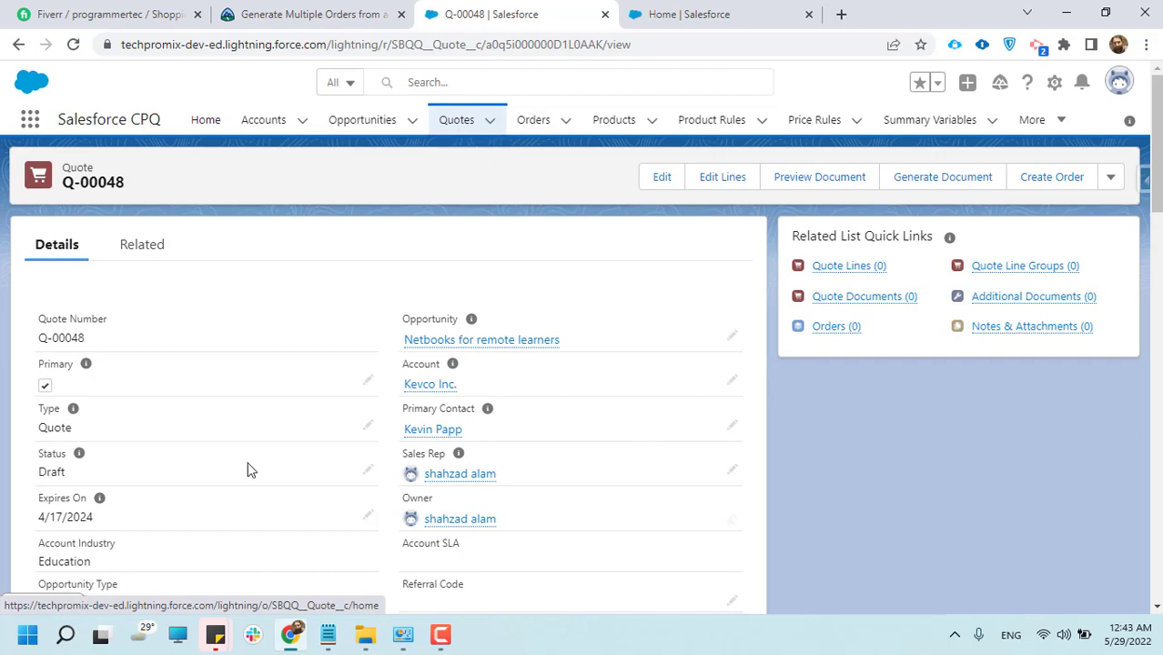
scroll(175, 479, down, 1)
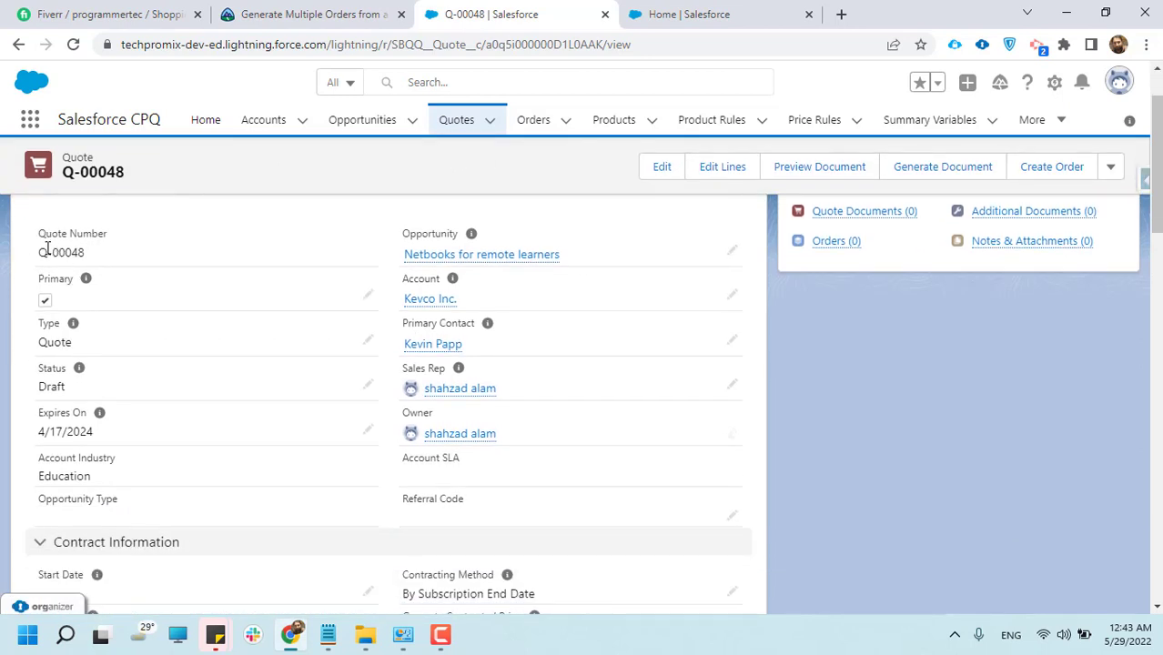
triple_click(63, 252)
scroll(70, 369, down, 2)
scroll(96, 402, up, 3)
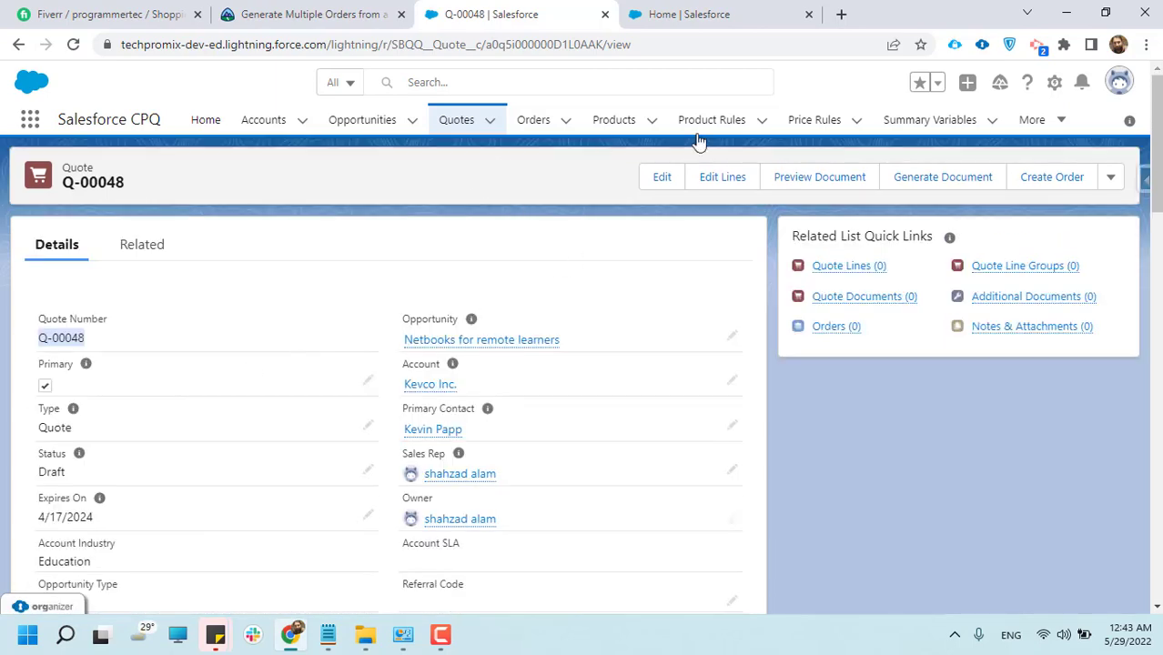
Open the Kevco Inc. account from the All Accounts list after glancing at the quotes and opportunities lists
click(448, 131)
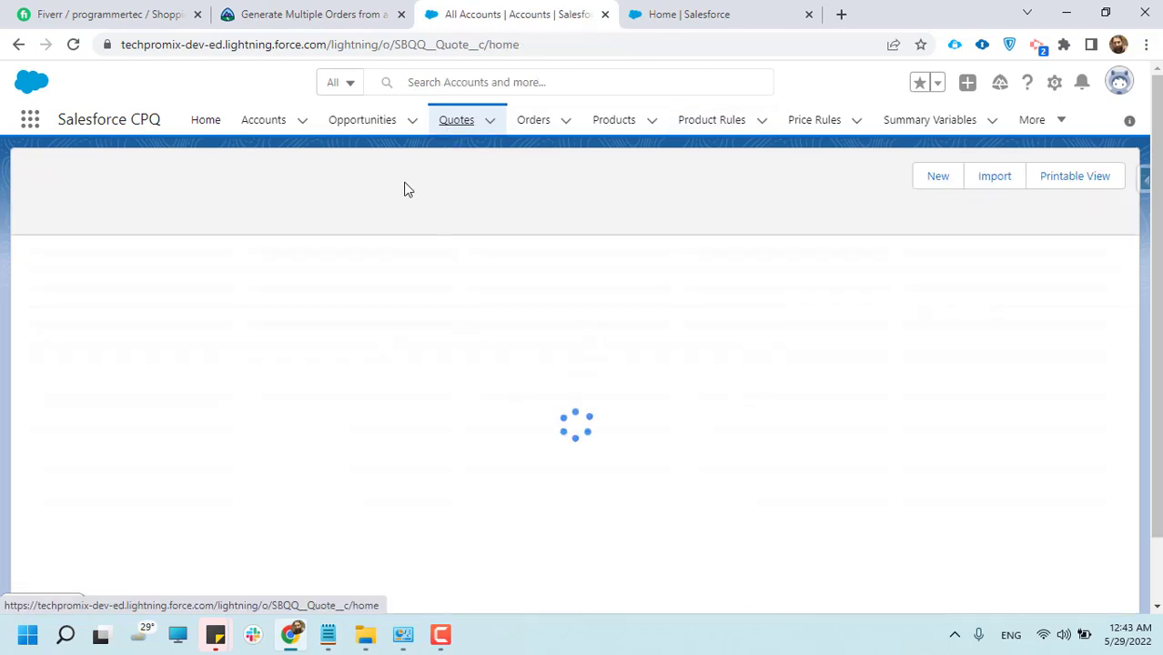
click(359, 132)
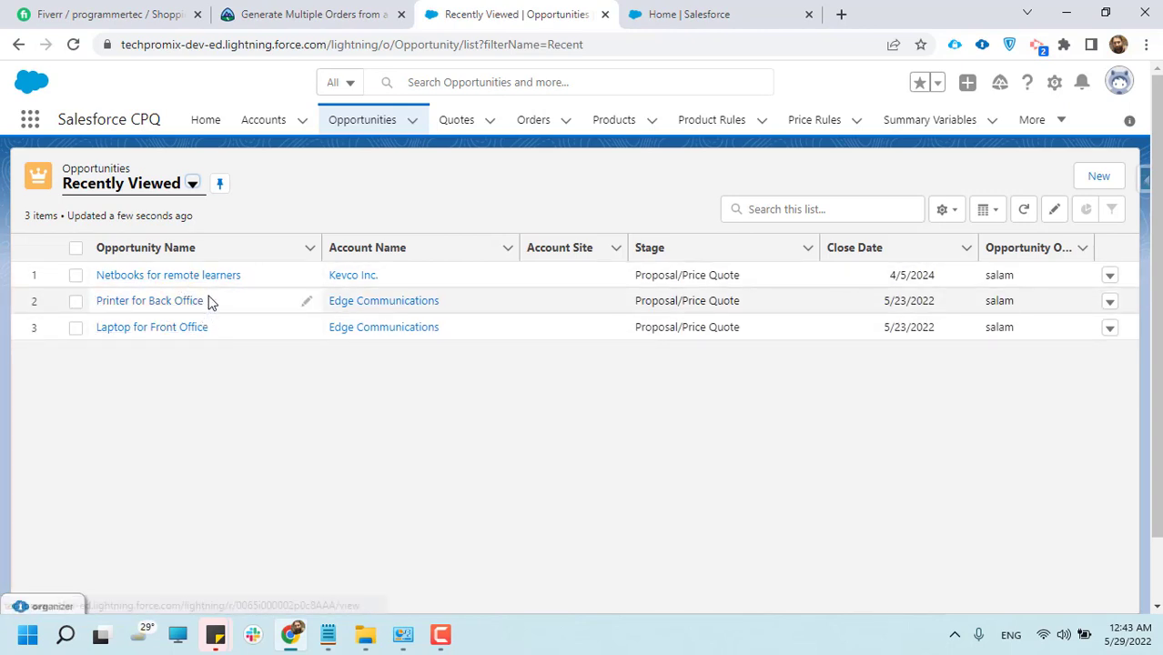
click(260, 128)
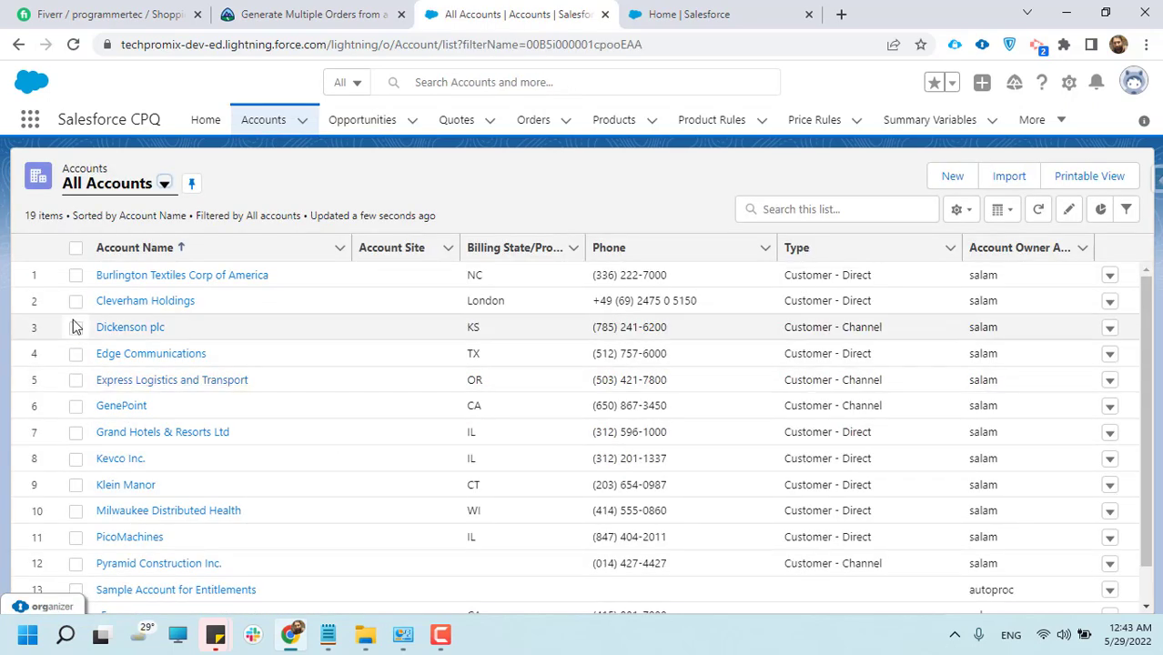
click(118, 464)
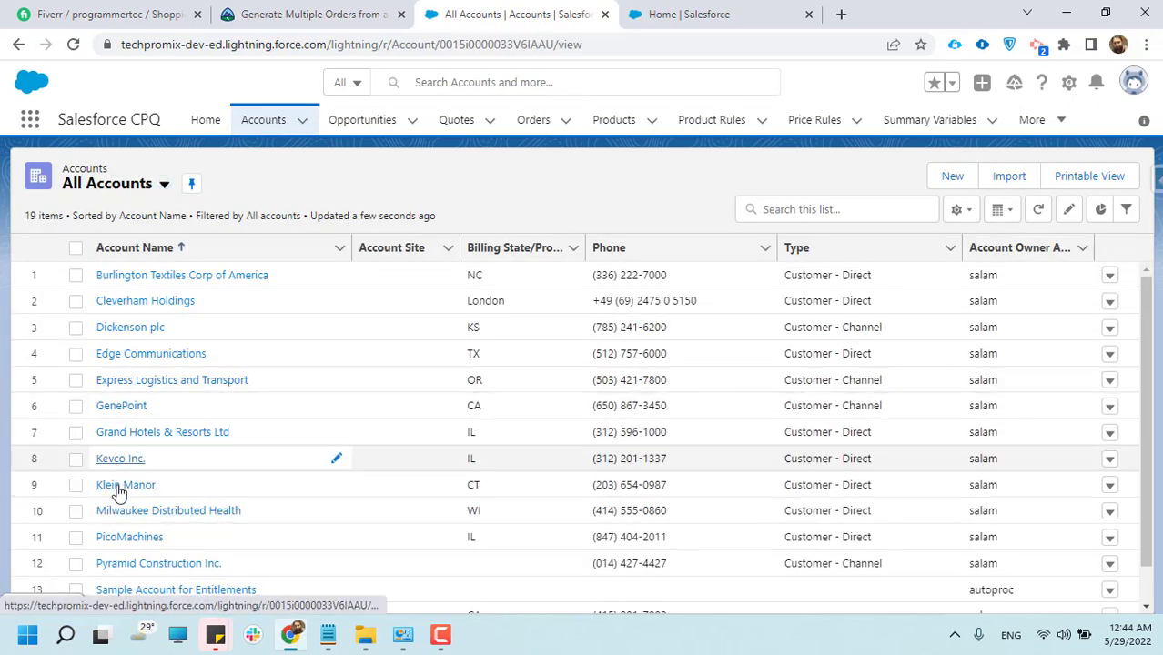
Review the Kevco Inc. account's name and detail fields, including type, industry and addresses
drag(68, 187, 96, 182)
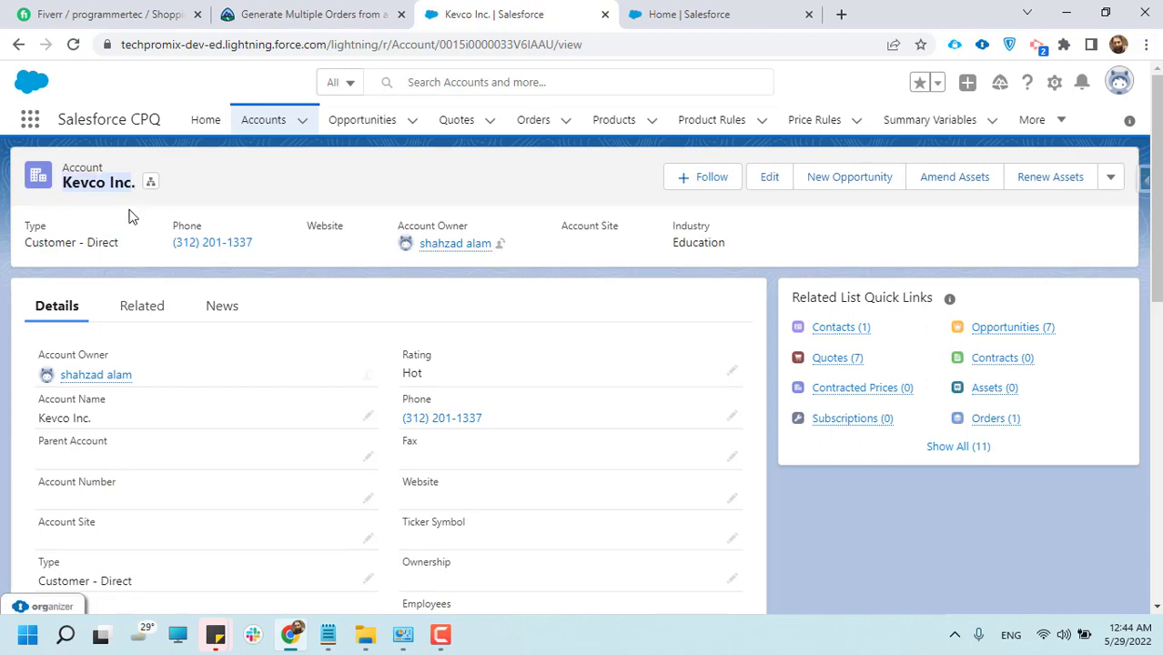
scroll(90, 354, down, 2)
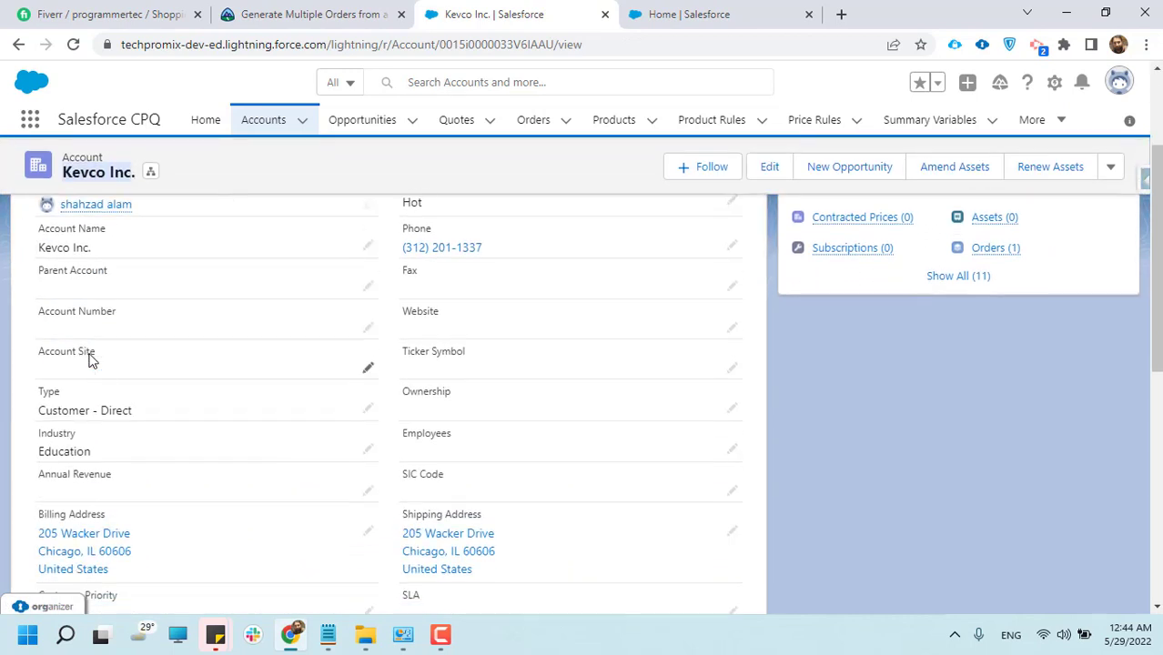
scroll(90, 354, up, 2)
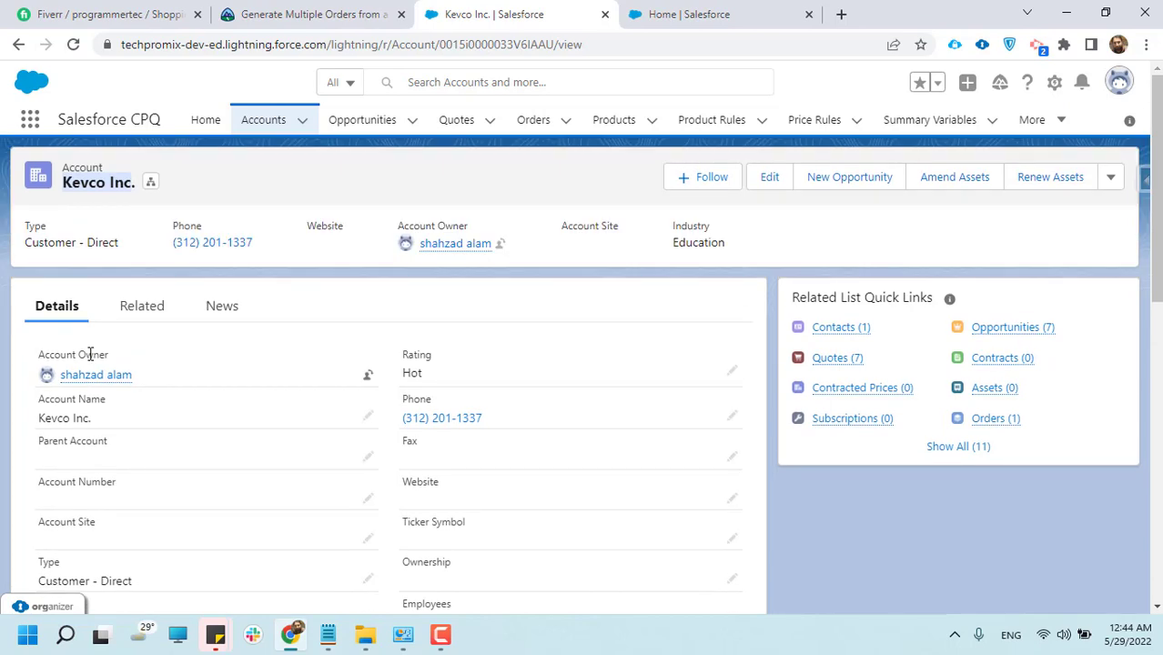
scroll(90, 354, down, 3)
scroll(91, 363, up, 3)
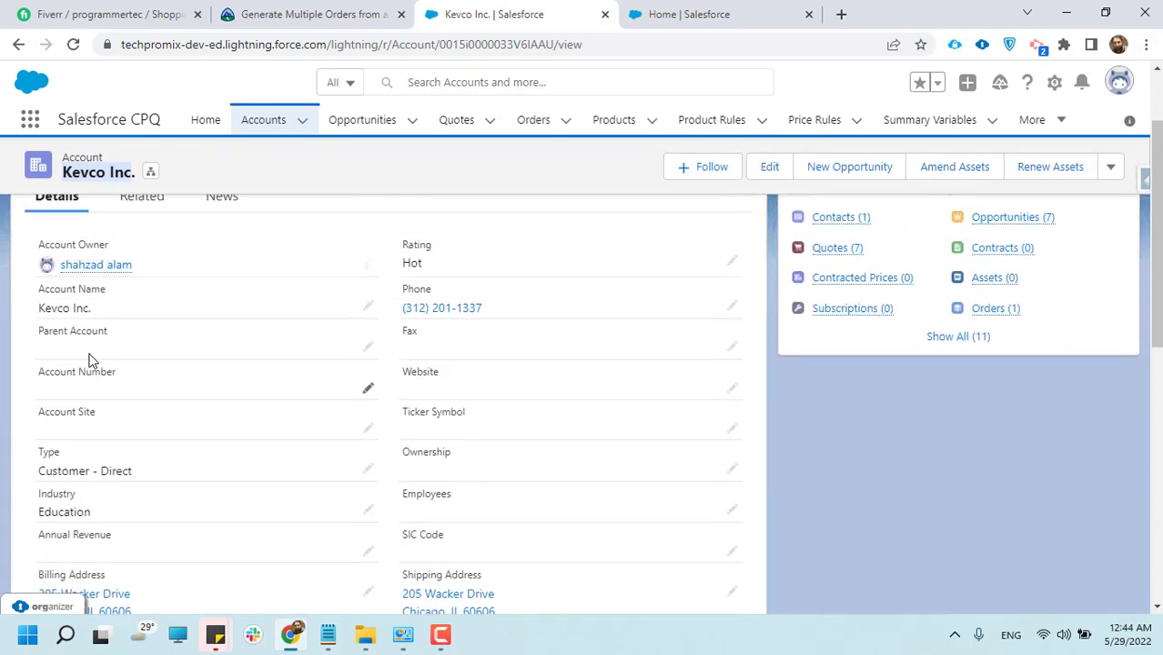
scroll(150, 369, down, 1)
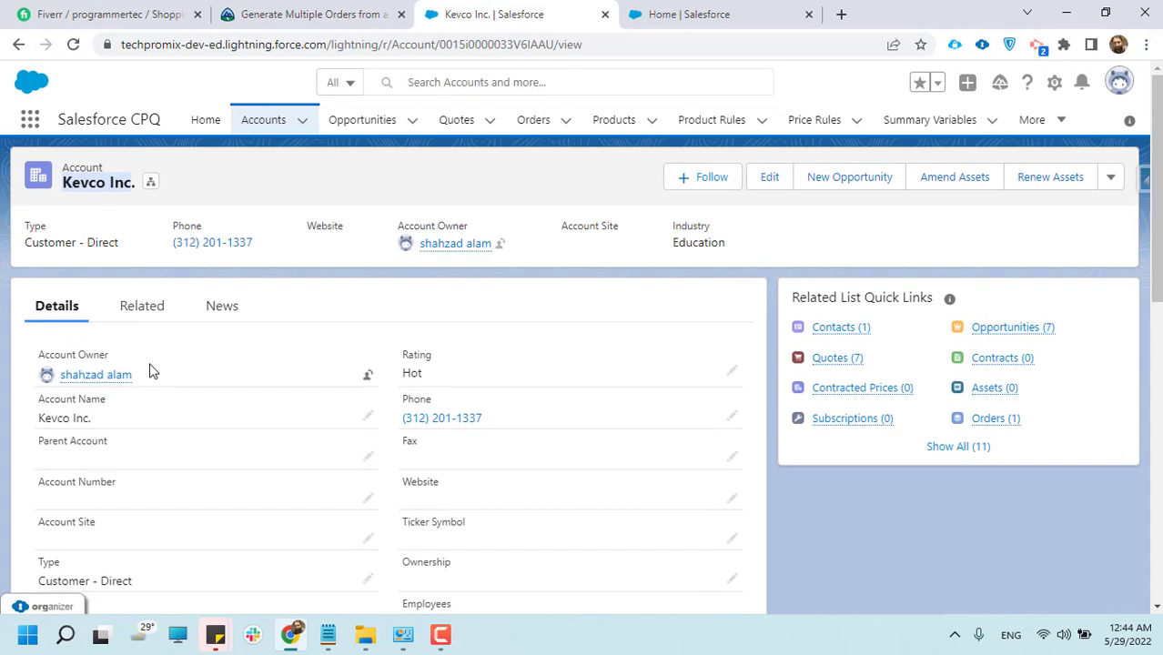
Open the "Security system for main office" opportunity in a separate tab from the account's related opportunities
click(142, 307)
scroll(313, 436, down, 8)
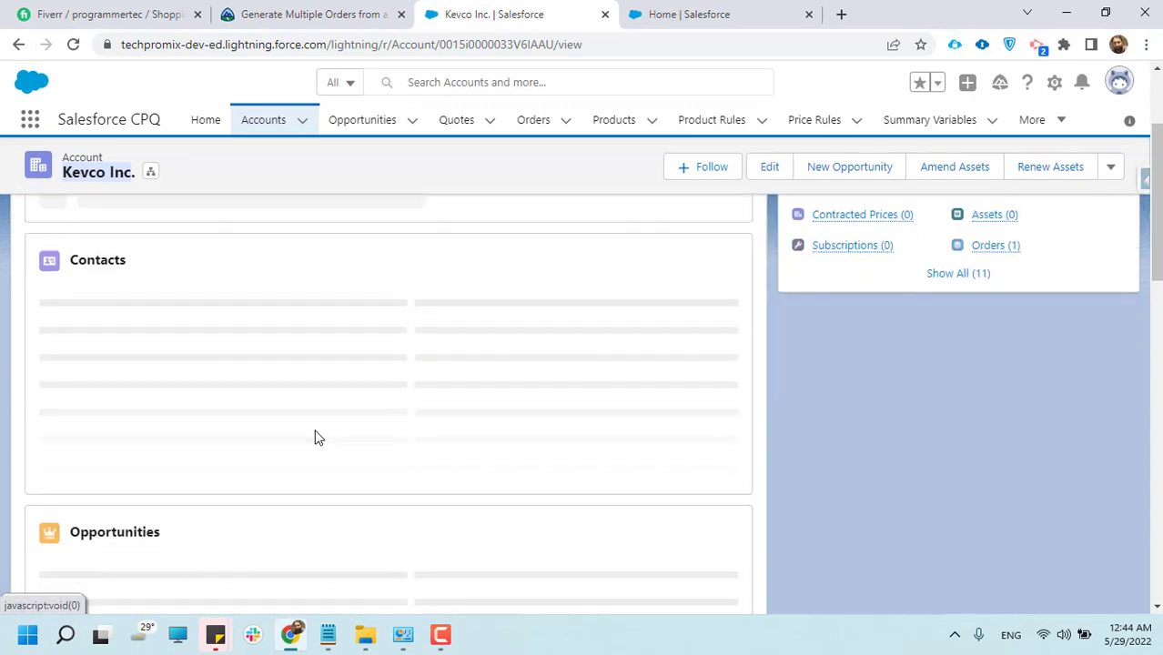
scroll(182, 412, up, 3)
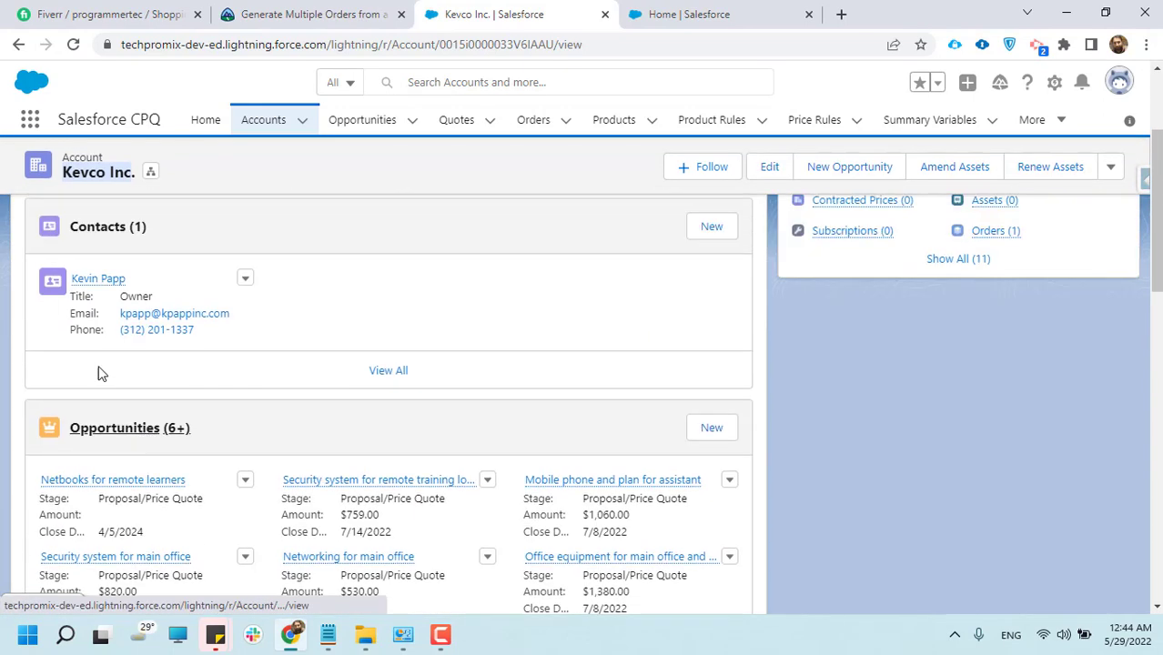
mouse_move(103, 417)
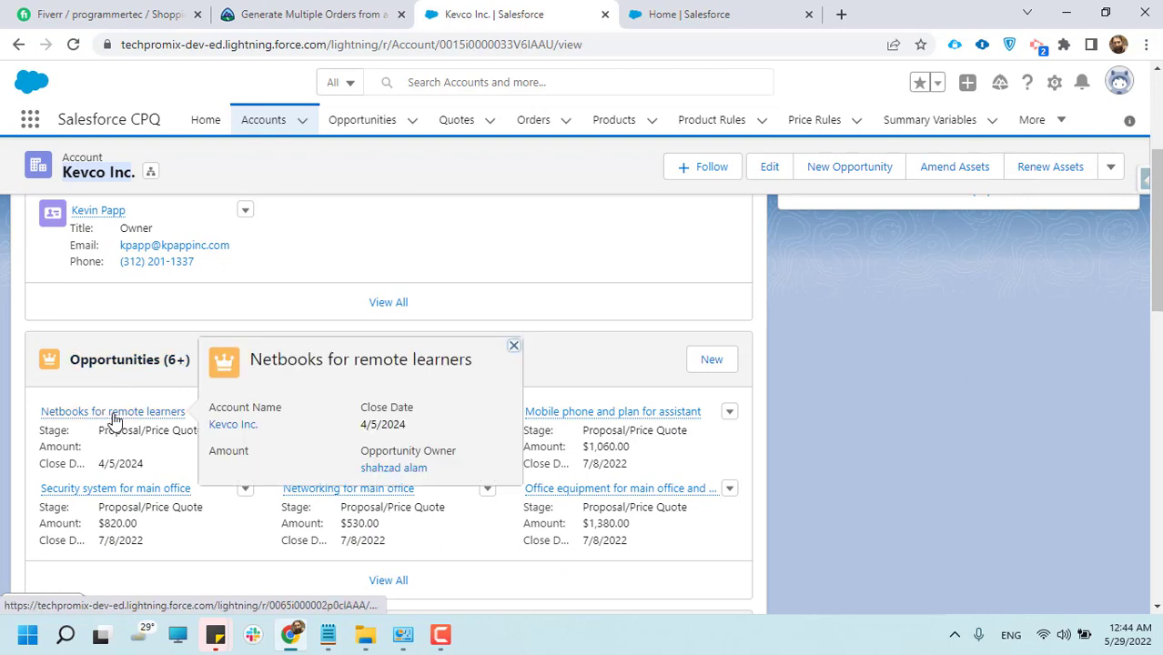
middle_click(104, 489)
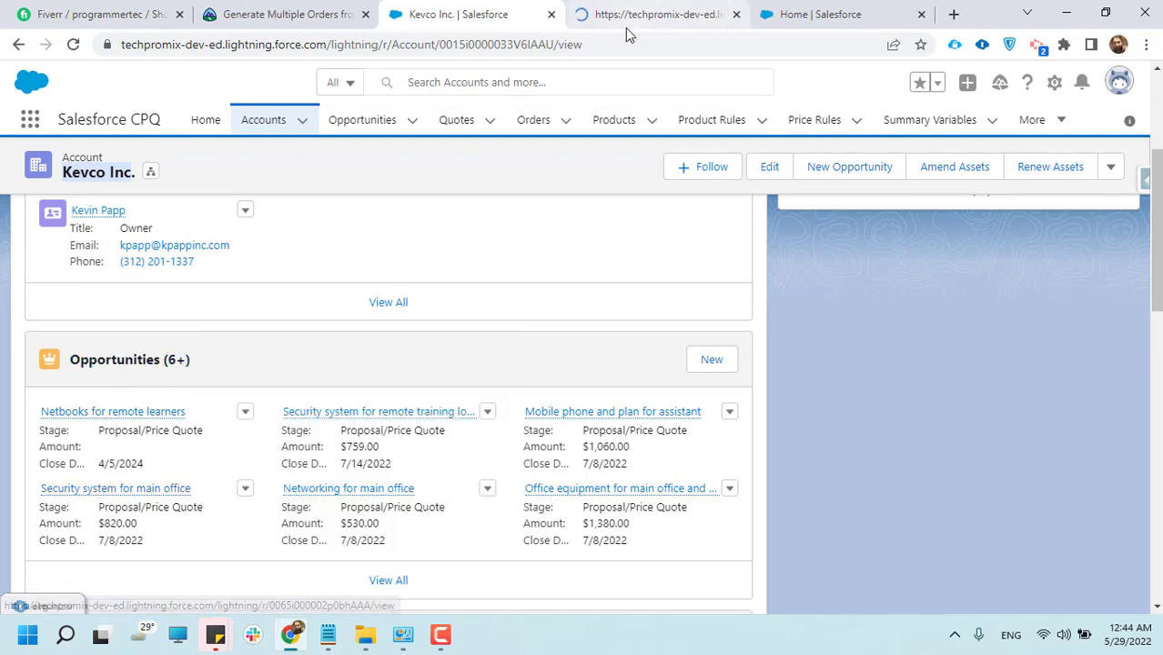
scroll(265, 506, down, 2)
click(594, 11)
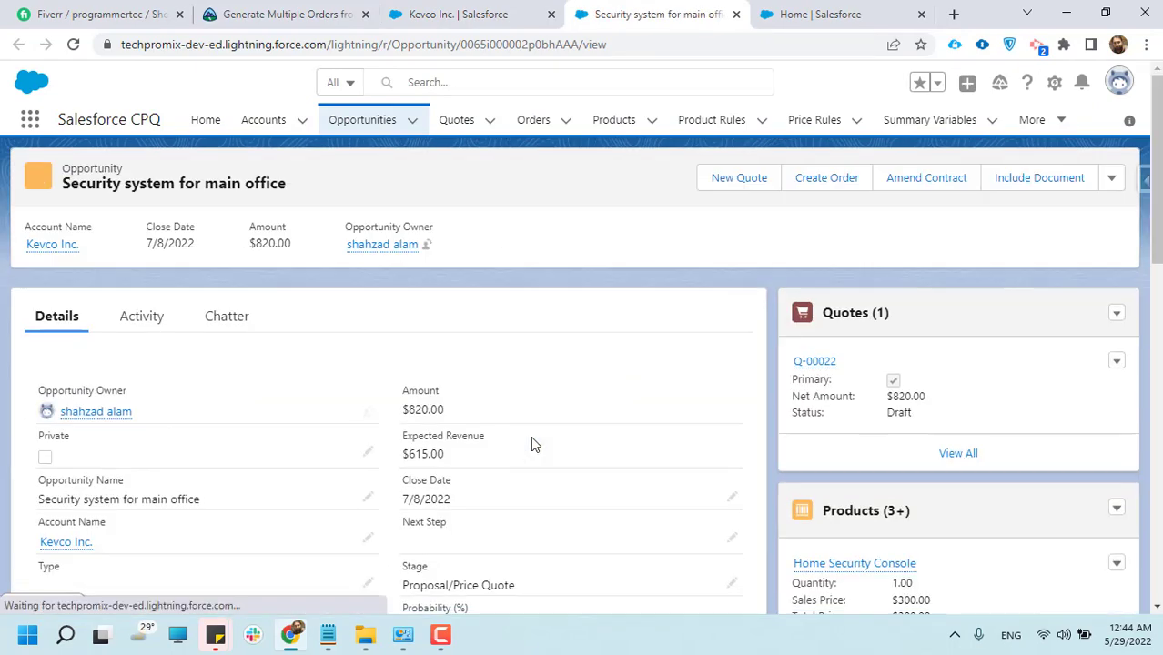
Review the opportunity's amount, expected revenue and close date
scroll(249, 398, down, 1)
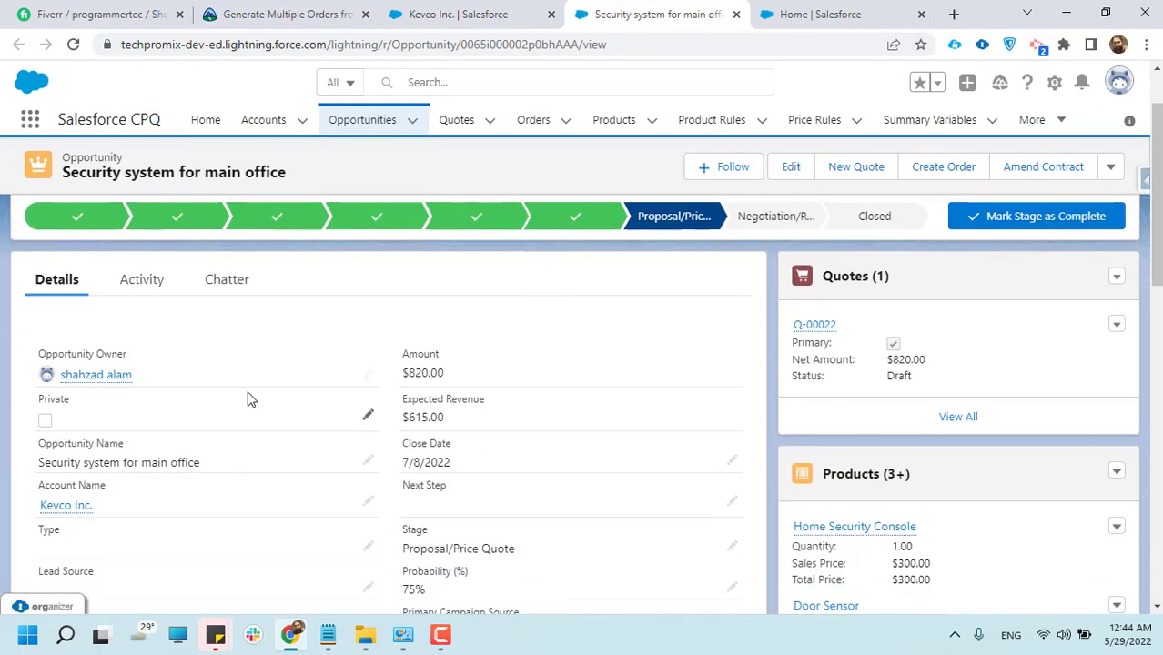
scroll(250, 397, down, 1)
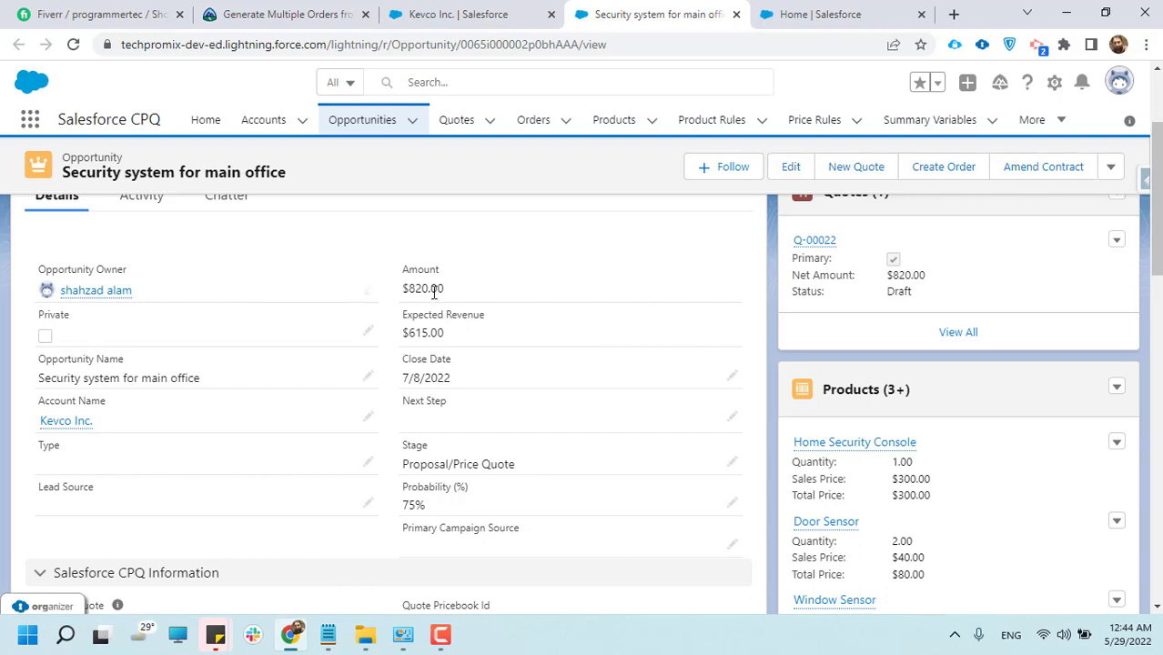
drag(402, 289, 446, 290)
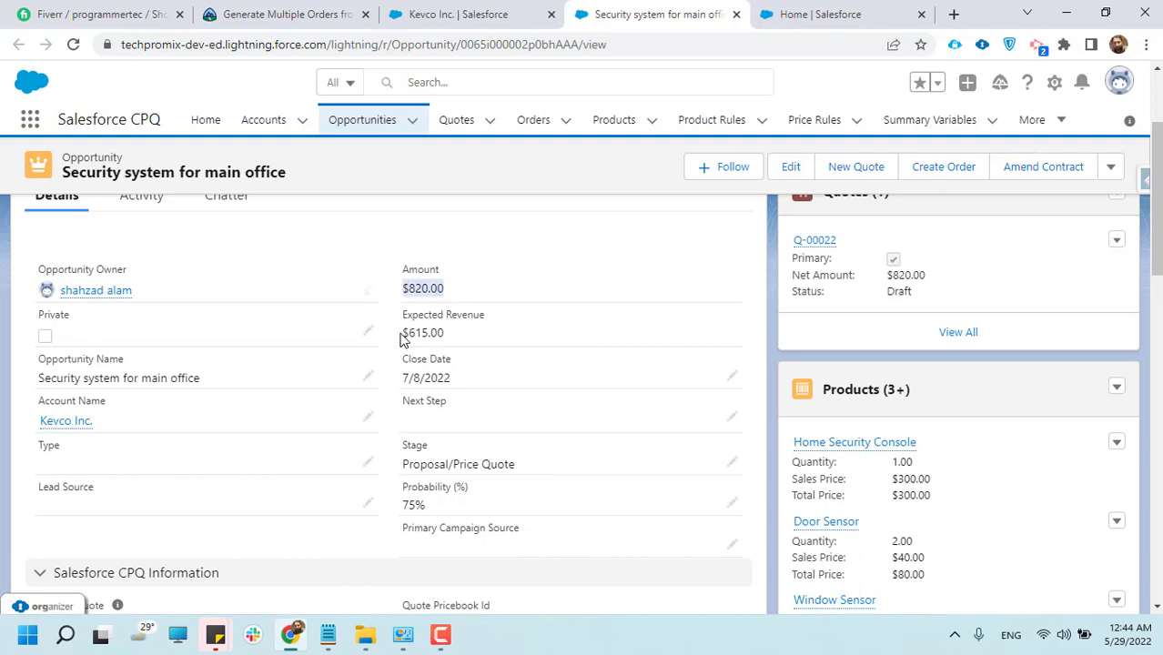
drag(402, 333, 446, 335)
drag(403, 378, 455, 378)
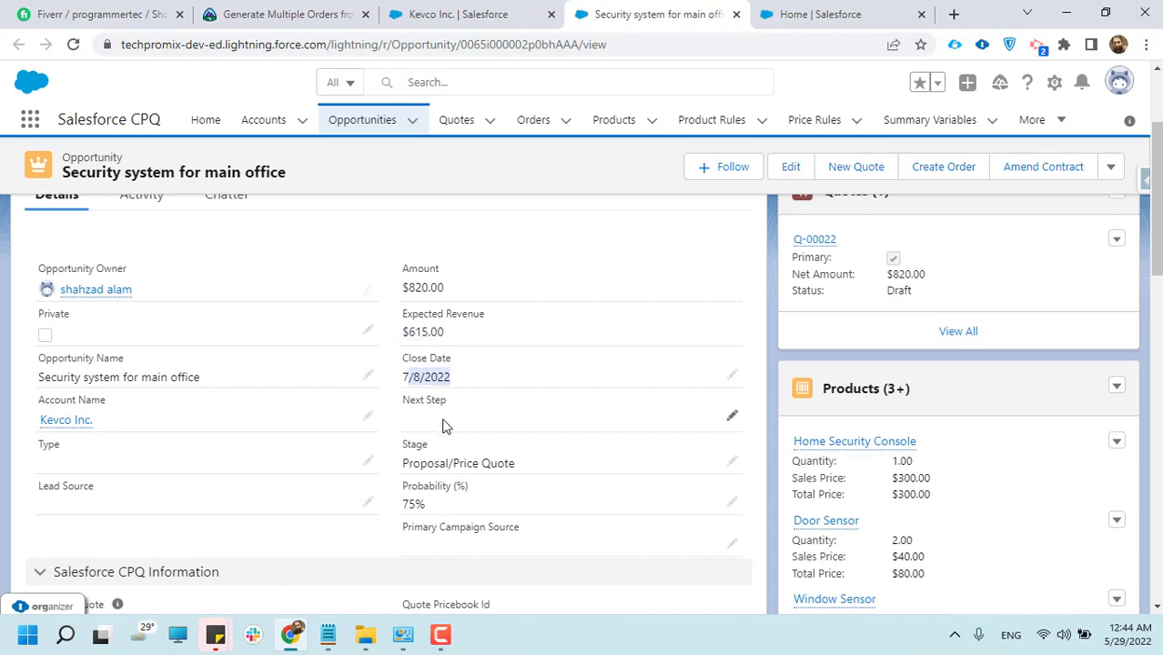
Examine the opportunity's stage, Salesforce CPQ Information and tracking fields, along with its stage path and related quotes
scroll(454, 409, down, 1)
scroll(518, 368, down, 1)
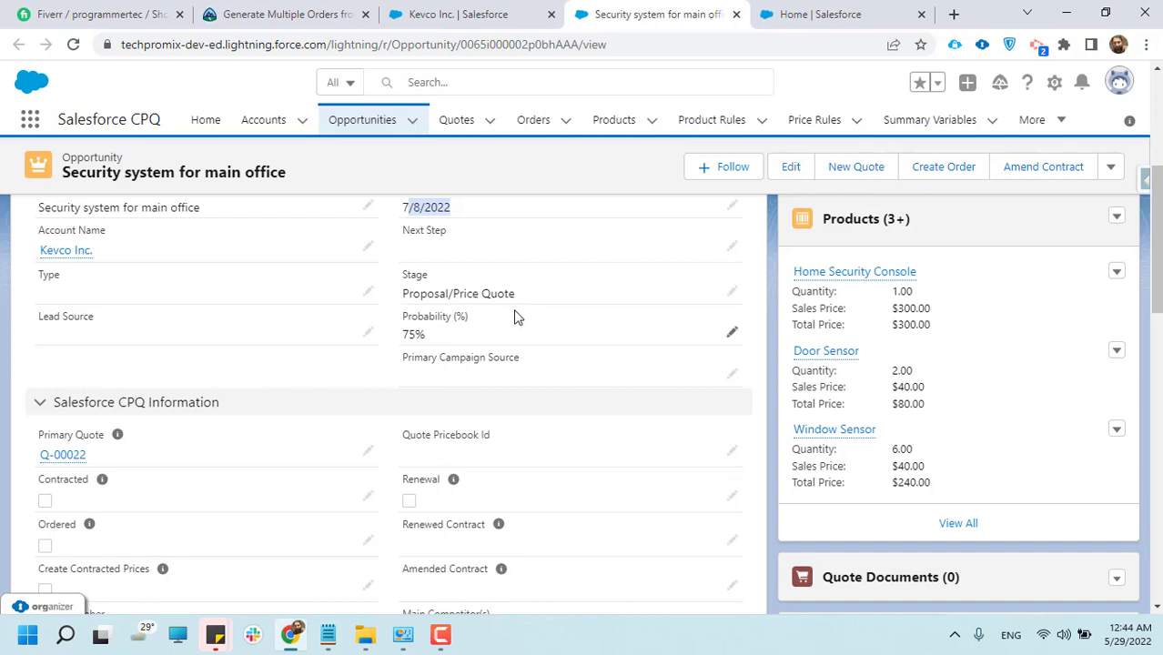
scroll(481, 350, down, 2)
scroll(478, 359, down, 3)
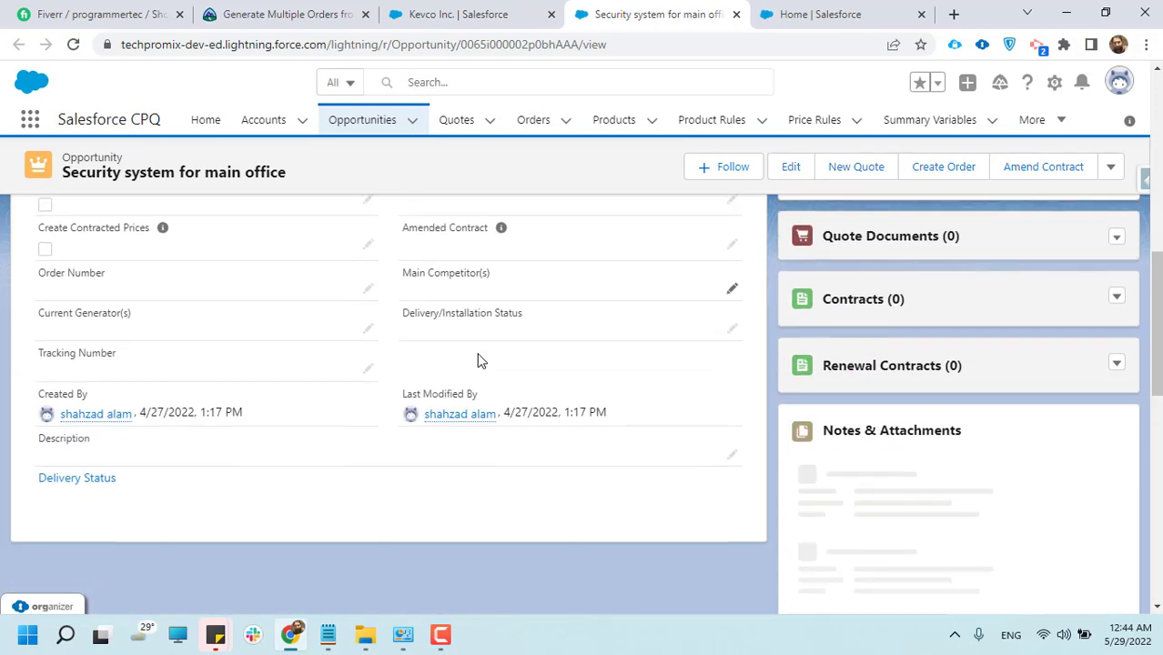
scroll(546, 364, up, 10)
scroll(766, 371, up, 1)
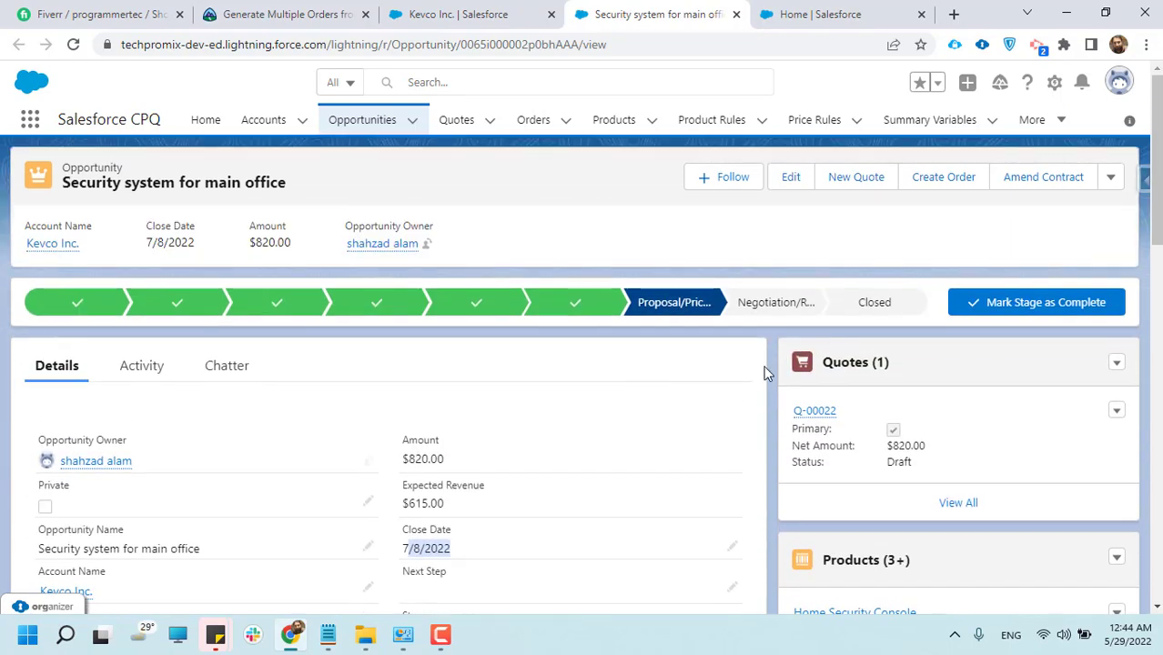
scroll(766, 371, down, 2)
scroll(766, 371, up, 1)
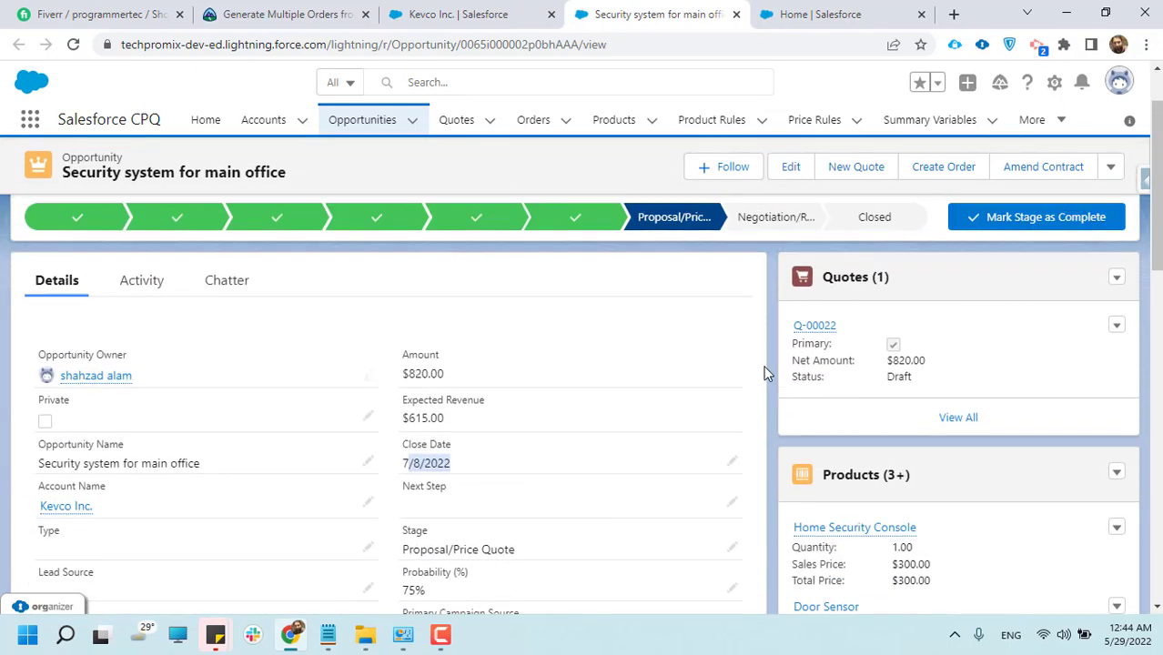
Start a new quote from the opportunity's related quotes, with opportunity "Security system for main office" and account Kevco Inc
click(1116, 278)
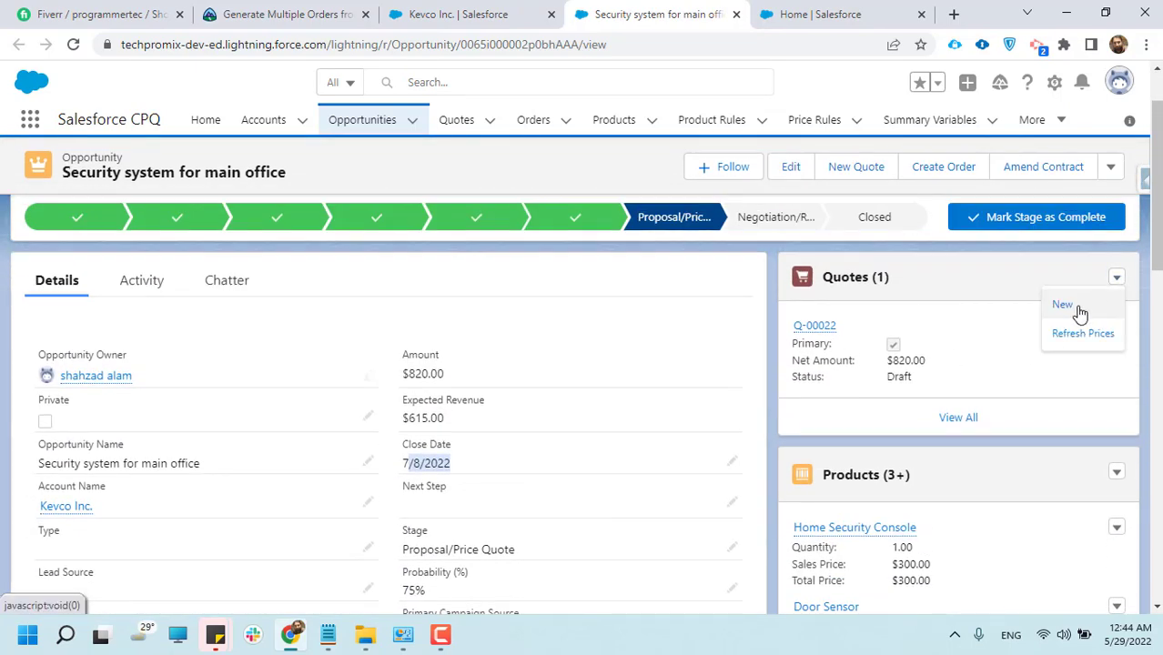
click(1077, 307)
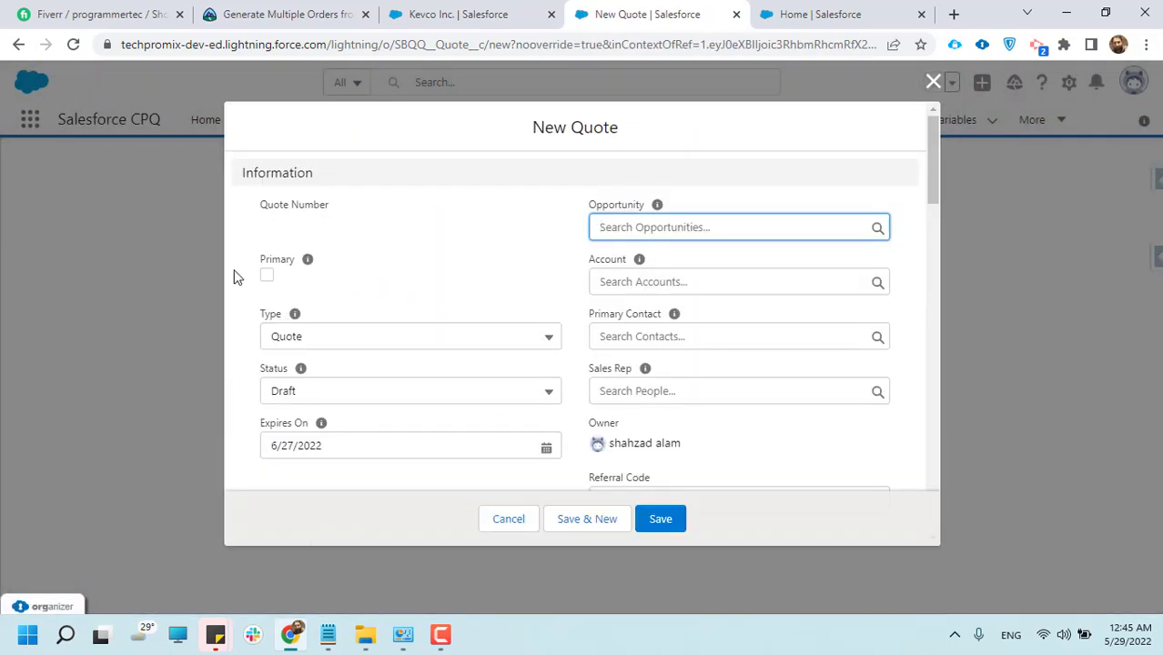
click(638, 228)
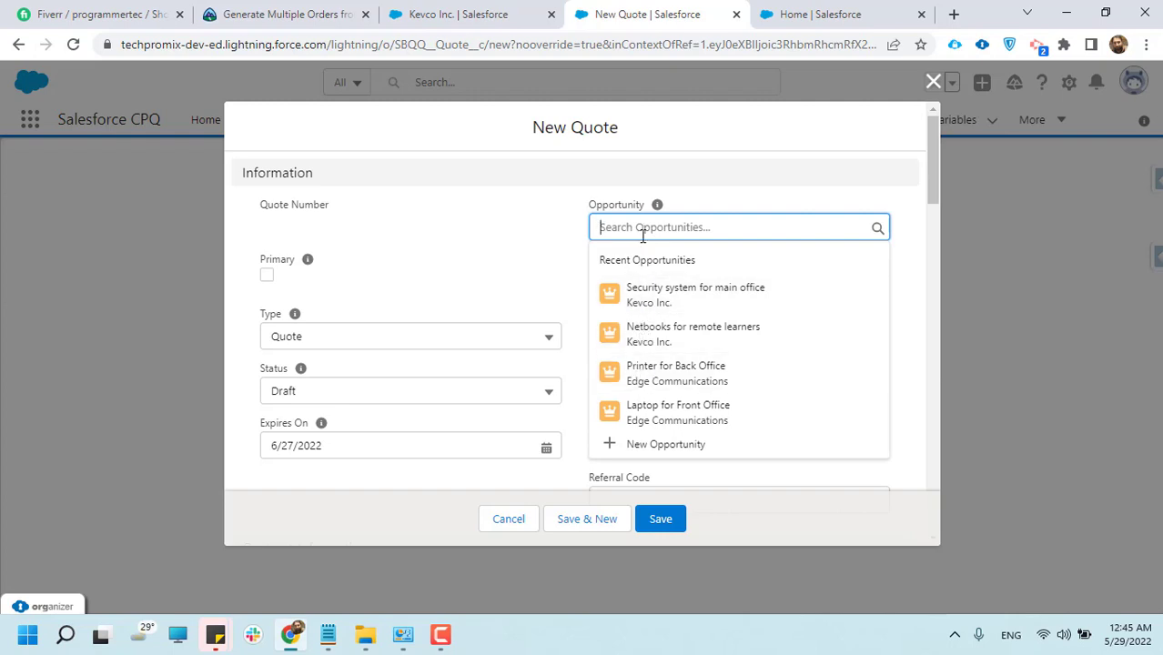
click(669, 310)
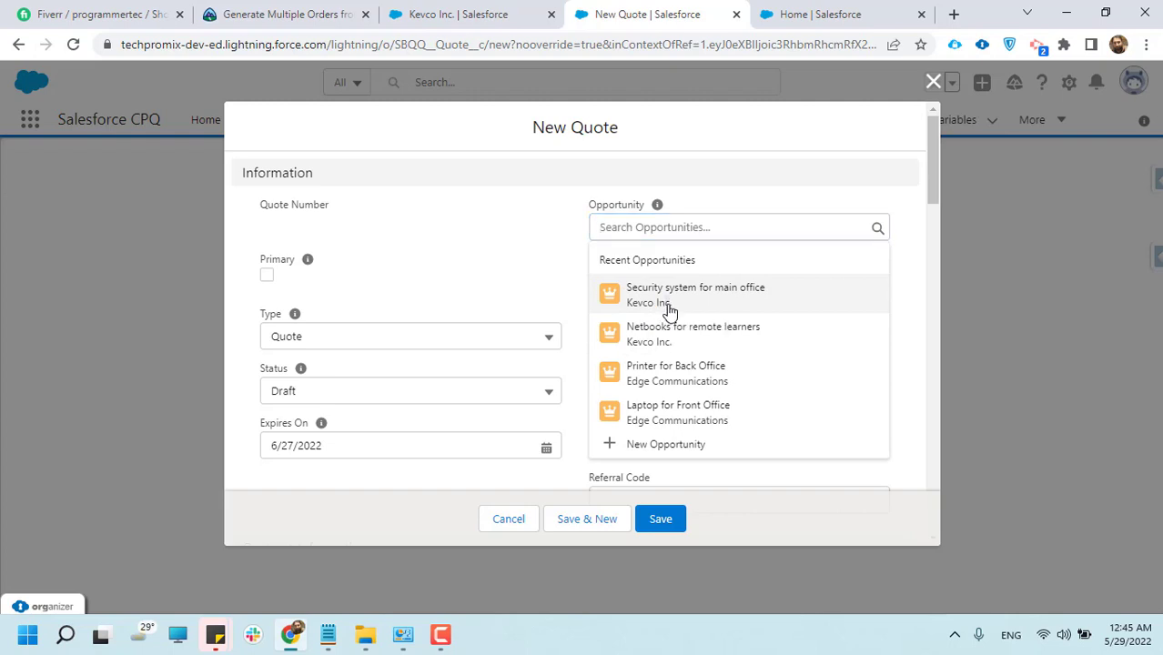
click(706, 292)
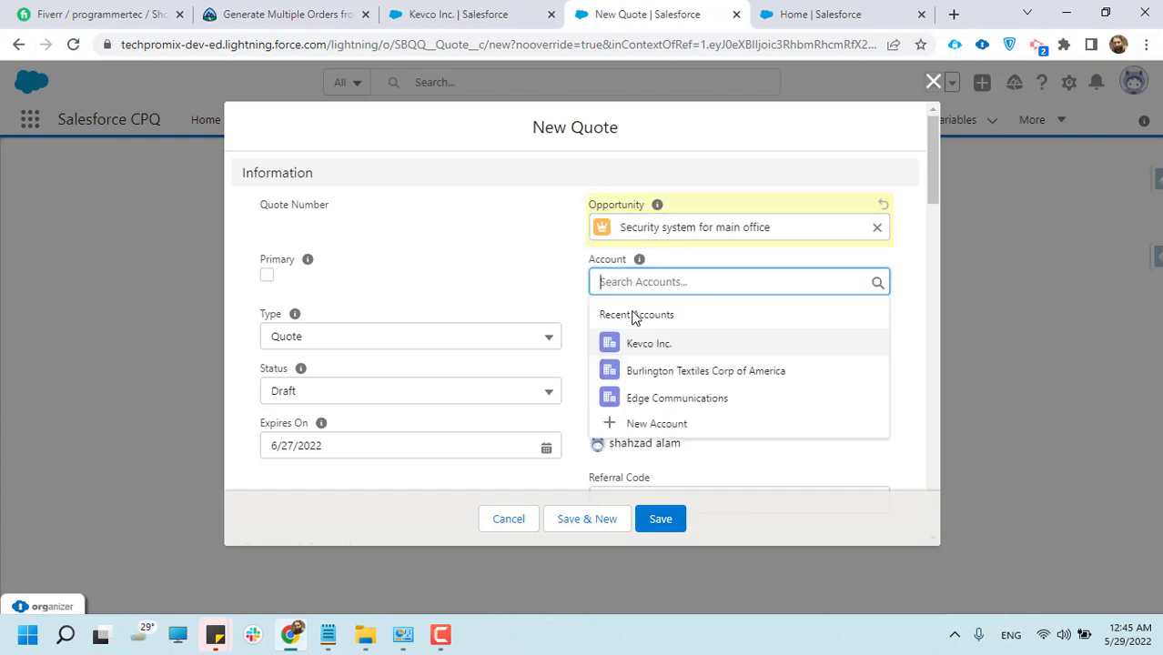
click(651, 349)
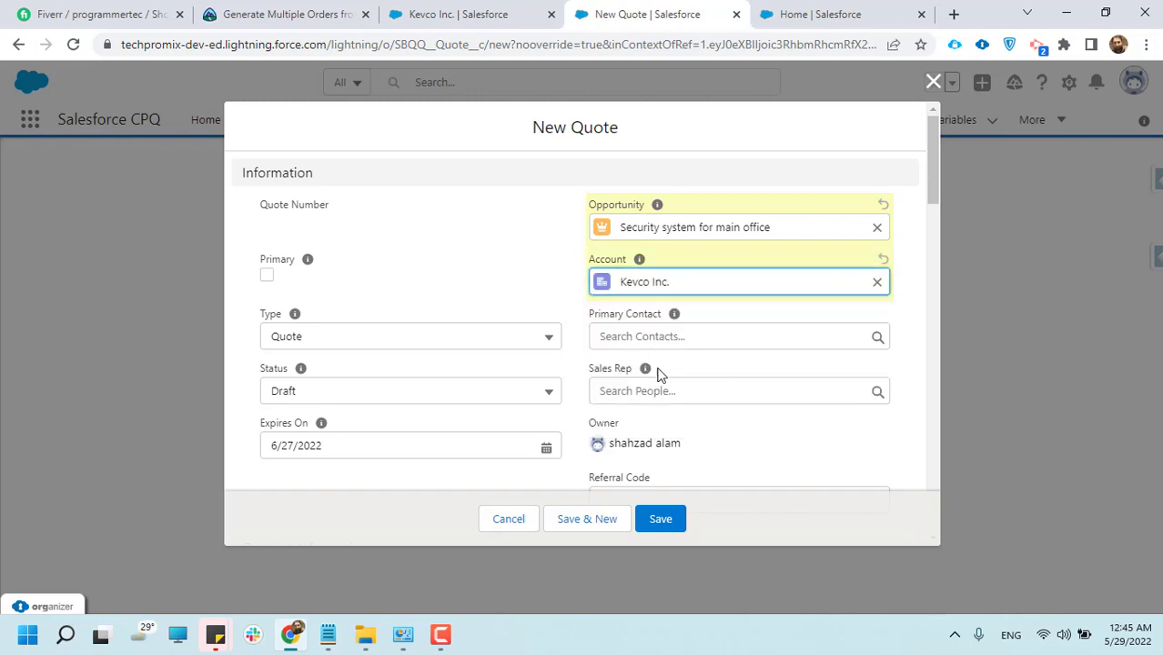
click(664, 332)
click(557, 302)
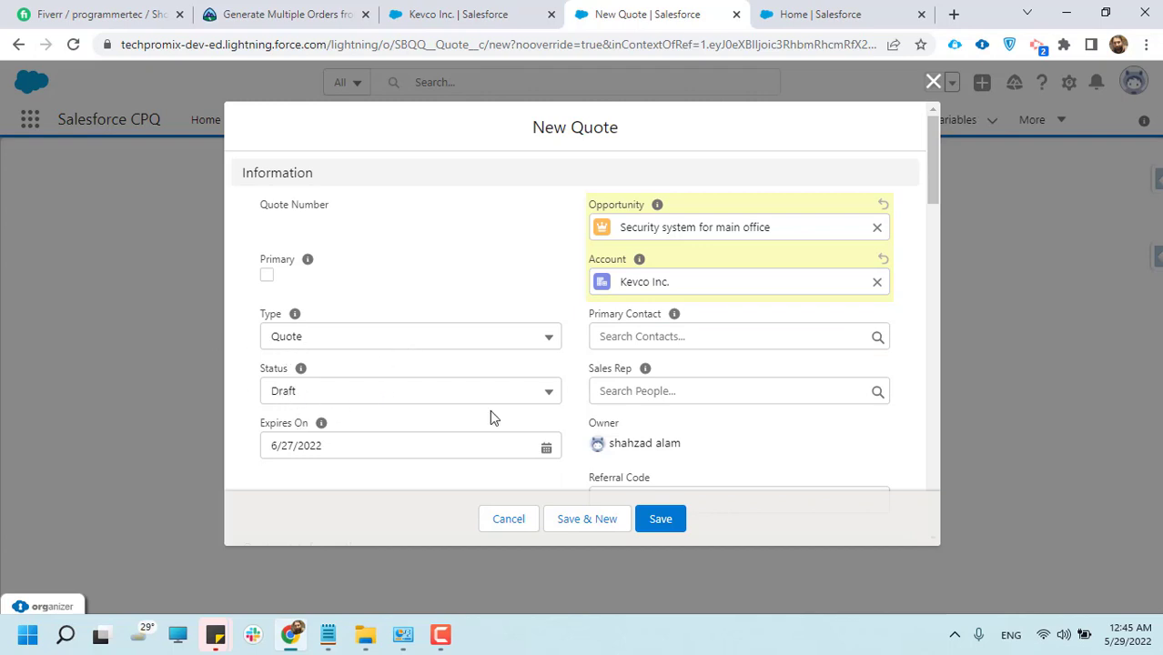
Check the new quote's contract, billing and pricing sections, and save the quote without marking it primary
scroll(386, 414, down, 2)
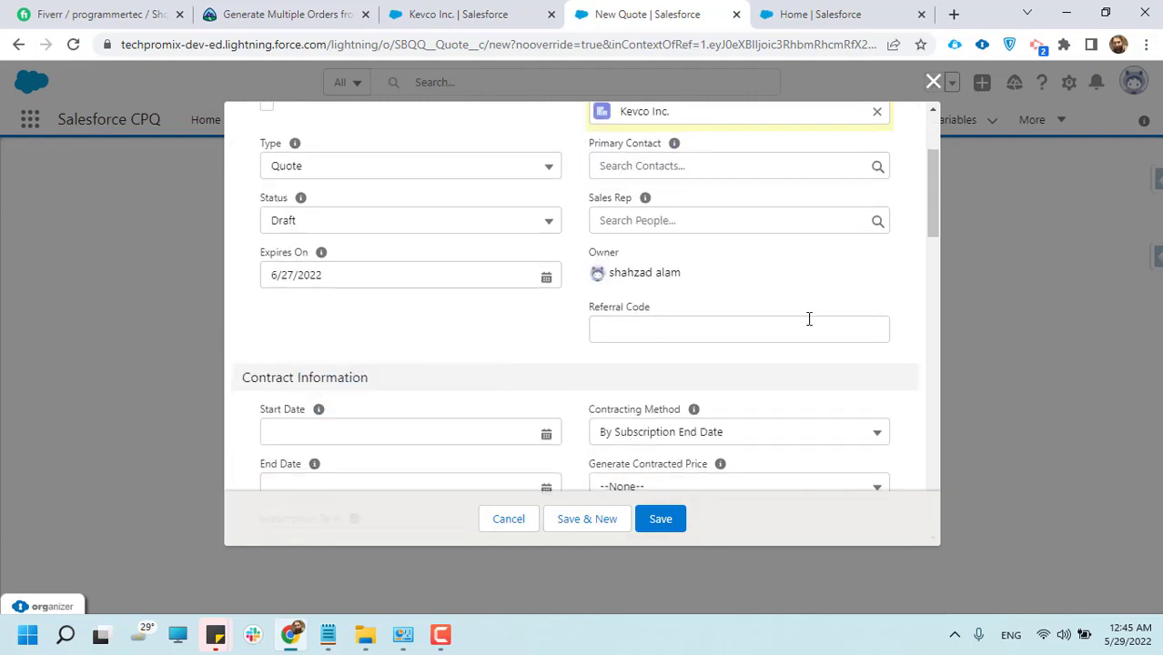
scroll(748, 361, down, 2)
scroll(390, 353, down, 6)
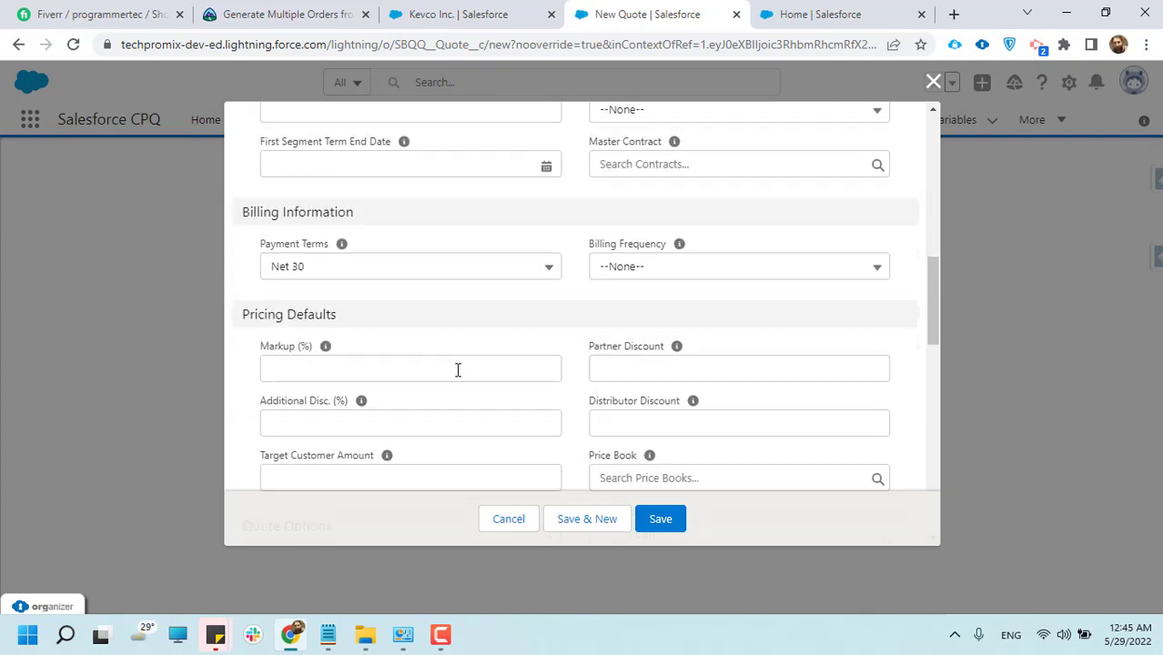
scroll(472, 381, up, 10)
scroll(472, 384, up, 1)
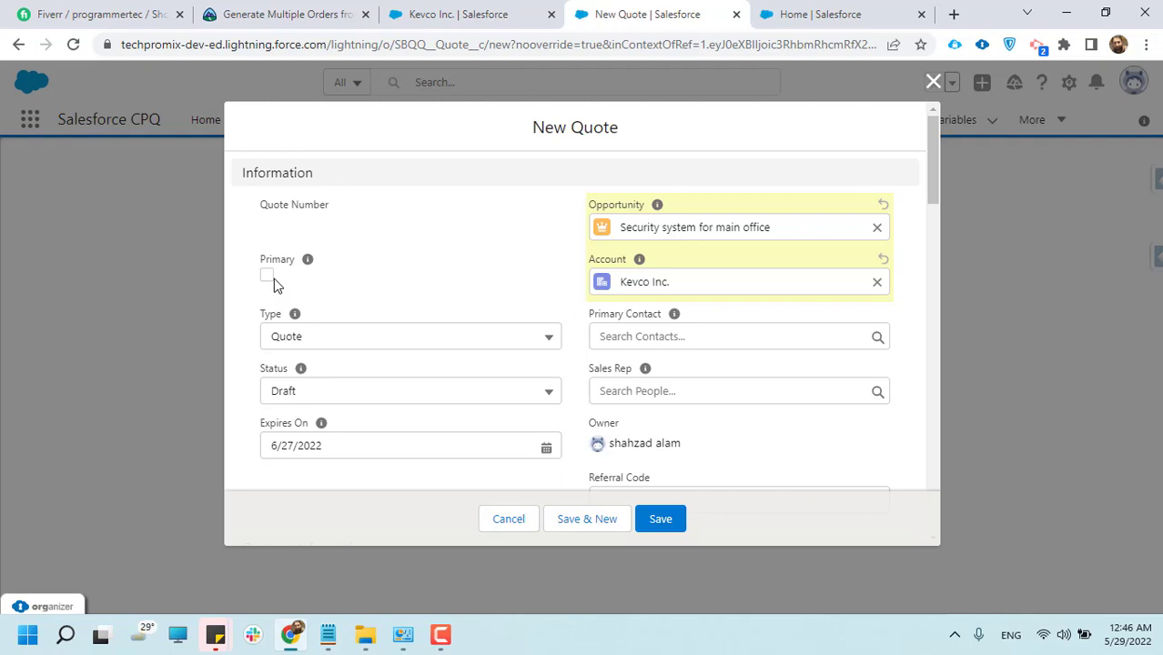
click(660, 531)
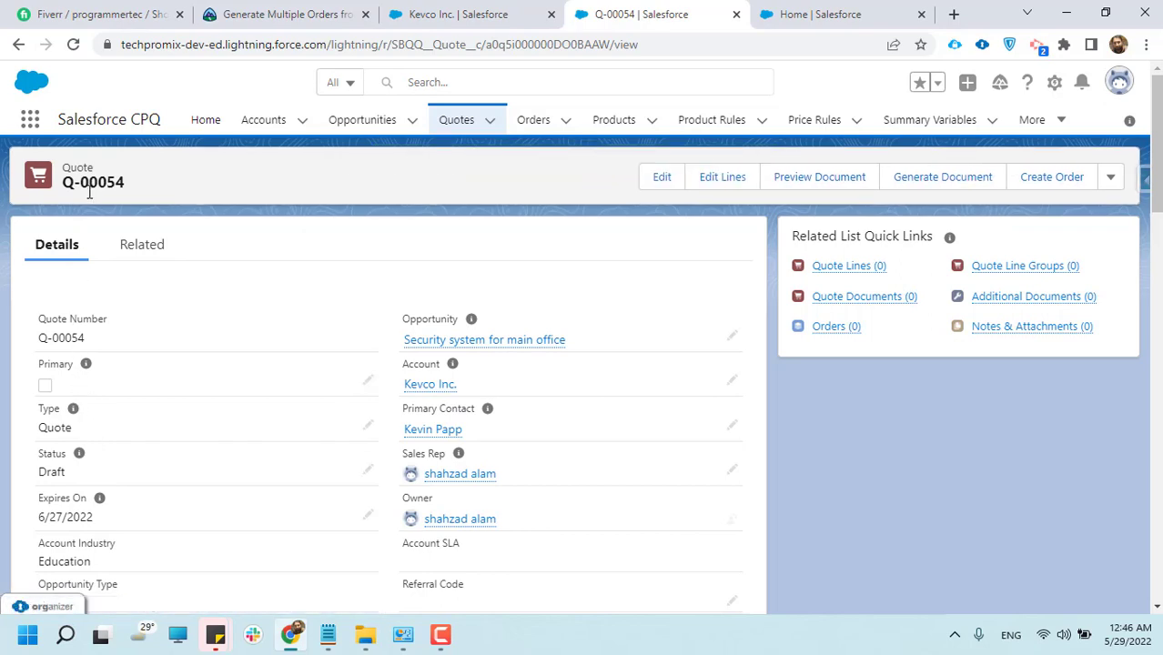
Review the new quote's details and its related quote lines, line groups, documents and orders
scroll(116, 442, down, 3)
scroll(119, 444, up, 3)
click(150, 249)
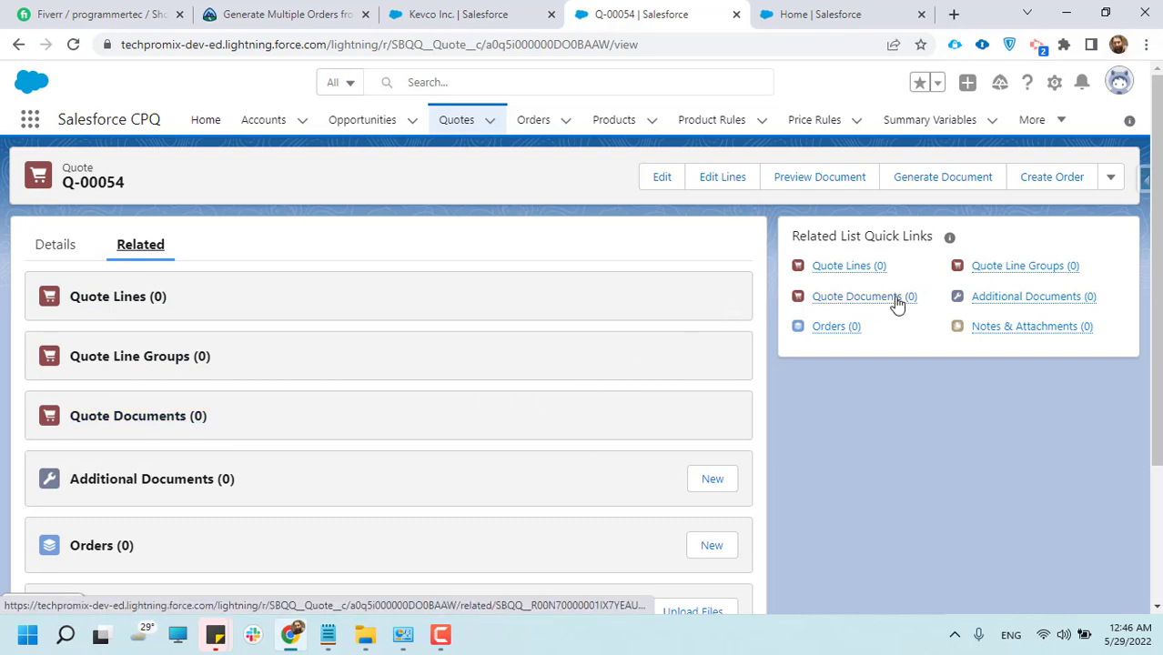
mouse_move(848, 273)
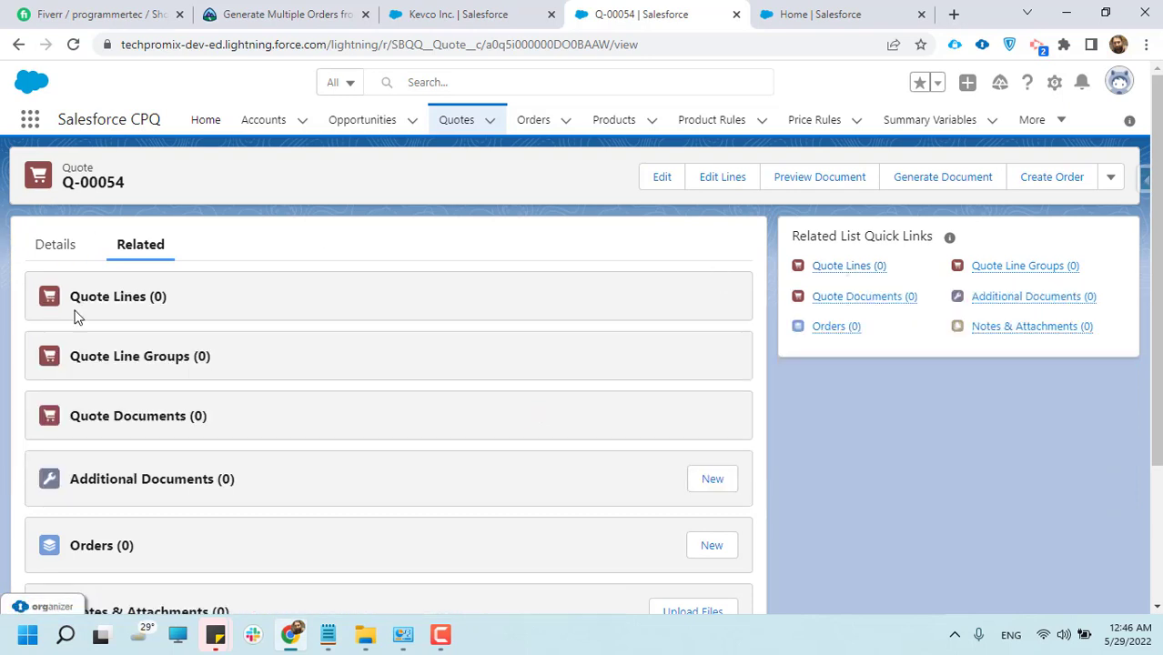
Open the full quote lines list of the new quote
click(102, 297)
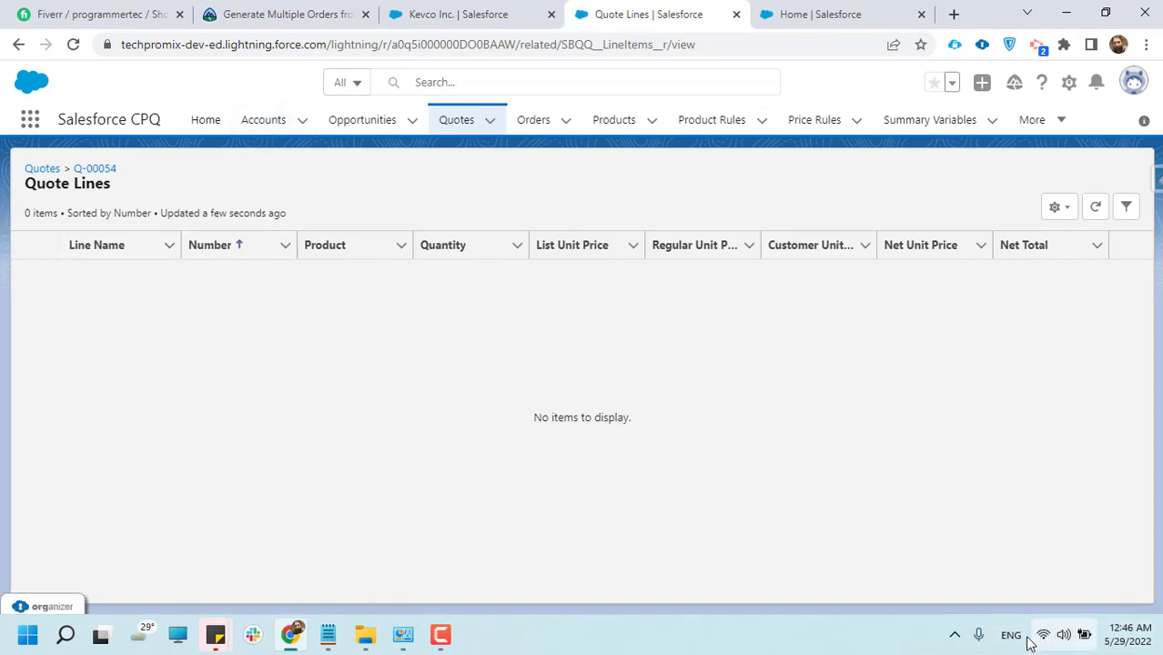
click(954, 636)
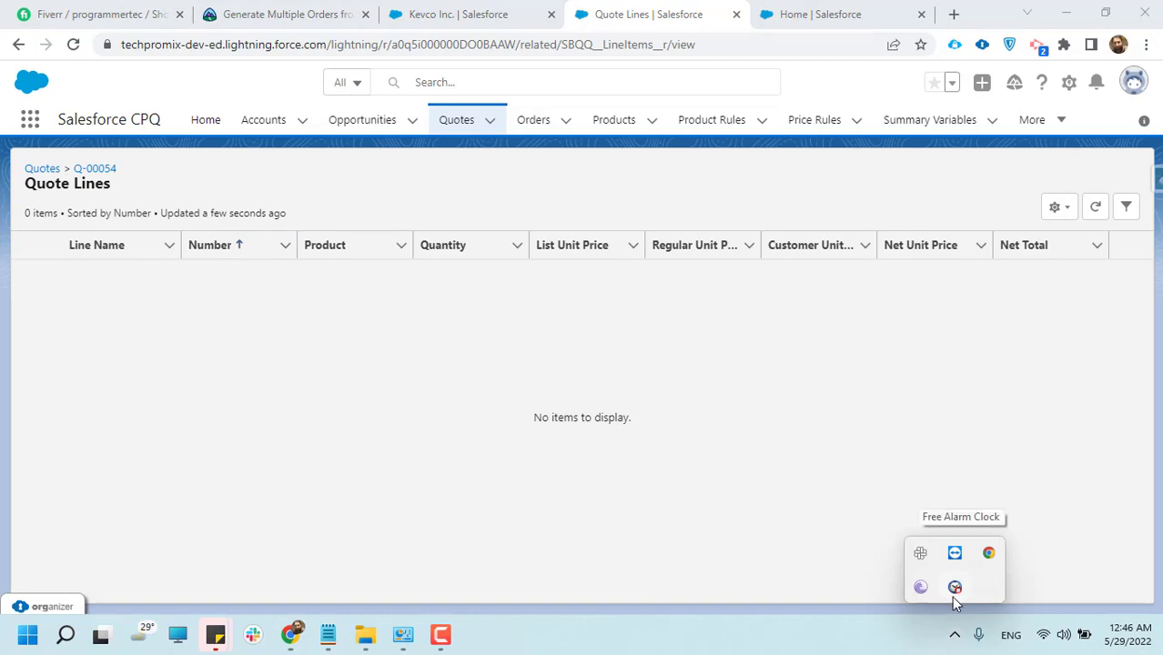
click(441, 634)
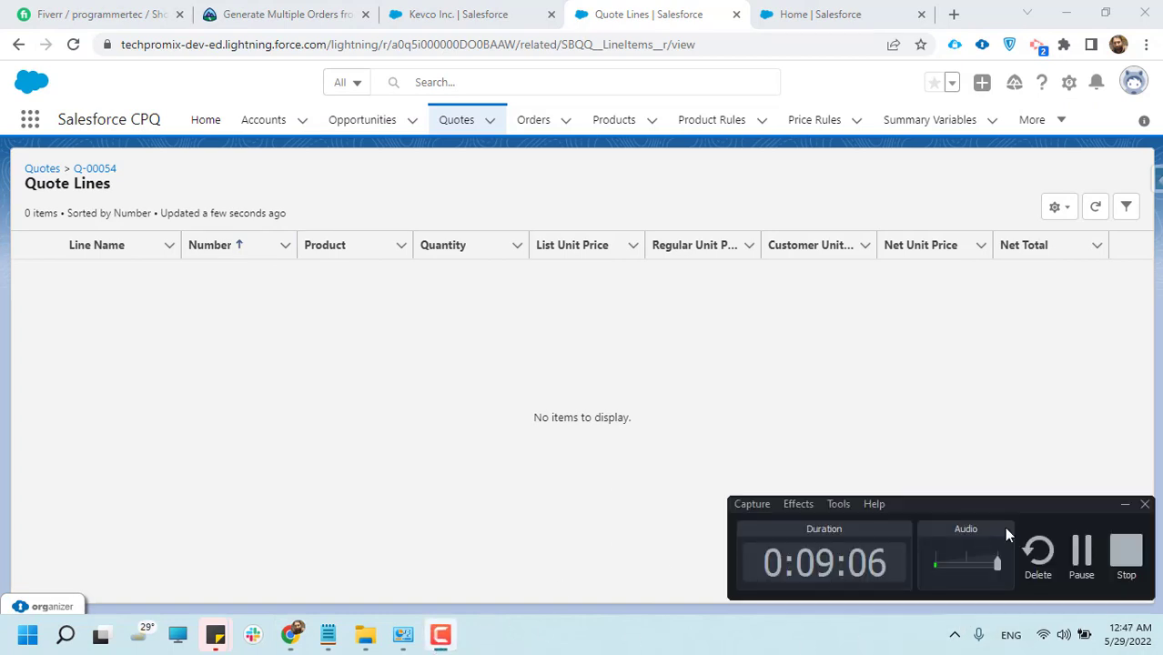
click(1081, 571)
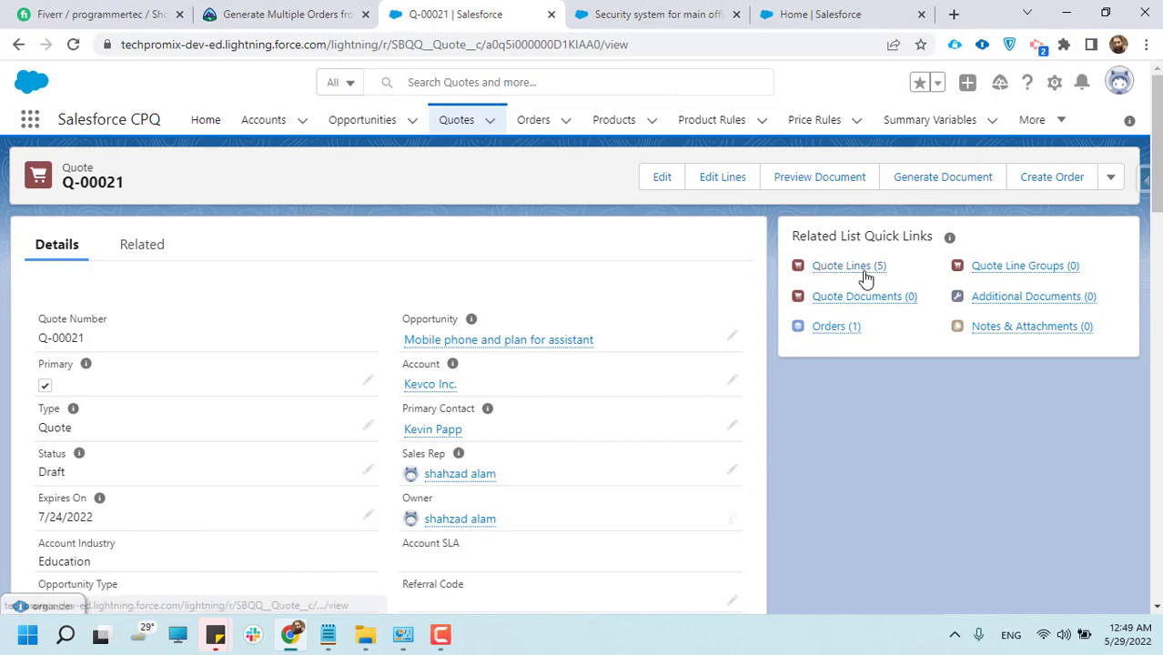
View the quote lines of the primary quote for the opportunity "Mobile phone and plan for assistant"
mouse_move(865, 278)
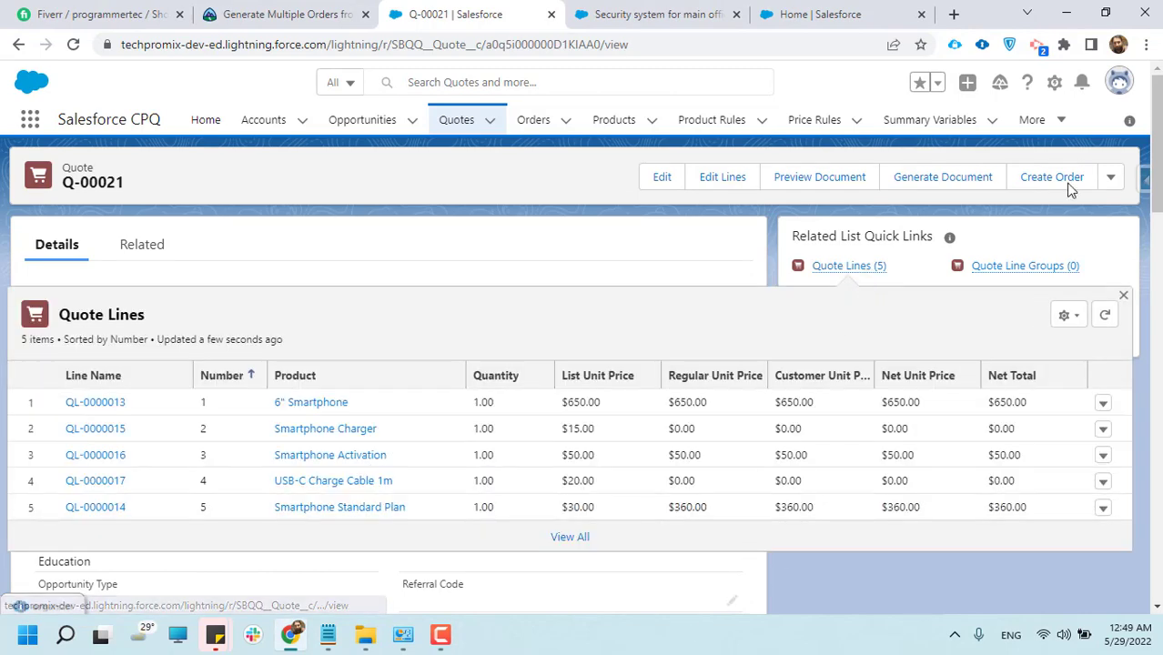
click(856, 275)
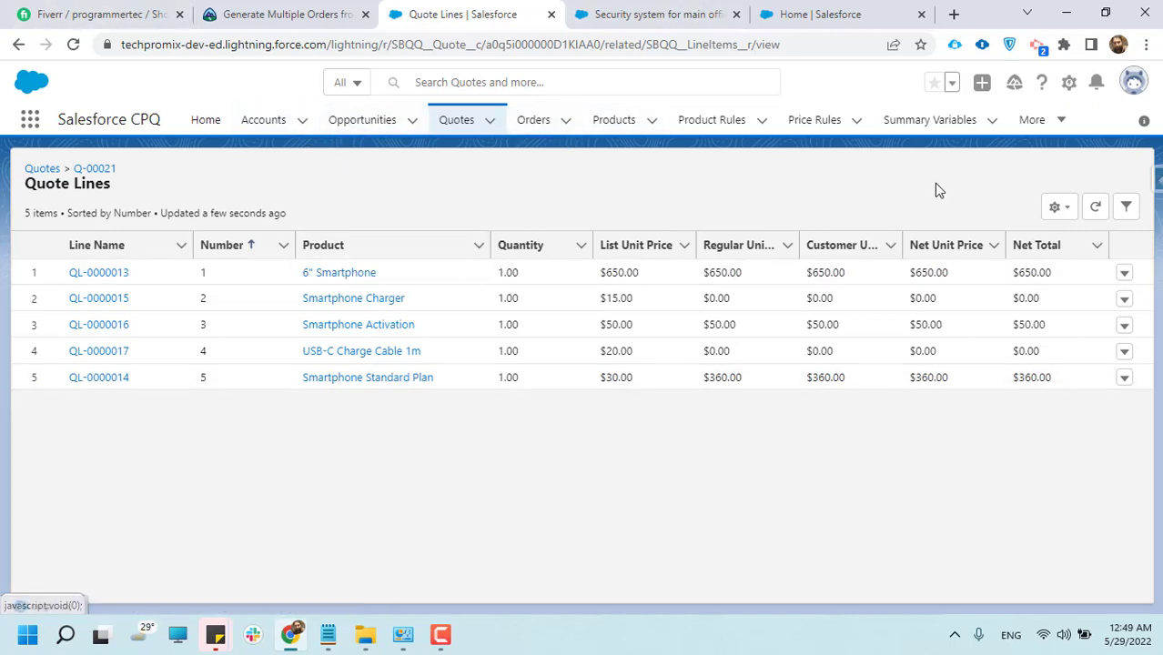
Start a new account from the accounts list and name it "Dog Food Customer"
click(255, 127)
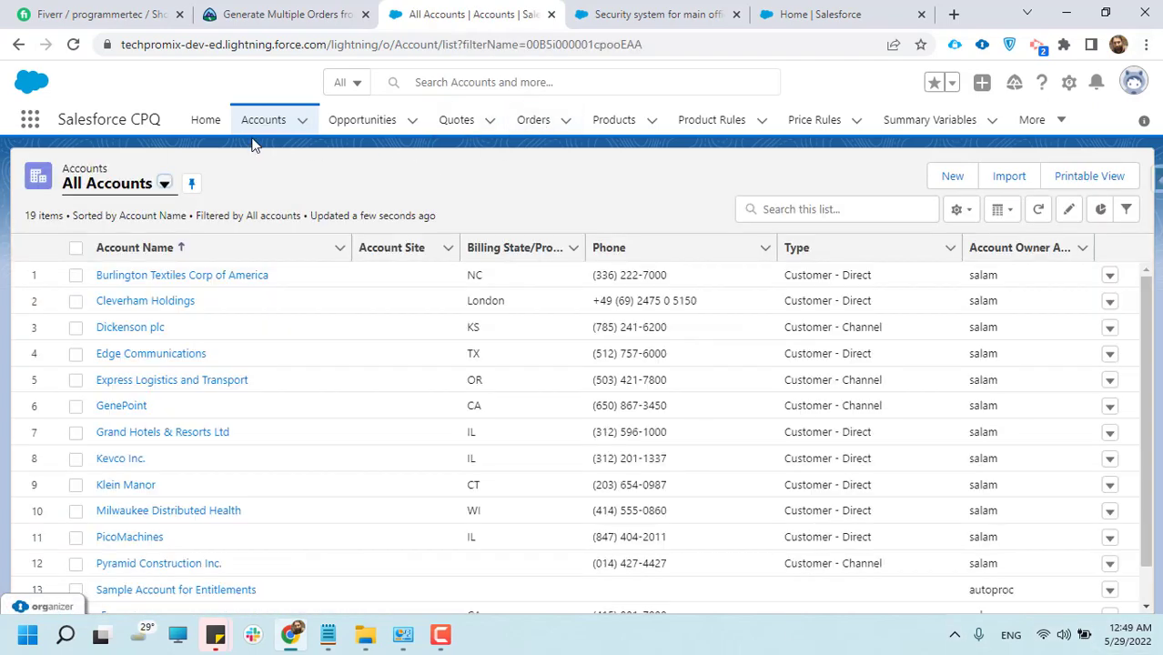
click(273, 122)
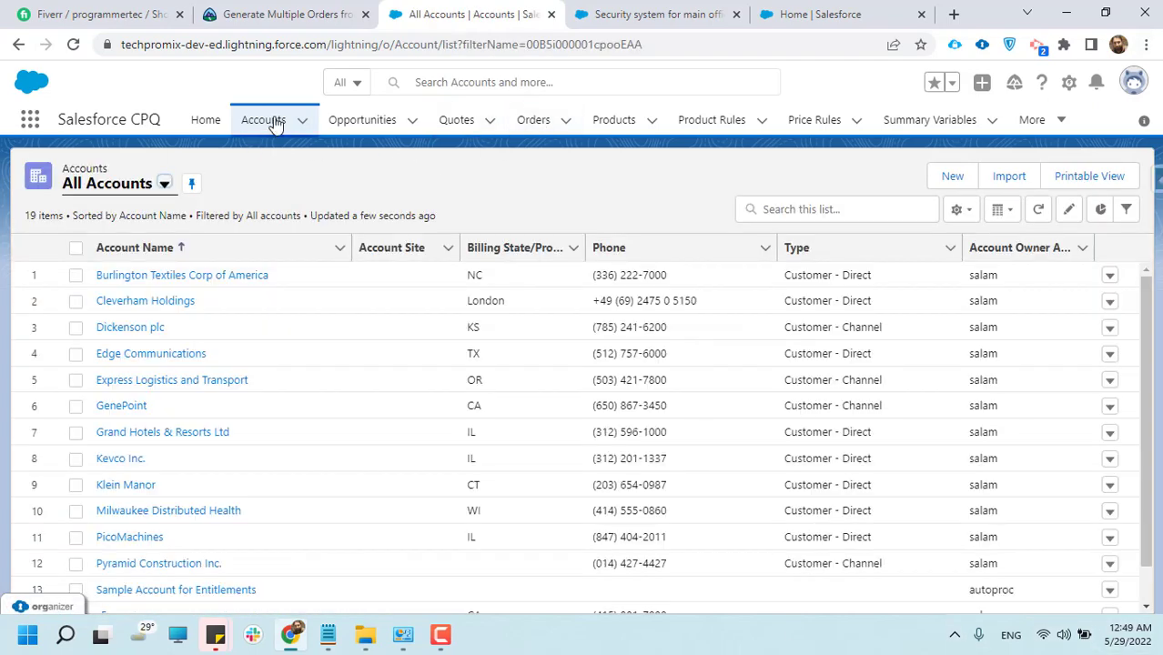
click(952, 177)
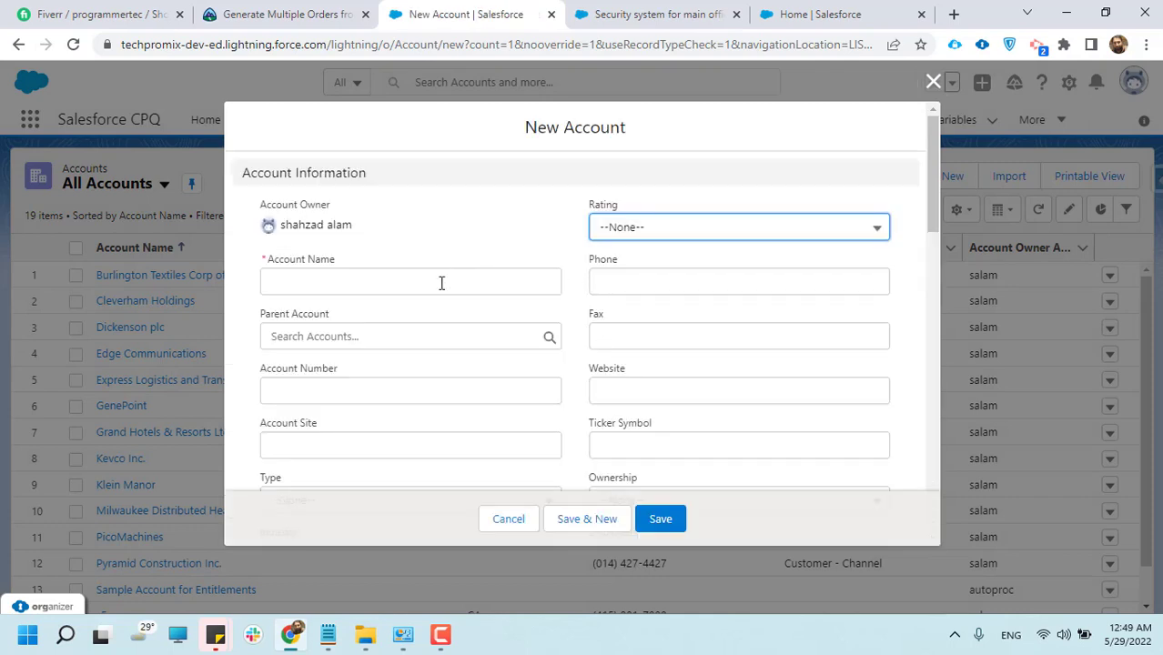
click(441, 283)
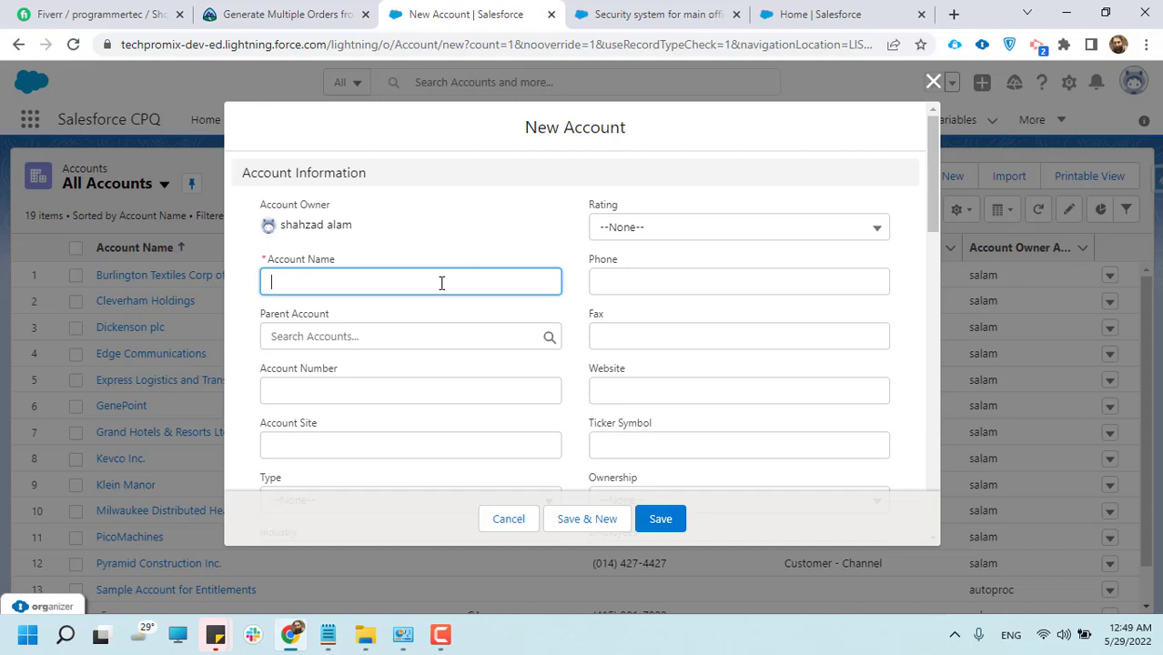
text(P)
key(BackSpace)
text(Dog Food Customer)
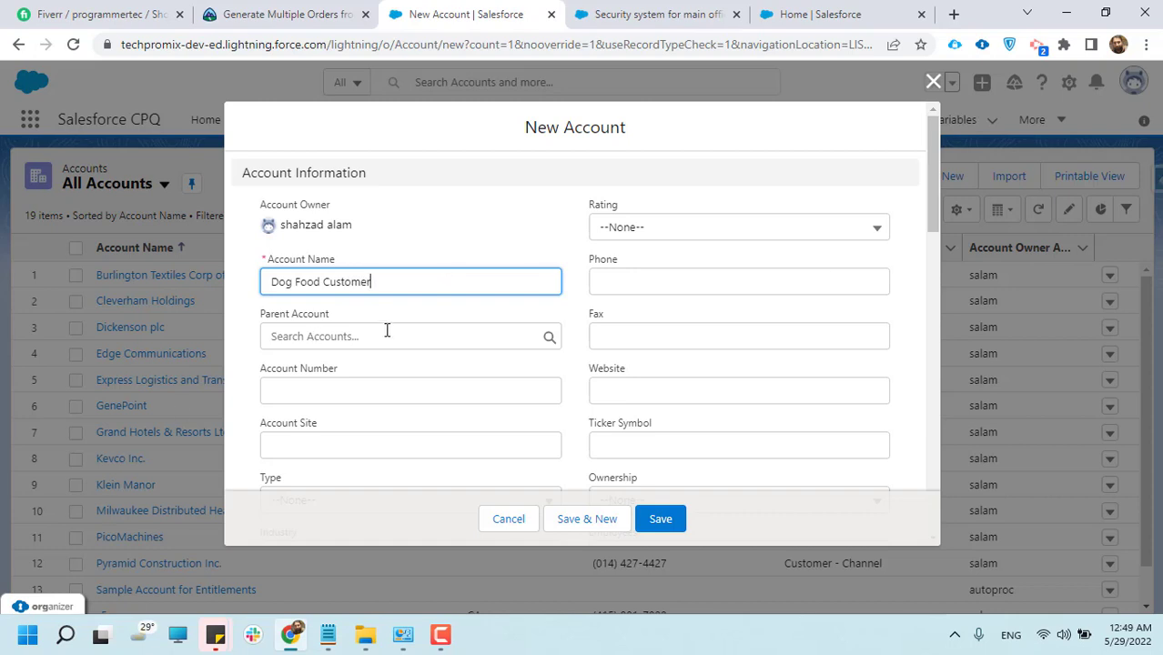
Look through the new account form's fields and the available rating options without choosing a rating
scroll(387, 331, down, 1)
scroll(376, 262, up, 1)
scroll(549, 376, down, 2)
scroll(550, 375, up, 2)
click(665, 232)
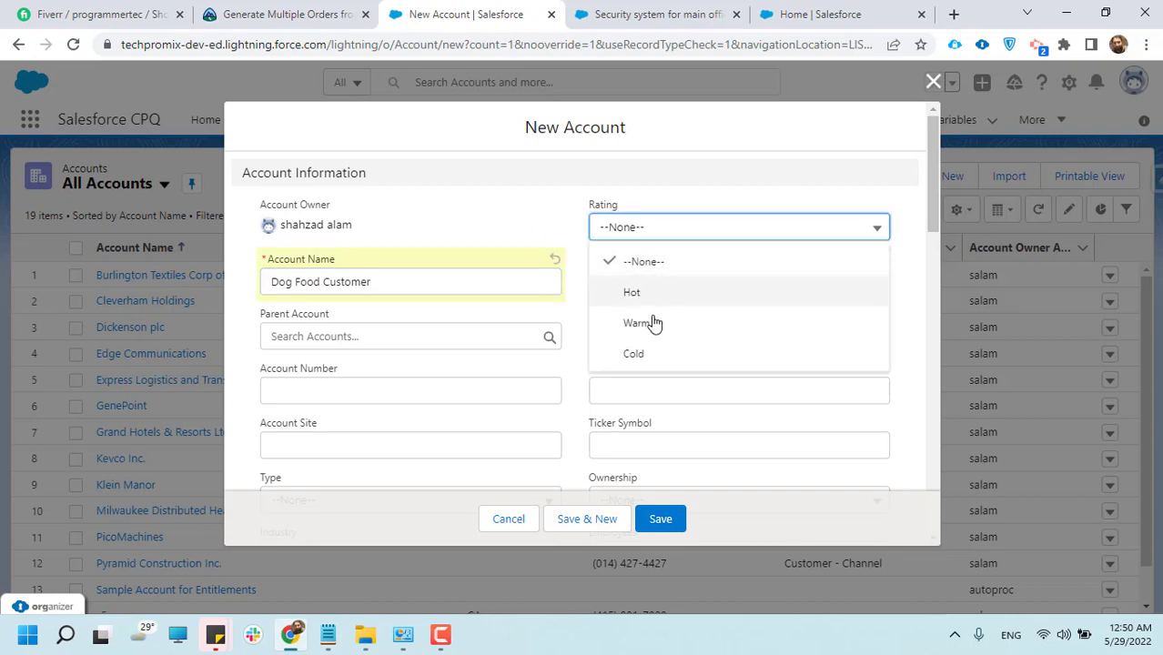
click(553, 221)
scroll(322, 331, down, 3)
scroll(318, 316, up, 3)
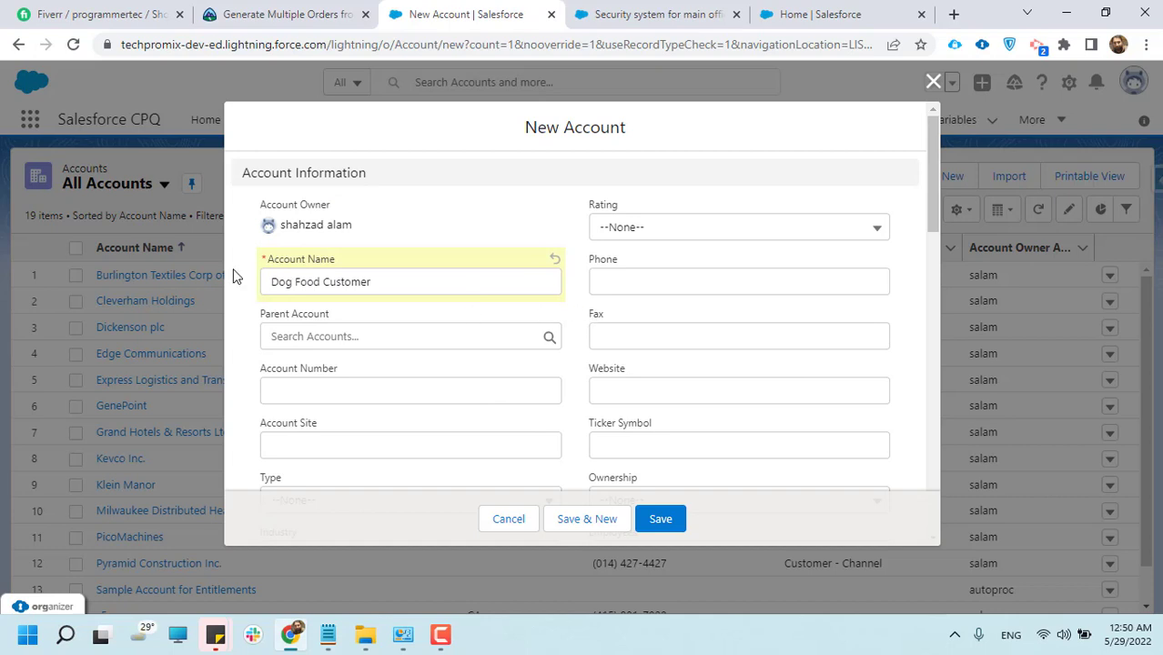
Enter USA as both the billing street and the shipping street of the new account
scroll(505, 348, down, 3)
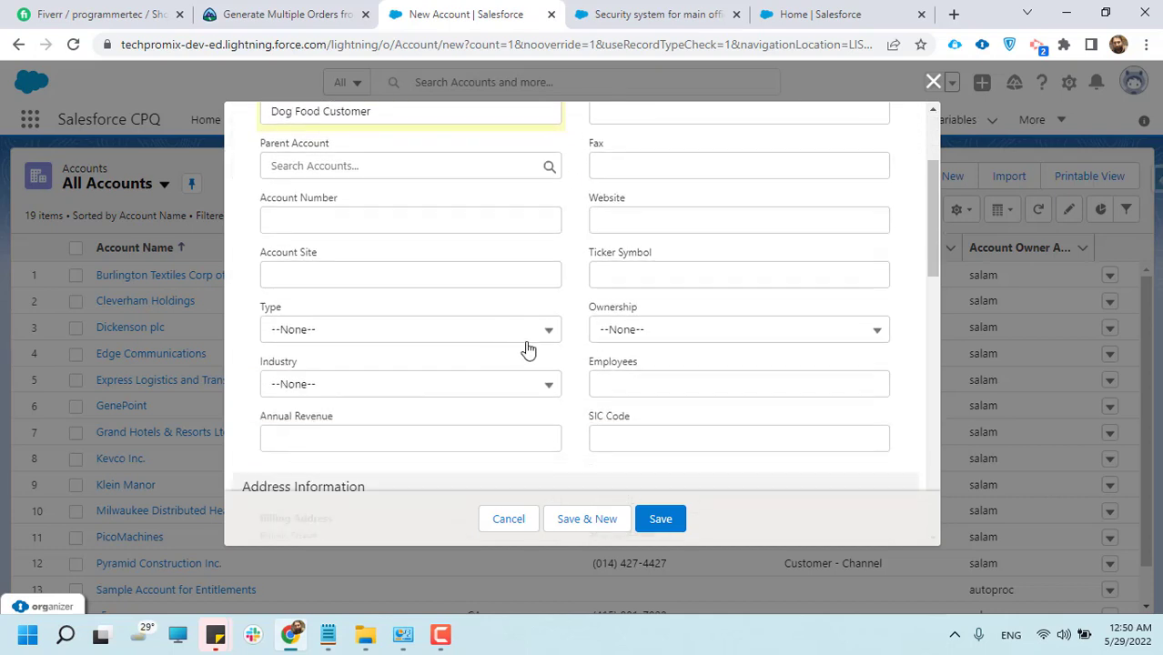
scroll(528, 350, down, 4)
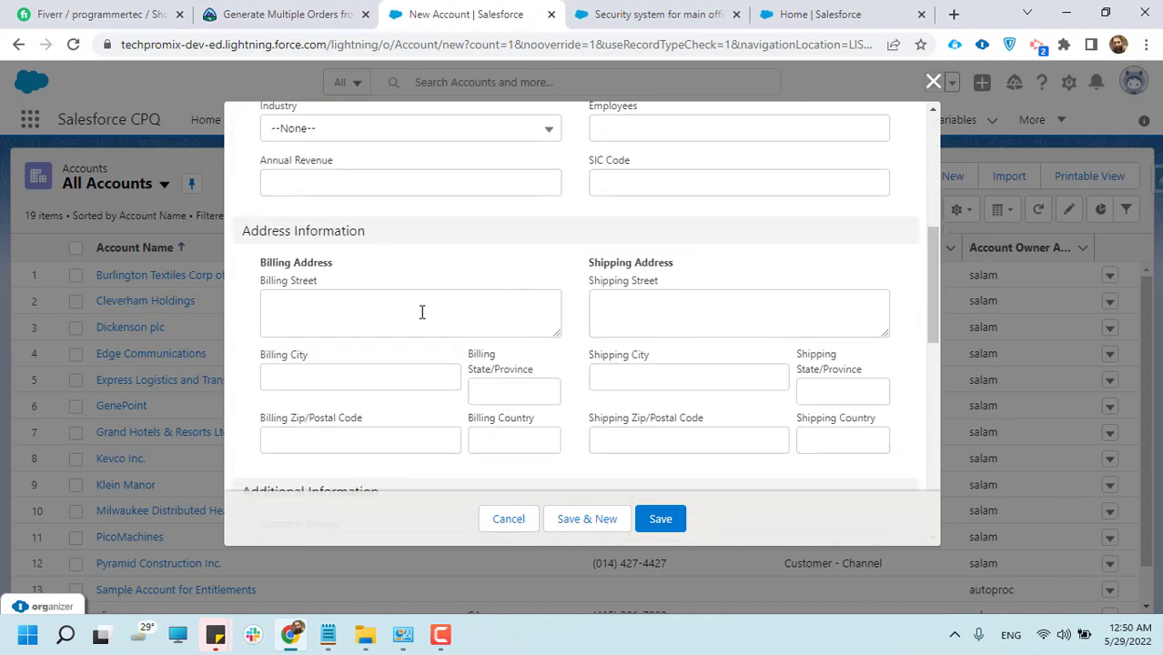
click(421, 312)
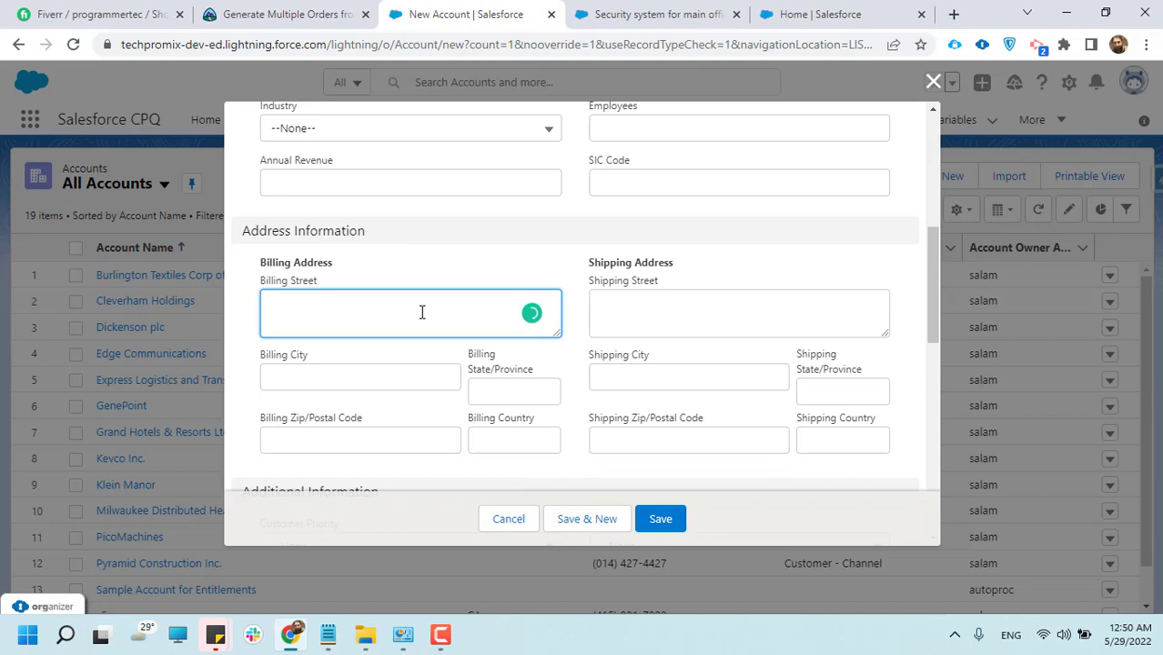
text(USA)
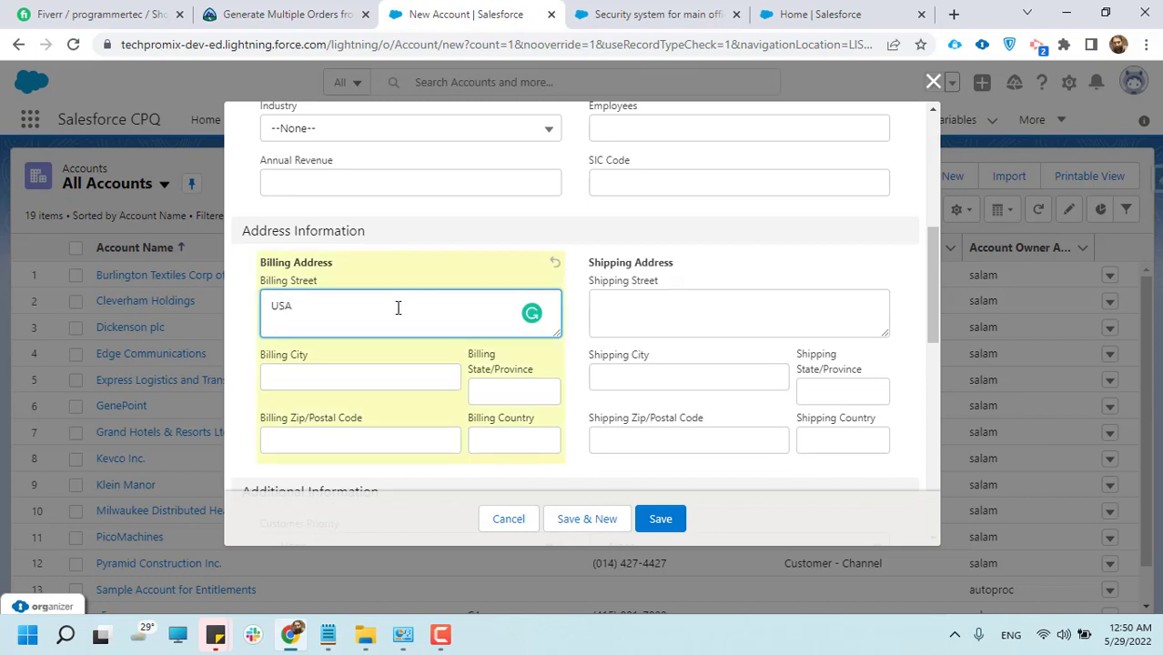
click(642, 301)
text(USA)
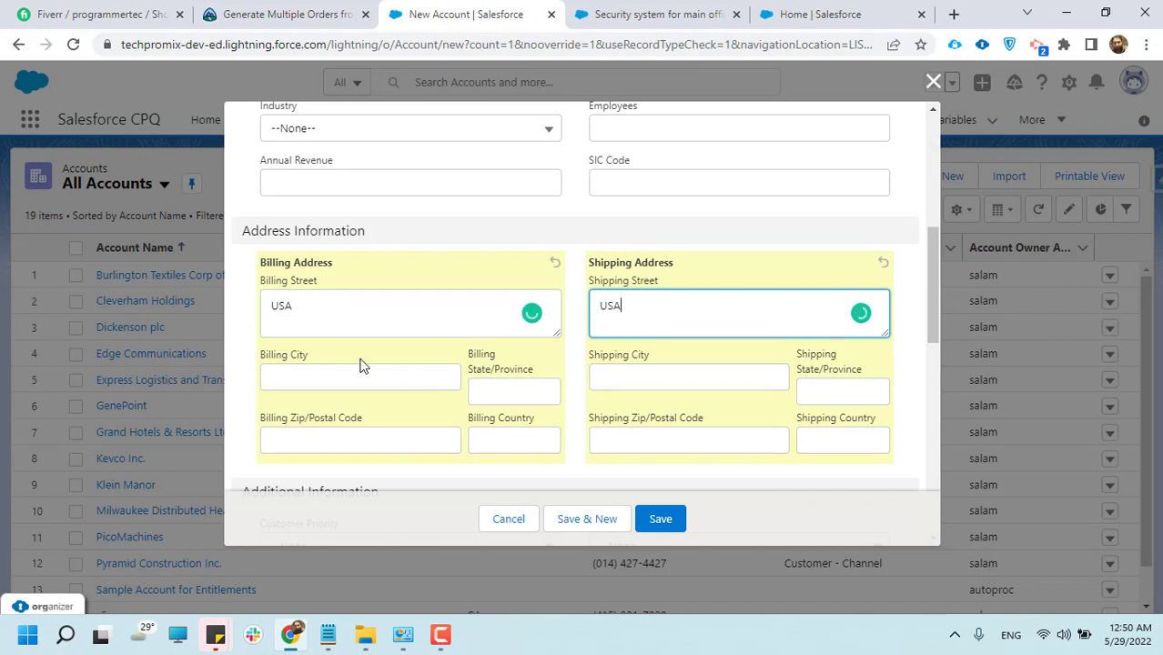
Check the form's additional, Salesforce CPQ and description sections, and save the new account
scroll(568, 356, down, 3)
scroll(721, 259, down, 2)
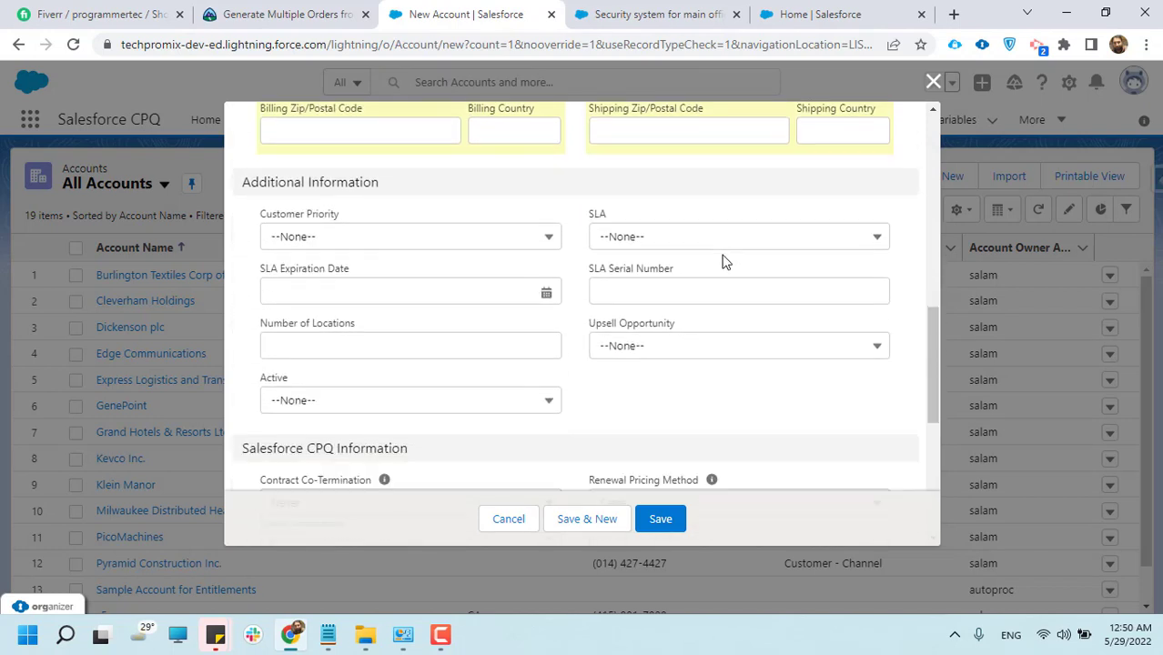
scroll(371, 324, down, 2)
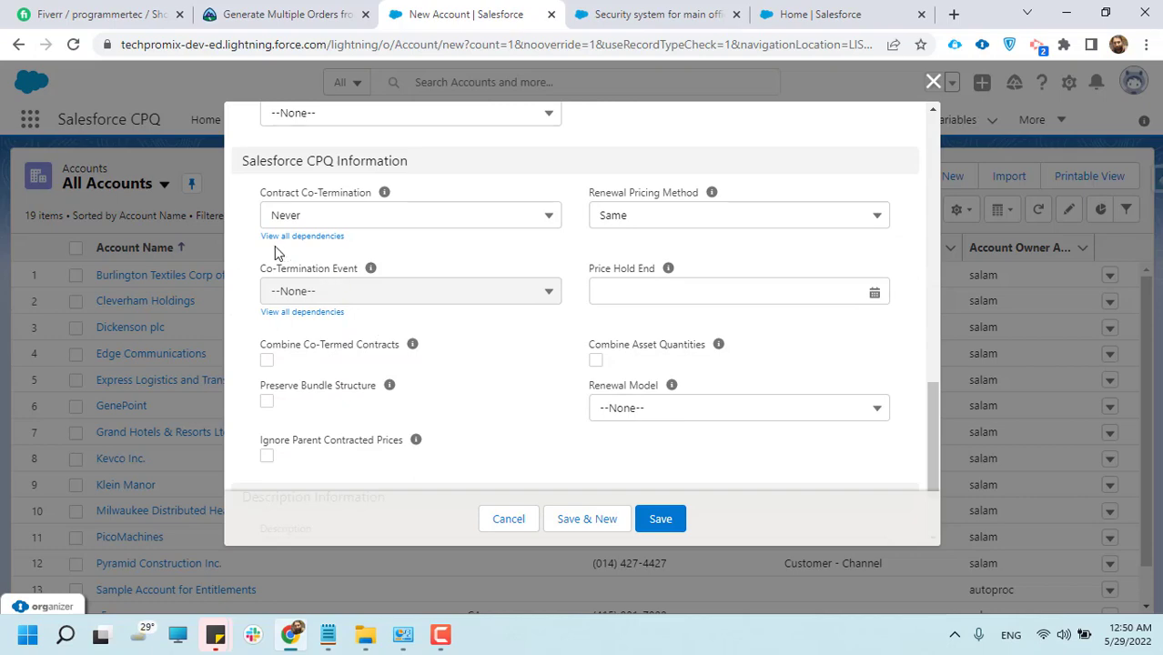
scroll(557, 329, down, 1)
scroll(546, 364, down, 1)
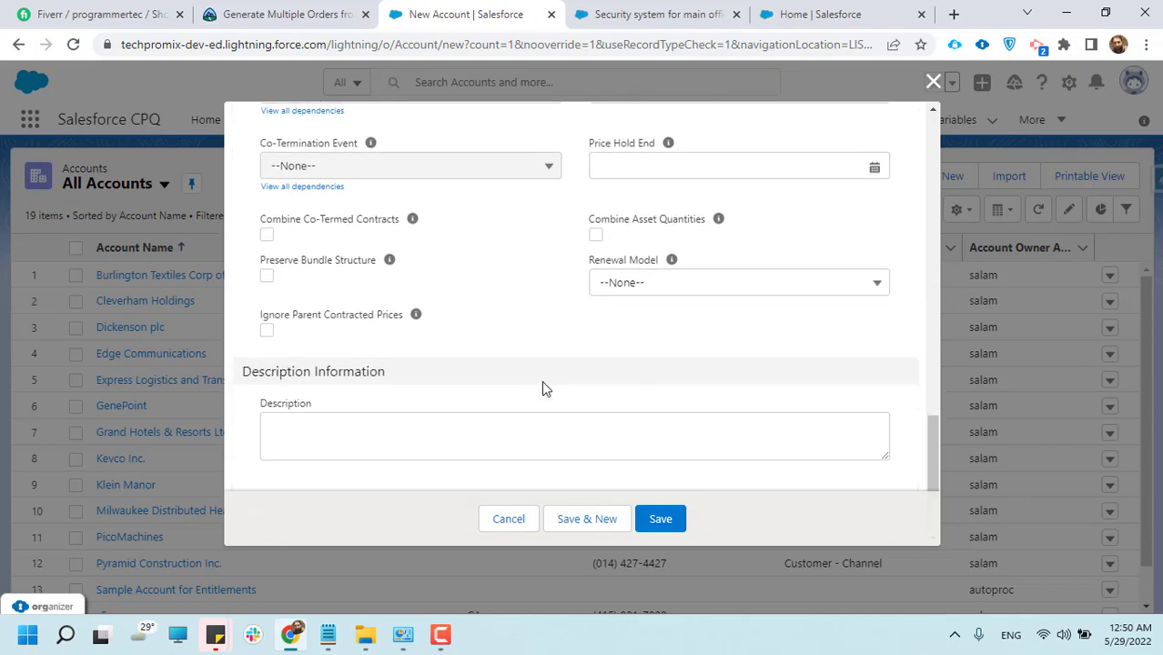
scroll(541, 392, up, 9)
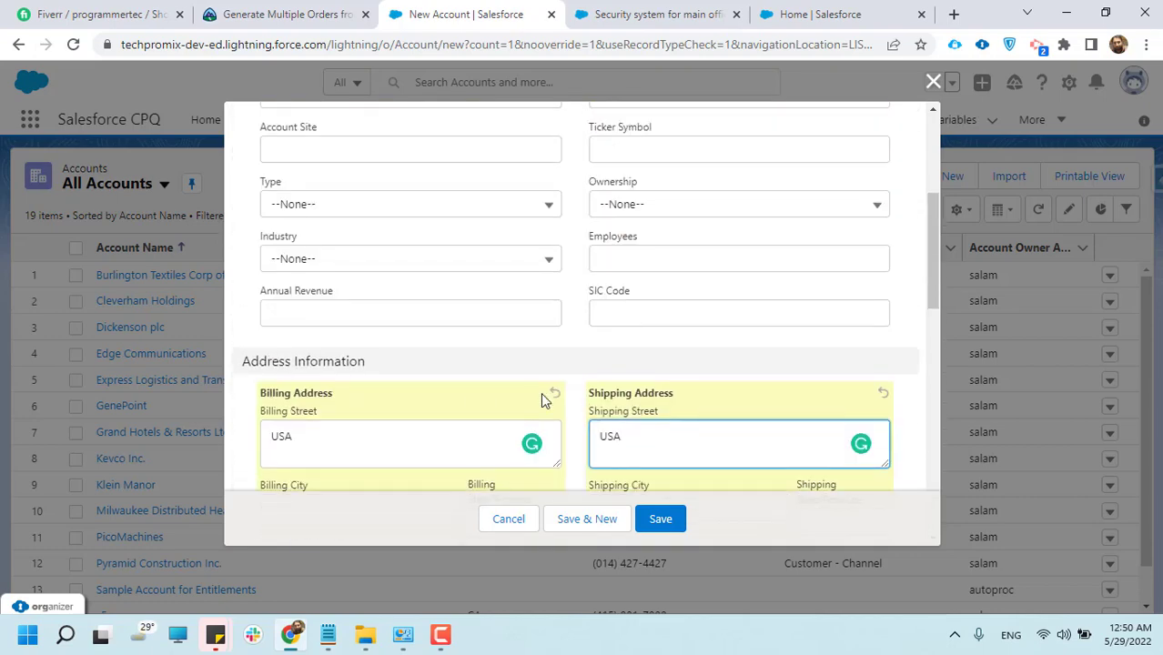
scroll(540, 392, up, 4)
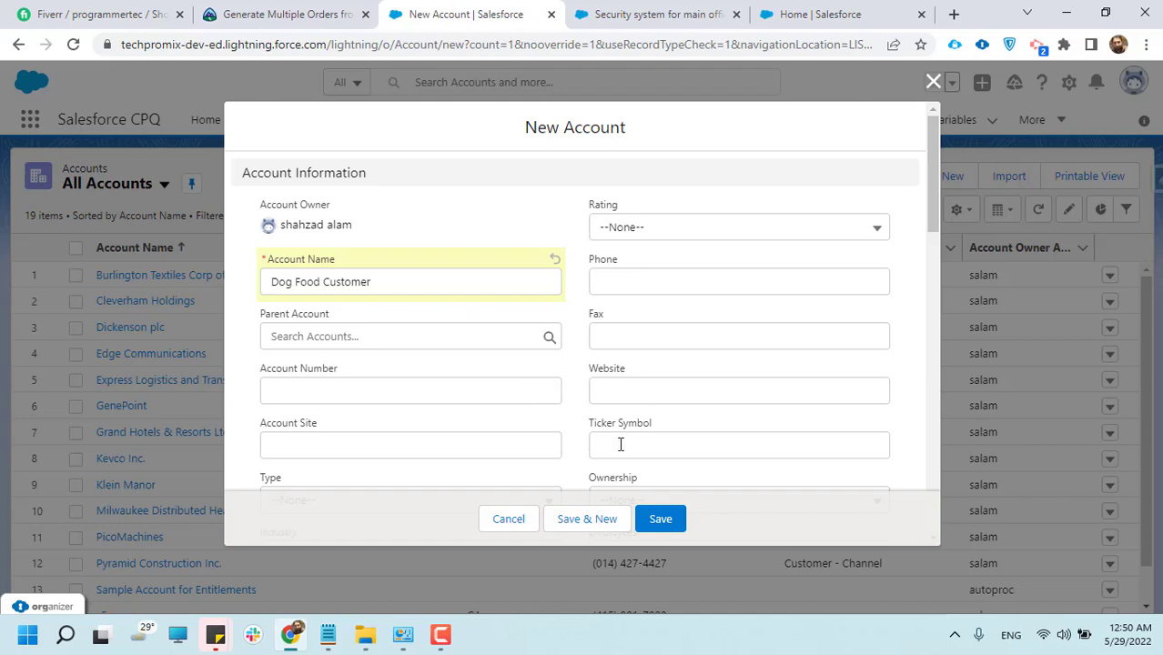
click(673, 528)
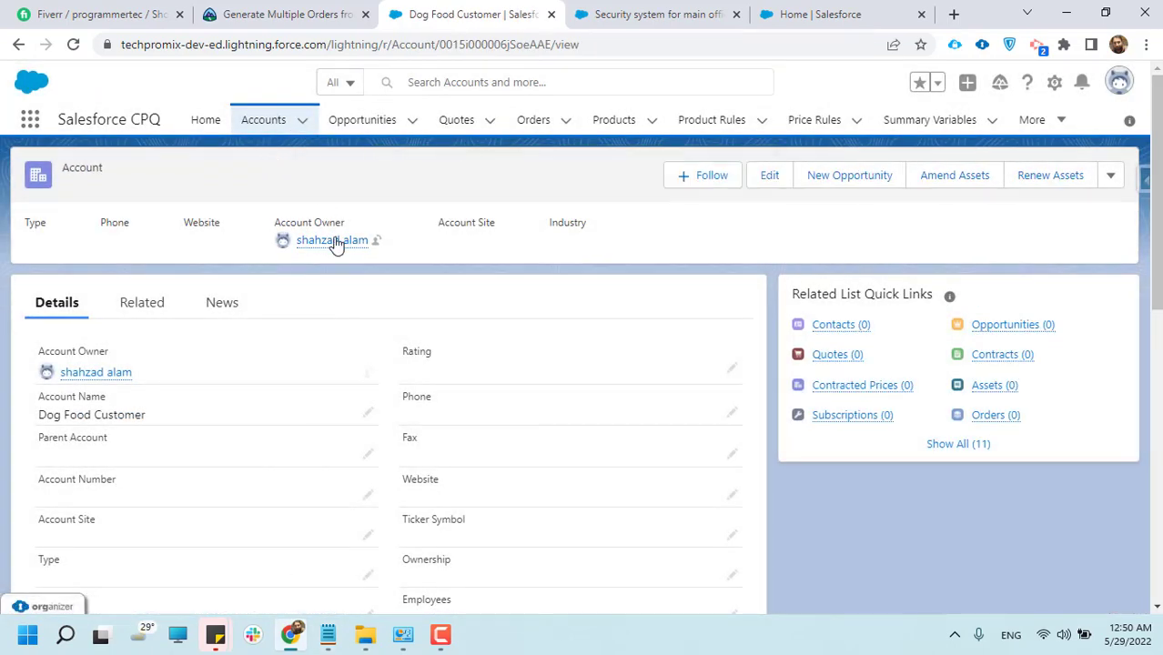
Return to the All Accounts list, check its available list views, and open the Dog Food Customer account
click(256, 130)
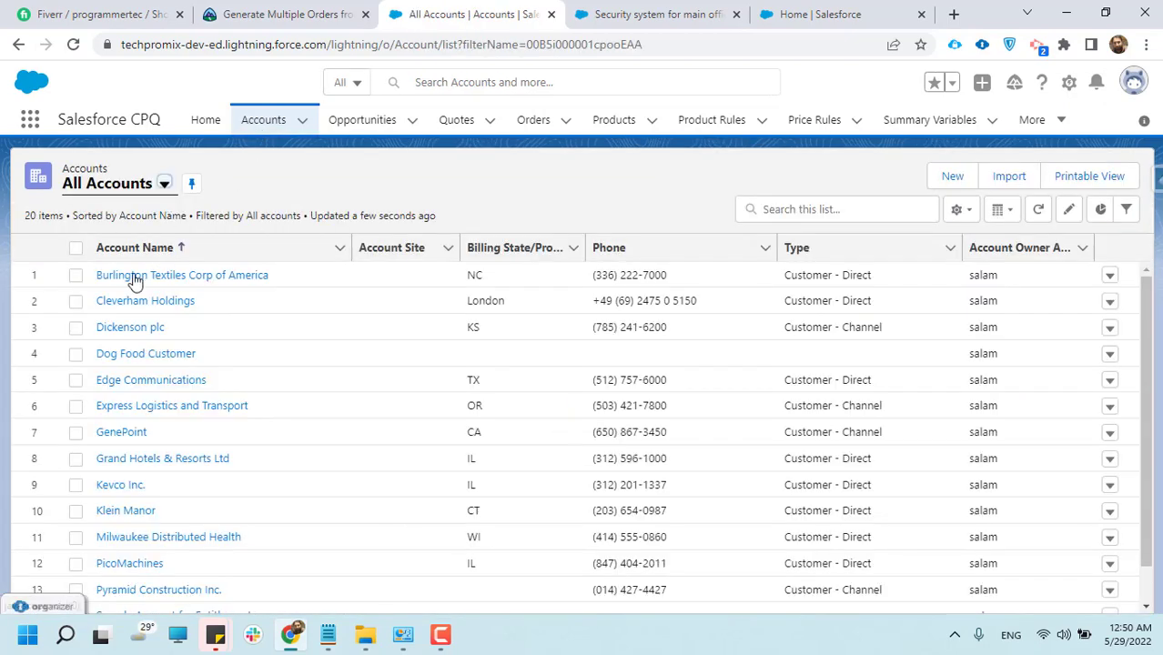
click(164, 184)
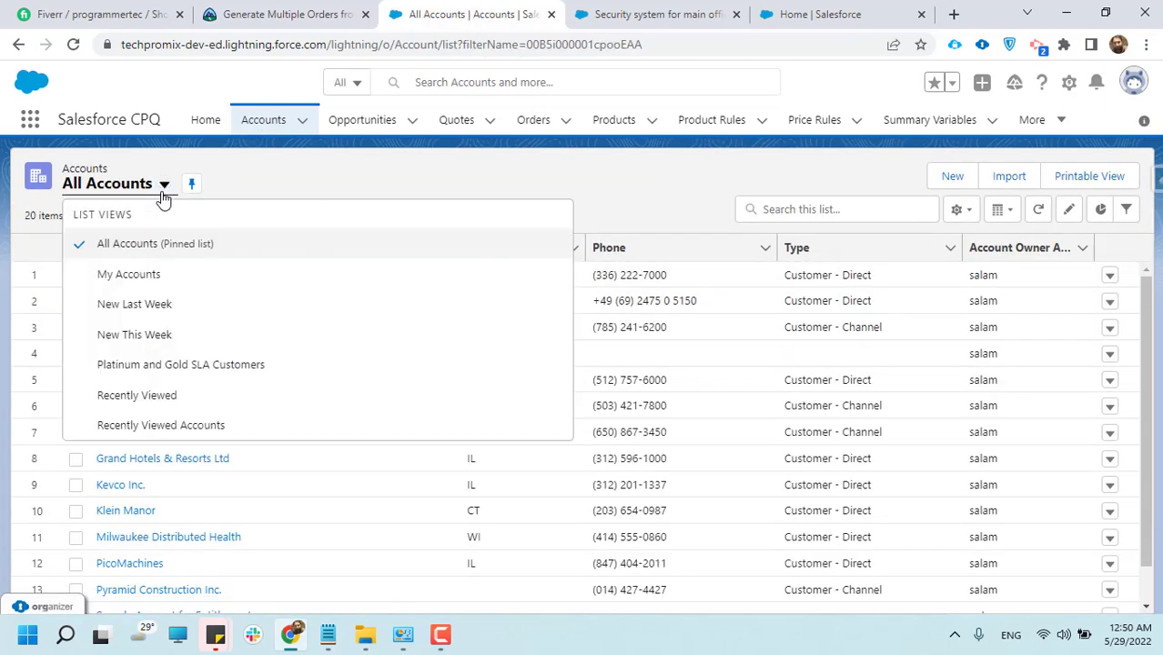
click(419, 165)
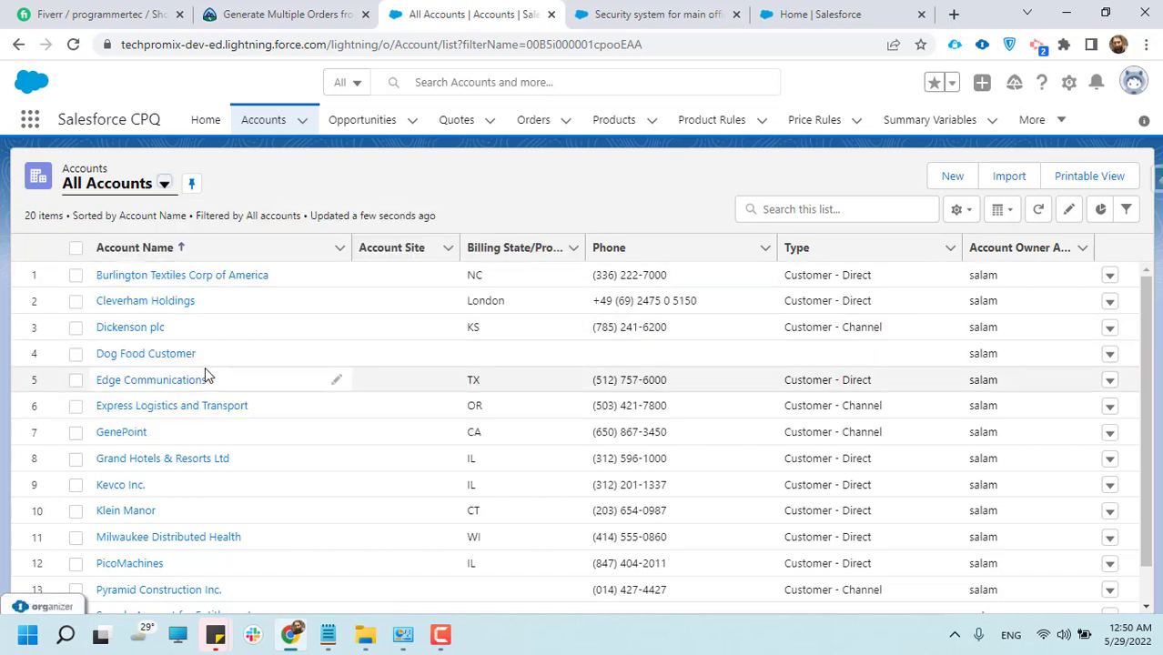
click(148, 356)
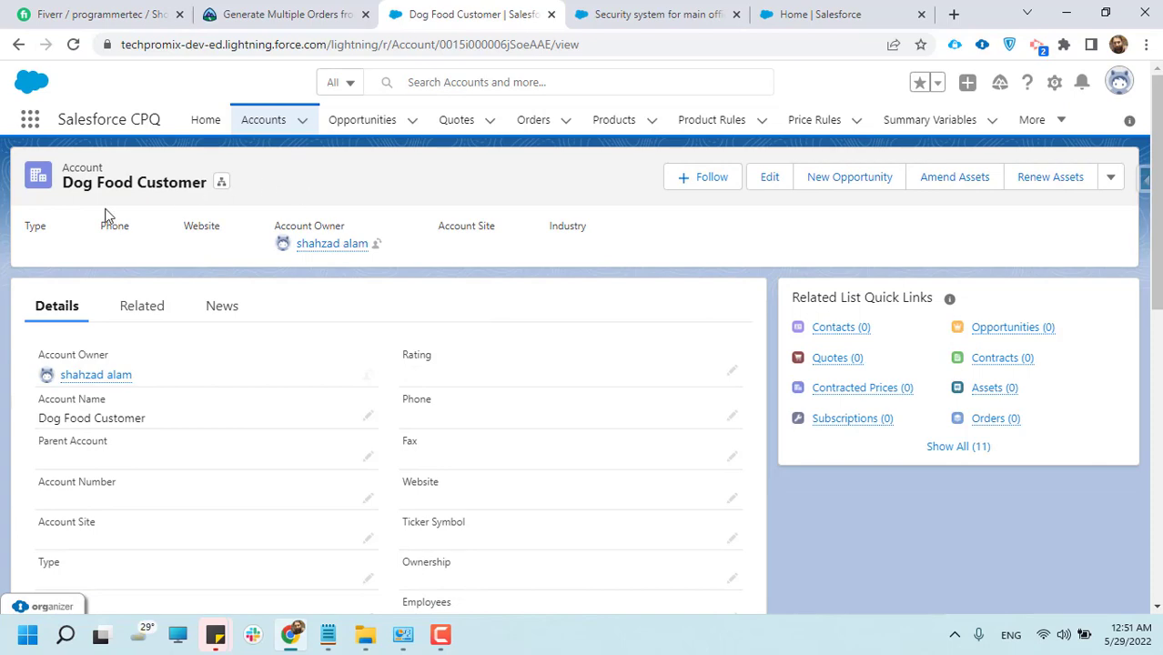
Review the Dog Food Customer account's details, addresses and Salesforce CPQ Information, and open its related lists
double_click(128, 182)
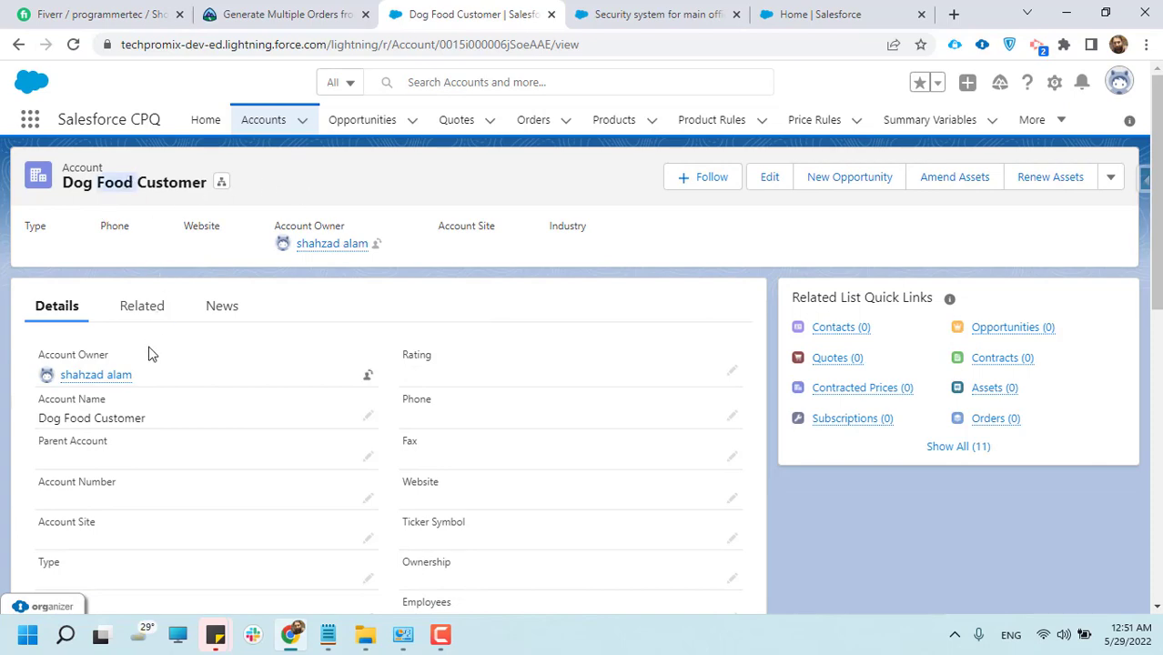
scroll(150, 353, down, 2)
scroll(130, 358, down, 2)
scroll(100, 319, up, 5)
scroll(229, 439, down, 6)
scroll(232, 441, up, 2)
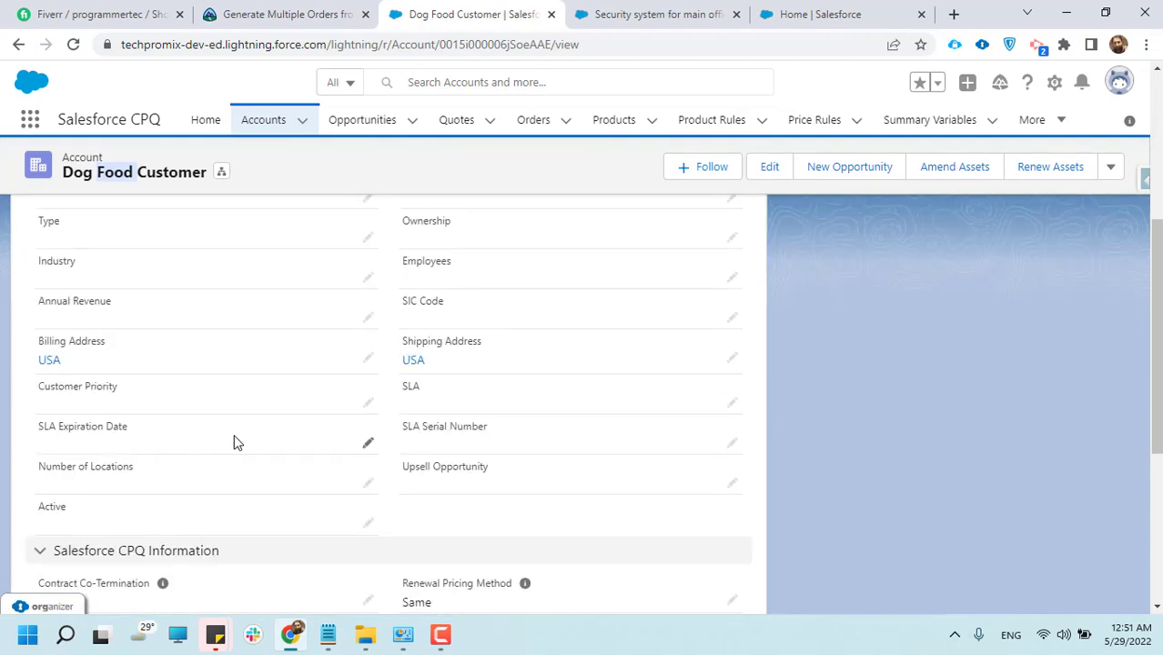
scroll(234, 442, up, 6)
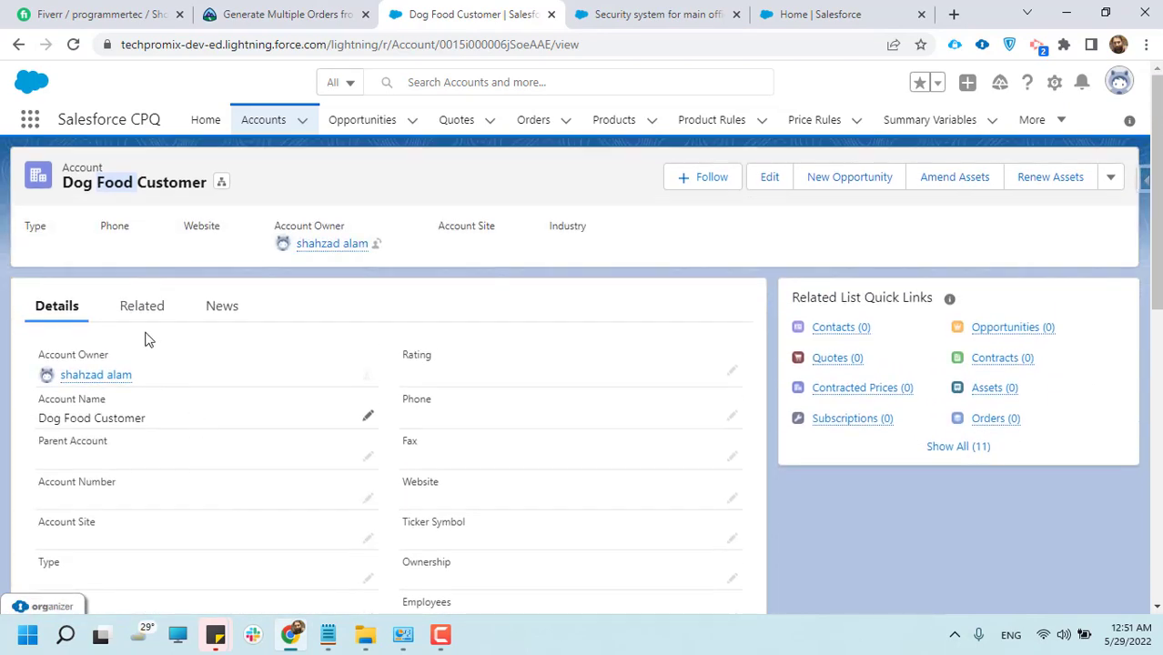
triple_click(113, 185)
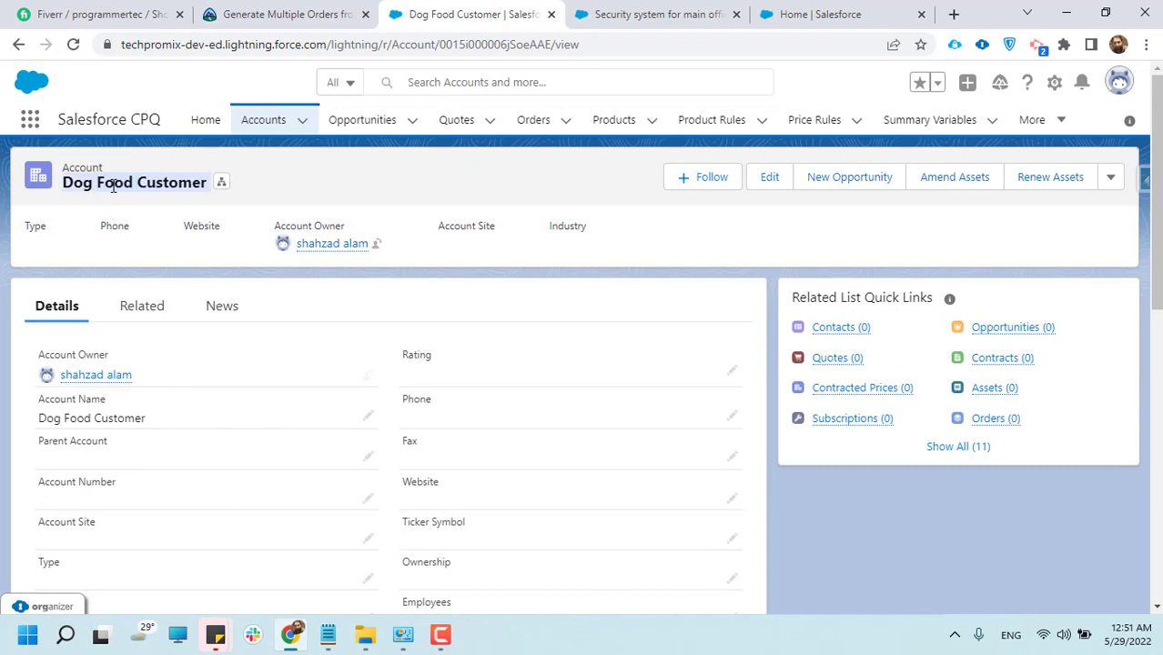
scroll(189, 535, down, 8)
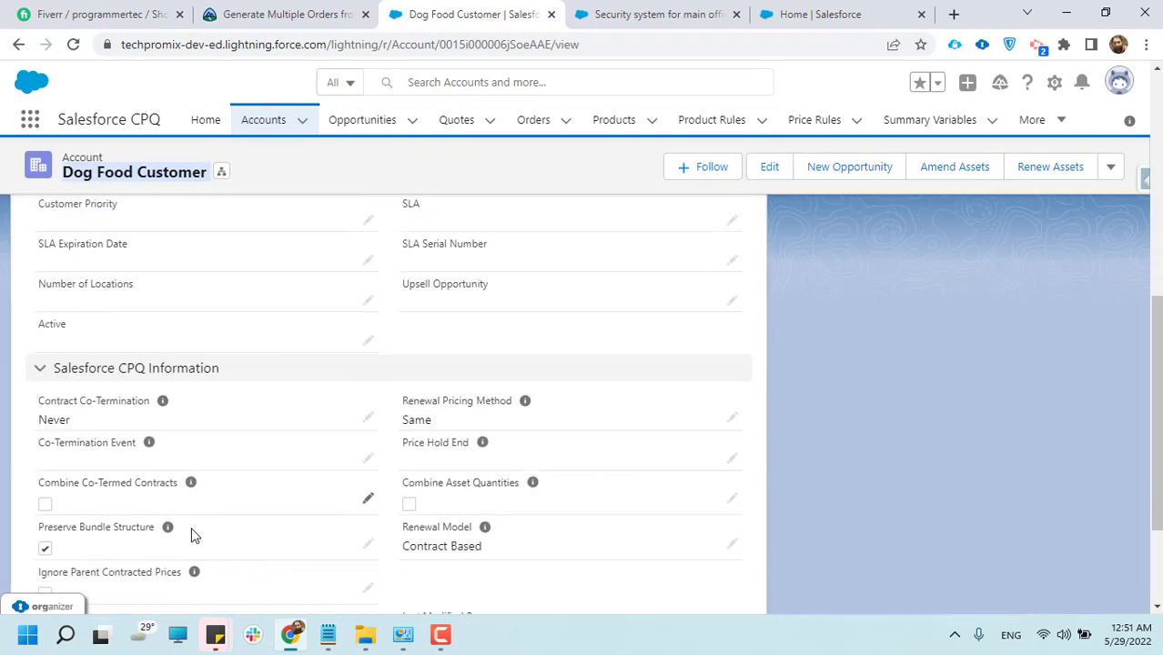
scroll(191, 535, up, 7)
scroll(193, 535, up, 1)
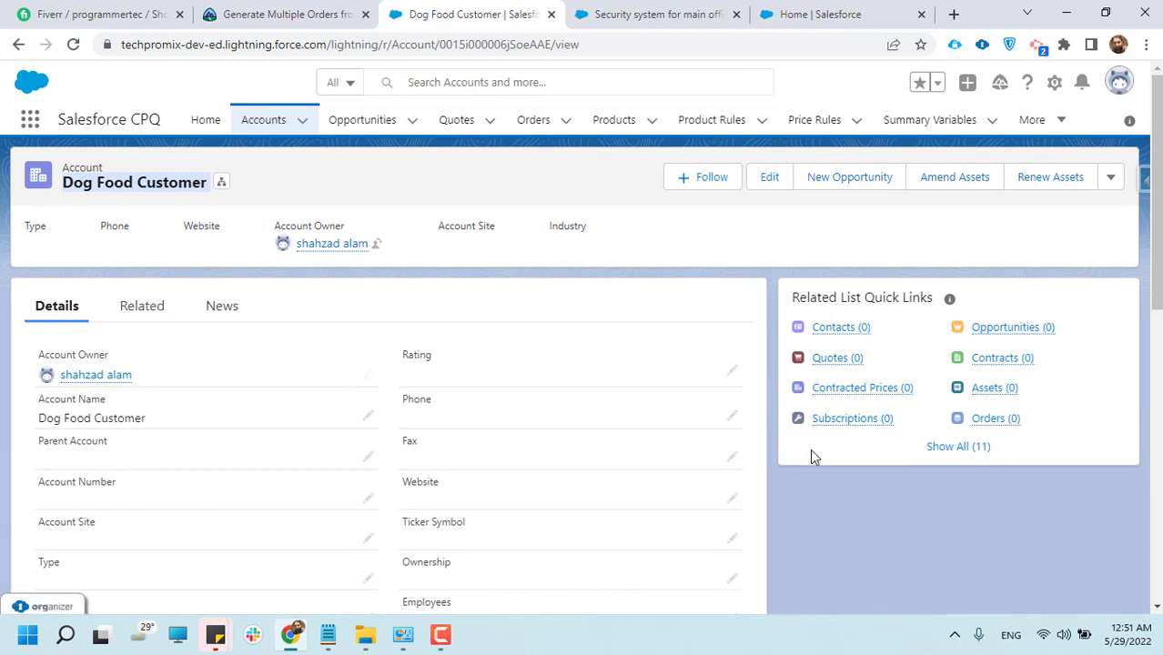
click(137, 315)
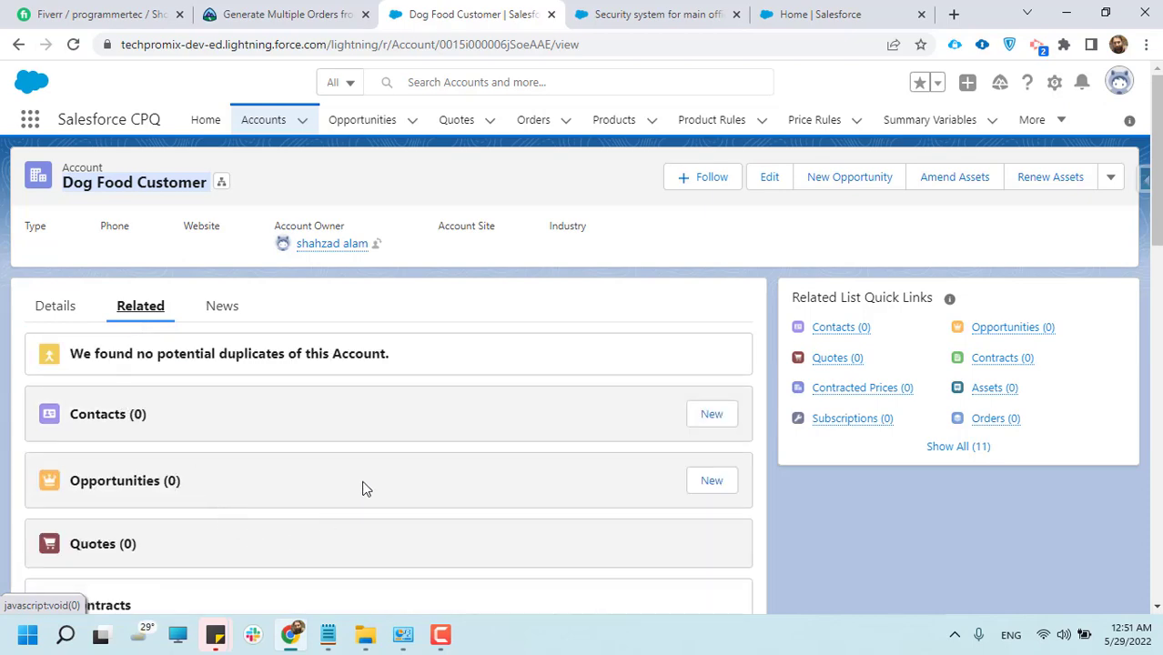
Start a new contact from the Dog Food Customer account's related lists and set its salutation to Mr
scroll(81, 510, down, 2)
scroll(88, 512, up, 2)
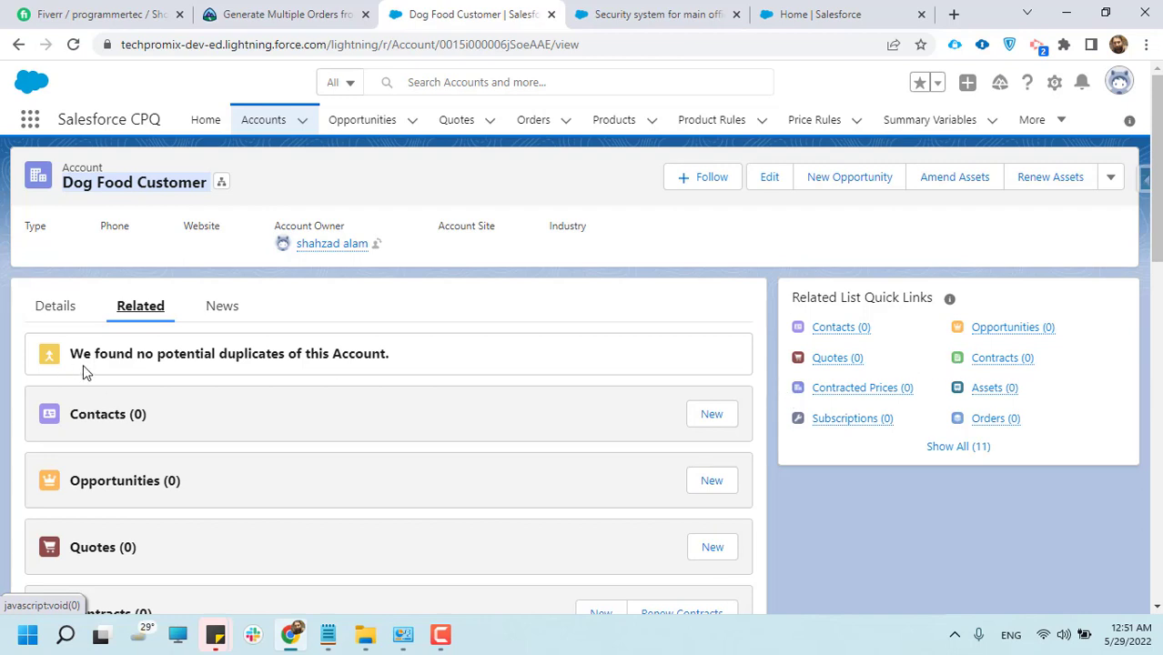
scroll(164, 395, down, 1)
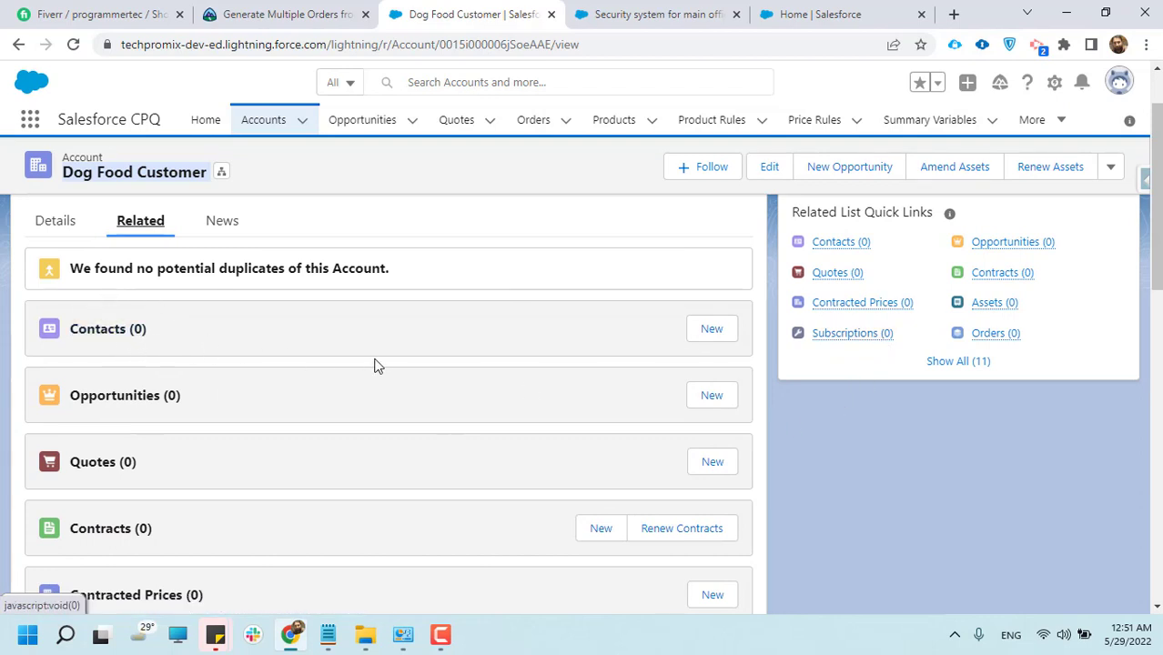
double_click(151, 176)
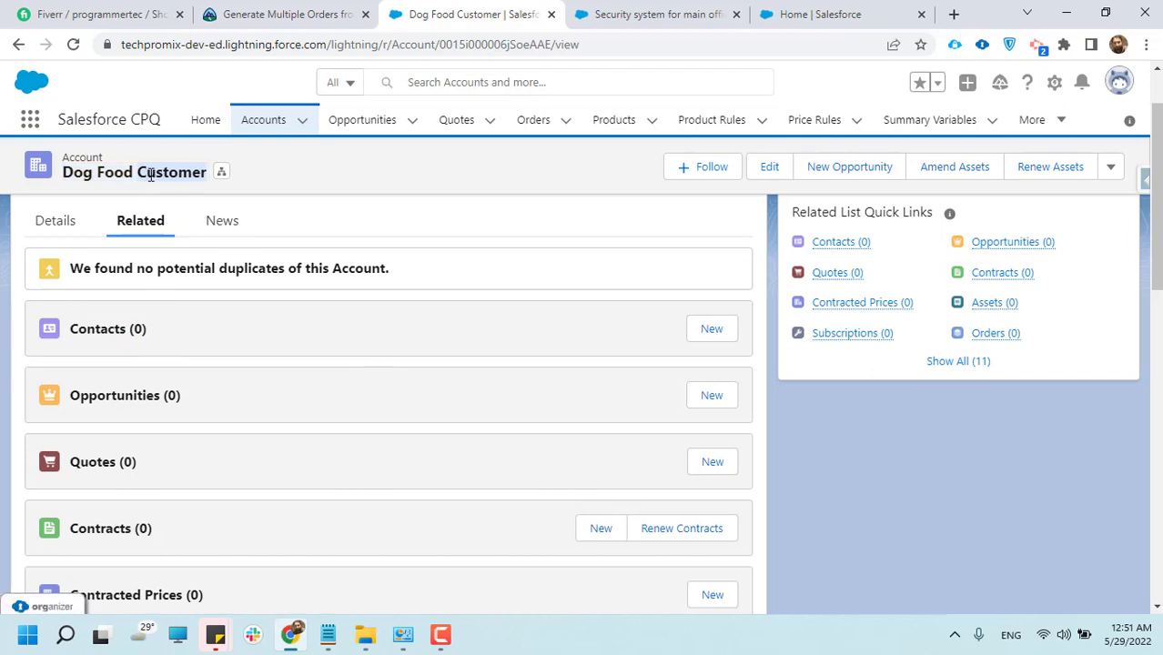
triple_click(151, 176)
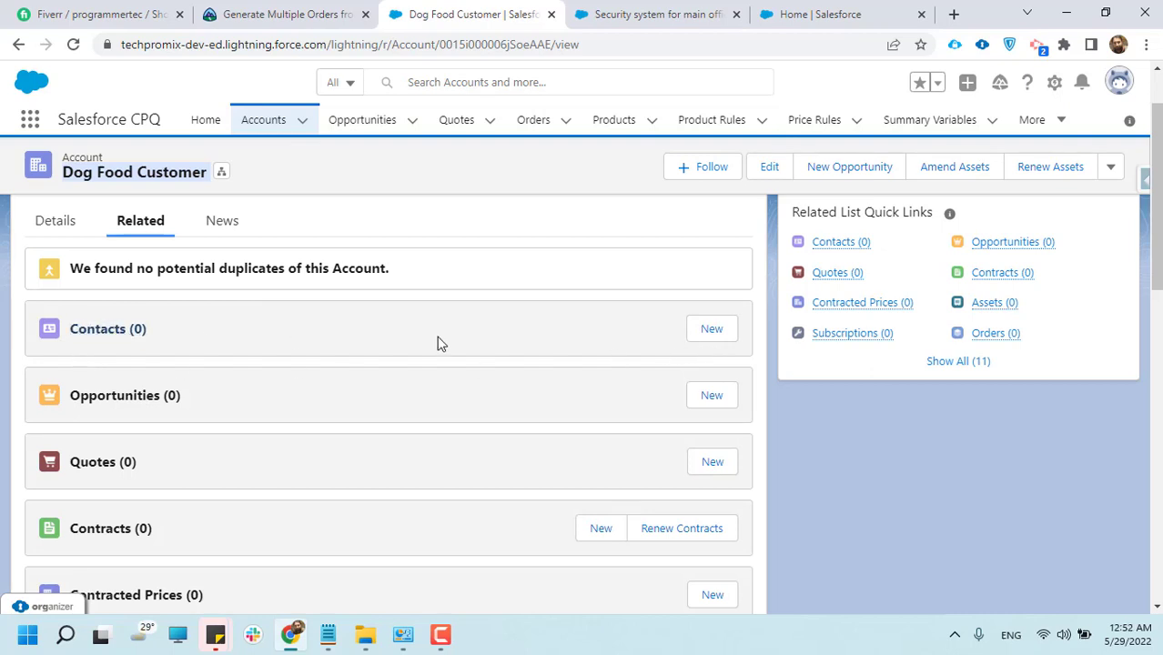
click(704, 338)
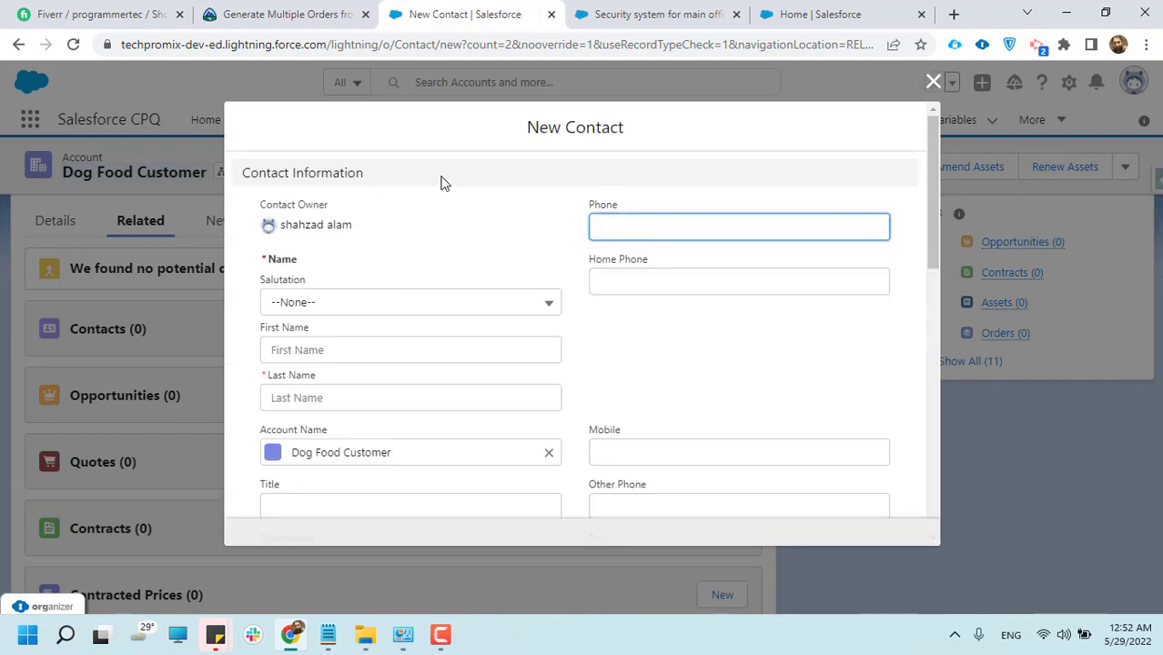
scroll(344, 420, down, 2)
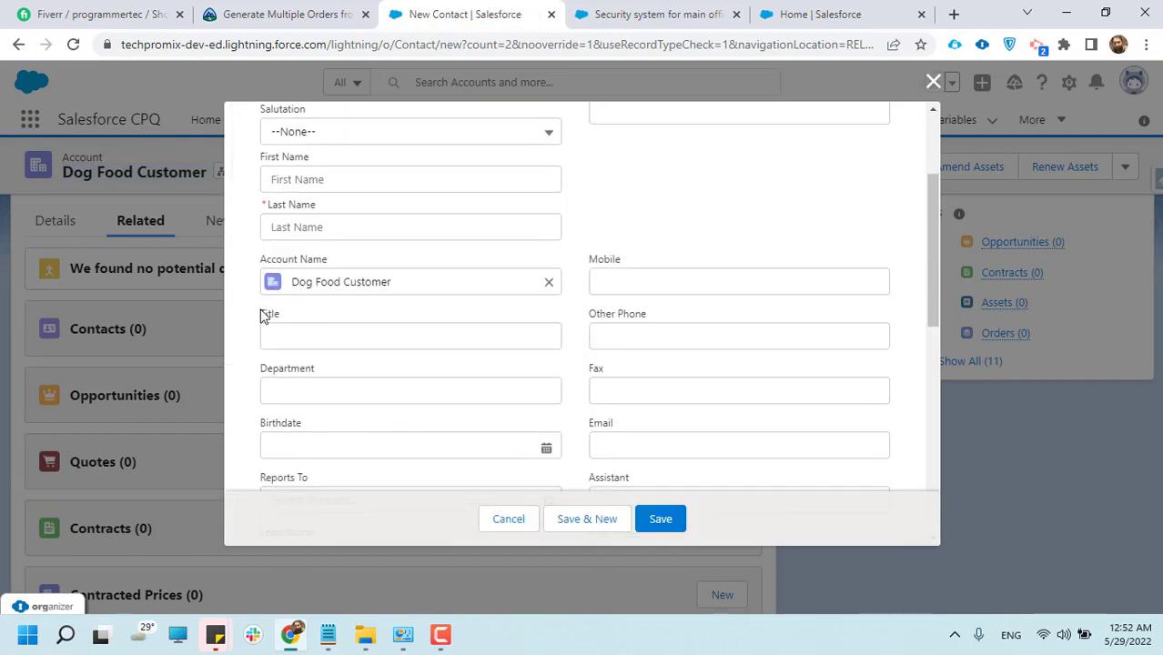
scroll(300, 300, up, 2)
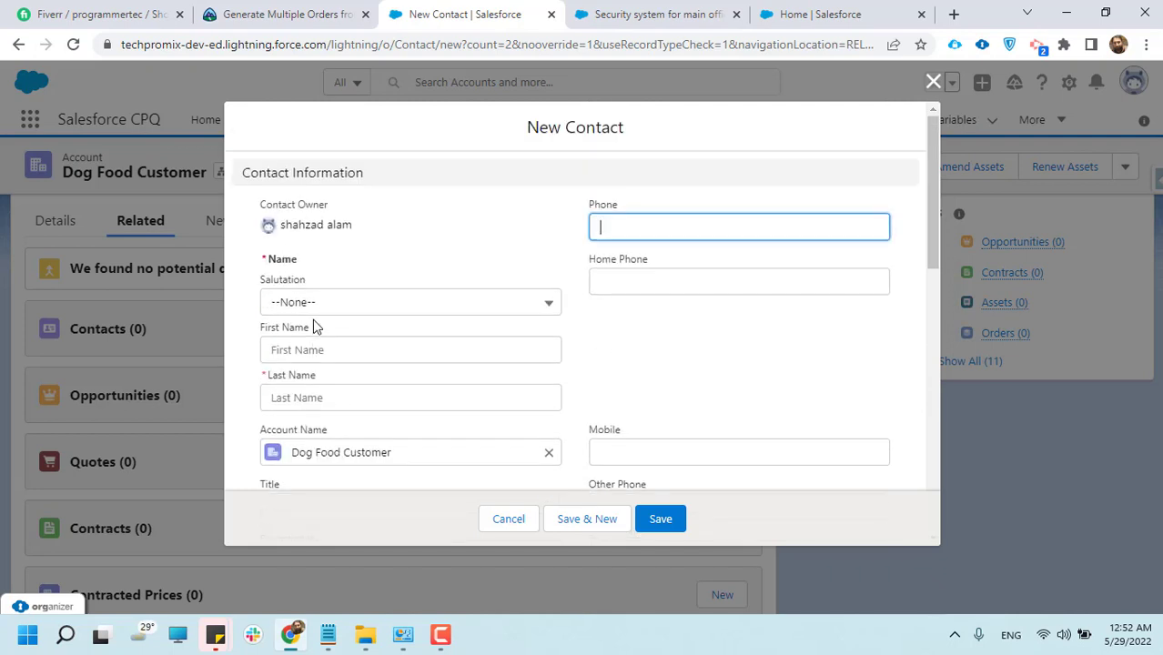
click(300, 309)
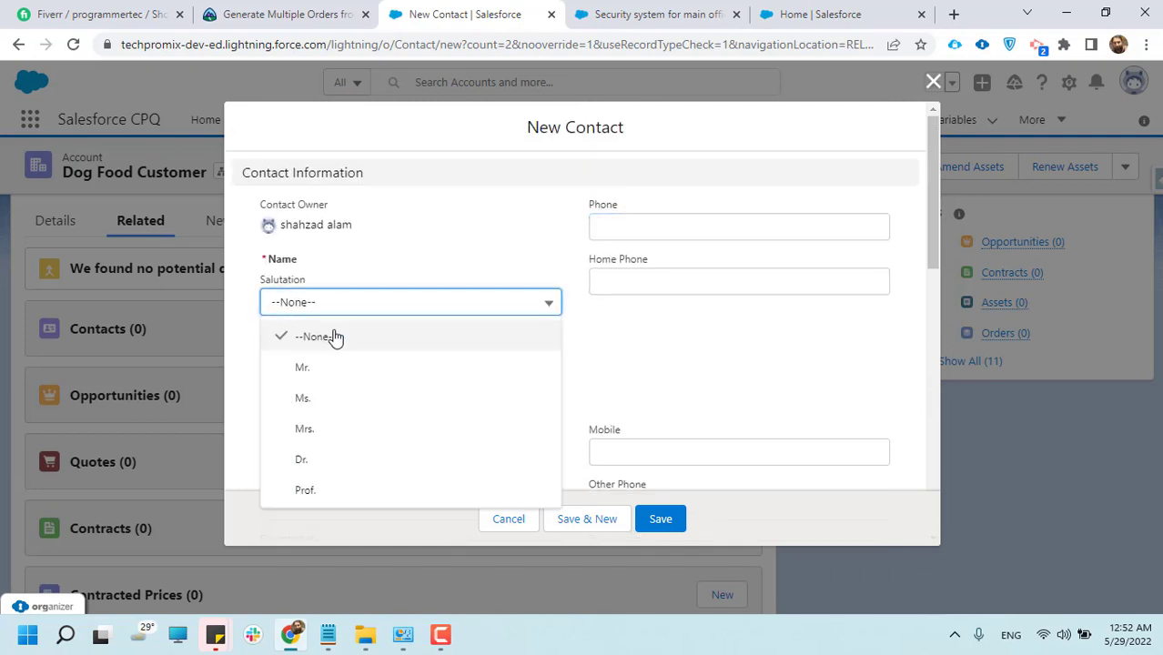
click(332, 373)
Enter Dog Customer as the new contact's first name and Employee as the last name
click(290, 349)
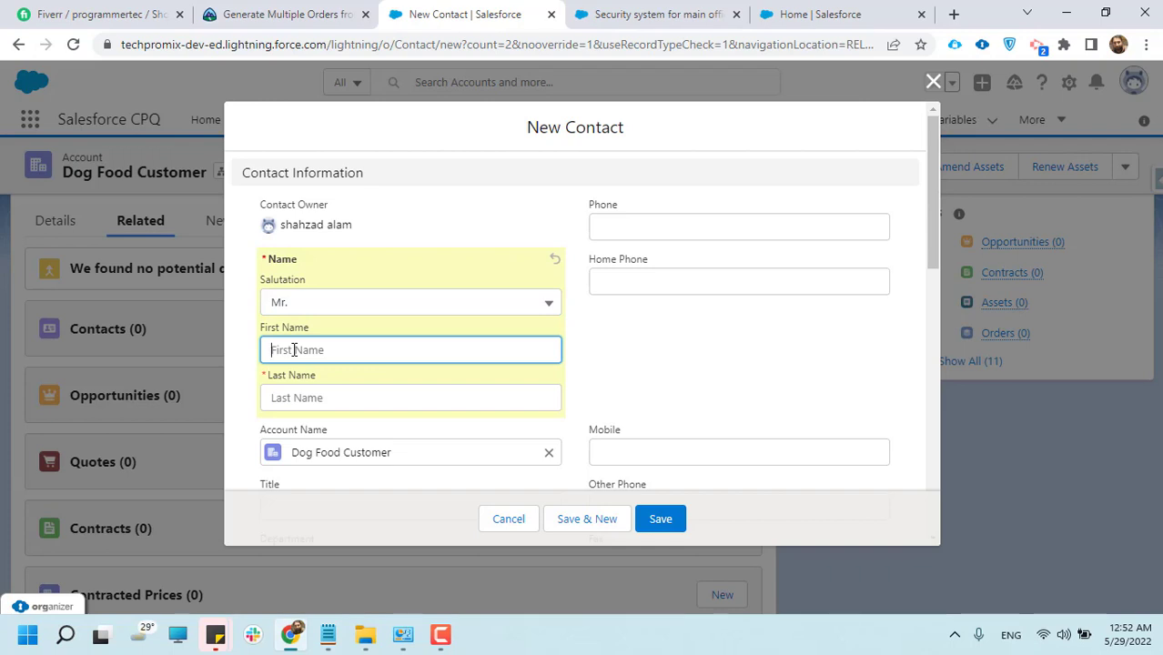
text(C)
key(BackSpace)
key(BackSpace)
key(BackSpace)
key(BackSpace)
key(BackSpace)
key(BackSpace)
key(BackSpace)
key(BackSpace)
text(Do)
click(323, 398)
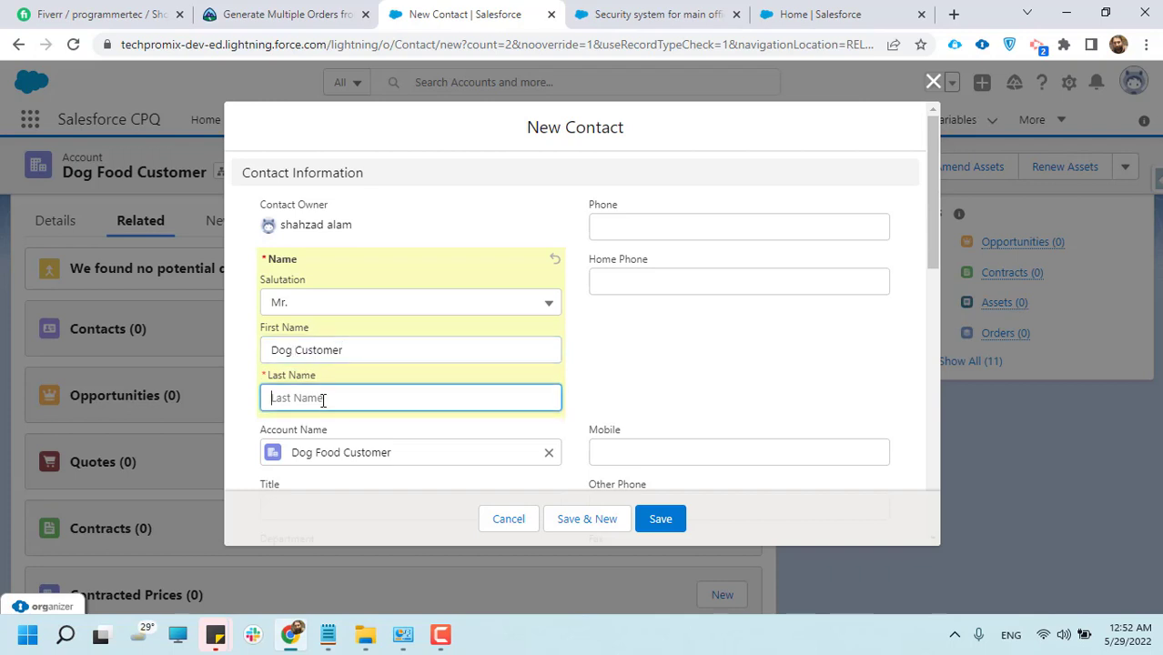
text(Employee)
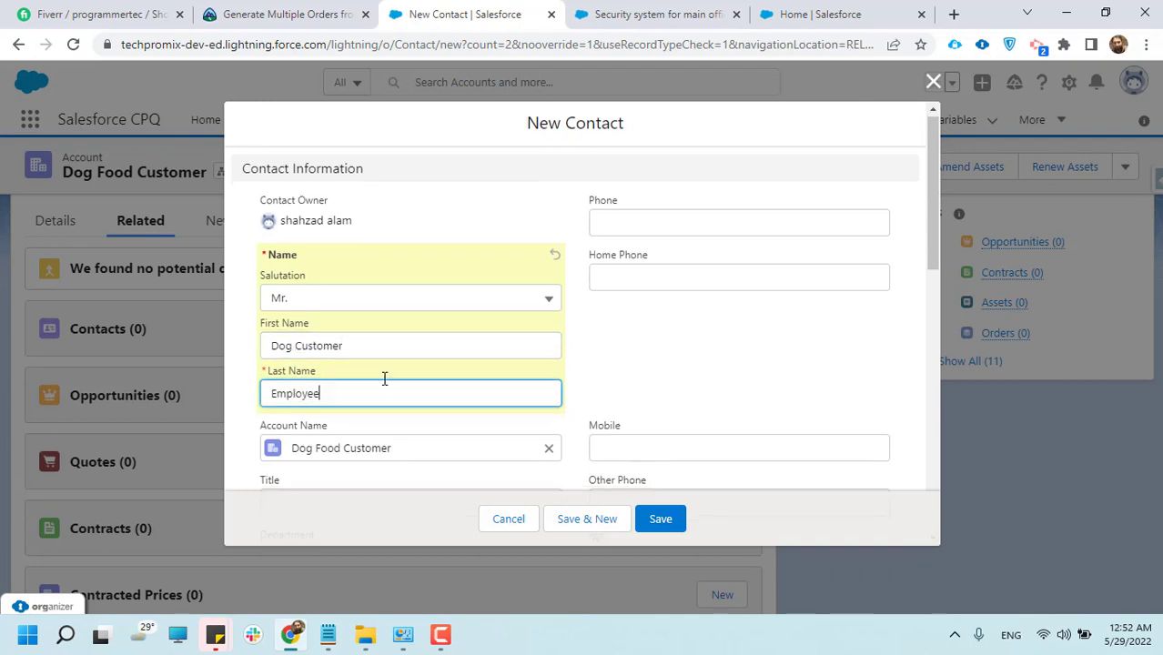
Check the remaining fields of the contact form and save the new contact
scroll(533, 255, down, 1)
scroll(461, 283, down, 1)
scroll(389, 316, down, 5)
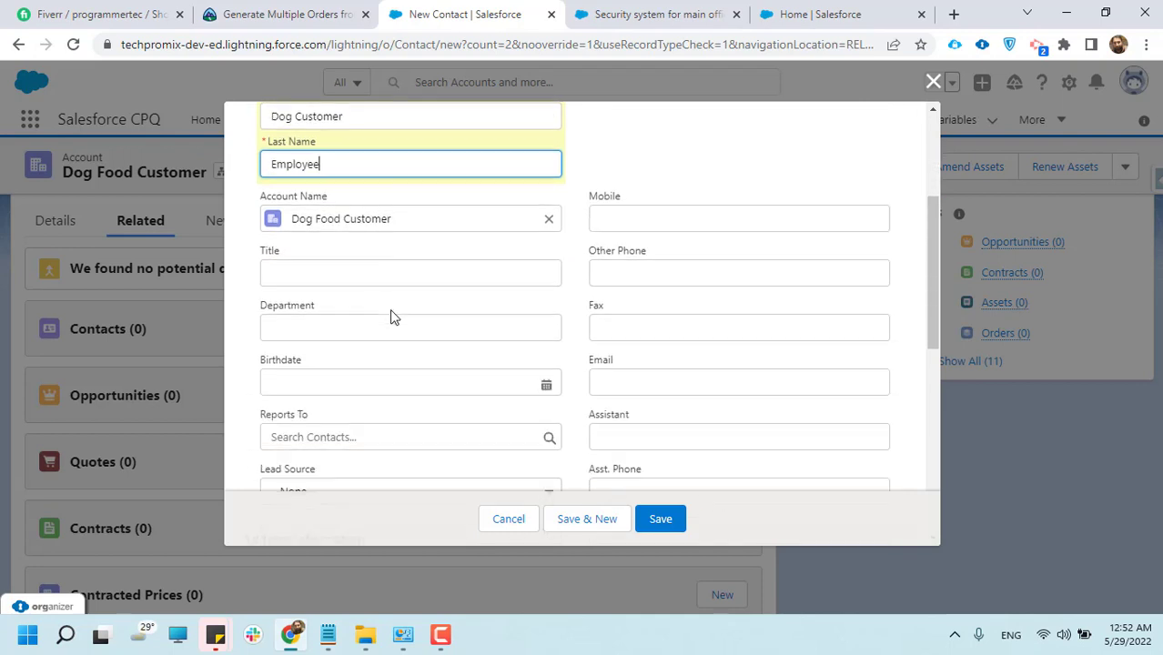
click(661, 521)
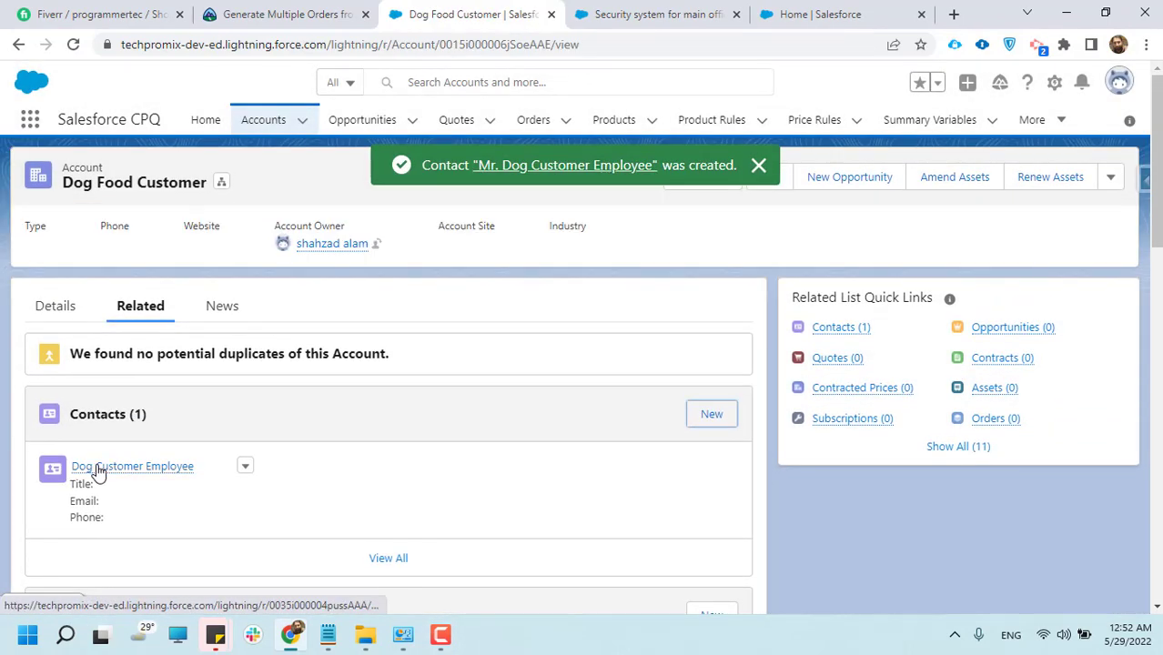
Examine the new contact entry and the opportunities, quotes and contracts lists related to the Dog Food Customer account
mouse_move(150, 479)
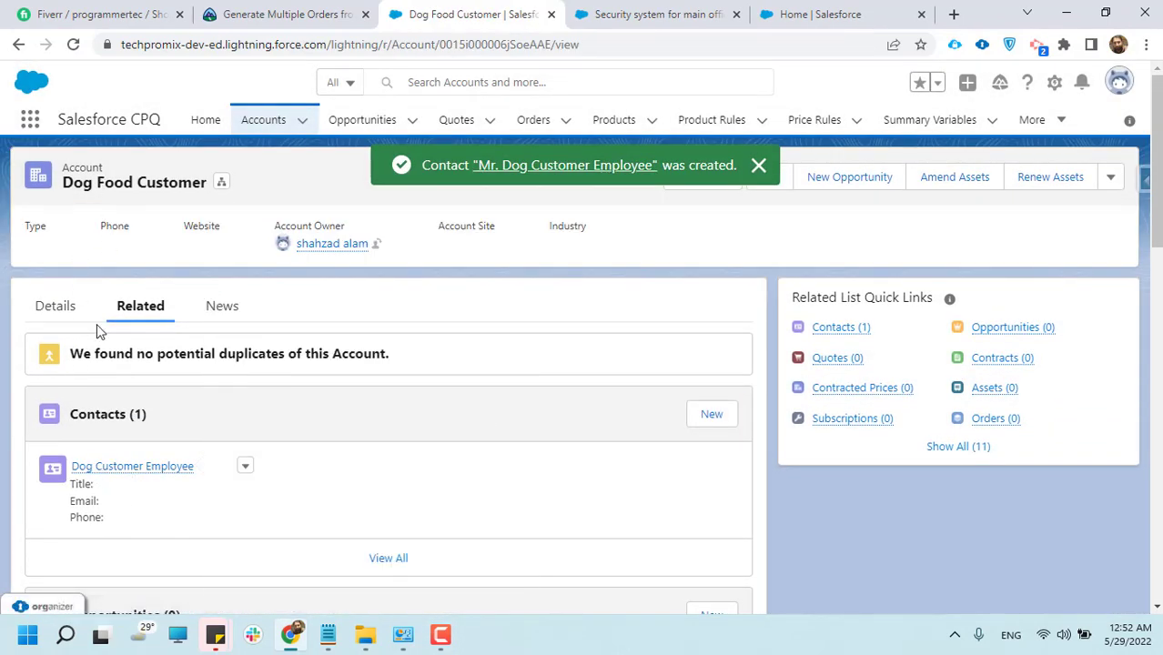
scroll(146, 494, down, 1)
scroll(146, 494, down, 3)
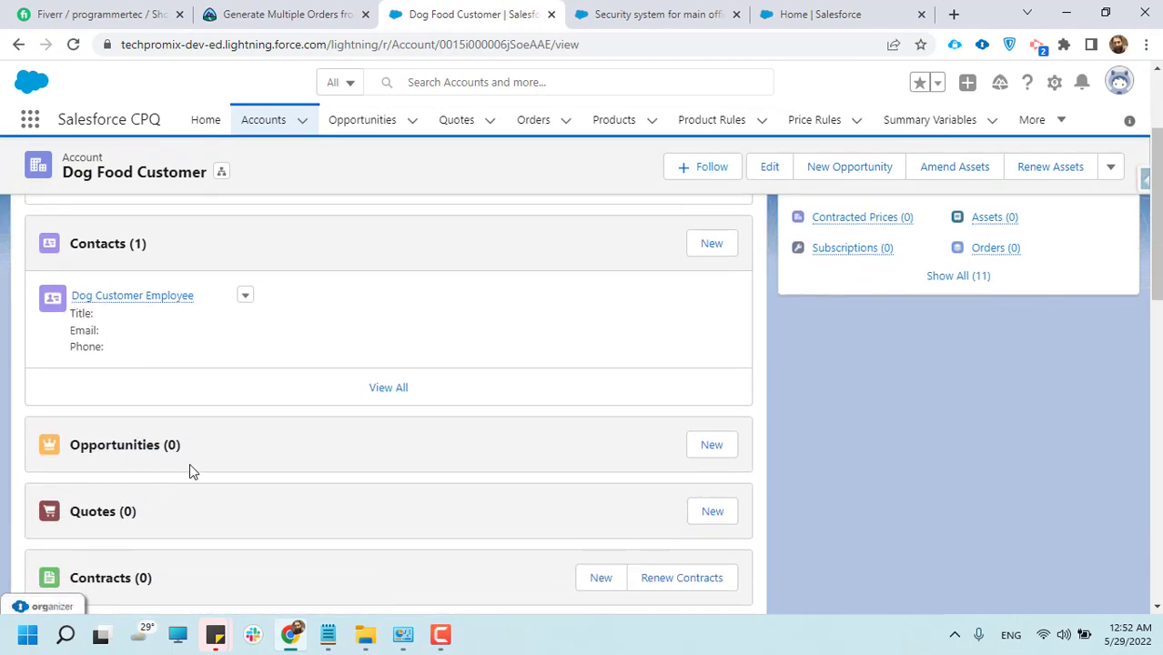
scroll(190, 469, down, 2)
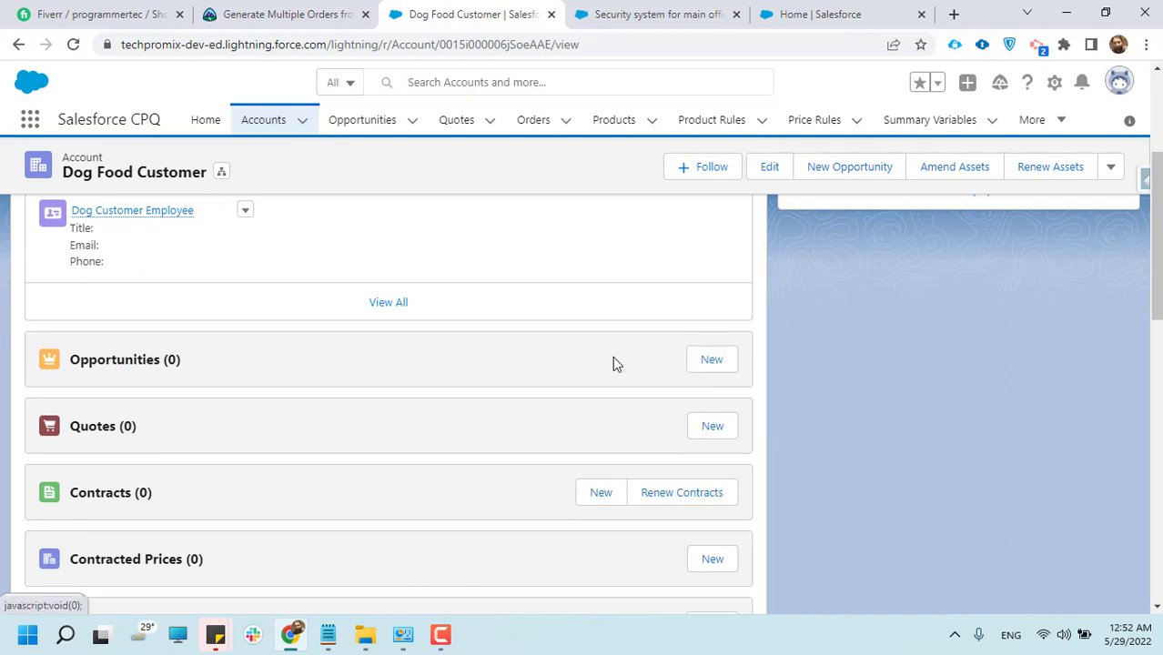
scroll(612, 359, up, 3)
drag(64, 181, 188, 178)
double_click(191, 180)
scroll(214, 284, down, 3)
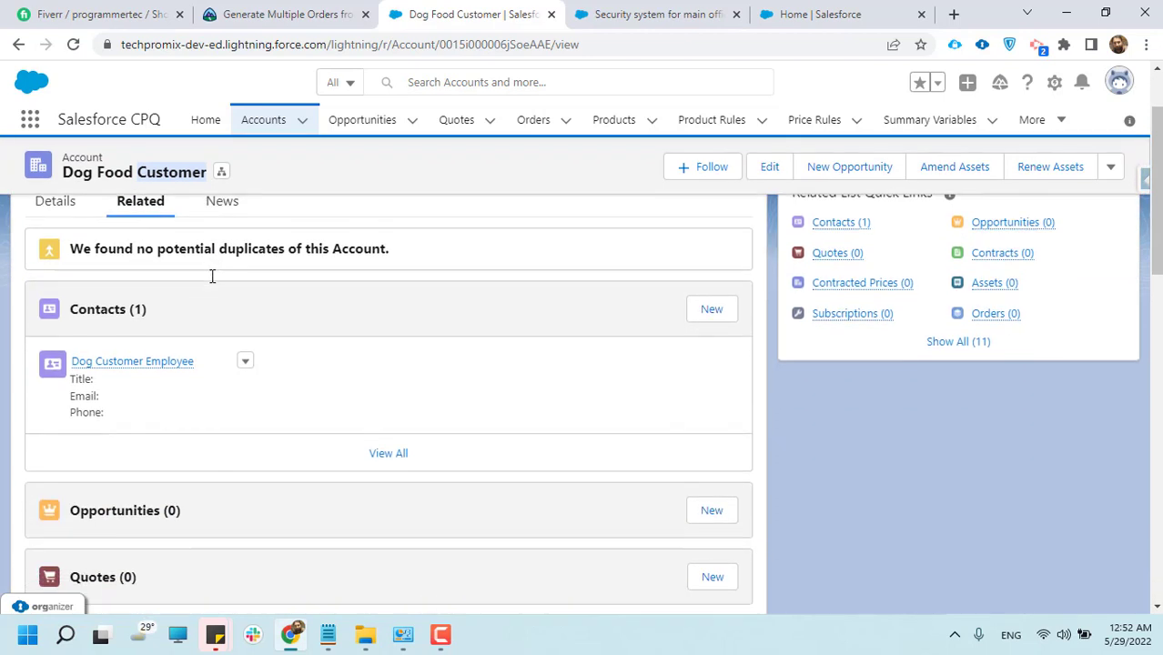
click(309, 182)
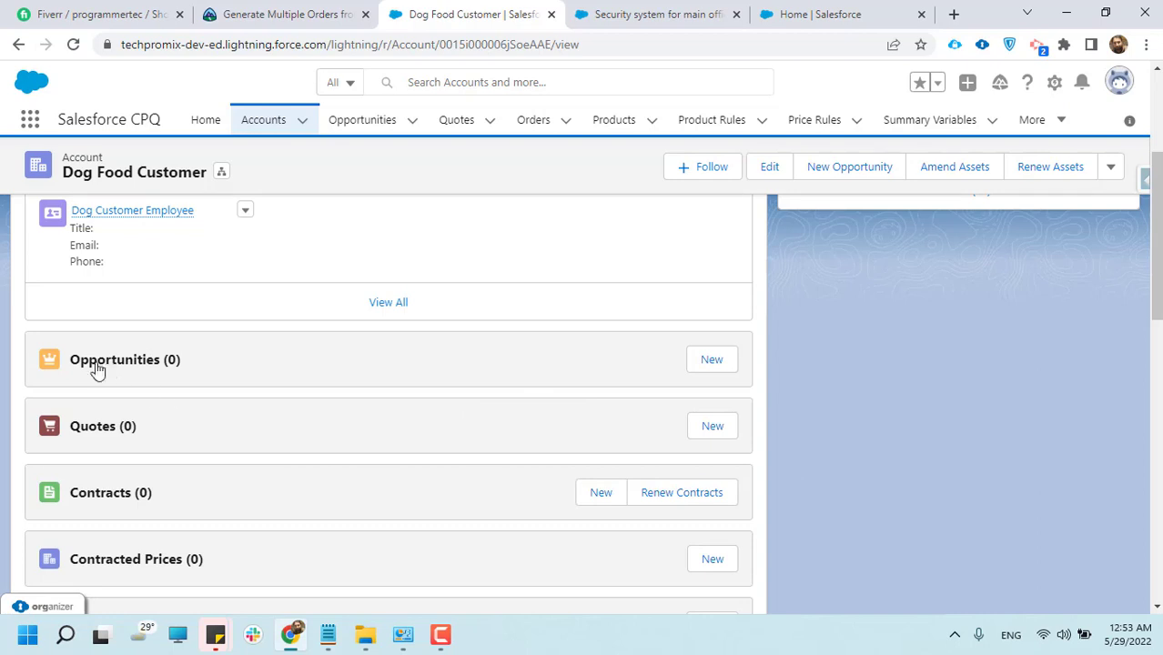
Start a new opportunity for the account, name it Pet Food, and check the type options without choosing one
click(713, 360)
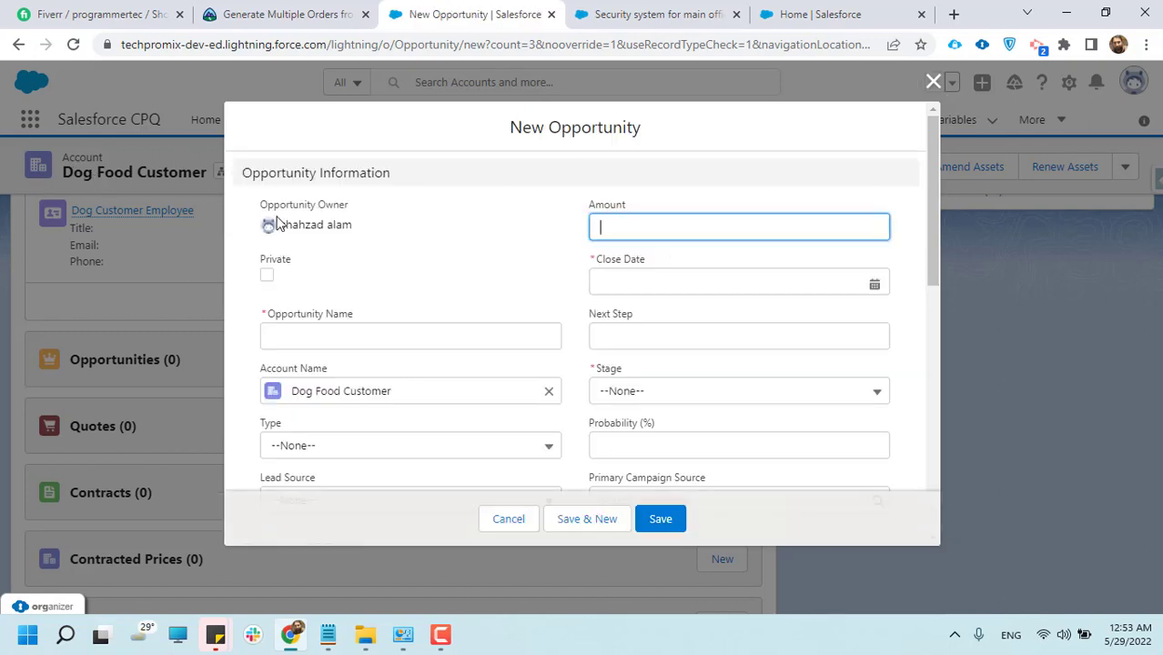
click(293, 338)
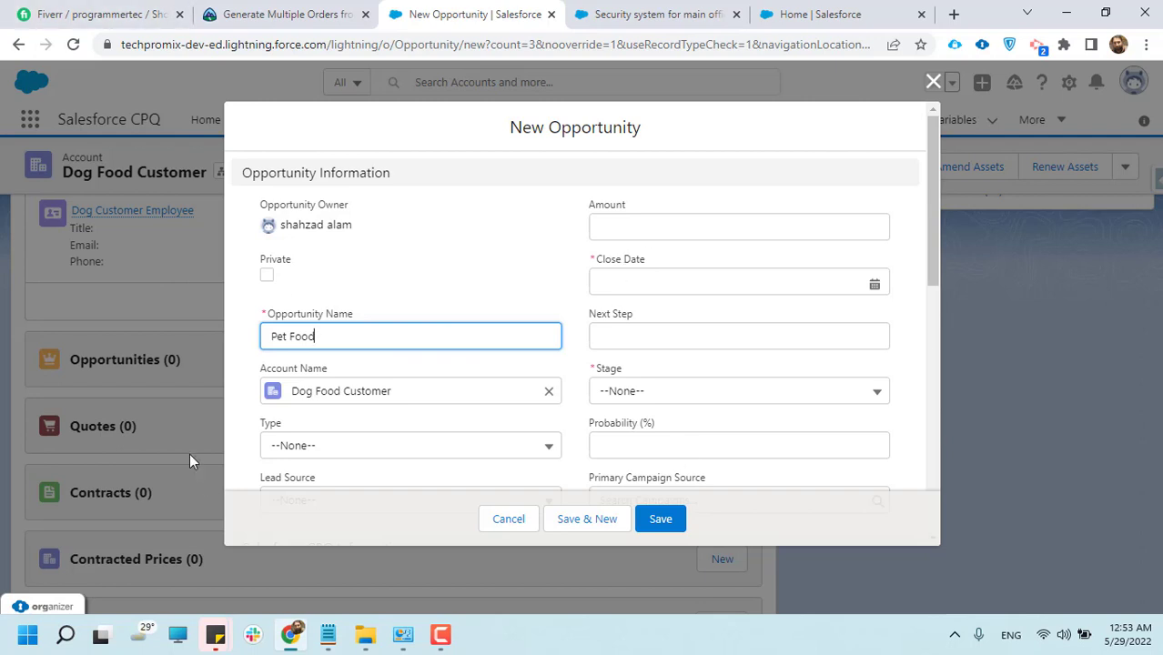
scroll(336, 432, down, 1)
click(341, 364)
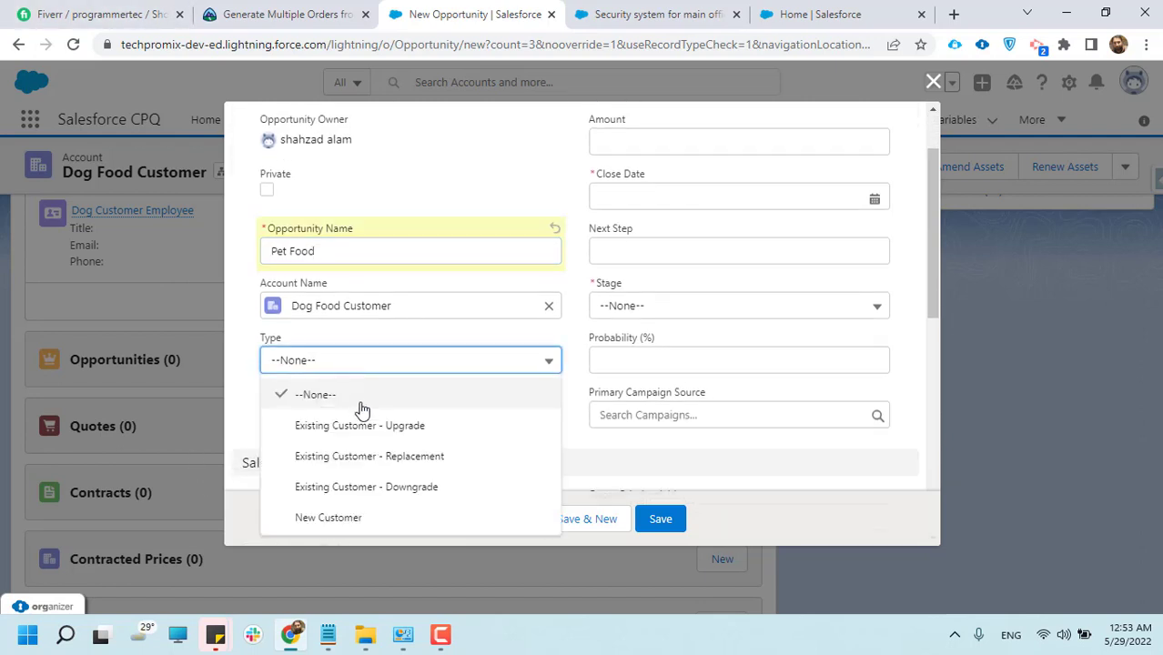
click(441, 344)
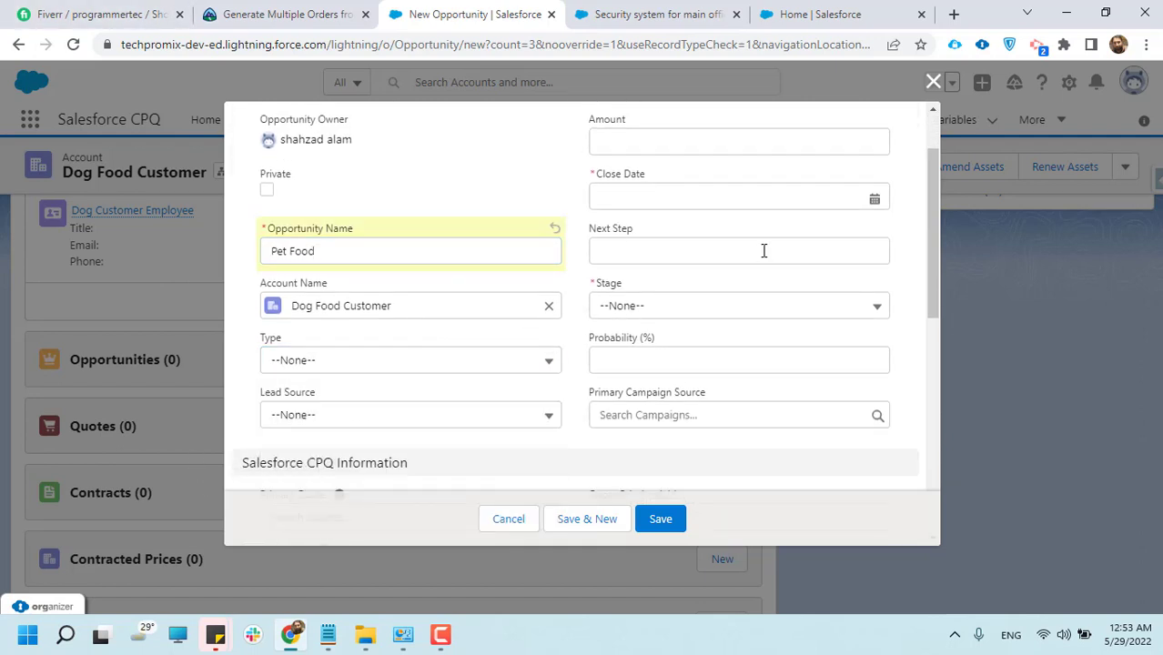
Set the opportunity's close date to 5/20/2022 and its amount to 500
scroll(763, 251, up, 1)
click(724, 280)
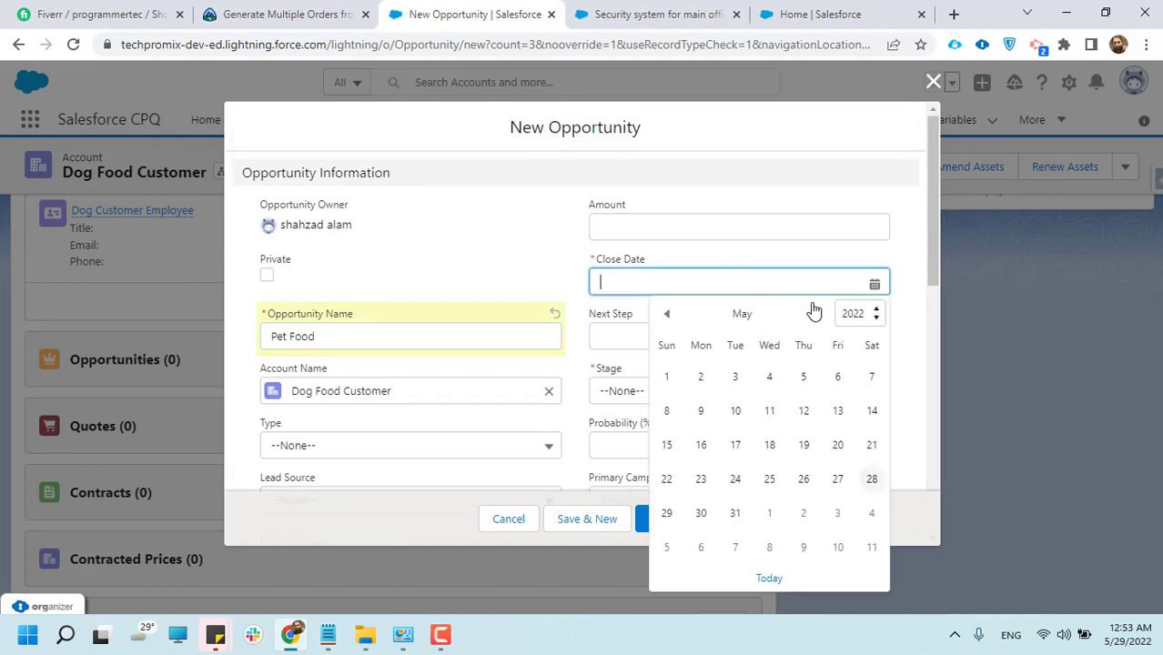
click(836, 445)
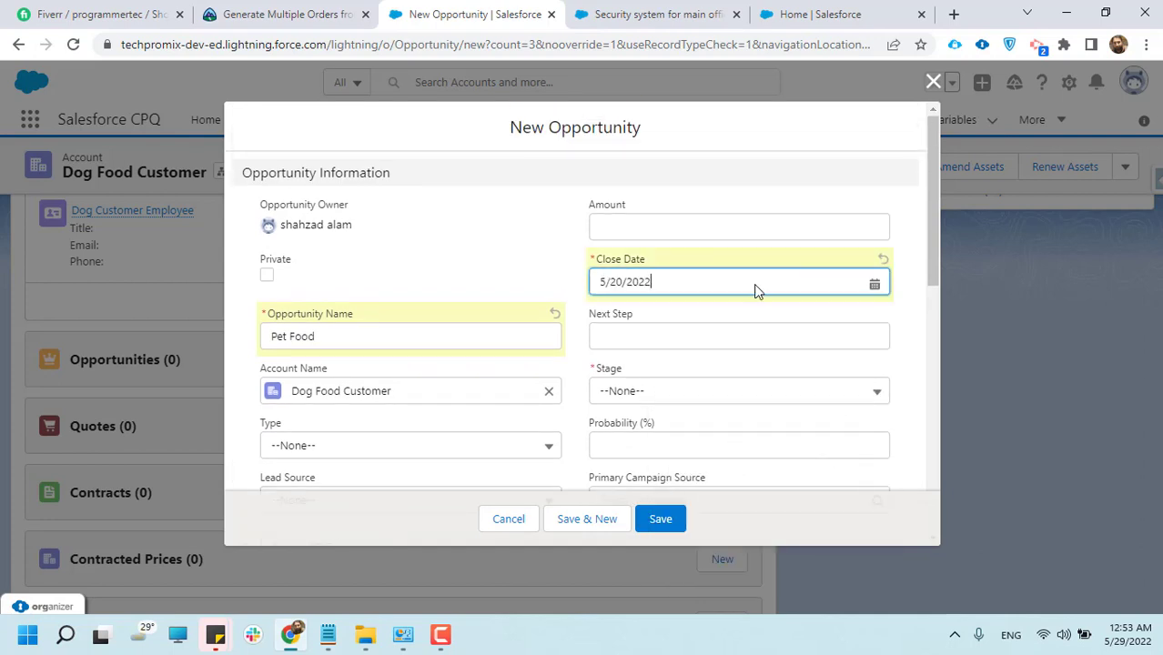
click(628, 229)
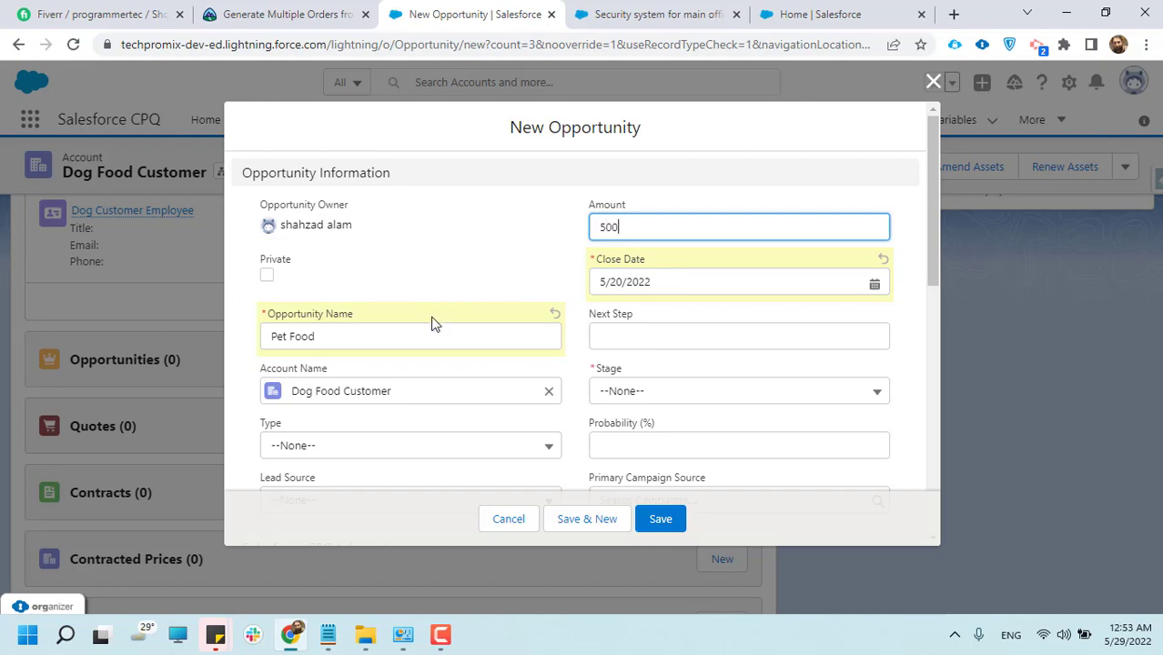
Set the stage of the Pet Food opportunity to Prospecting
scroll(432, 322, down, 2)
click(642, 228)
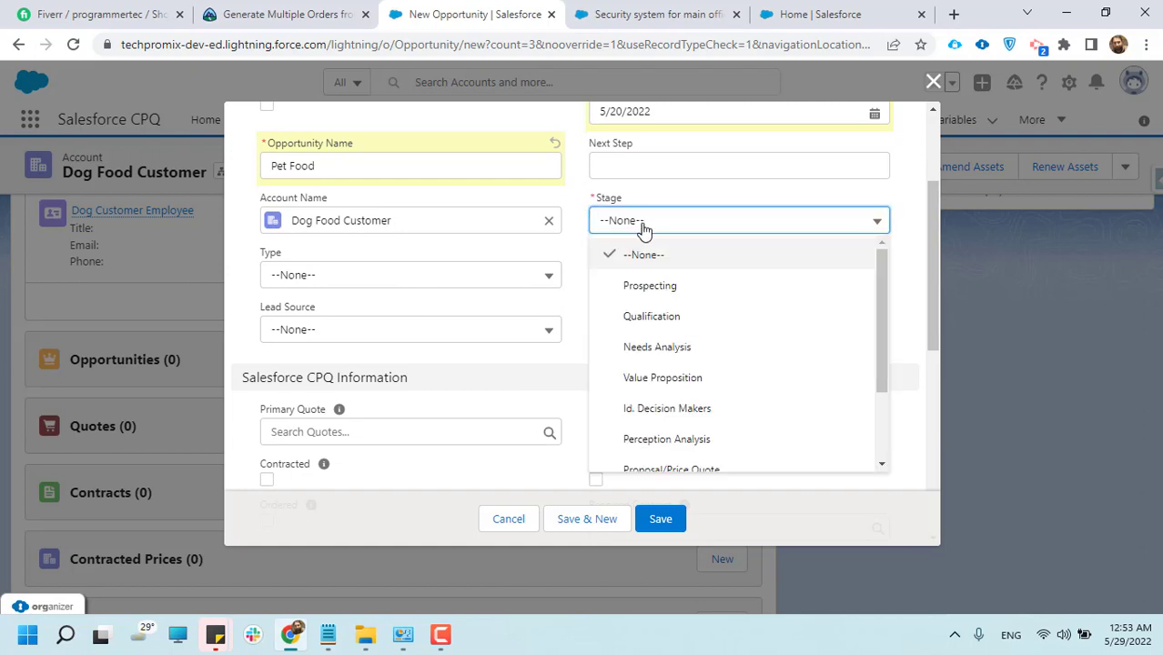
click(642, 227)
click(634, 221)
click(675, 291)
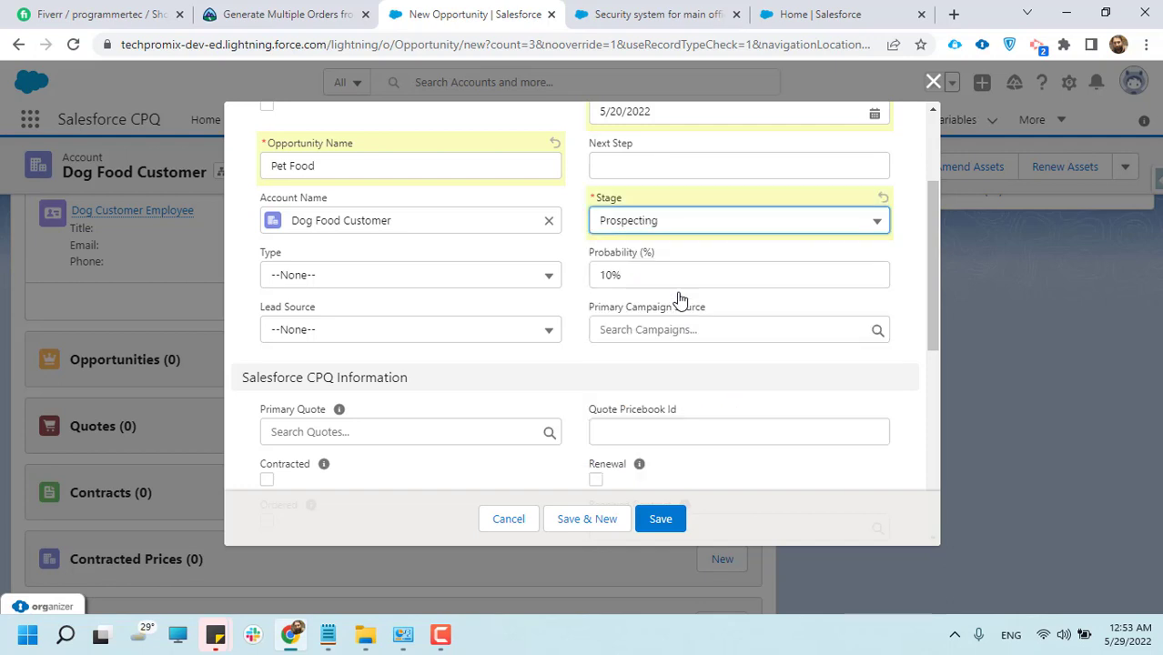
Examine the available opportunity stages through Closed Lost and keep Prospecting selected
click(636, 233)
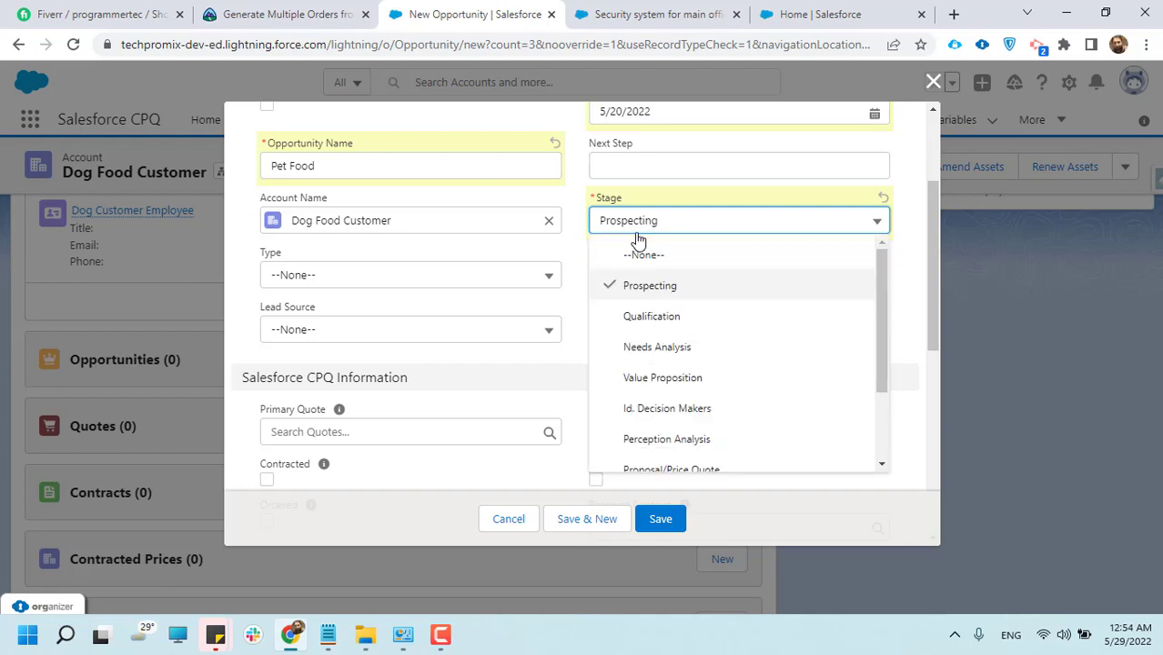
scroll(677, 411, down, 2)
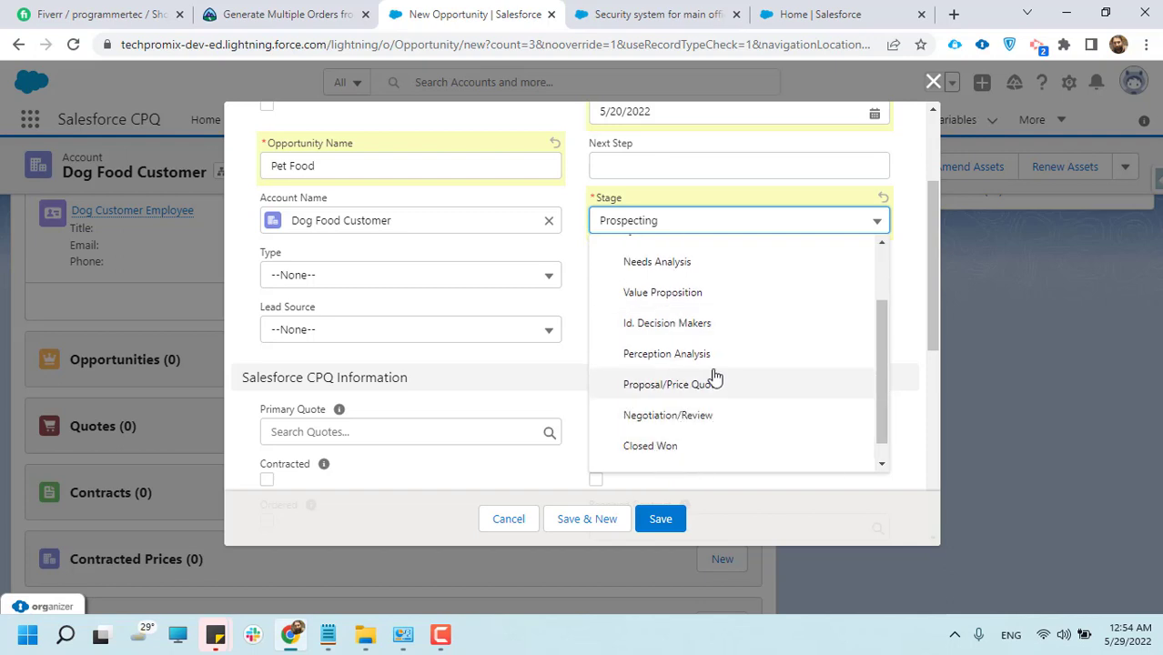
scroll(708, 415, down, 1)
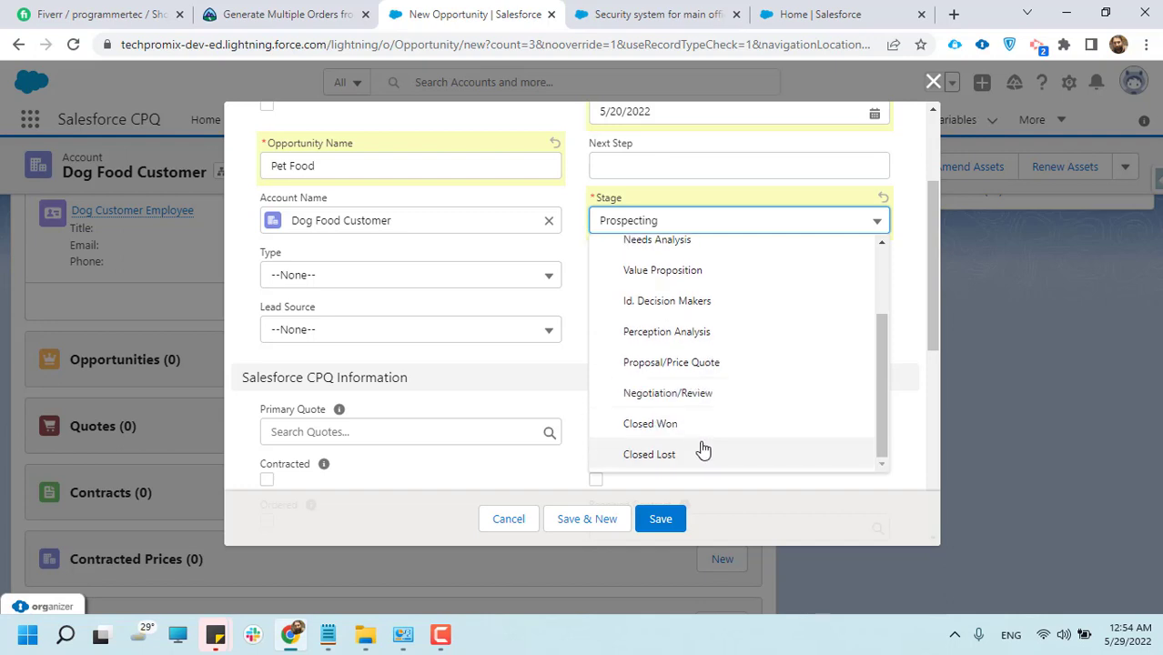
scroll(703, 449, up, 2)
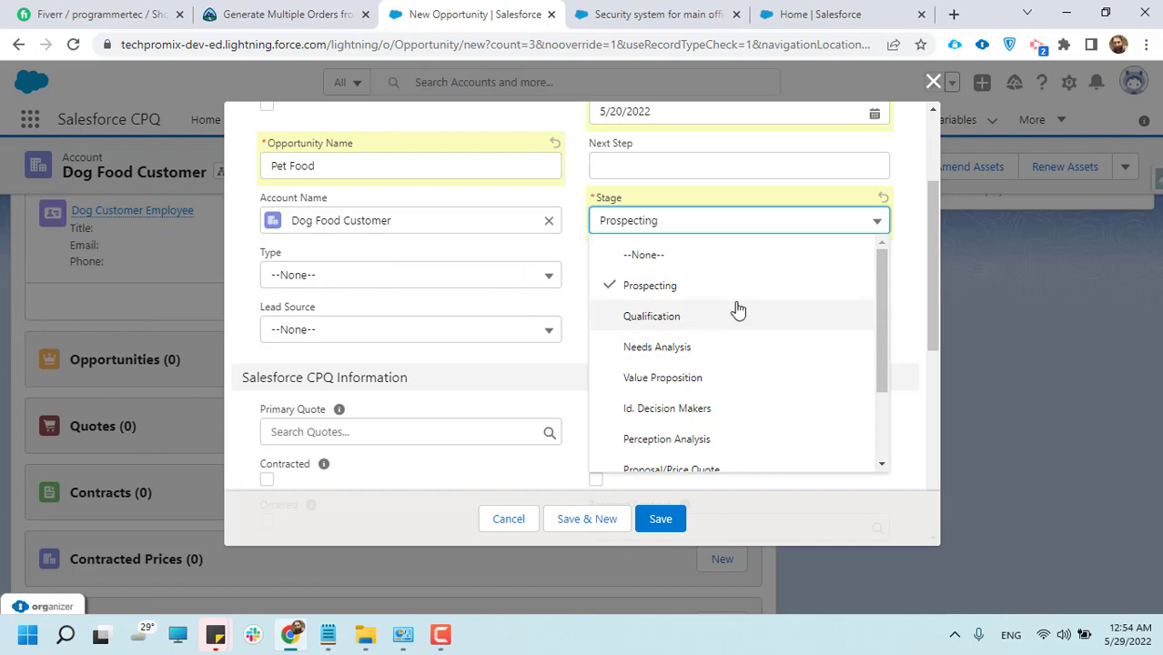
click(638, 293)
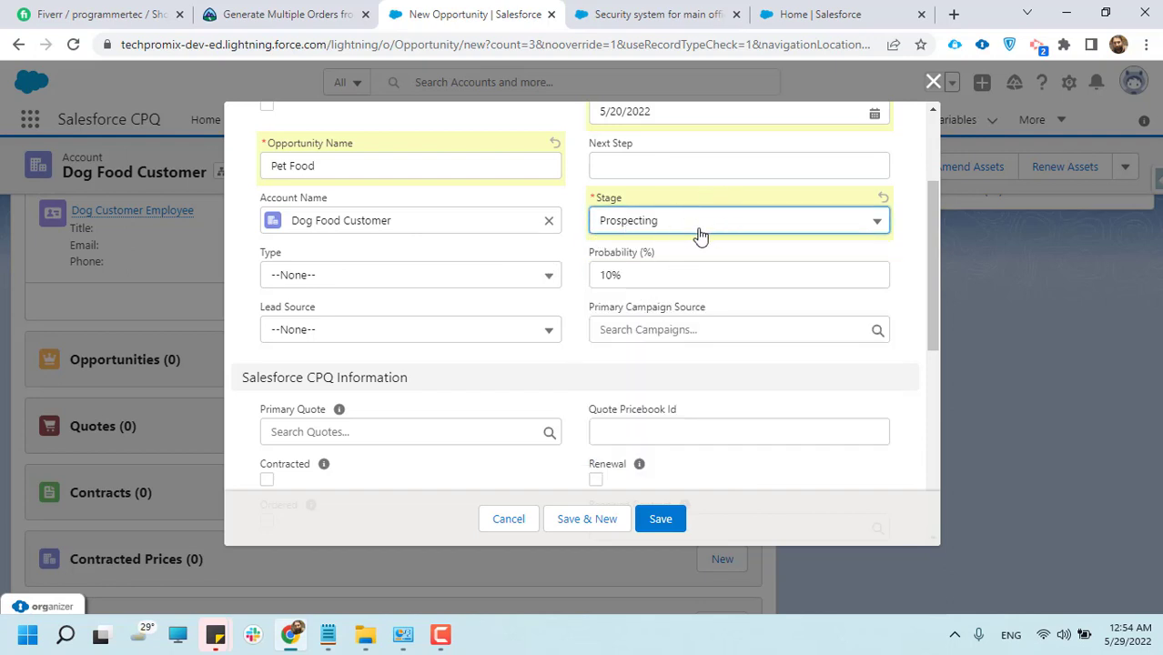
Check the form's Salesforce CPQ, additional and description sections, and save the Pet Food opportunity
scroll(360, 378, down, 5)
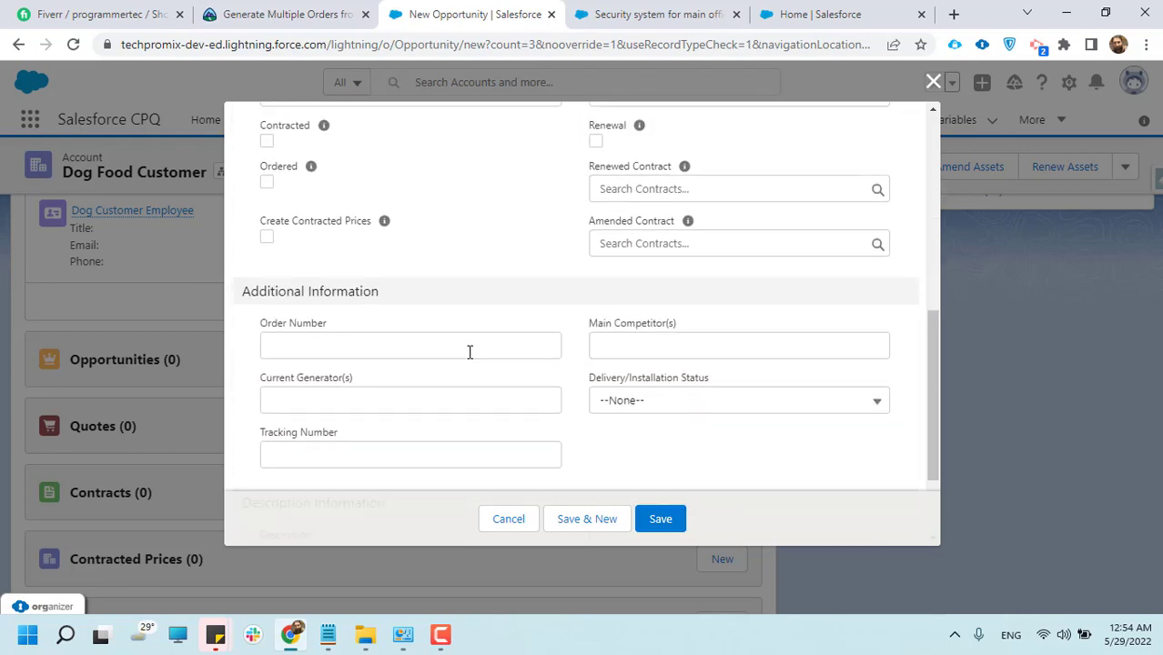
scroll(469, 358, down, 3)
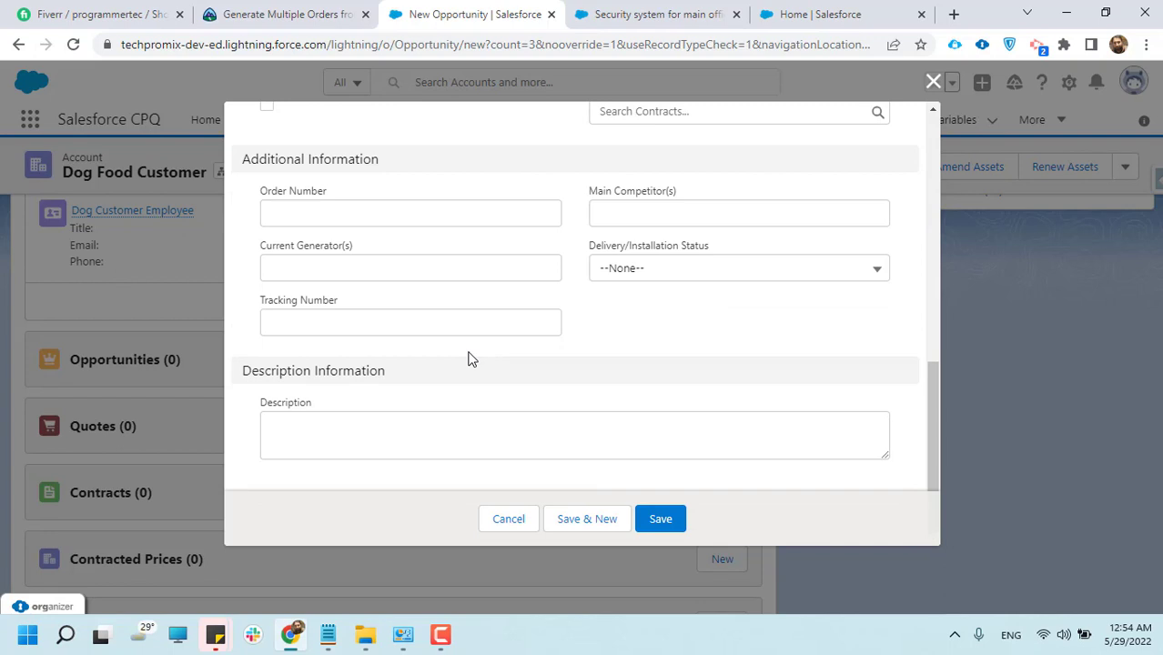
scroll(468, 357, up, 8)
click(660, 518)
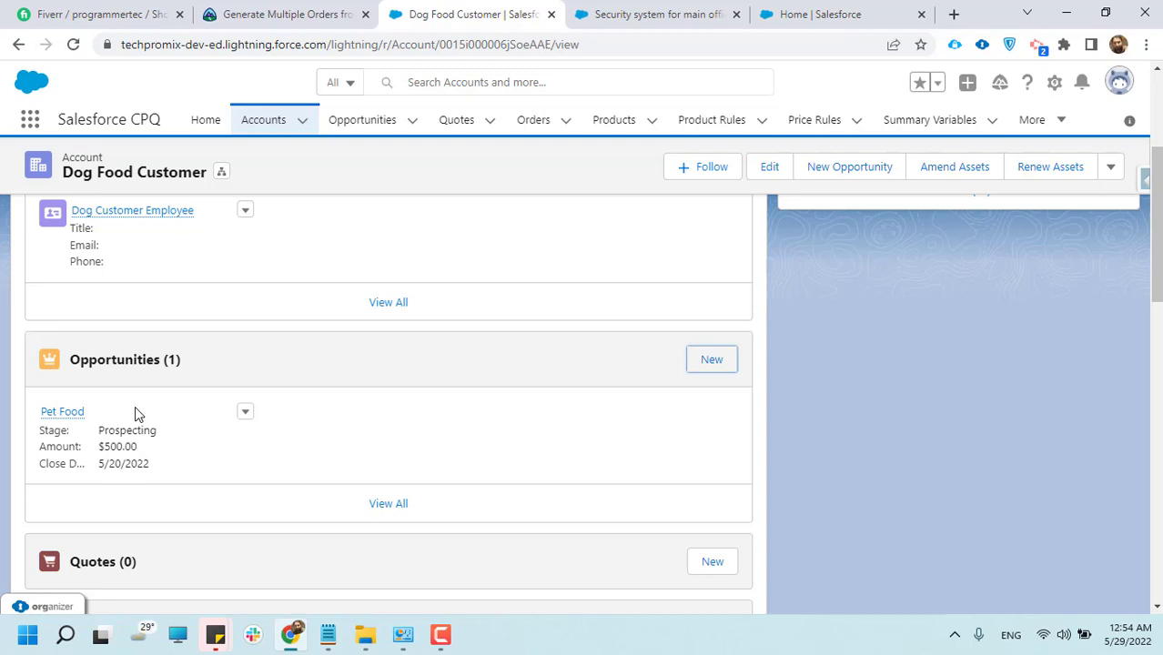
scroll(187, 442, down, 1)
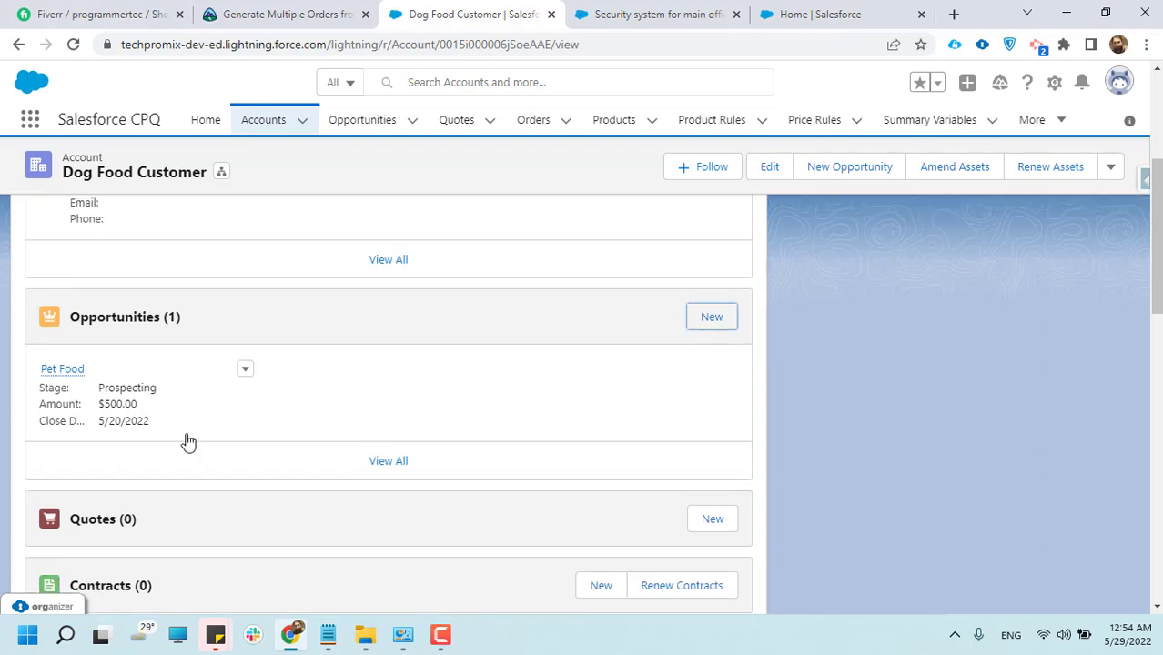
mouse_move(76, 334)
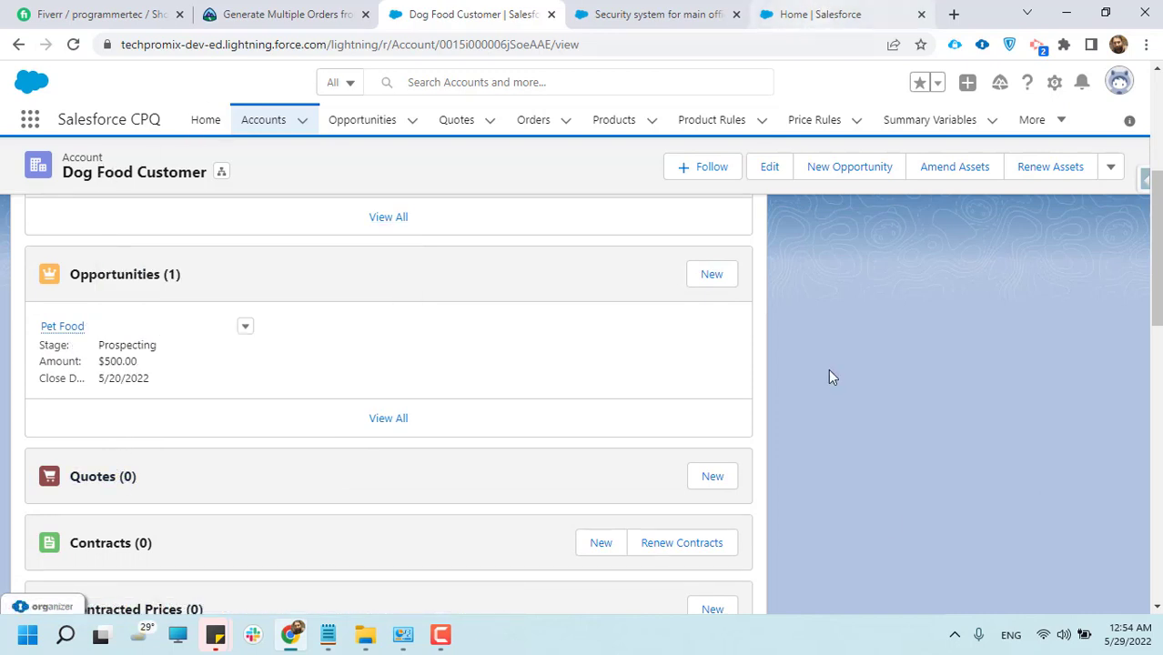
click(1043, 637)
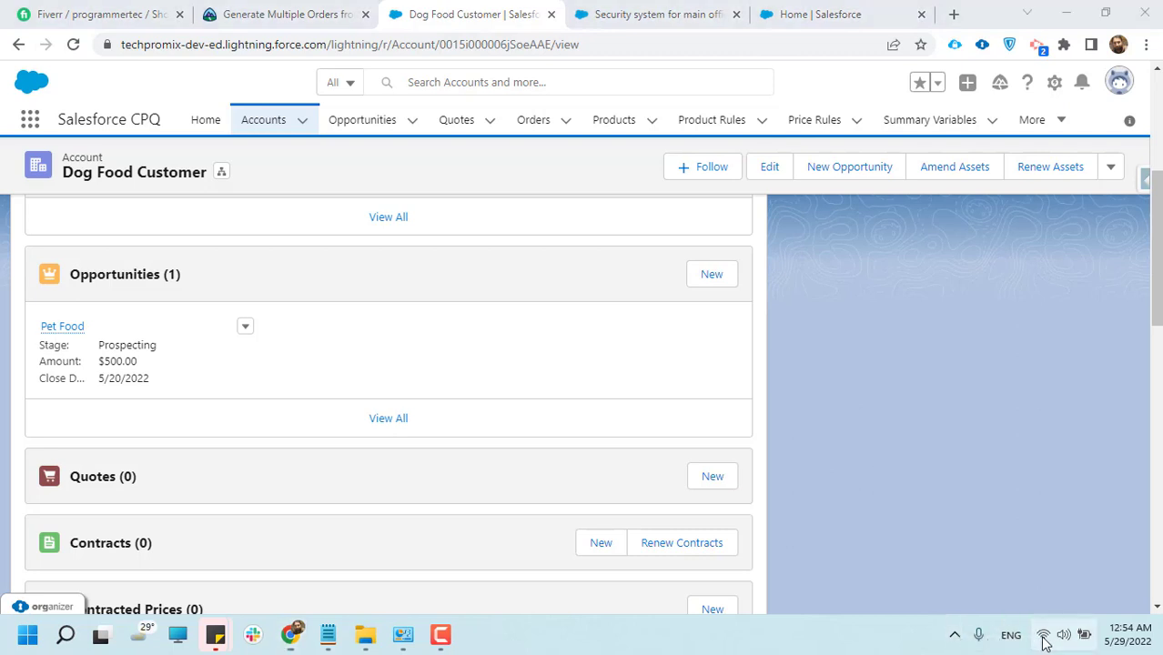
click(440, 634)
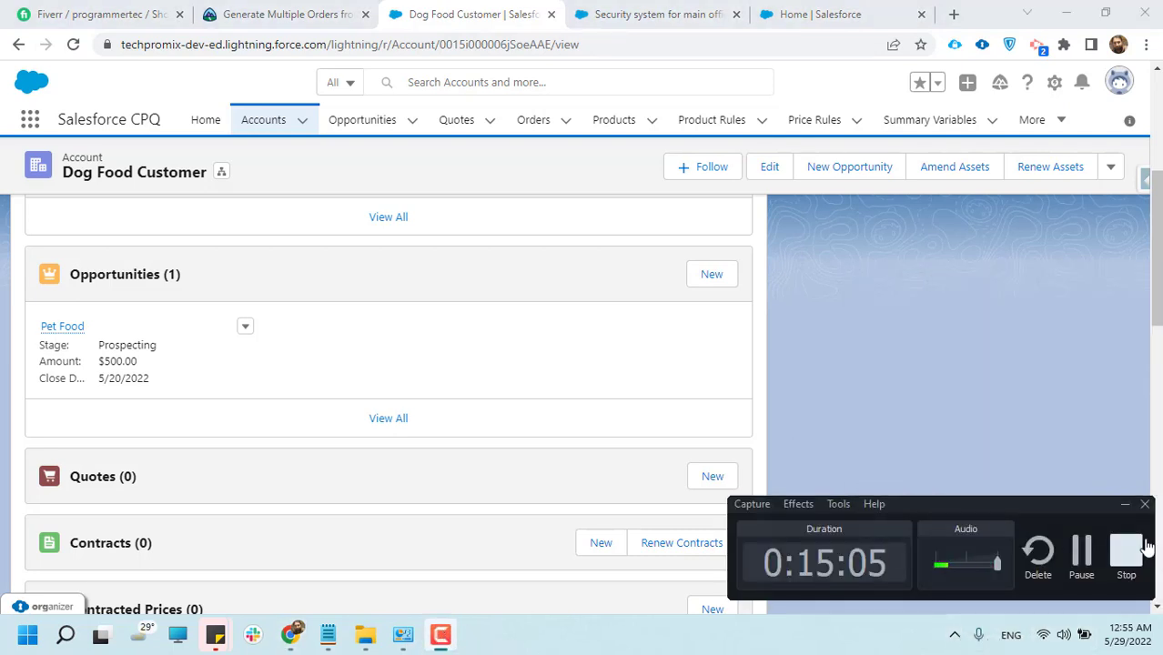
click(1081, 551)
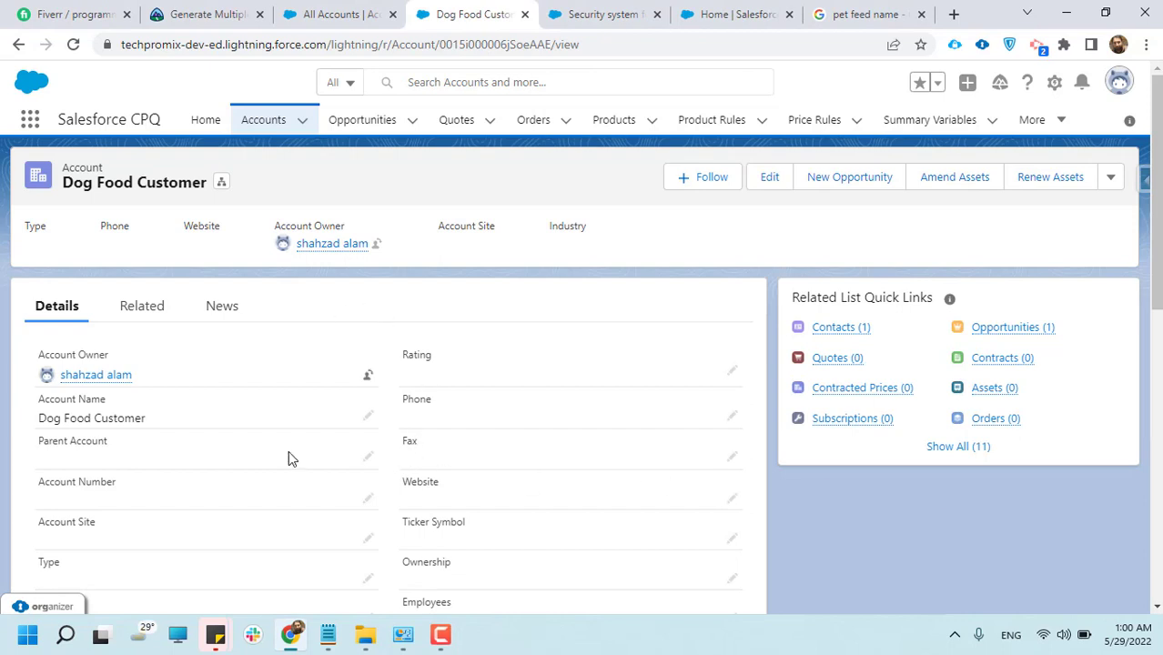
Open the Pet Food opportunity from the account's related opportunities in a new browser tab and close the Security system tab
scroll(291, 460, down, 2)
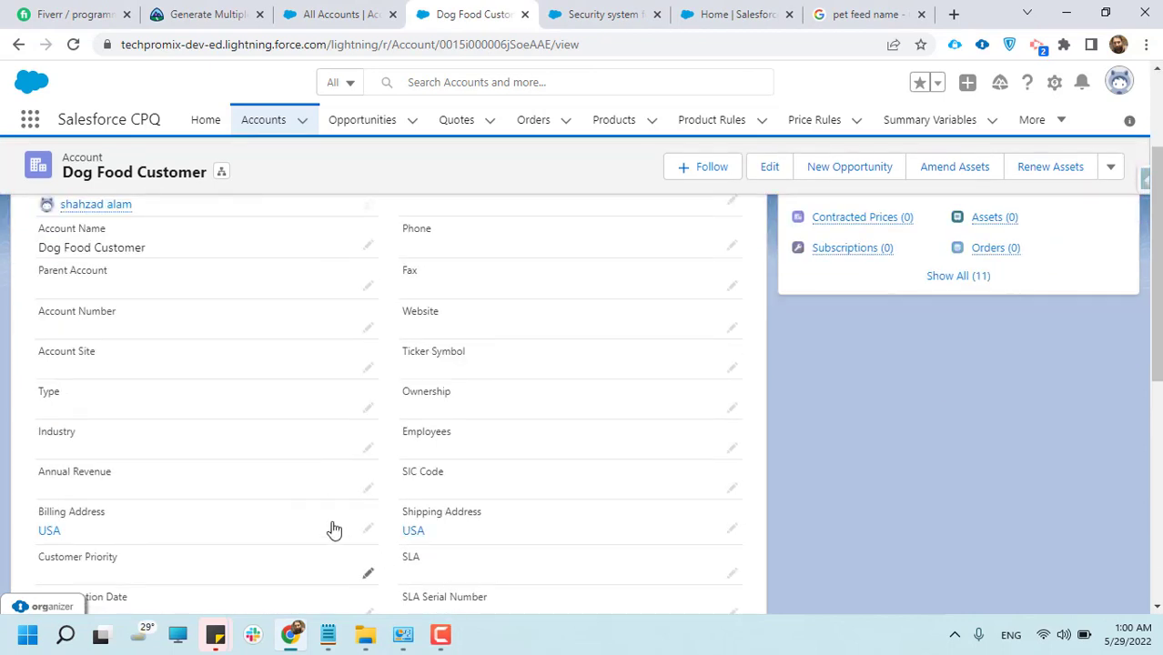
scroll(329, 506, up, 2)
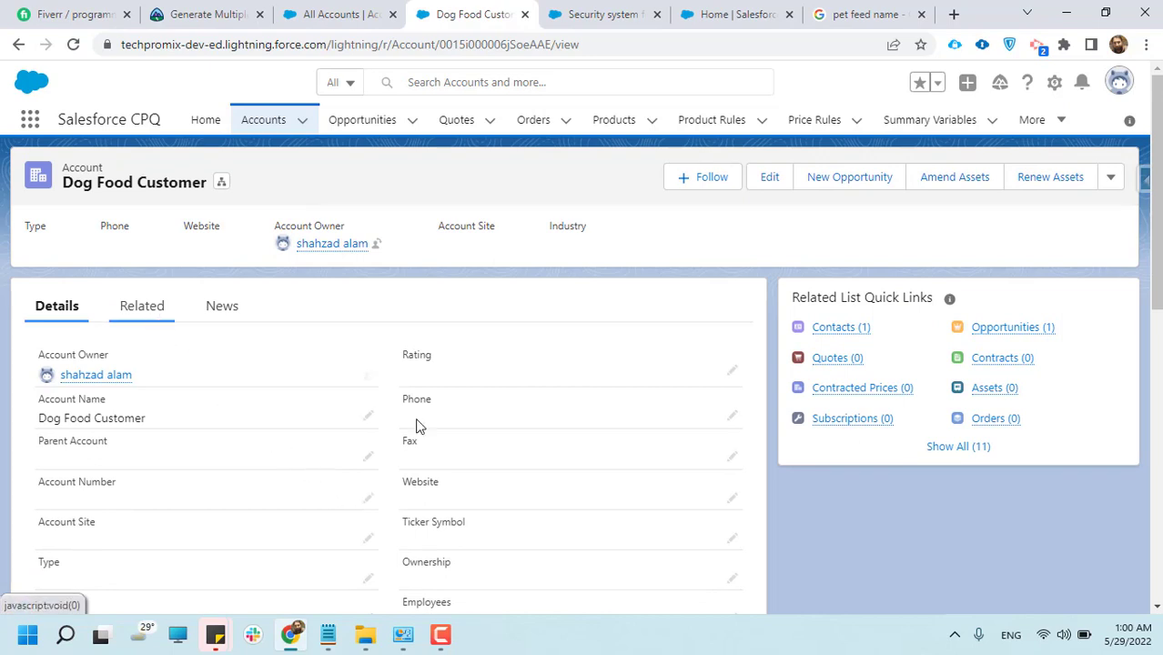
scroll(189, 505, down, 1)
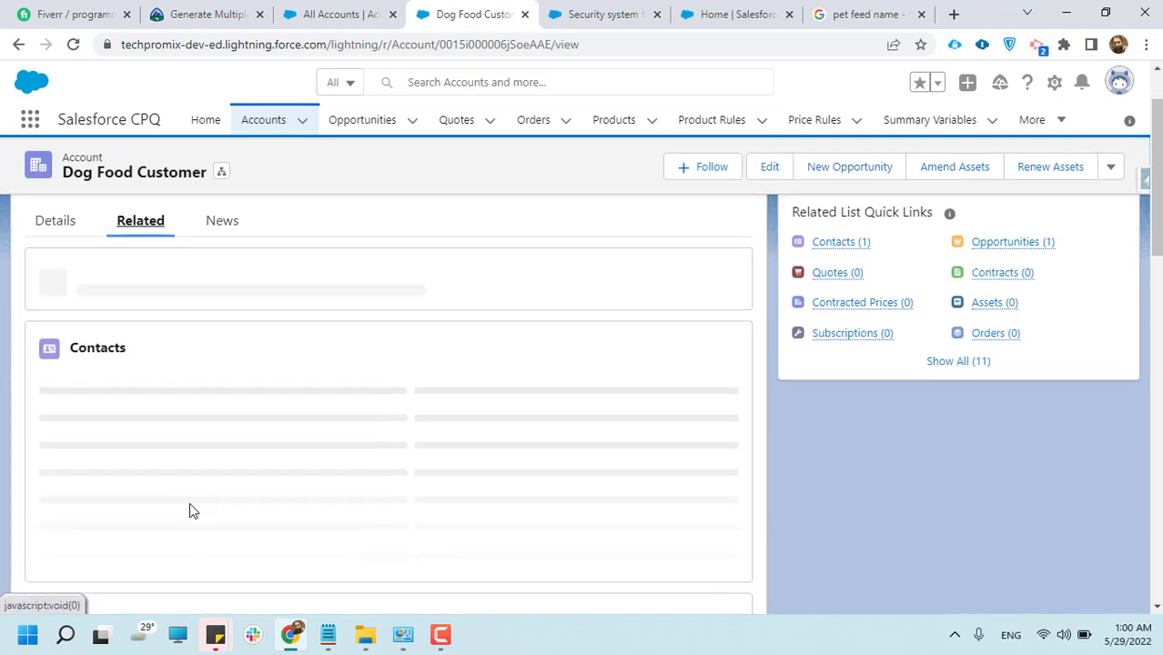
scroll(138, 475, down, 3)
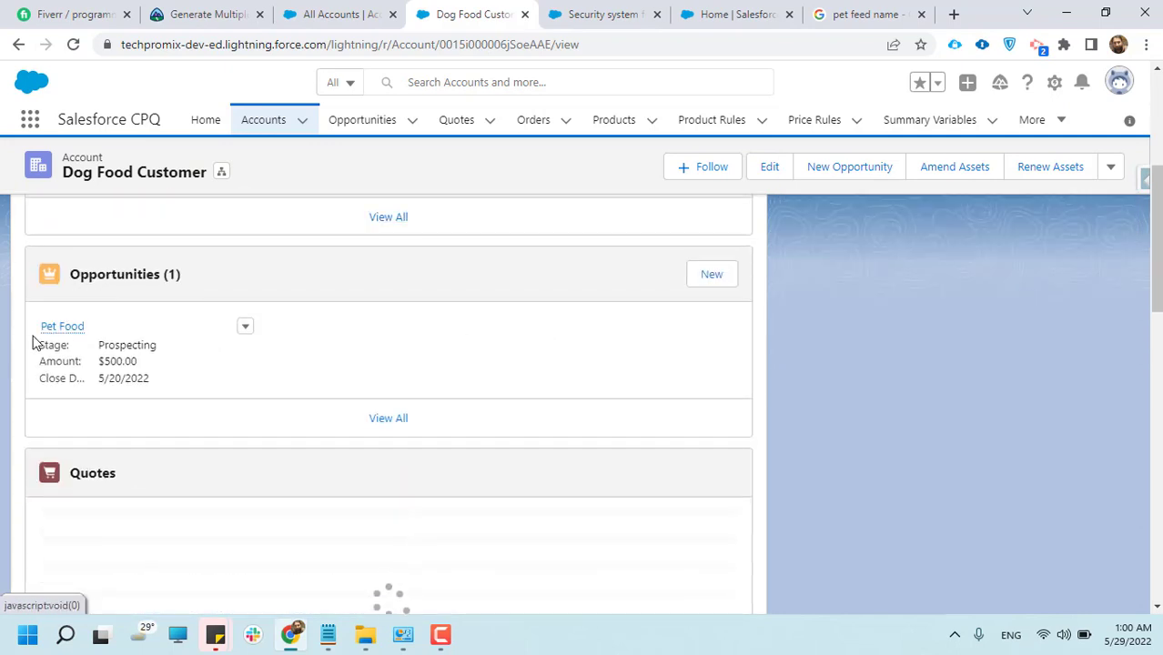
mouse_move(59, 331)
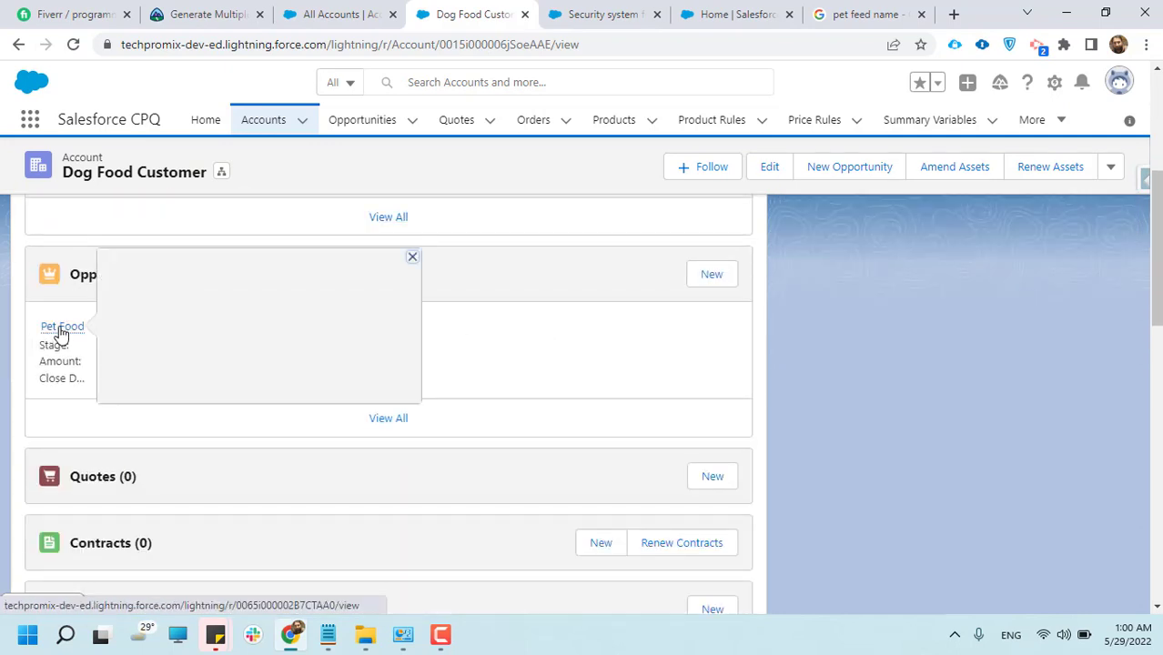
middle_click(59, 333)
click(506, 27)
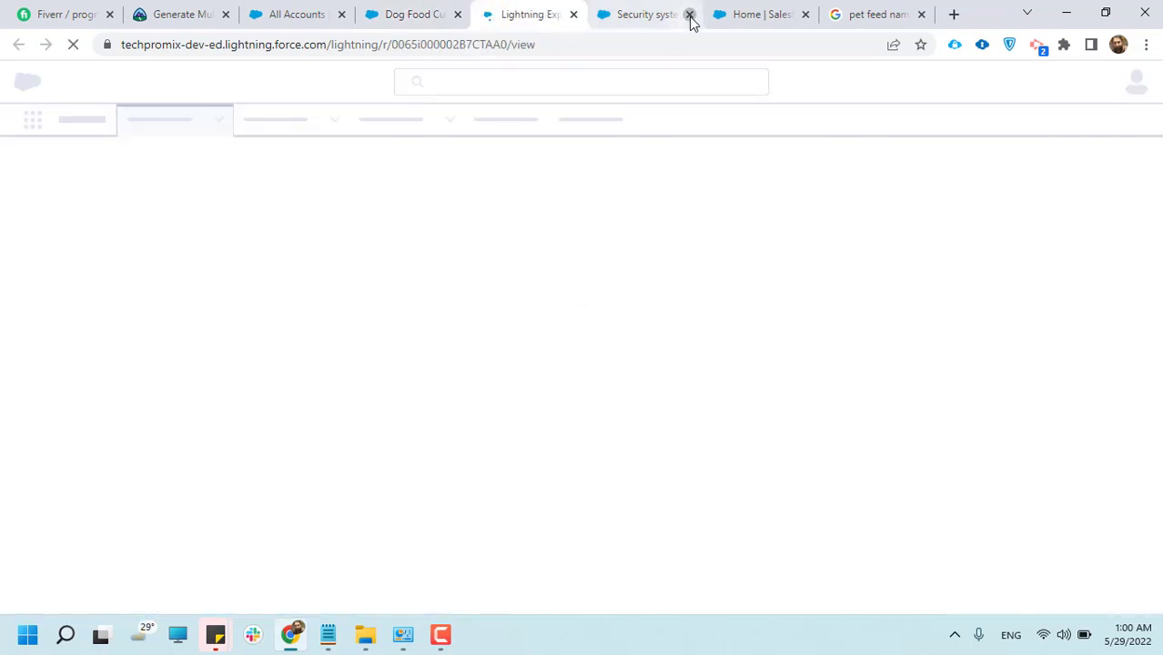
click(690, 15)
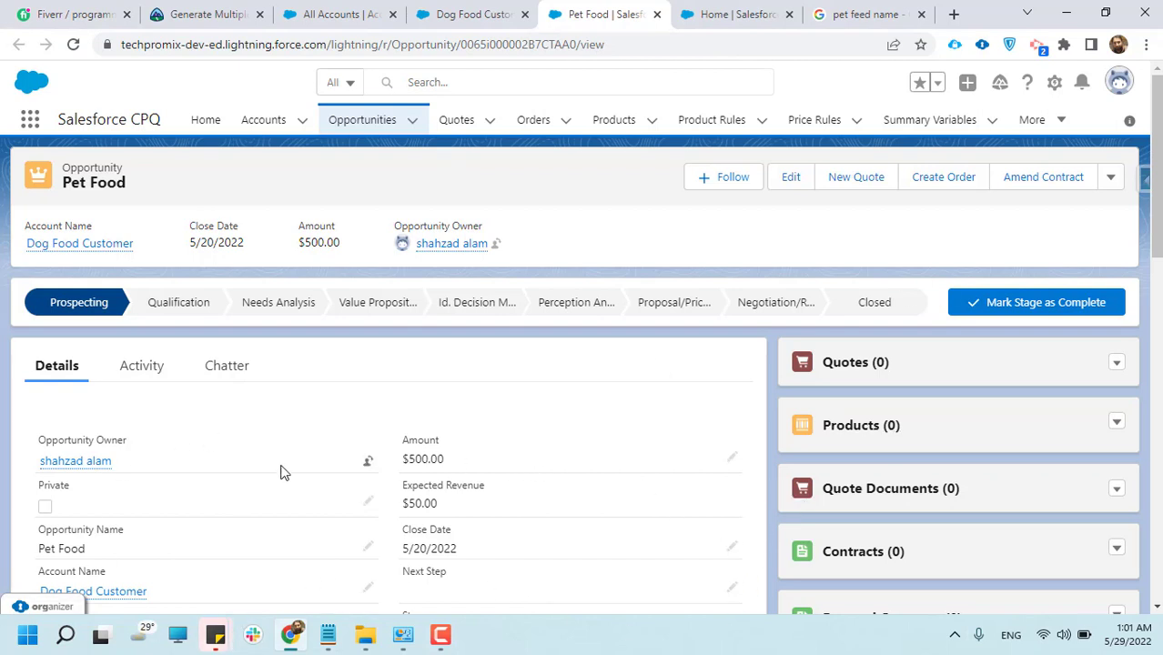
Review the Pet Food opportunity's details and open its related Products list
scroll(283, 469, down, 1)
scroll(725, 462, down, 1)
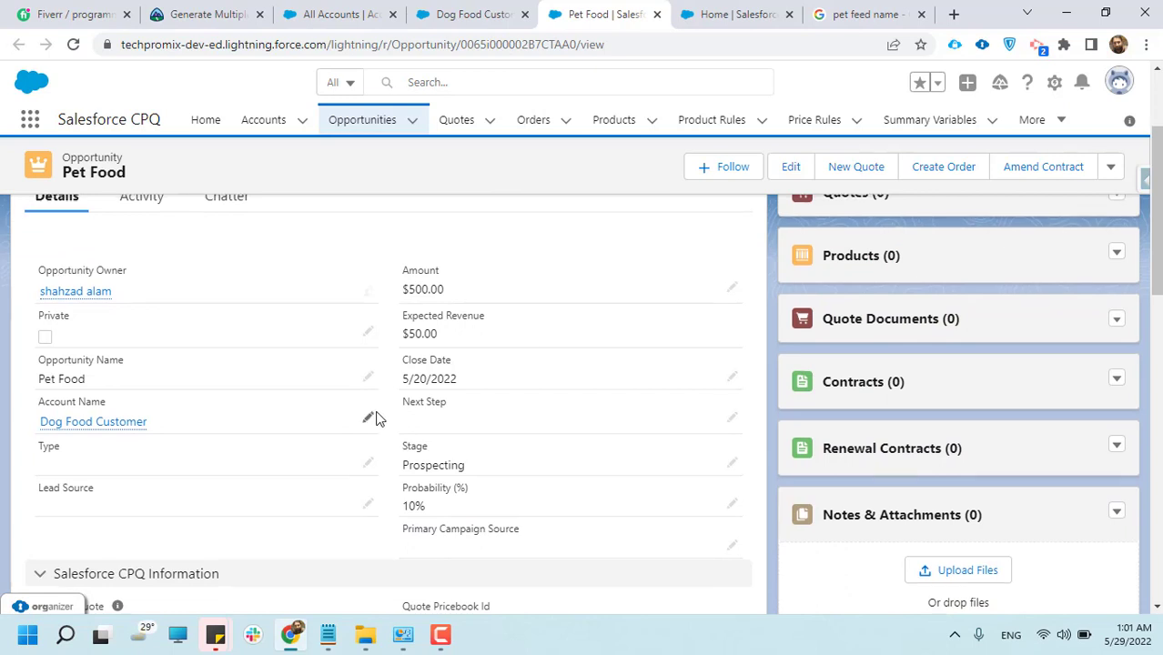
scroll(377, 416, up, 1)
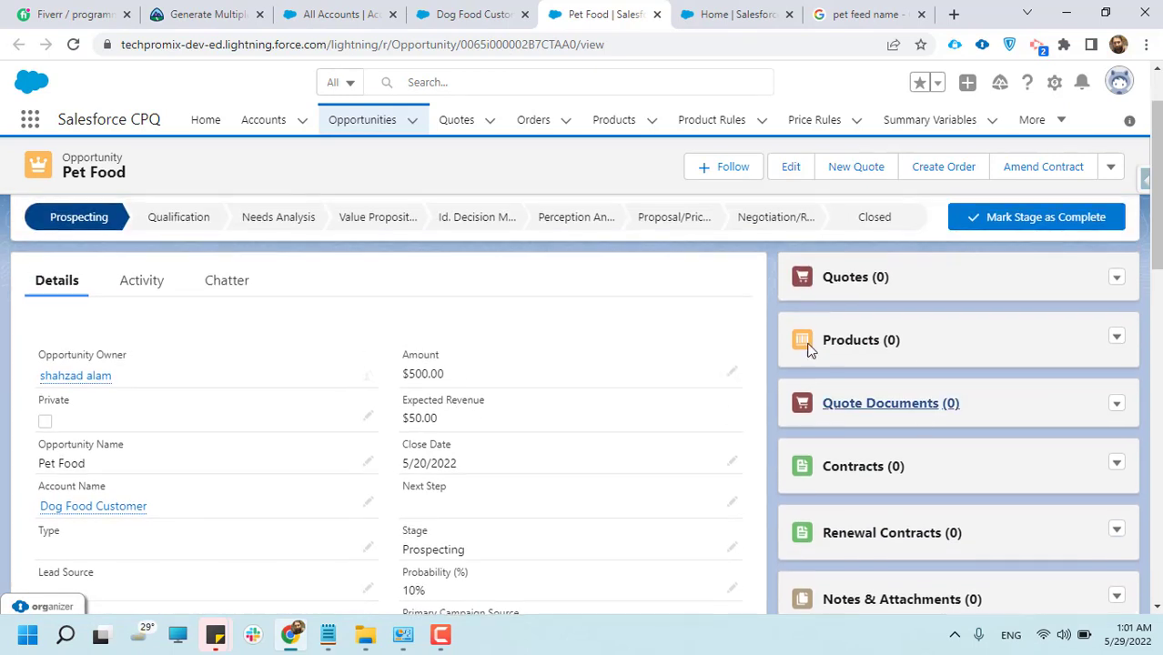
click(877, 344)
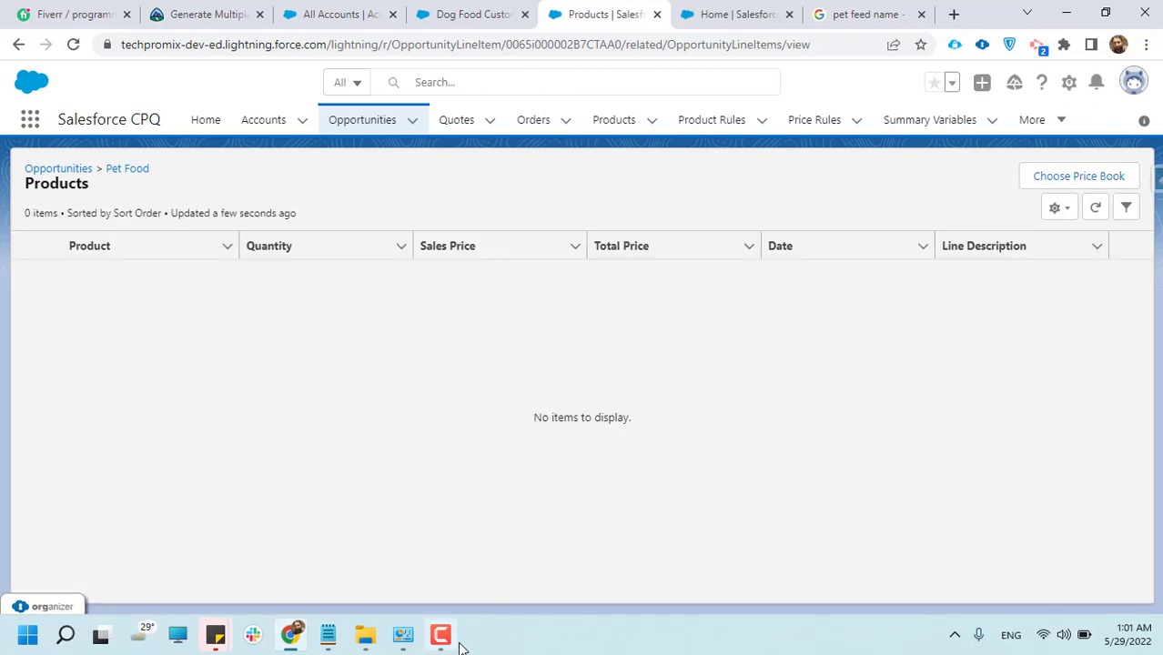
click(440, 634)
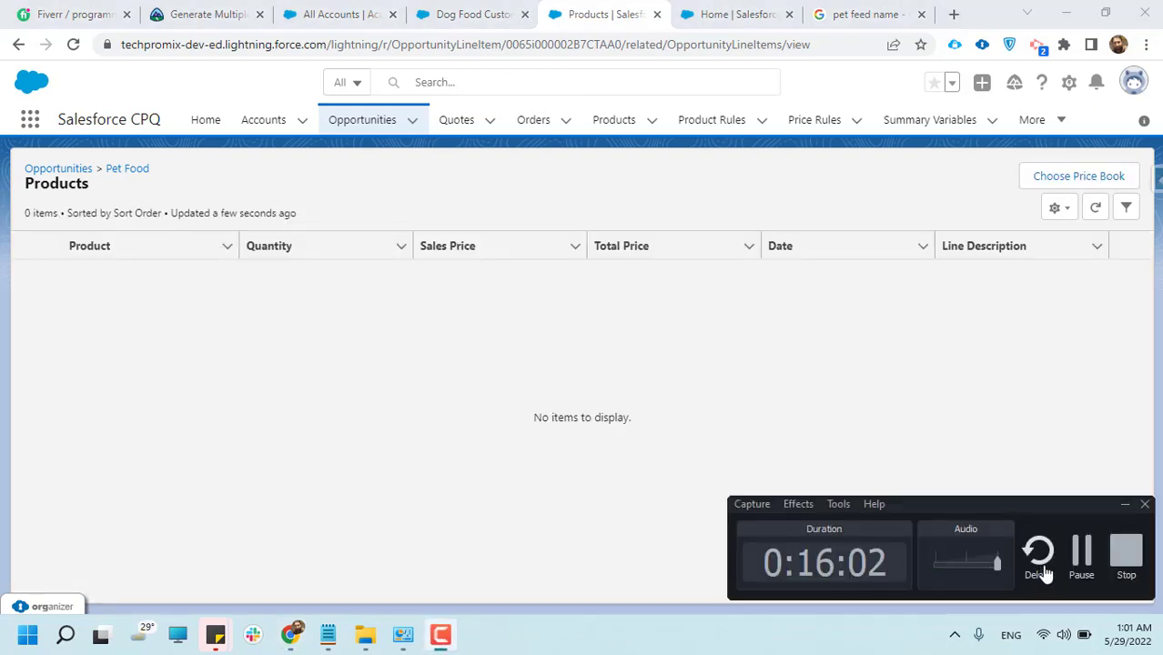
click(1084, 554)
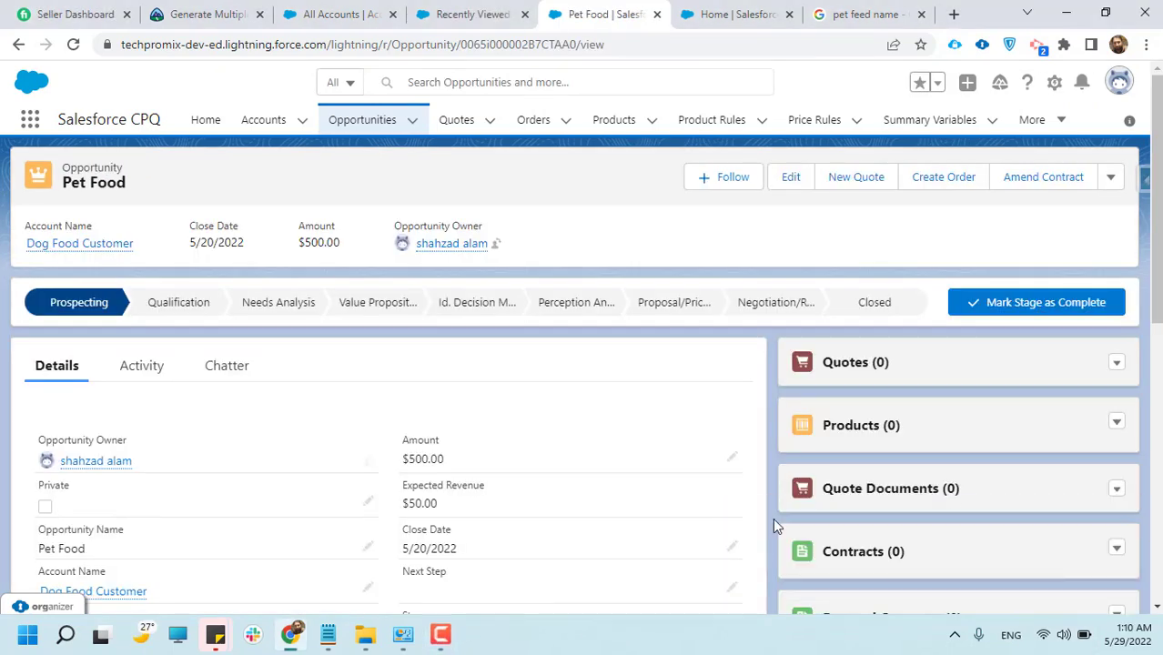
Check the Pet Food opportunity's details and the actions available for its related quotes
scroll(488, 476, down, 1)
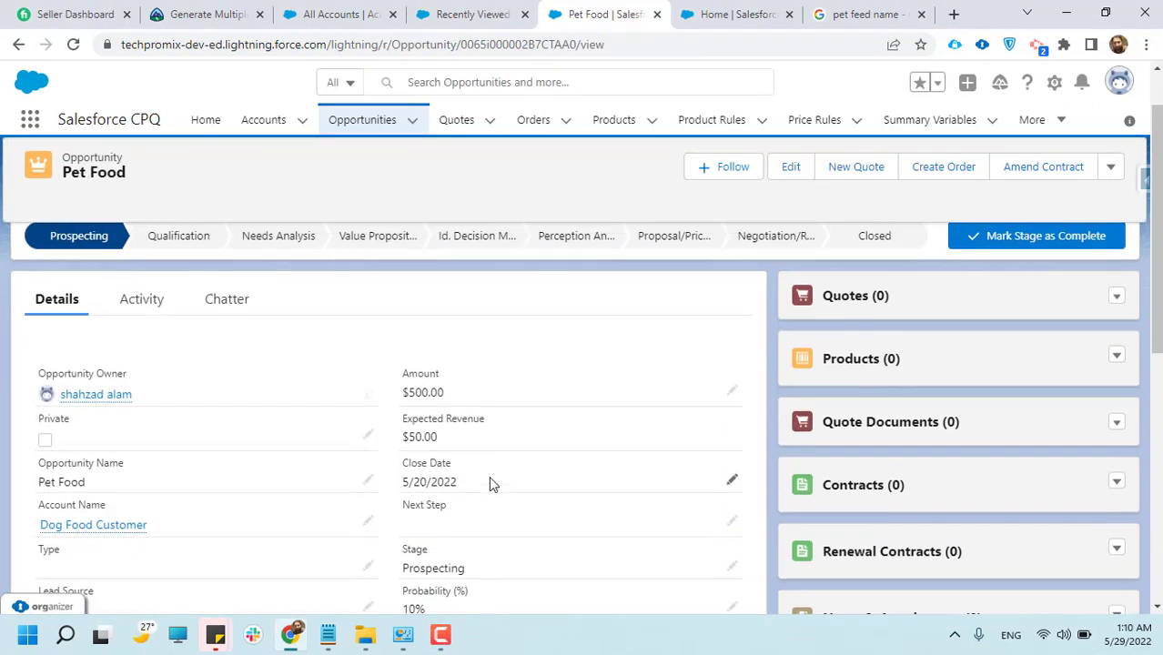
scroll(300, 407, up, 1)
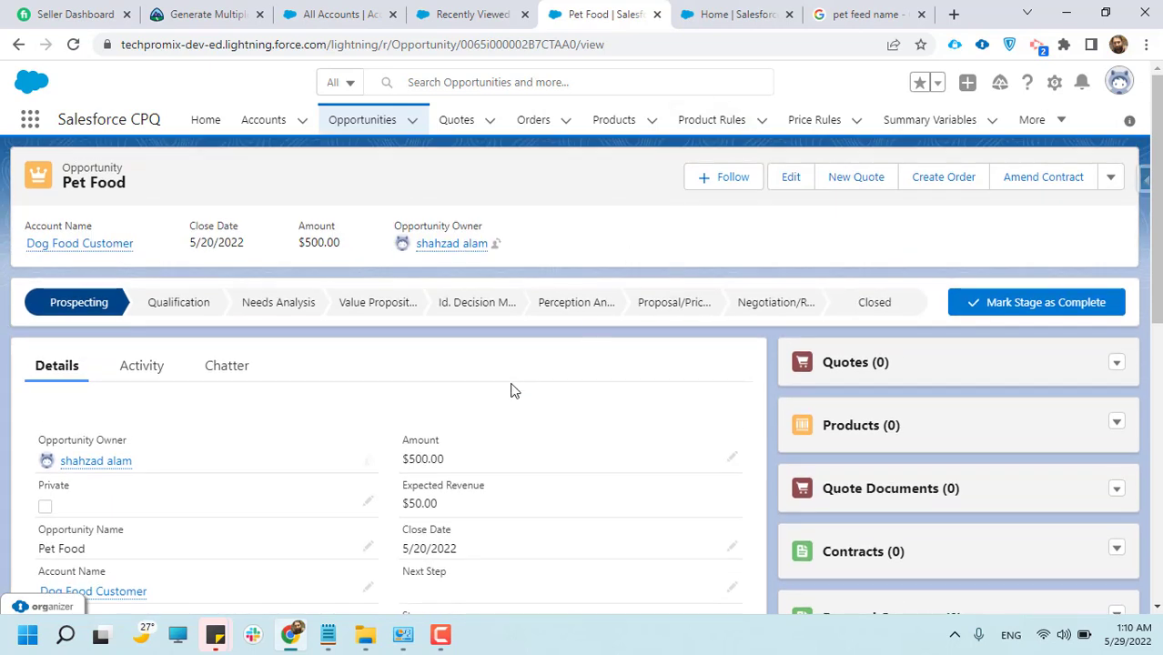
scroll(665, 434, down, 1)
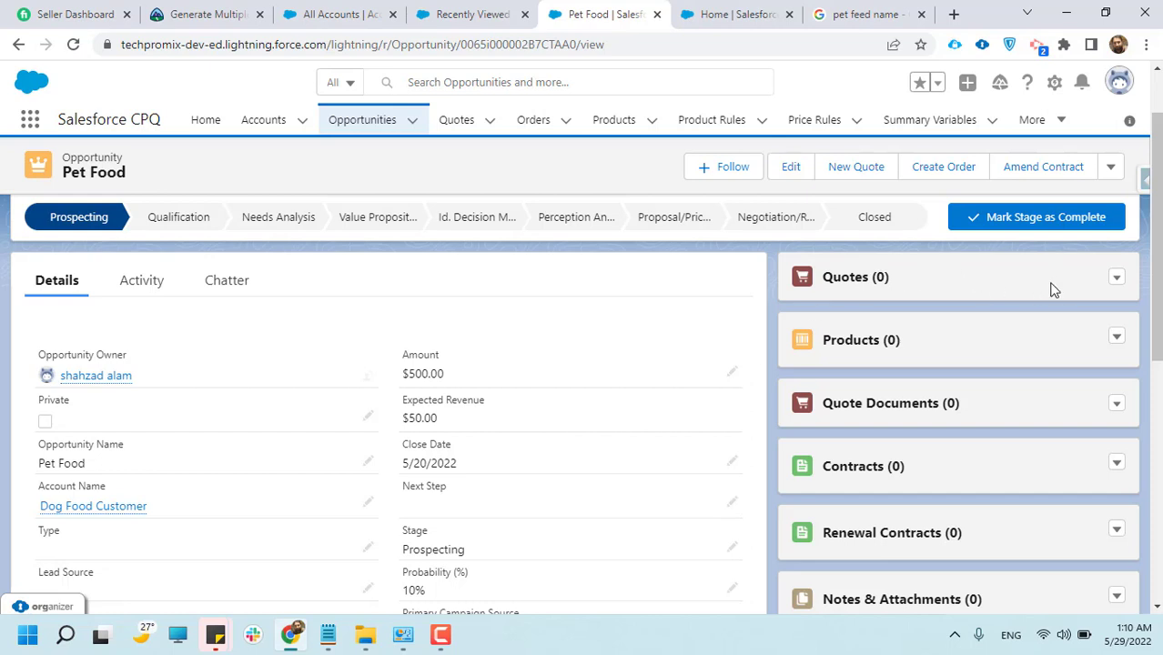
scroll(796, 298, up, 2)
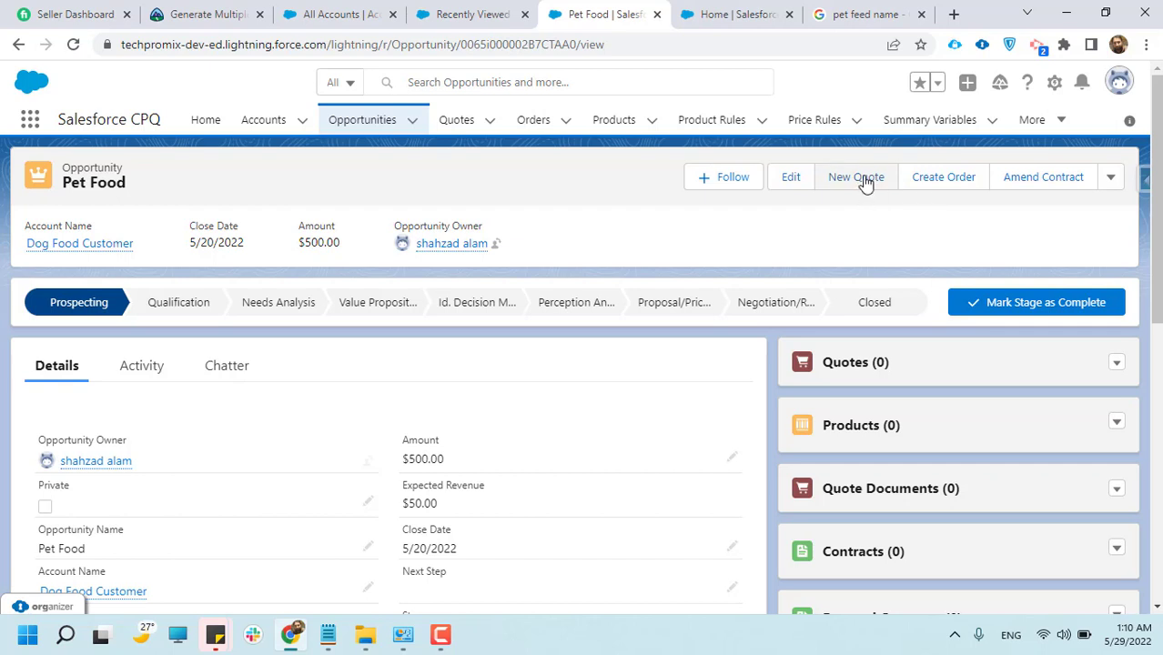
click(1117, 364)
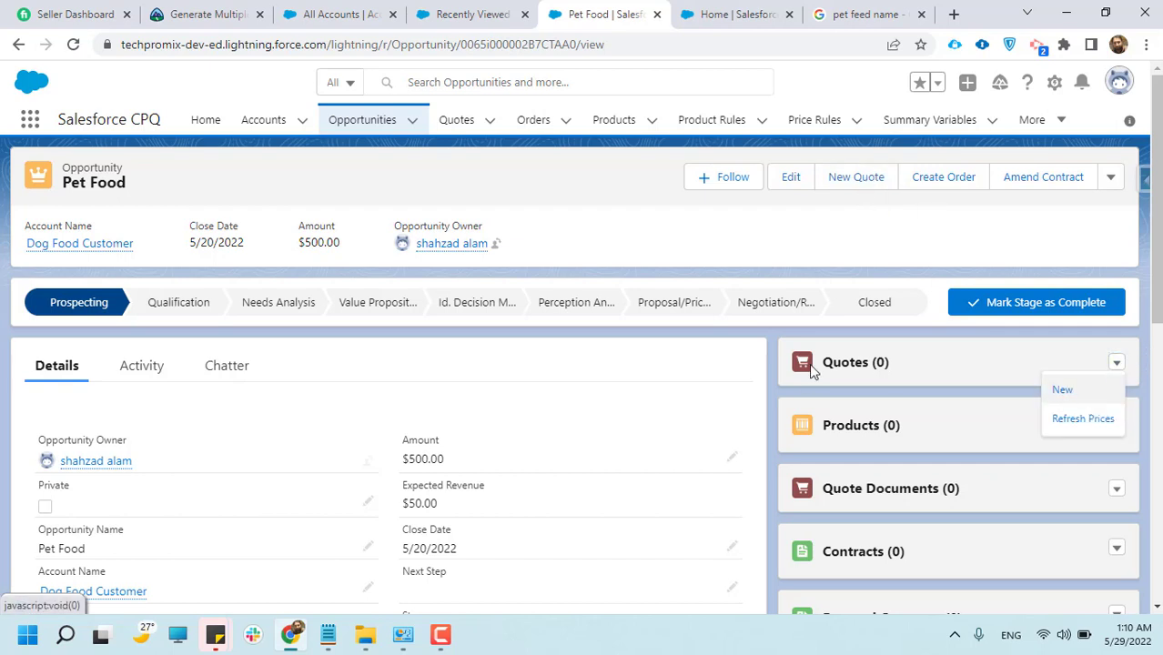
Create a primary quote for the opportunity with start and end dates of 5/28/2022, leaving the subscription term blank
click(857, 179)
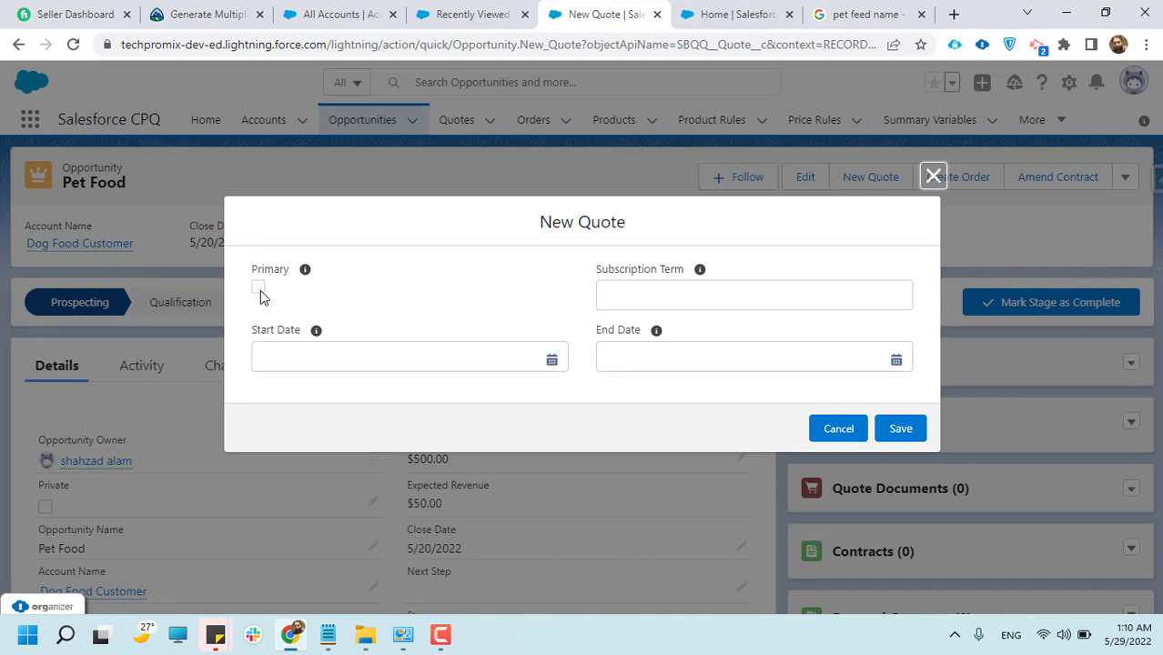
click(258, 288)
click(303, 355)
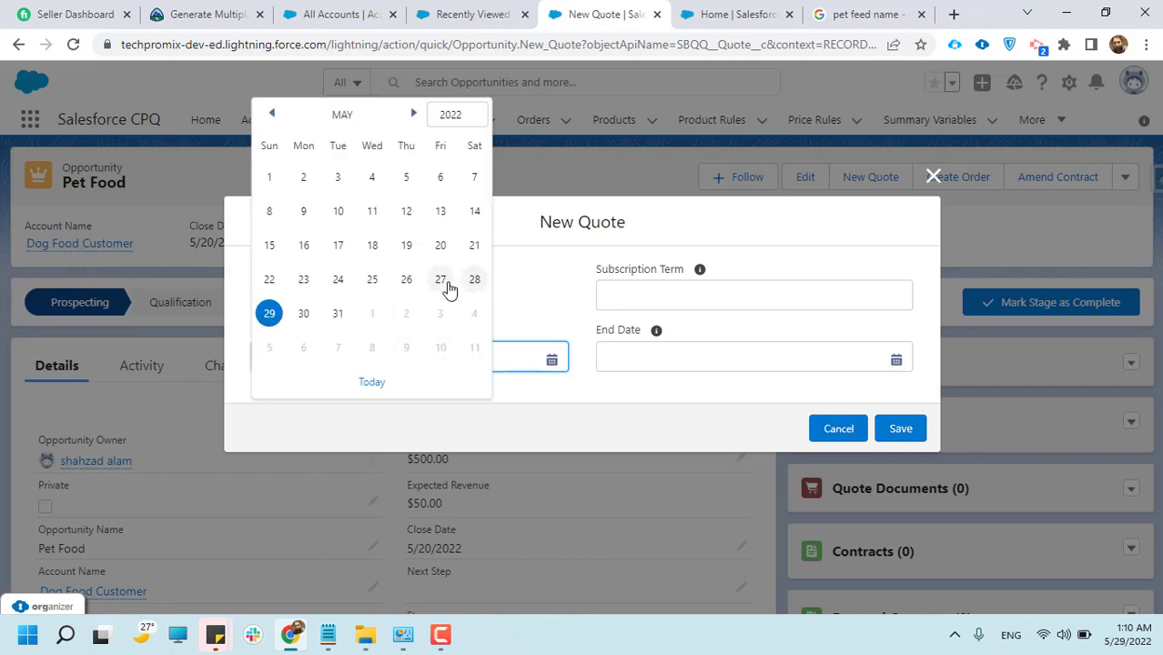
click(474, 280)
click(698, 355)
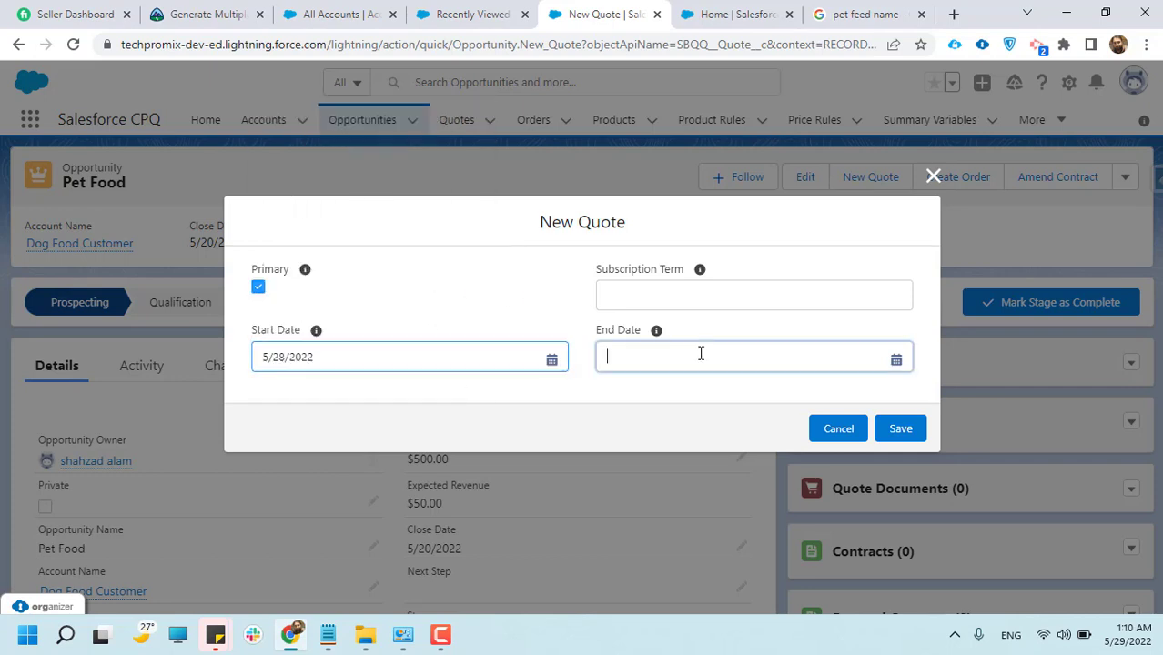
click(816, 282)
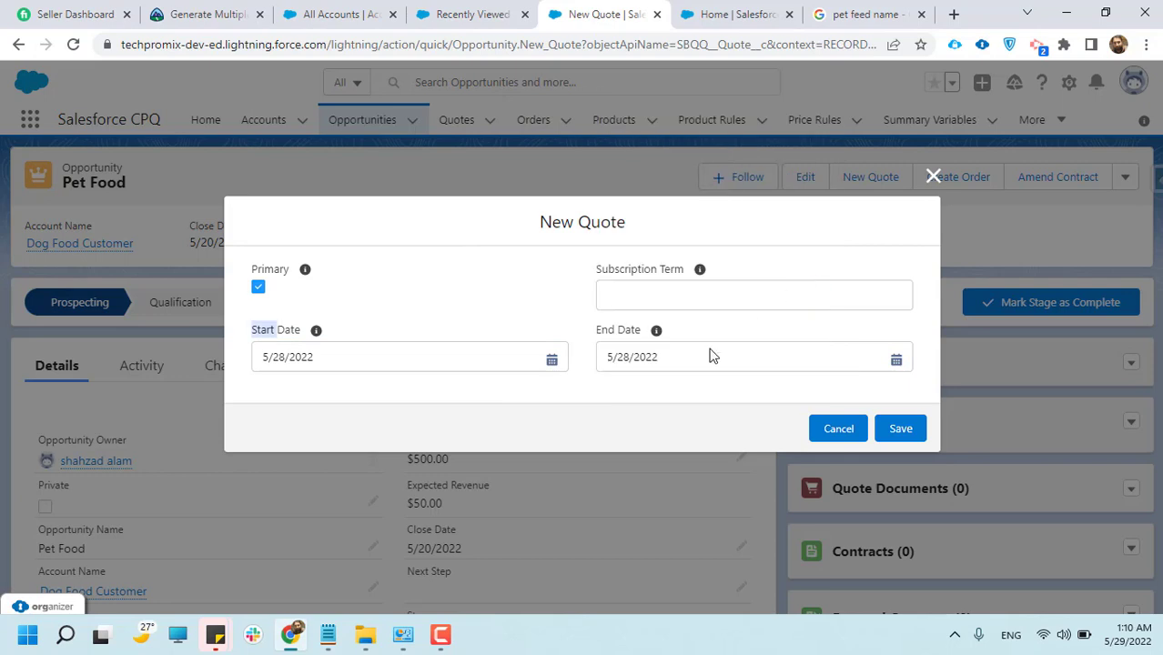
click(671, 300)
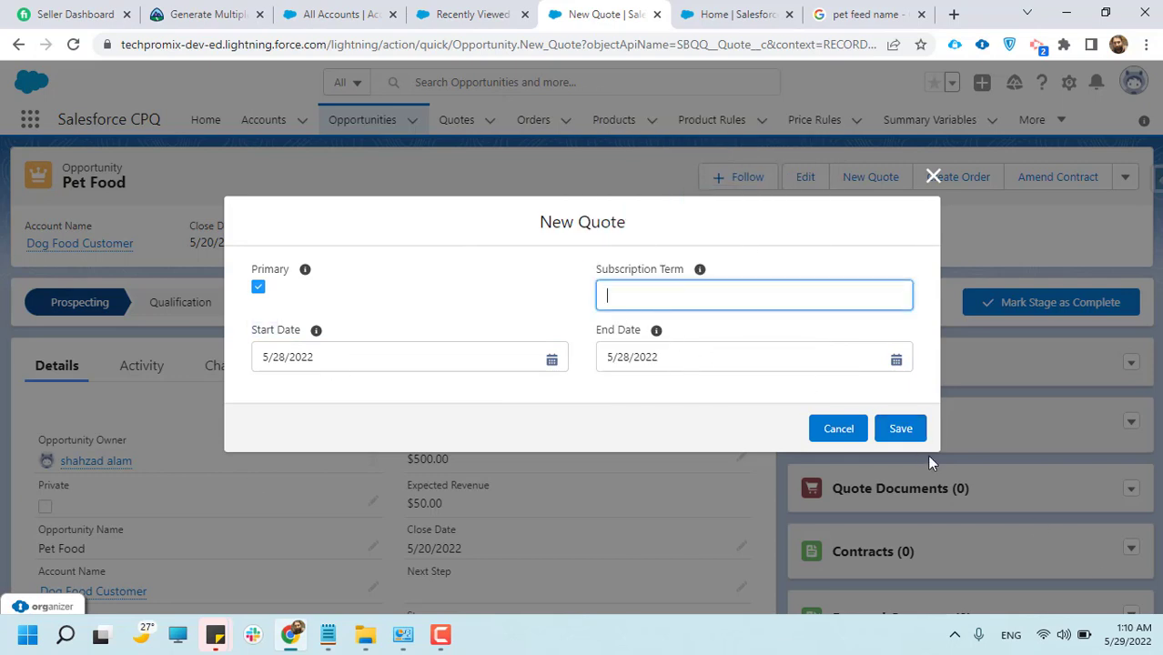
click(901, 432)
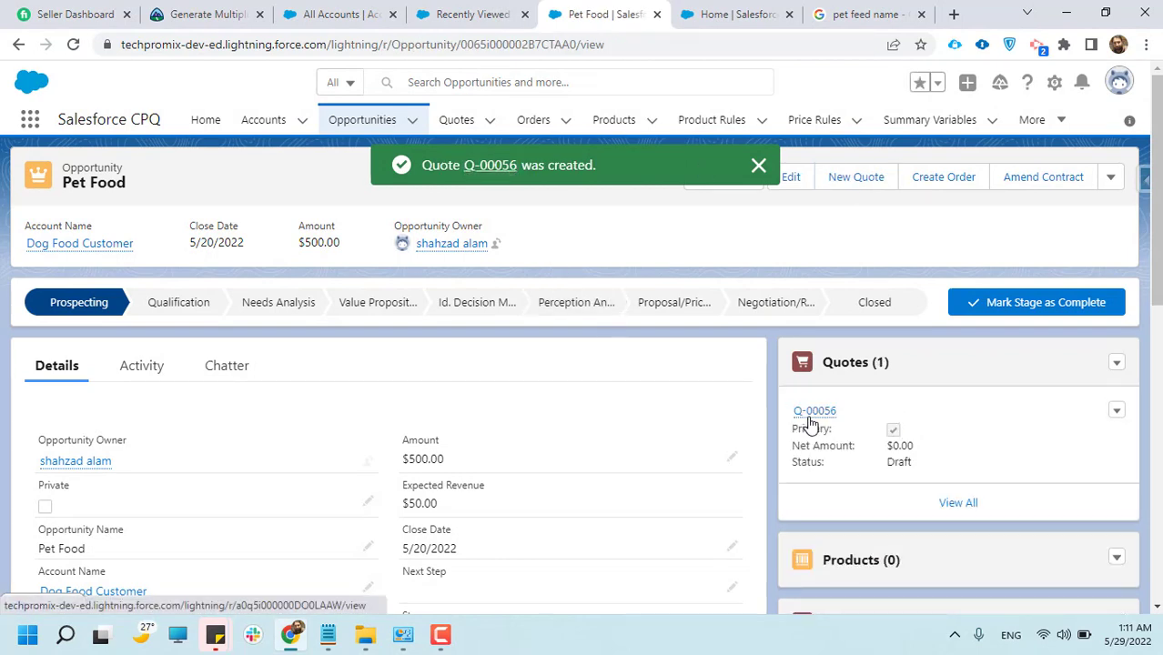
Open the newly created quote from the Pet Food opportunity's related quotes
mouse_move(812, 423)
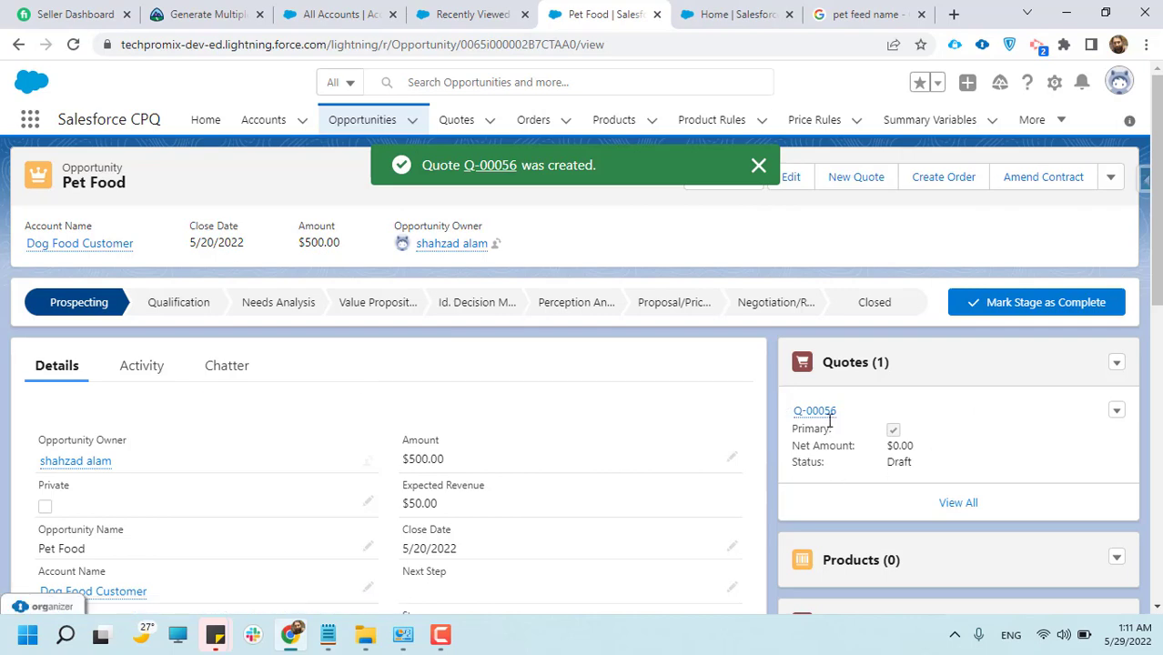
scroll(830, 420, down, 1)
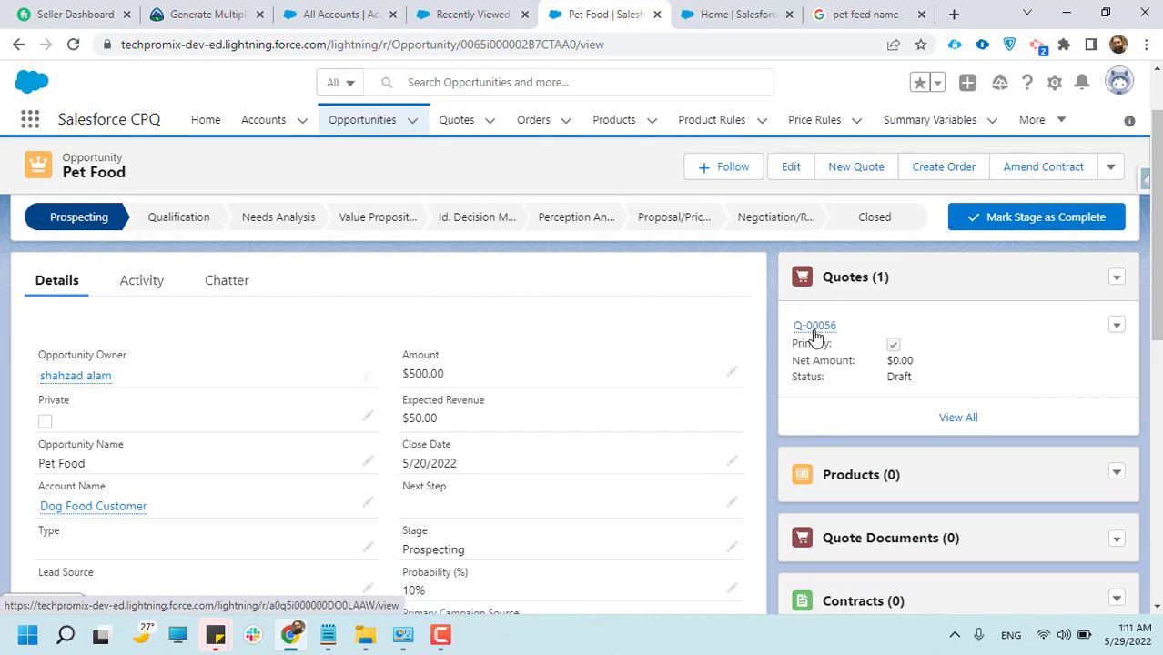
mouse_move(814, 330)
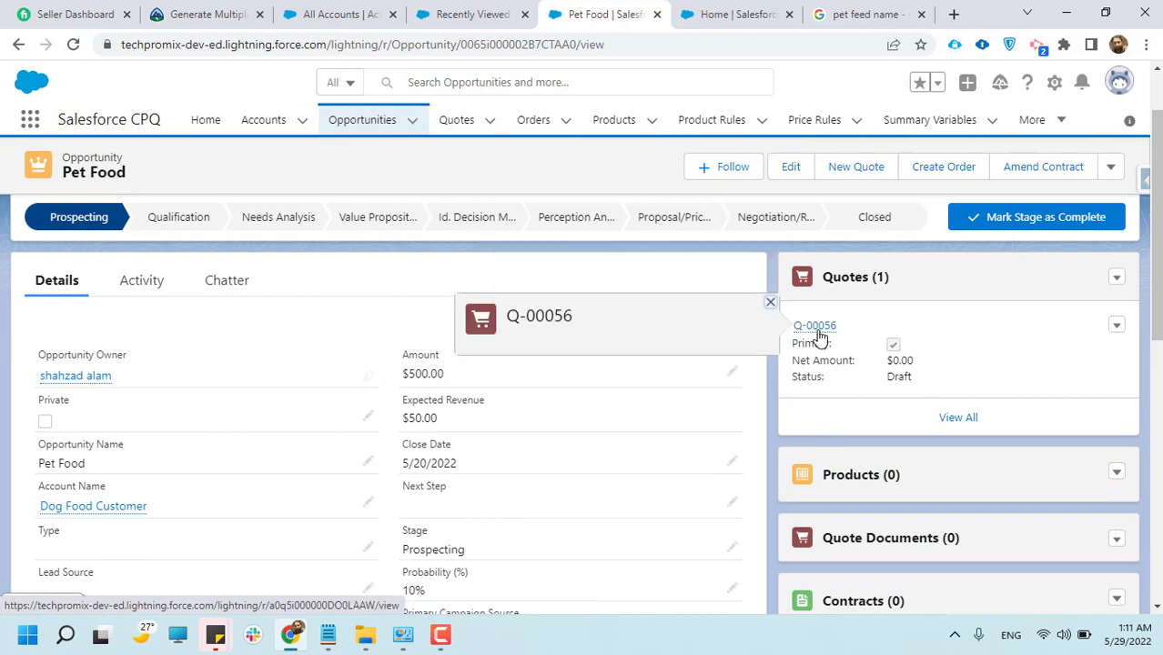
click(816, 329)
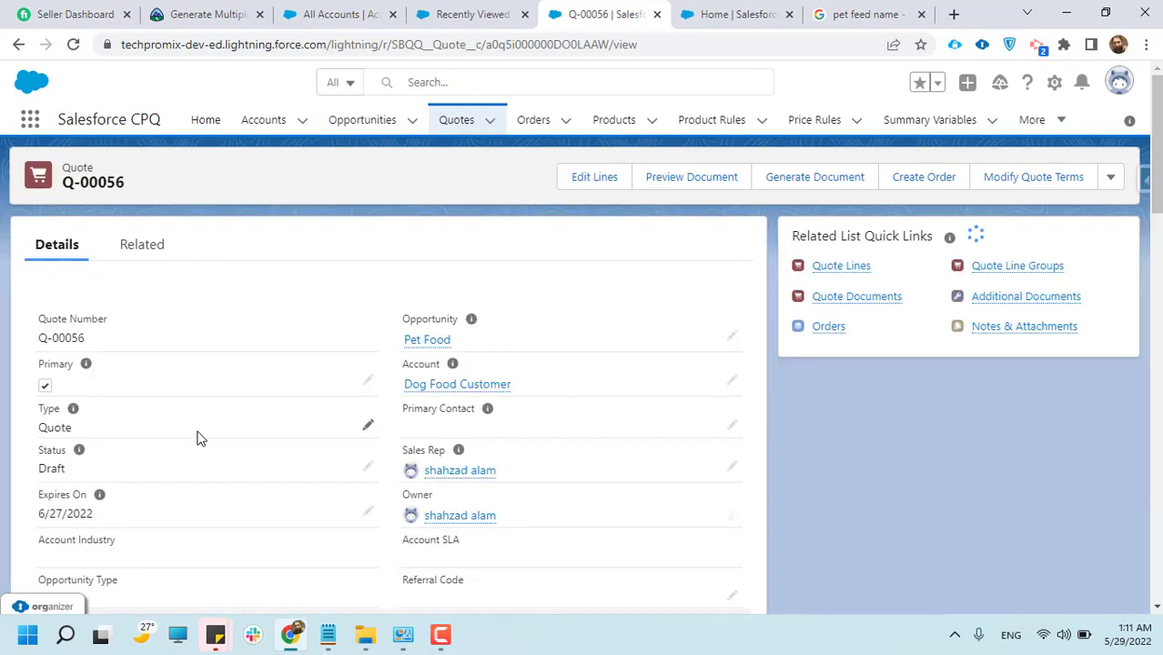
Examine the quote's number and general details, then its contract, billing, pricing, quote options and address information
drag(43, 338, 107, 343)
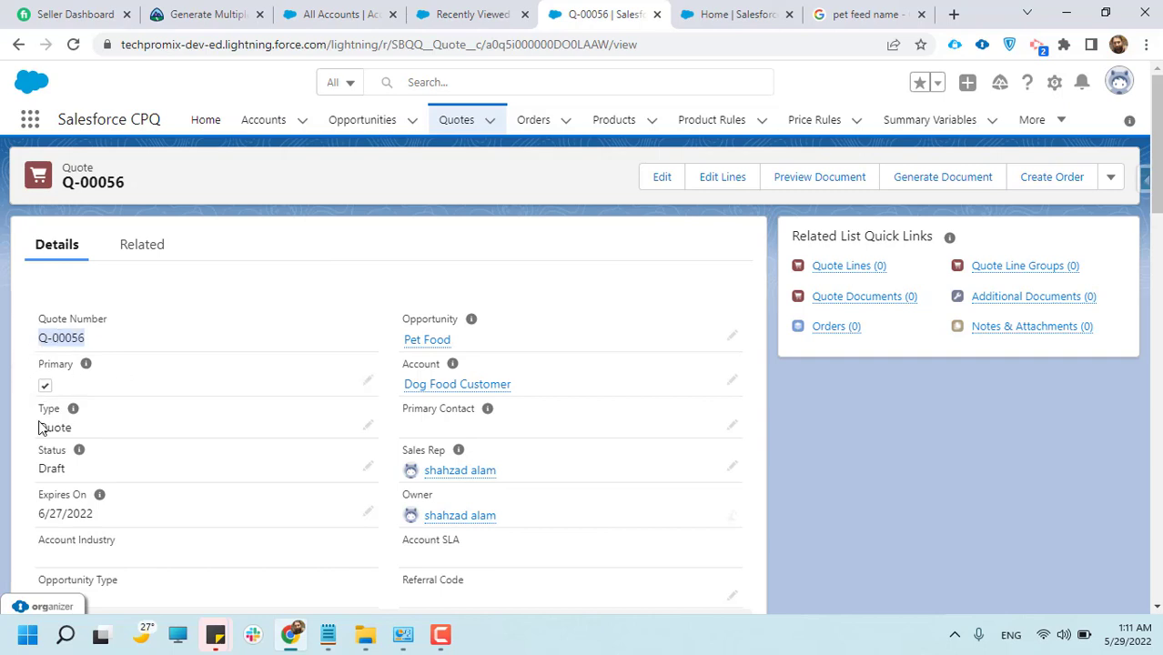
scroll(102, 455, down, 3)
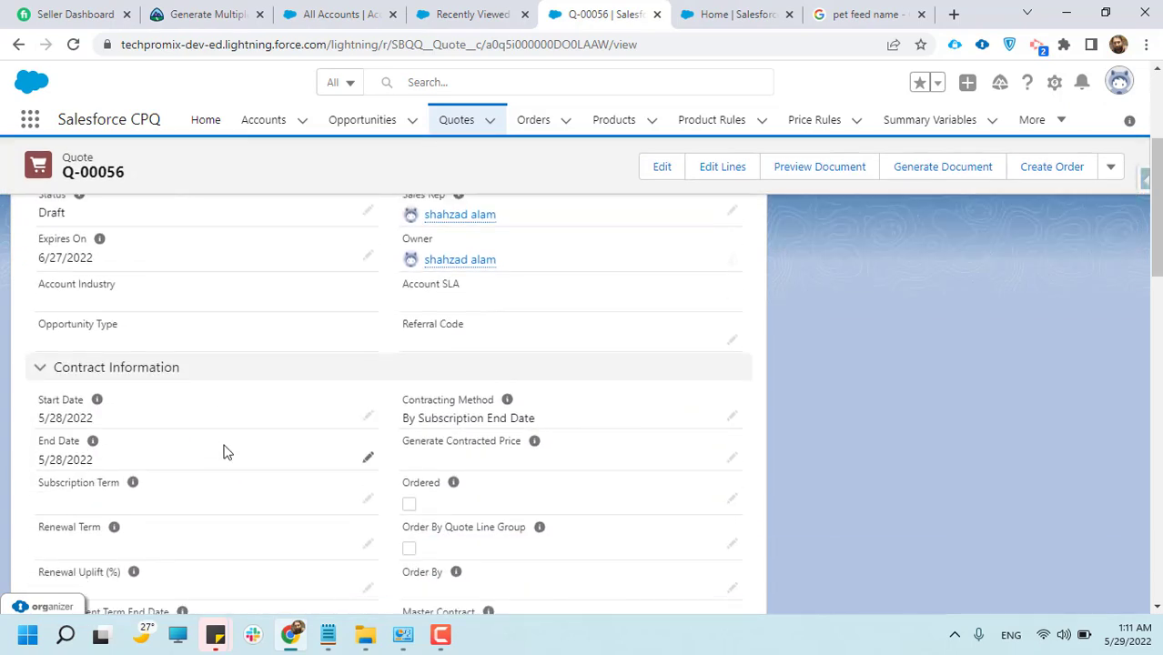
scroll(223, 449, up, 1)
scroll(65, 384, down, 2)
scroll(260, 342, down, 10)
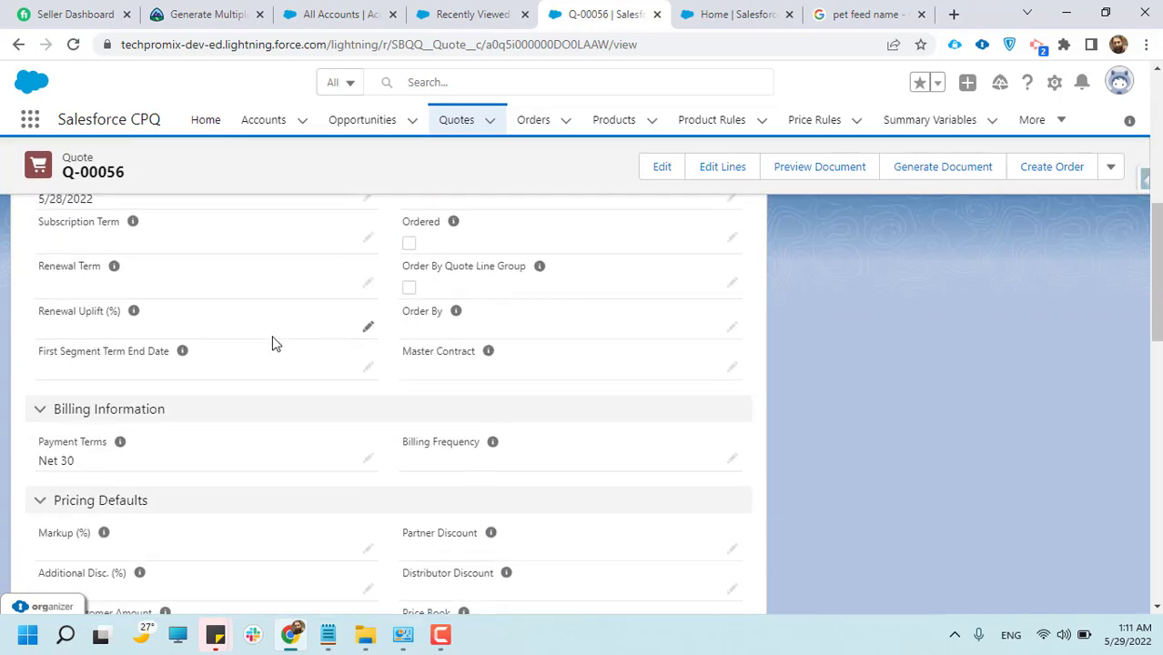
scroll(203, 467, down, 1)
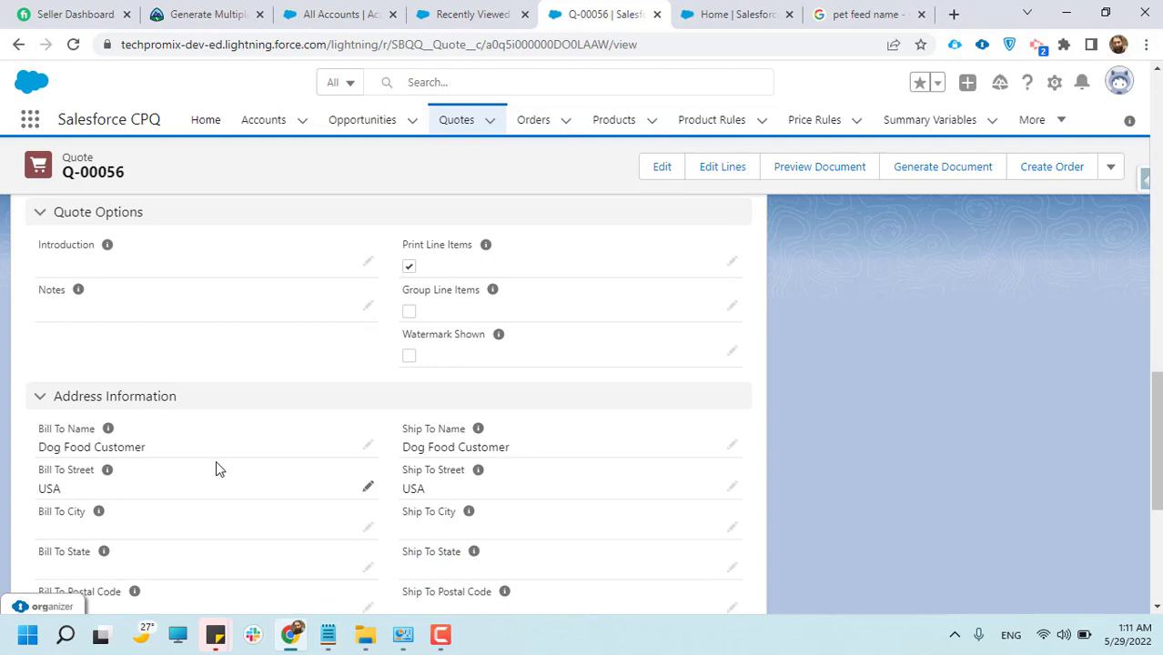
Open the quote's line editor and check its Additional Disc. (%) field
scroll(216, 469, down, 4)
scroll(239, 447, up, 14)
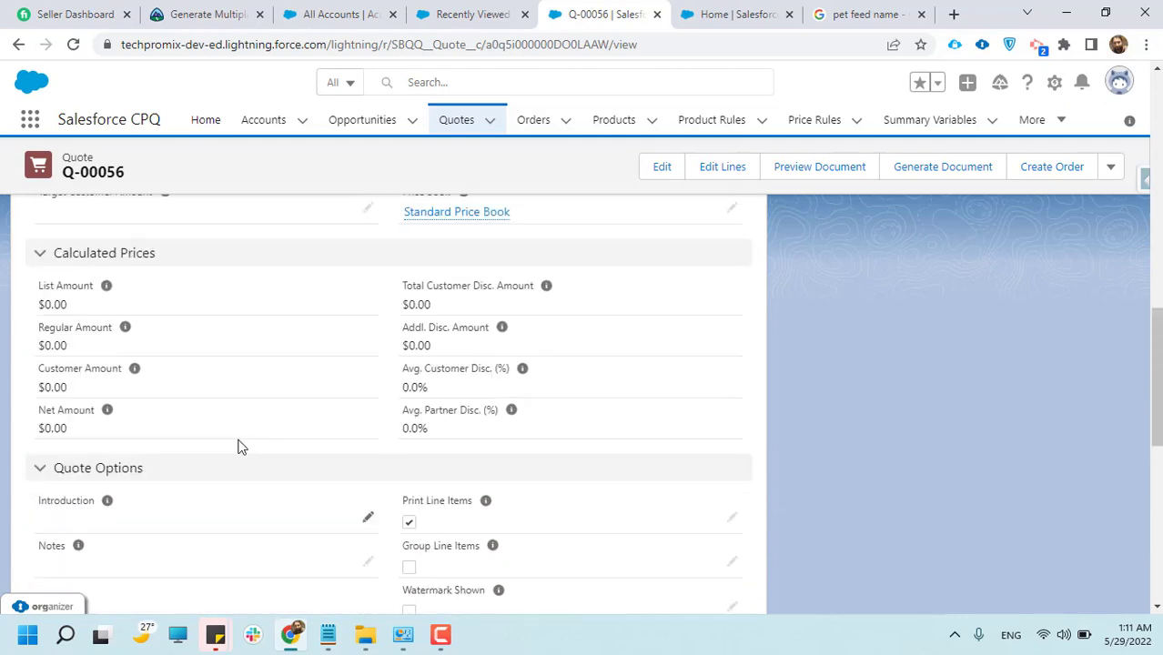
scroll(253, 420, up, 3)
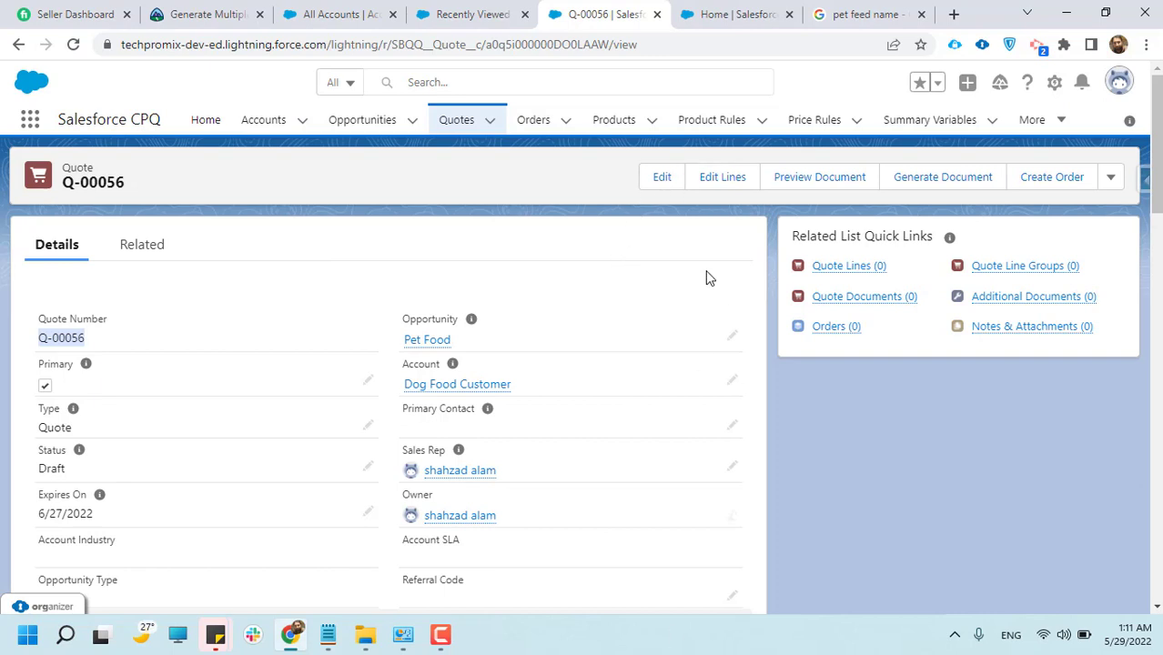
click(714, 179)
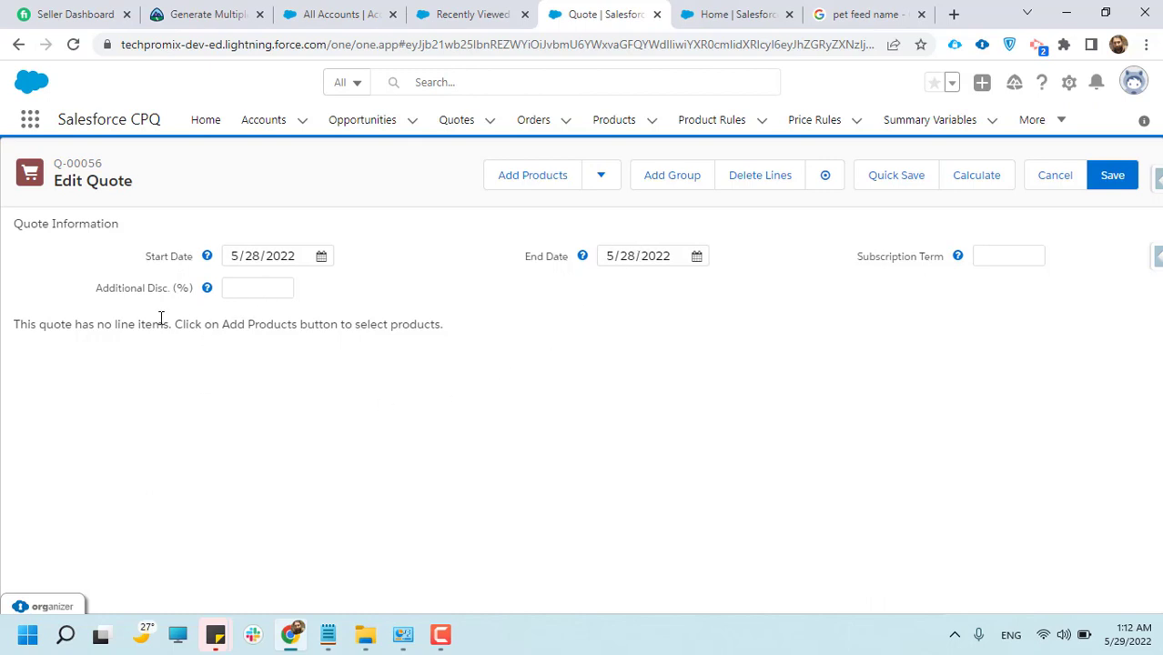
drag(95, 287, 283, 285)
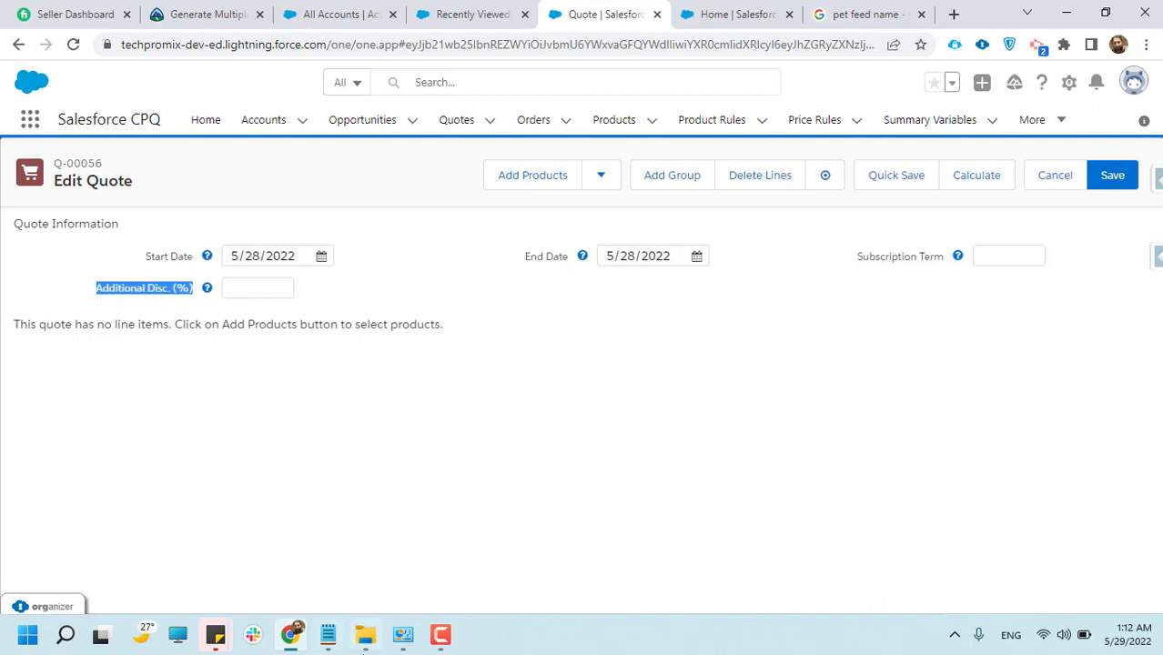
click(433, 568)
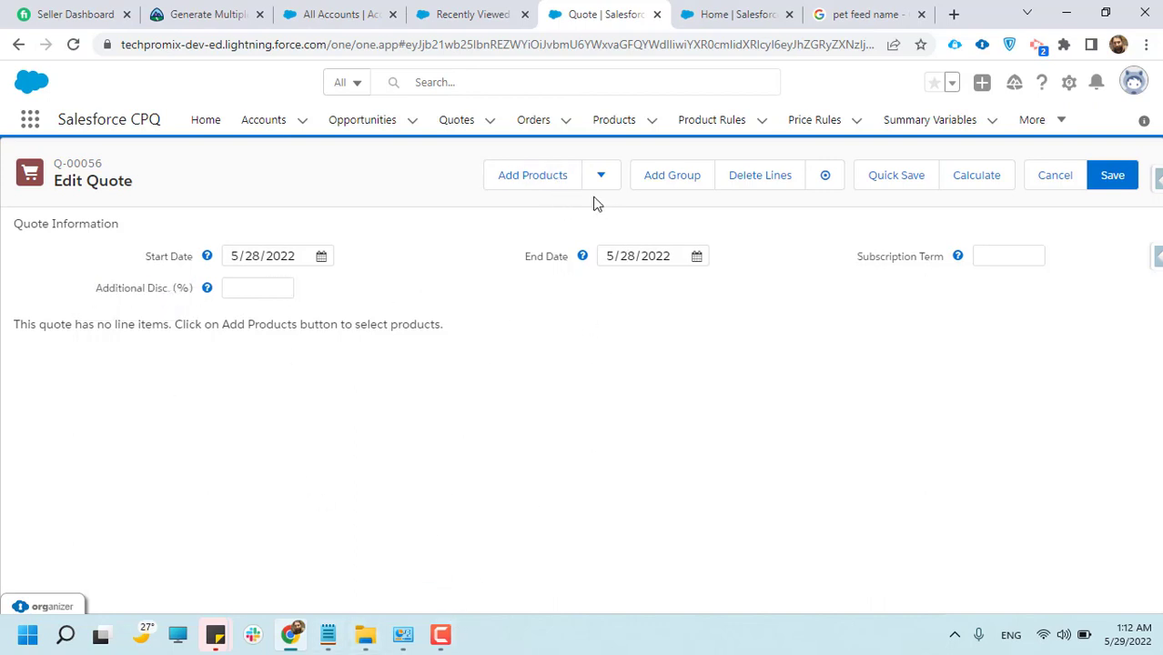
Open product selection for the quote and browse the available products with their codes, families and list prices
click(534, 177)
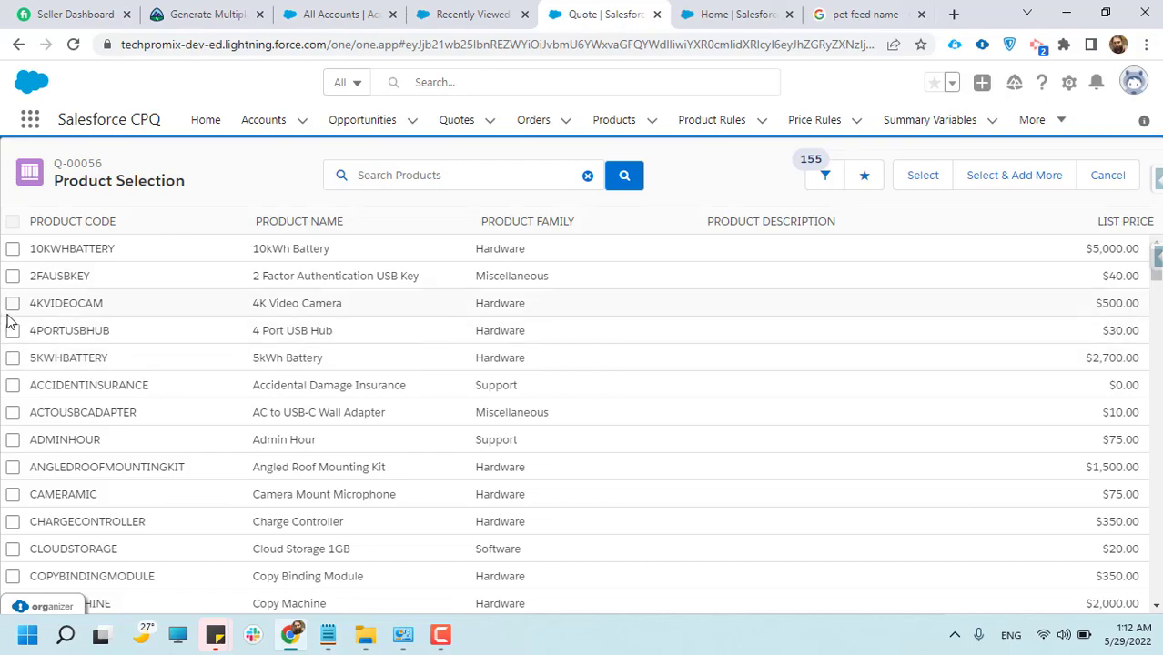
scroll(37, 322, down, 5)
scroll(78, 415, down, 15)
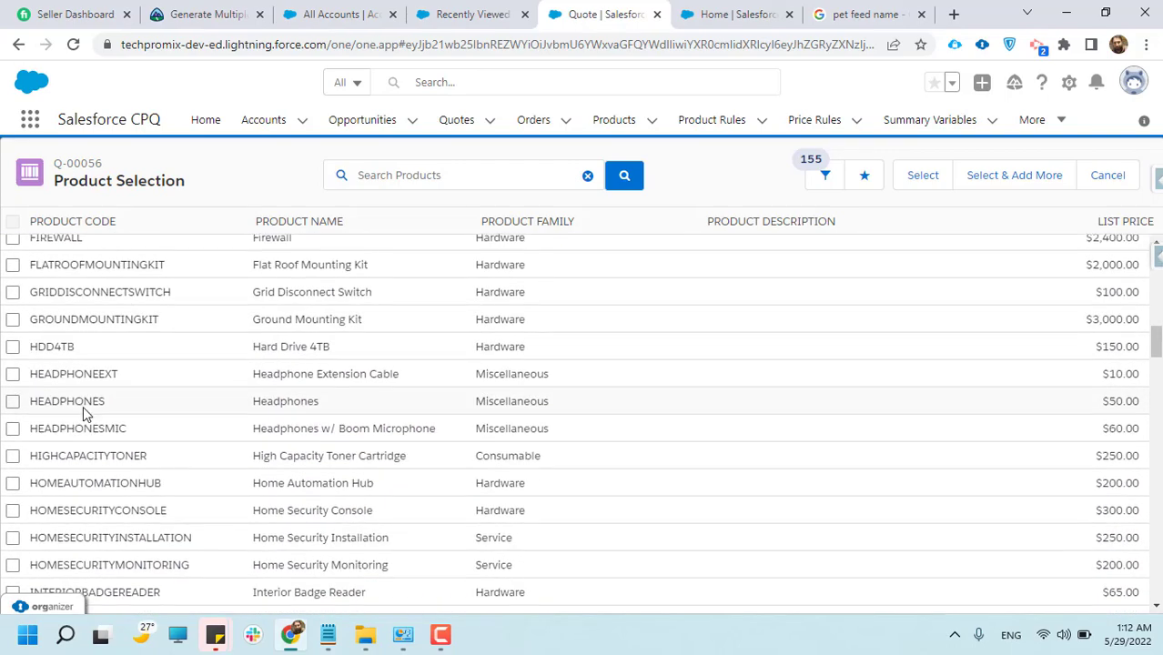
scroll(90, 411, up, 15)
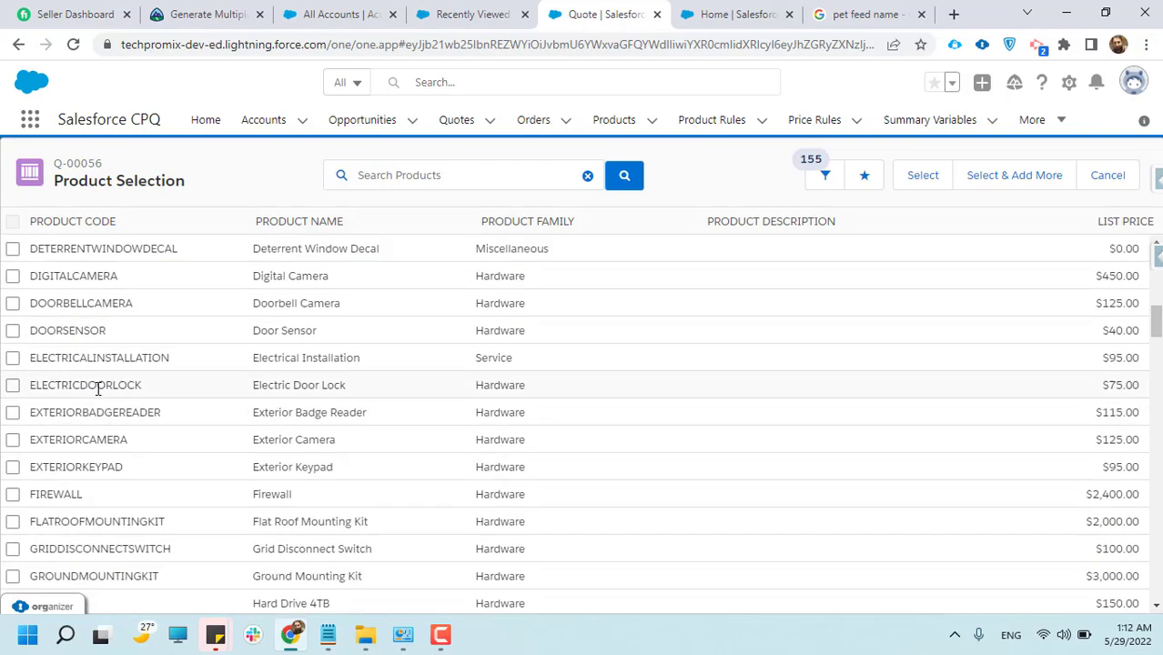
scroll(97, 388, up, 10)
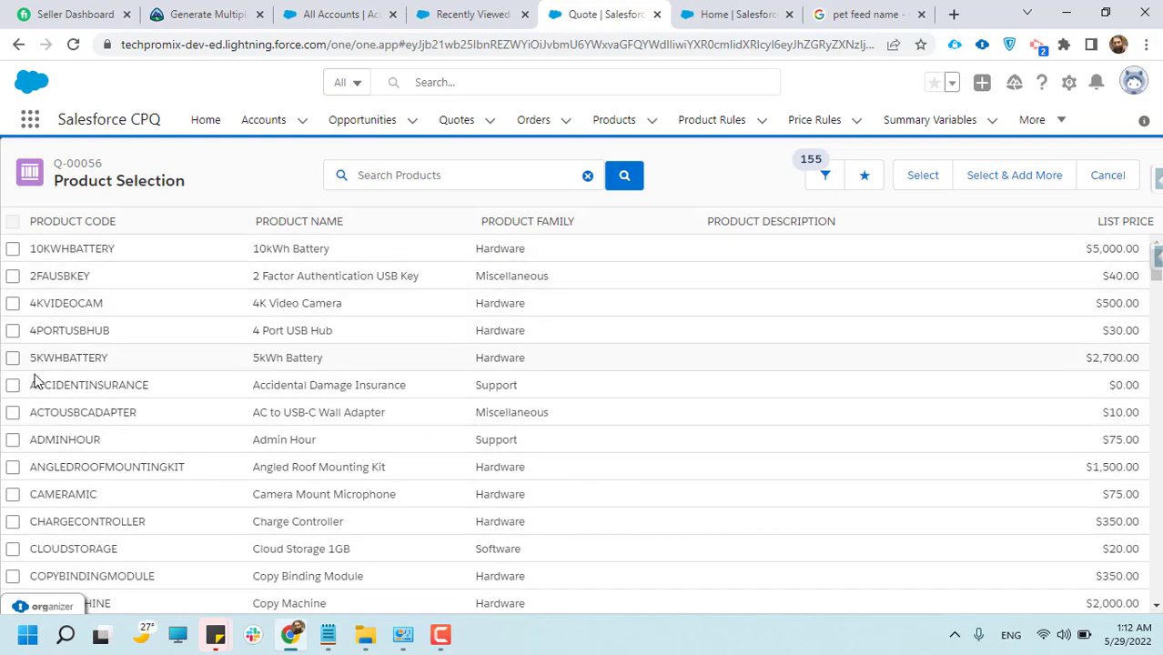
scroll(34, 410, down, 3)
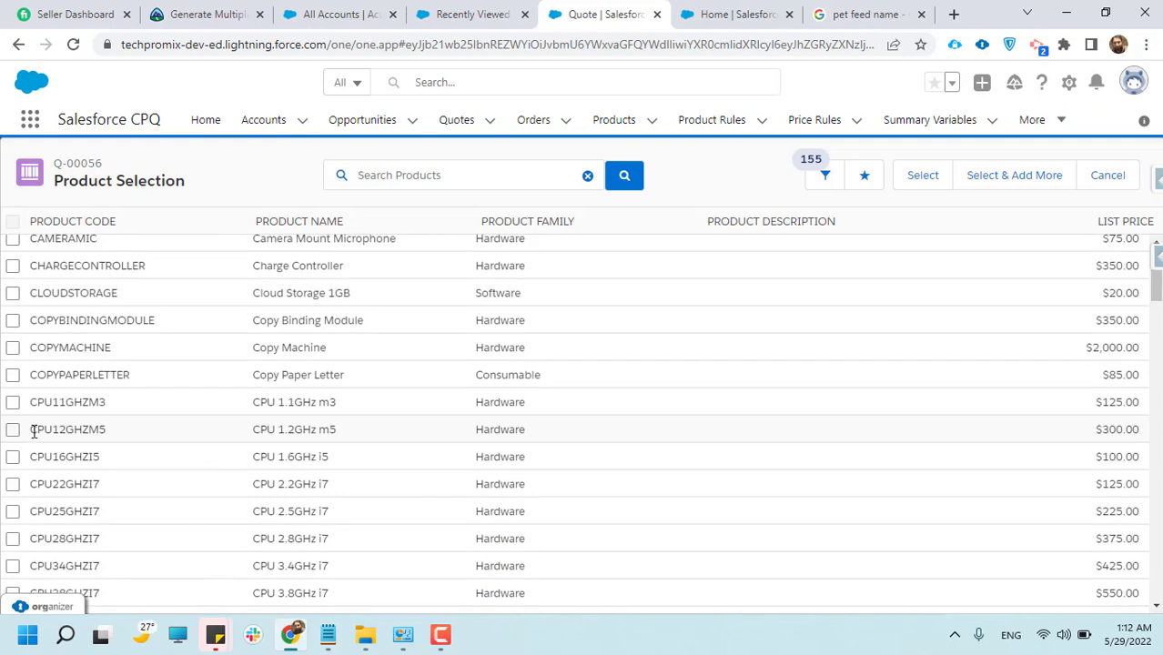
scroll(34, 429, down, 10)
scroll(34, 451, up, 2)
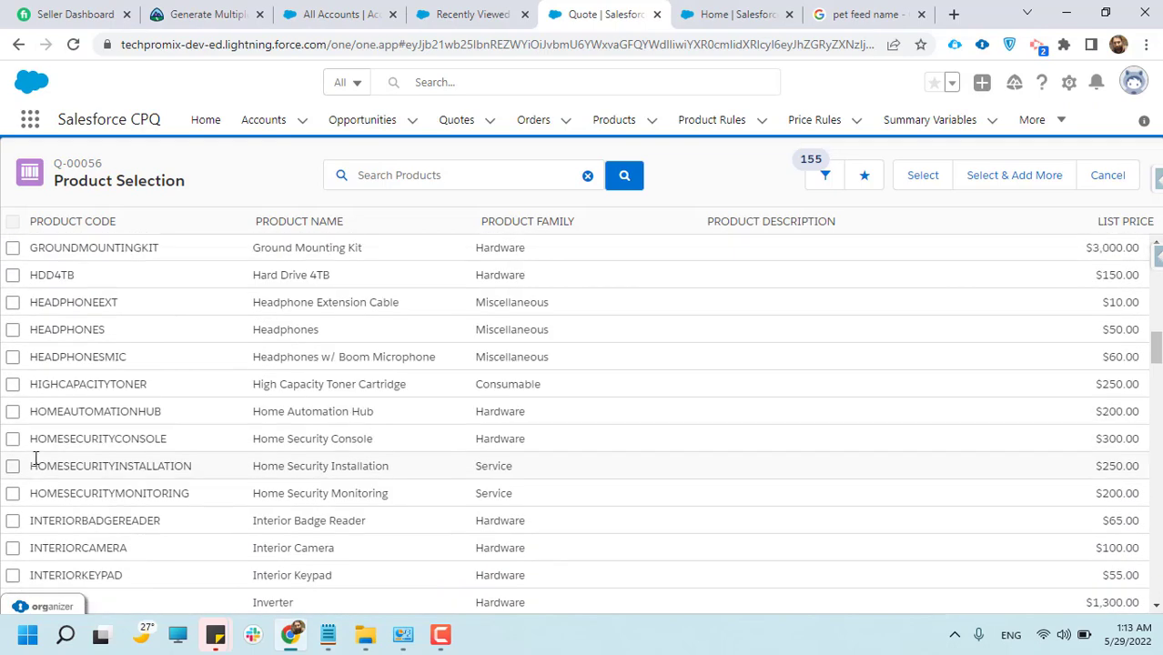
scroll(36, 464, up, 8)
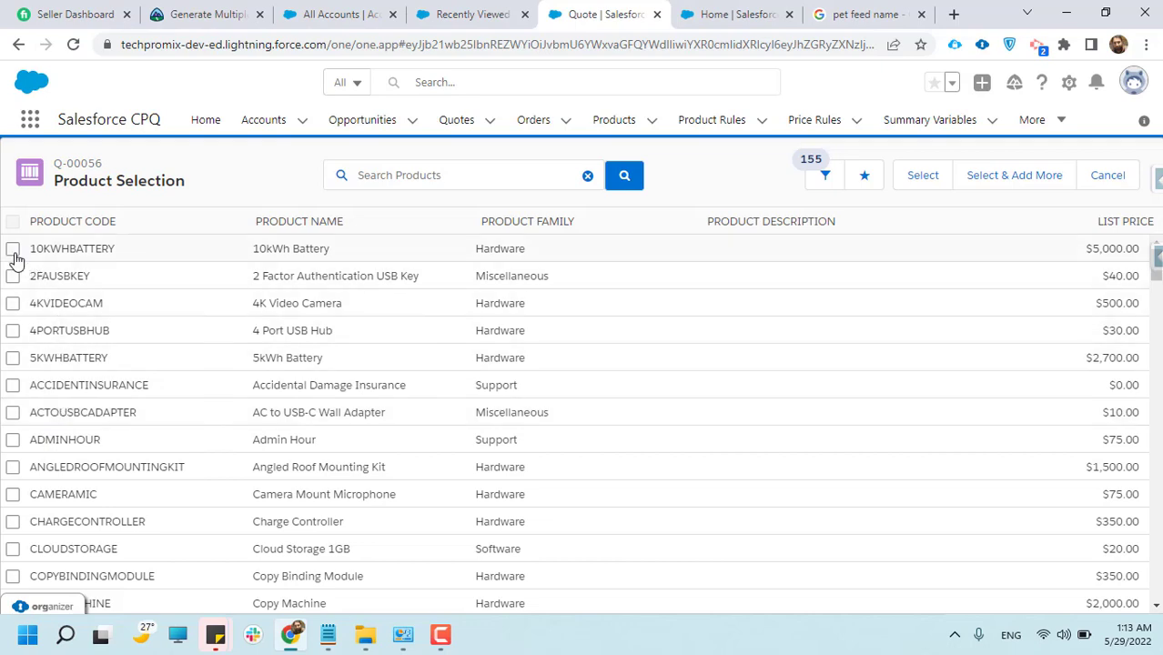
scroll(13, 473, down, 4)
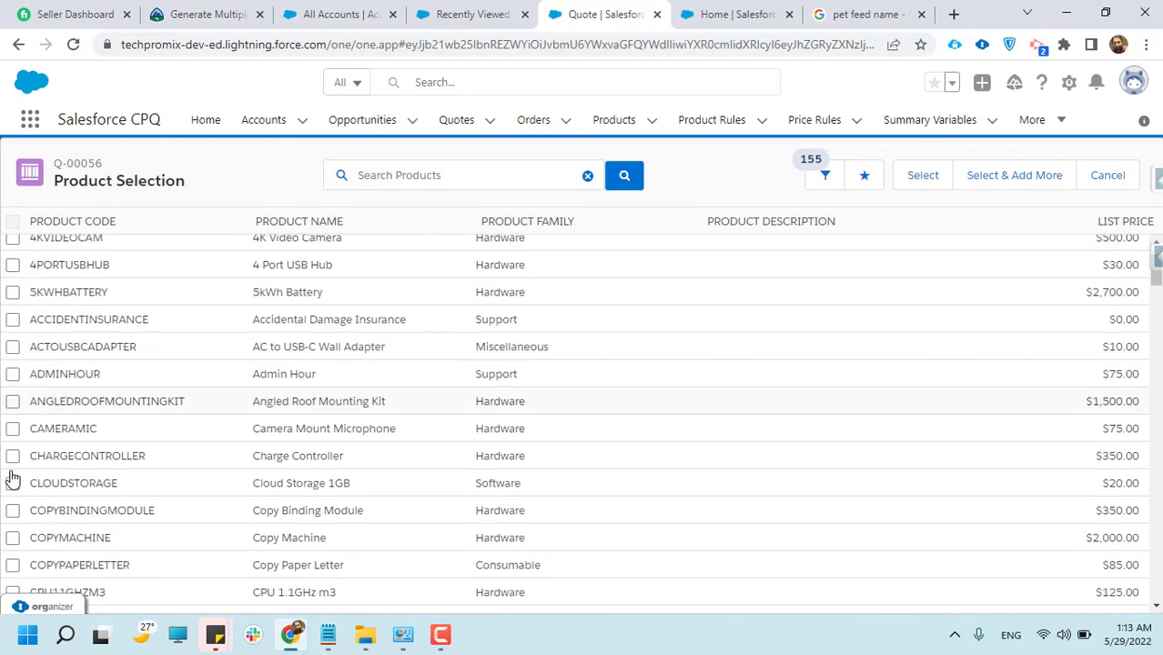
scroll(13, 474, up, 2)
scroll(13, 478, up, 3)
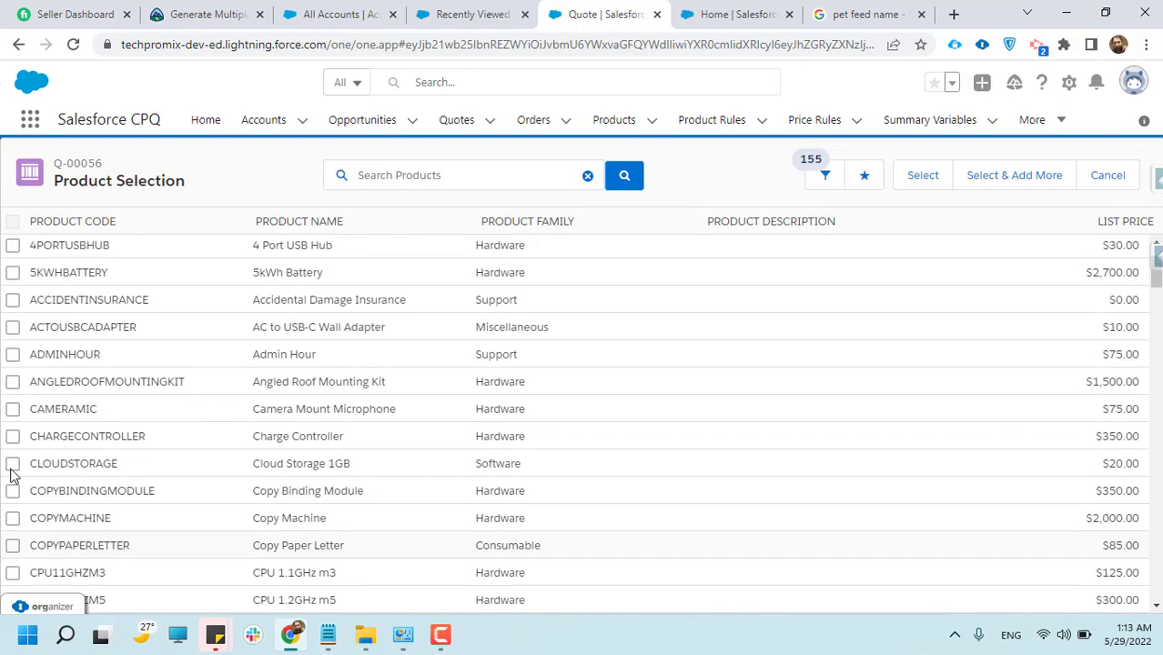
scroll(13, 474, down, 5)
scroll(13, 475, down, 4)
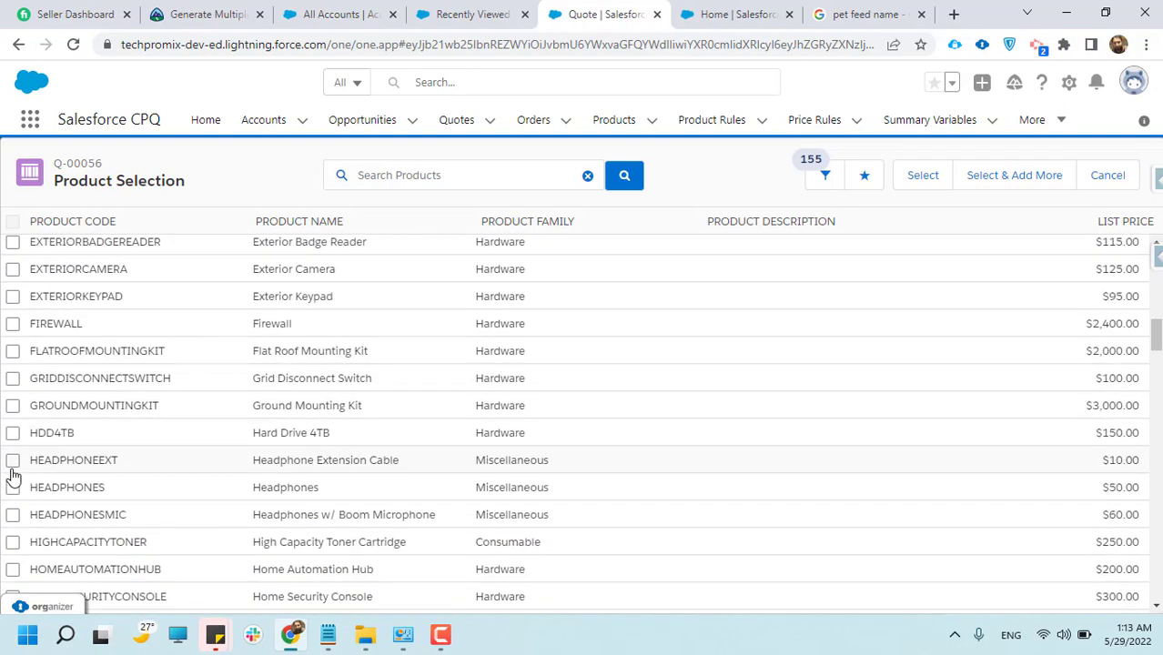
scroll(13, 475, up, 10)
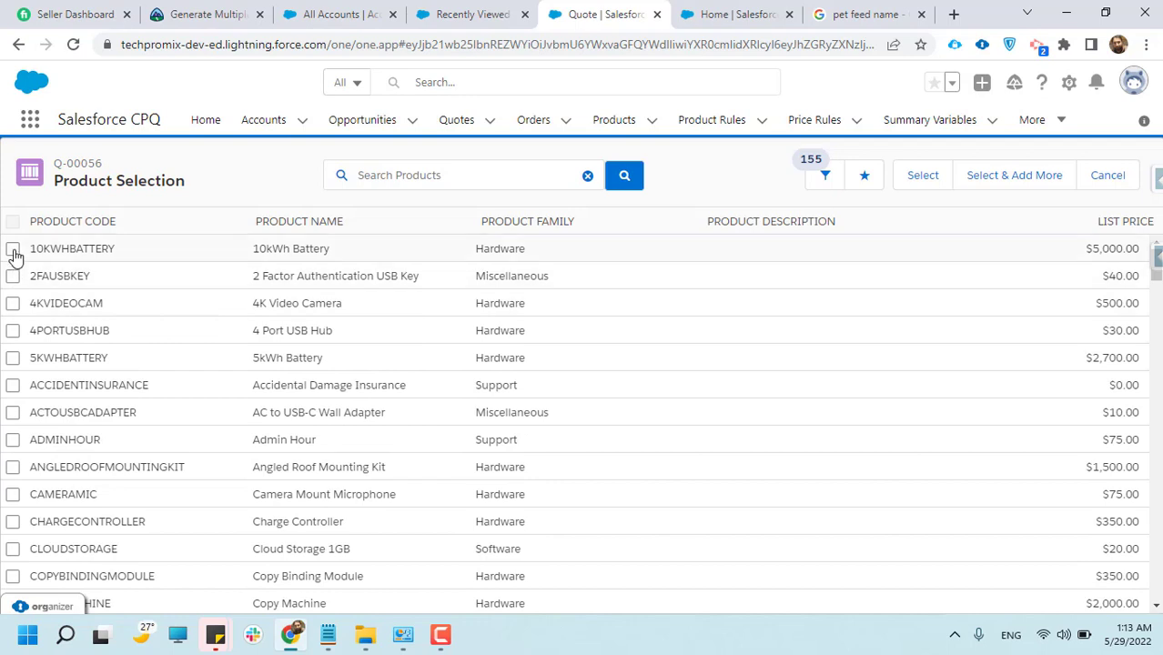
Select the 10kWh Battery, 2 Factor Authentication USB Key and 4K Video Camera for the quote, proceeding to product configuration
click(14, 250)
click(13, 276)
click(13, 304)
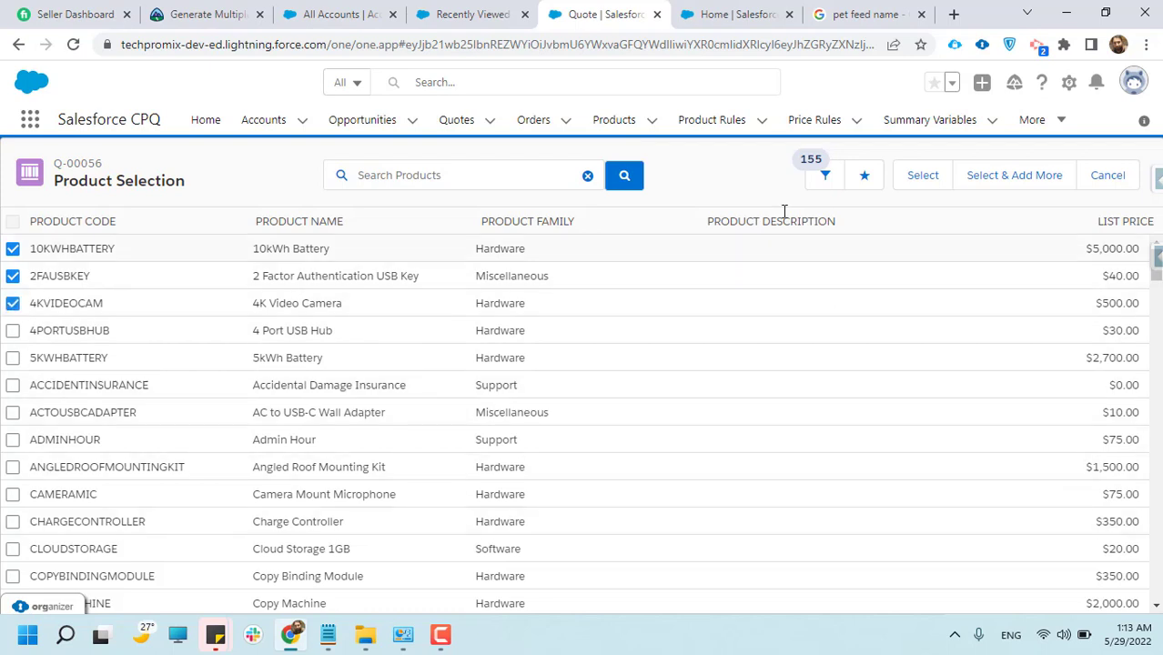
click(930, 185)
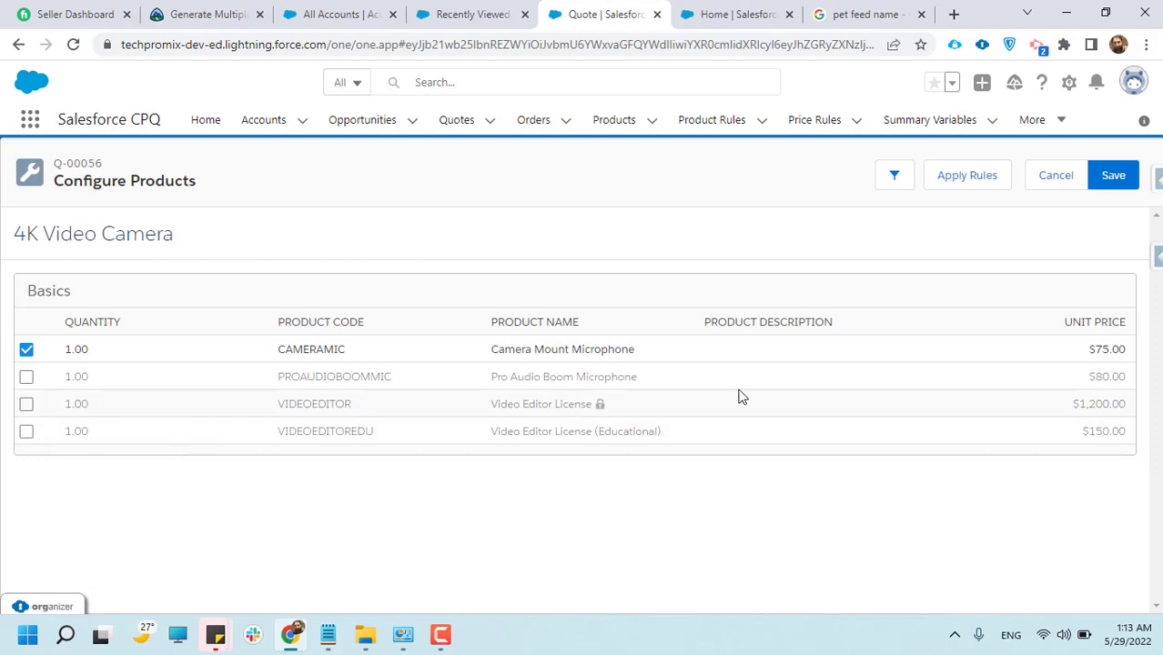
Set the Camera Mount Microphone quantity to 4 and include the Pro Audio Boom Microphone with quantity 10
click(96, 350)
text(4)
click(85, 383)
click(83, 375)
click(83, 375)
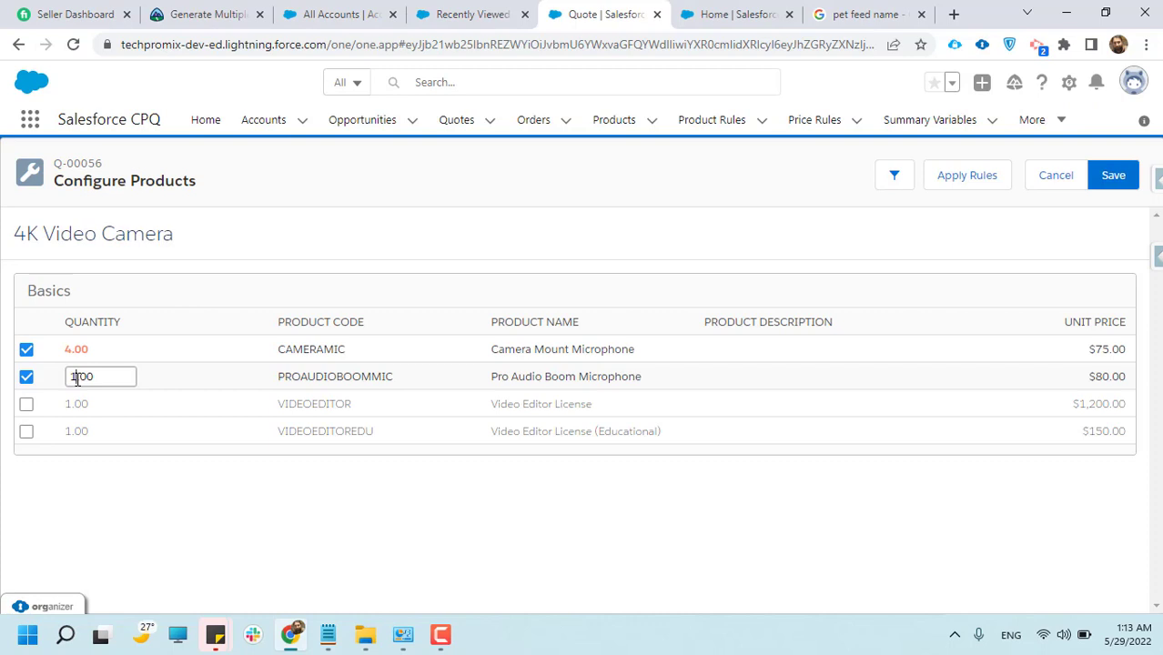
text(0)
click(73, 399)
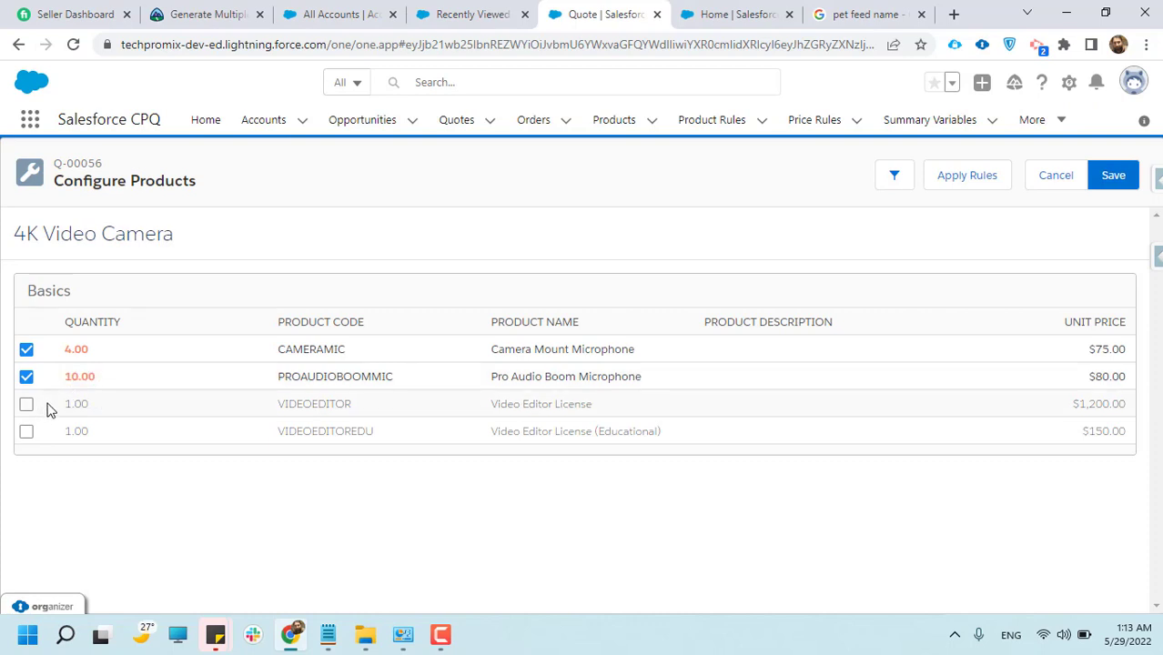
Include the Video Editor License with quantity 13 and the Video Editor License (Educational) with quantity 1
click(76, 404)
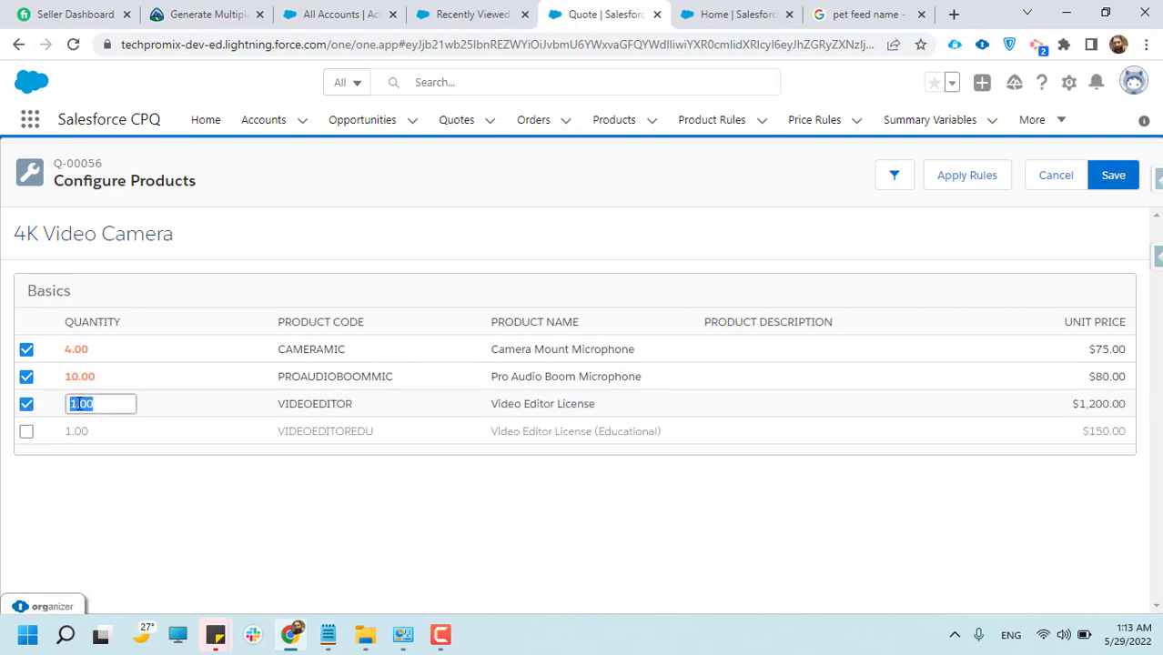
click(78, 404)
text(3)
click(65, 432)
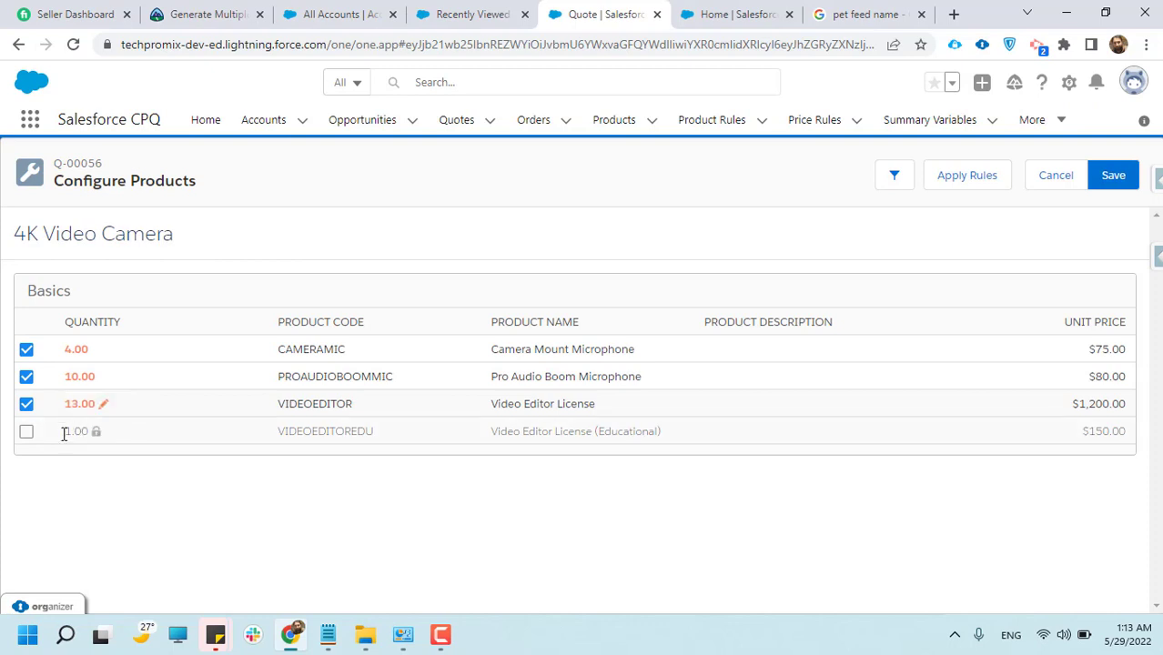
click(27, 433)
click(55, 439)
click(76, 432)
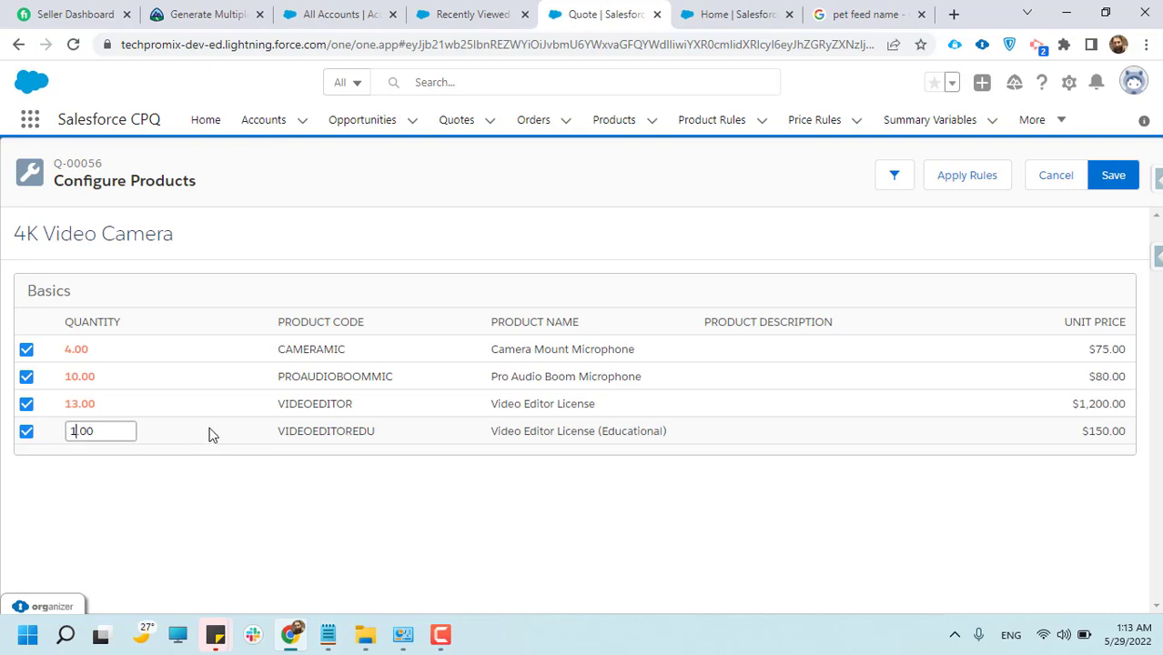
click(420, 313)
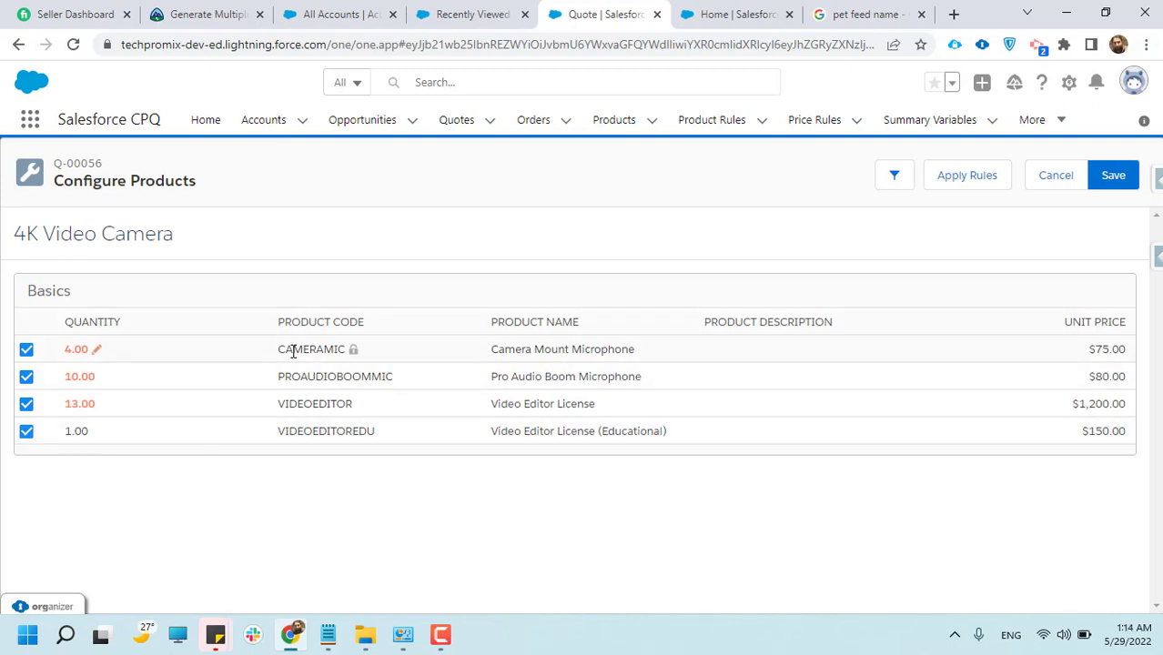
Review the product codes, names and unit prices of the 4K Video Camera's options
drag(286, 357, 407, 363)
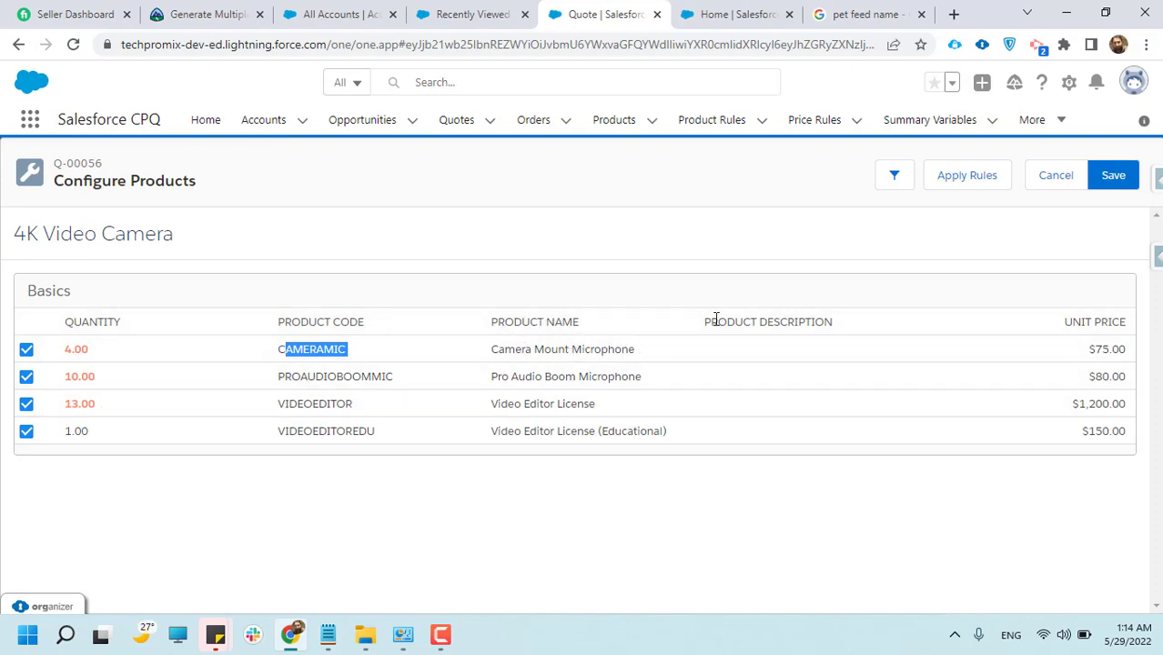
drag(622, 343, 492, 350)
drag(644, 376, 491, 377)
double_click(578, 406)
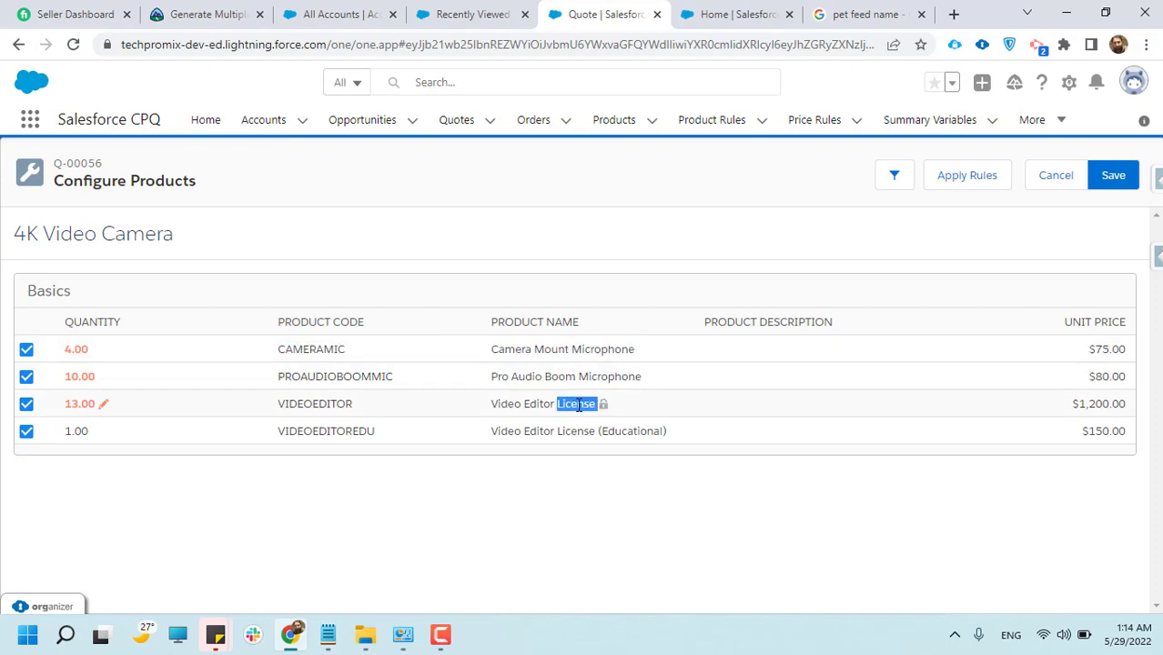
drag(565, 432, 491, 435)
triple_click(568, 433)
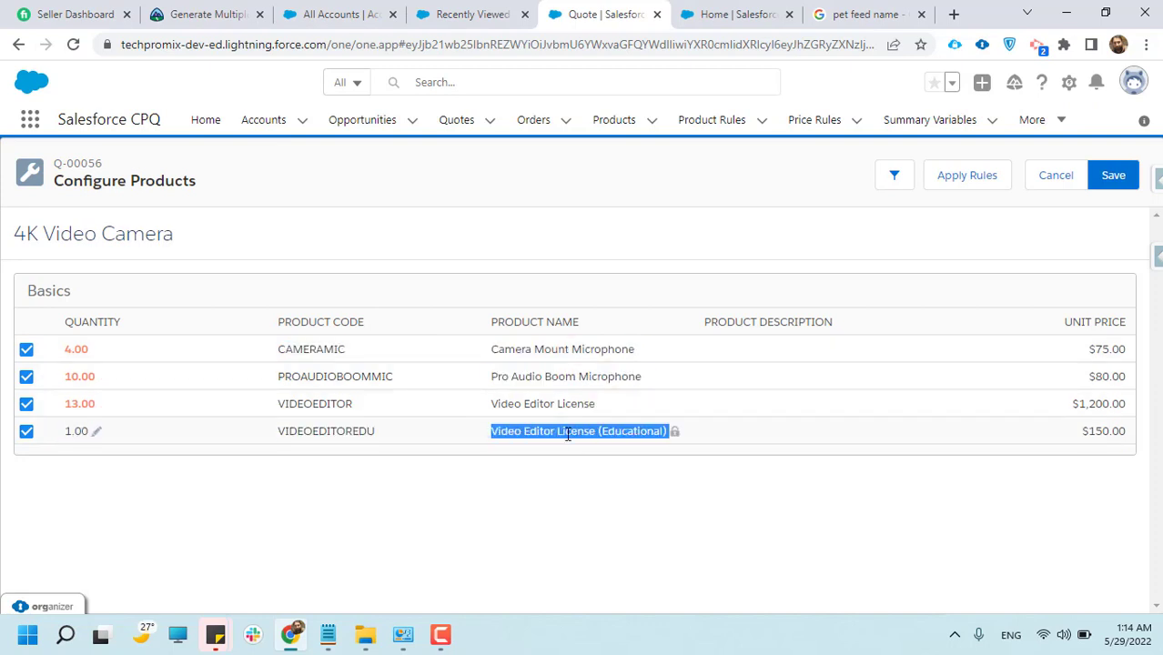
triple_click(568, 403)
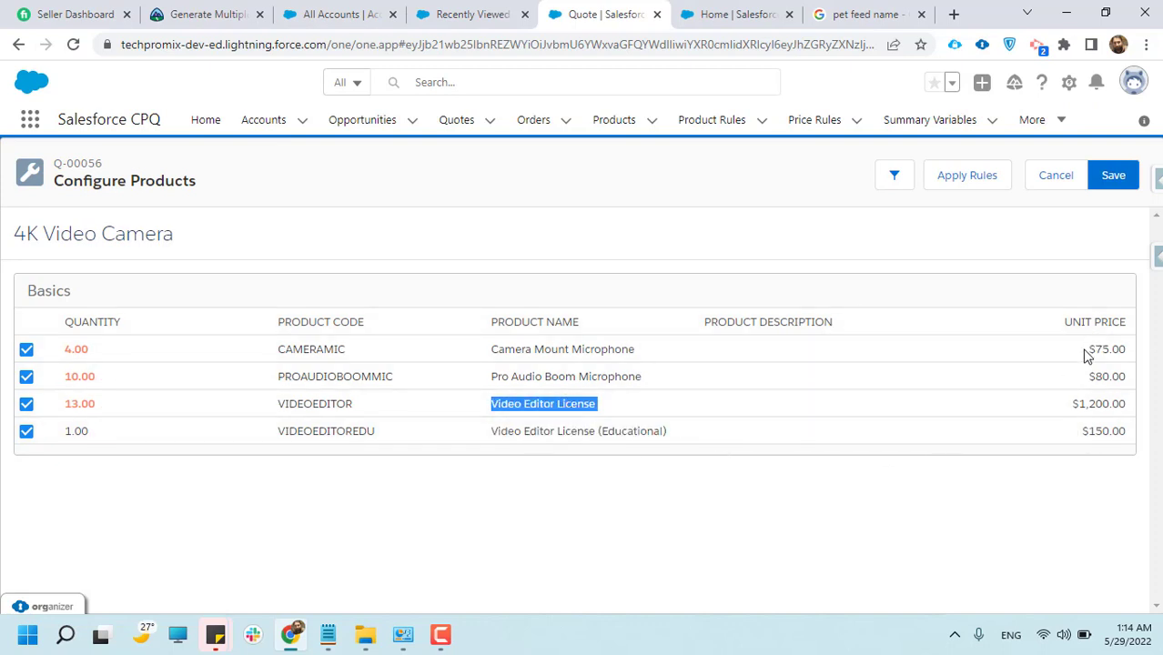
click(1117, 351)
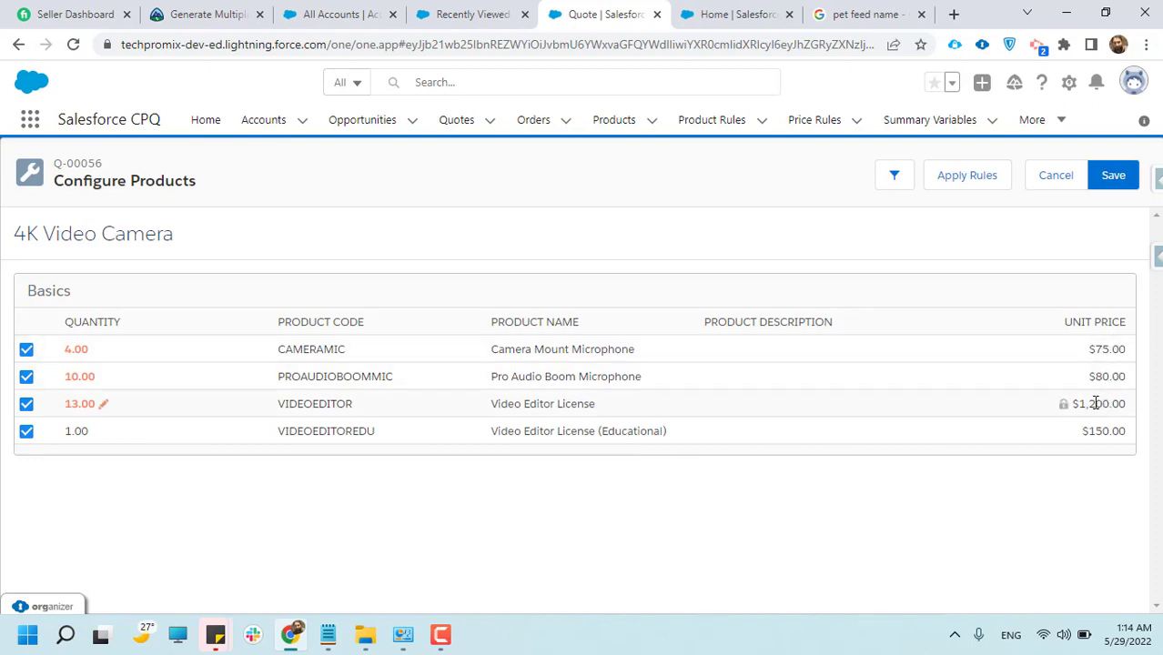
View the Products list in a separate browser tab and locate the option for creating a new product
middle_click(614, 128)
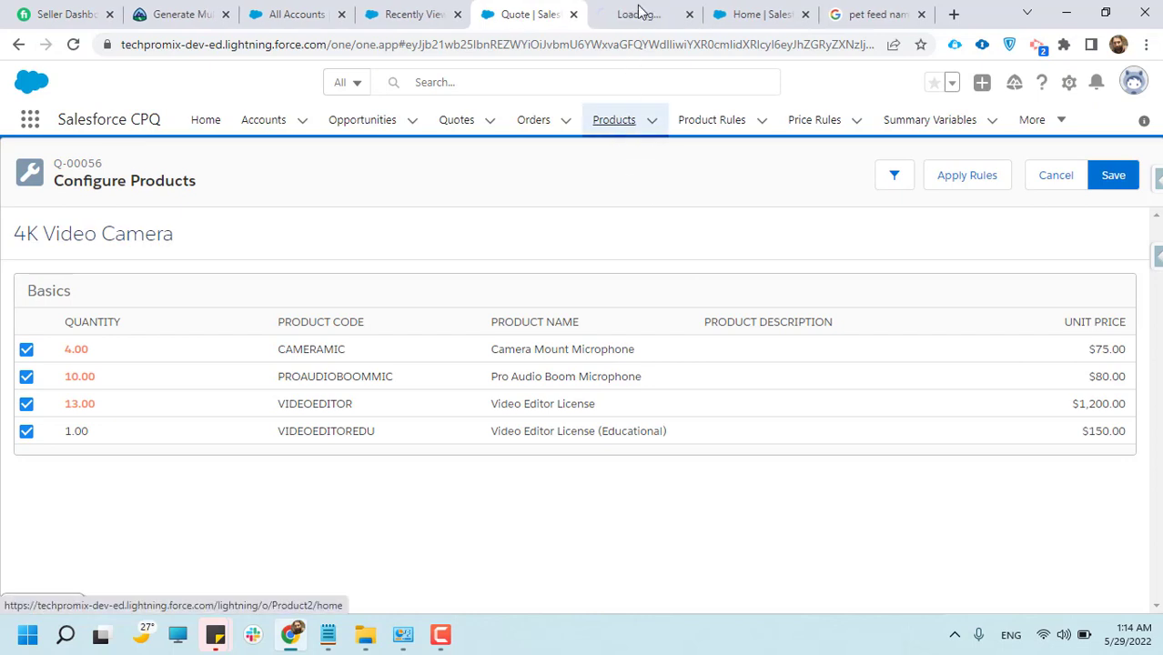
click(643, 13)
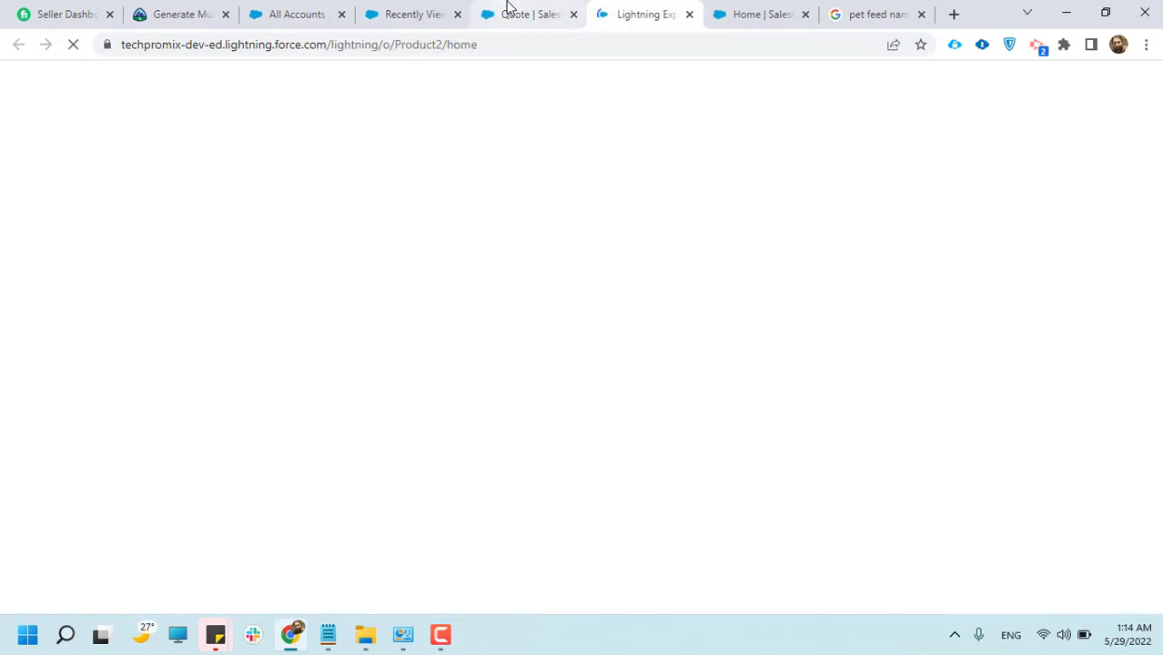
click(509, 10)
click(646, 8)
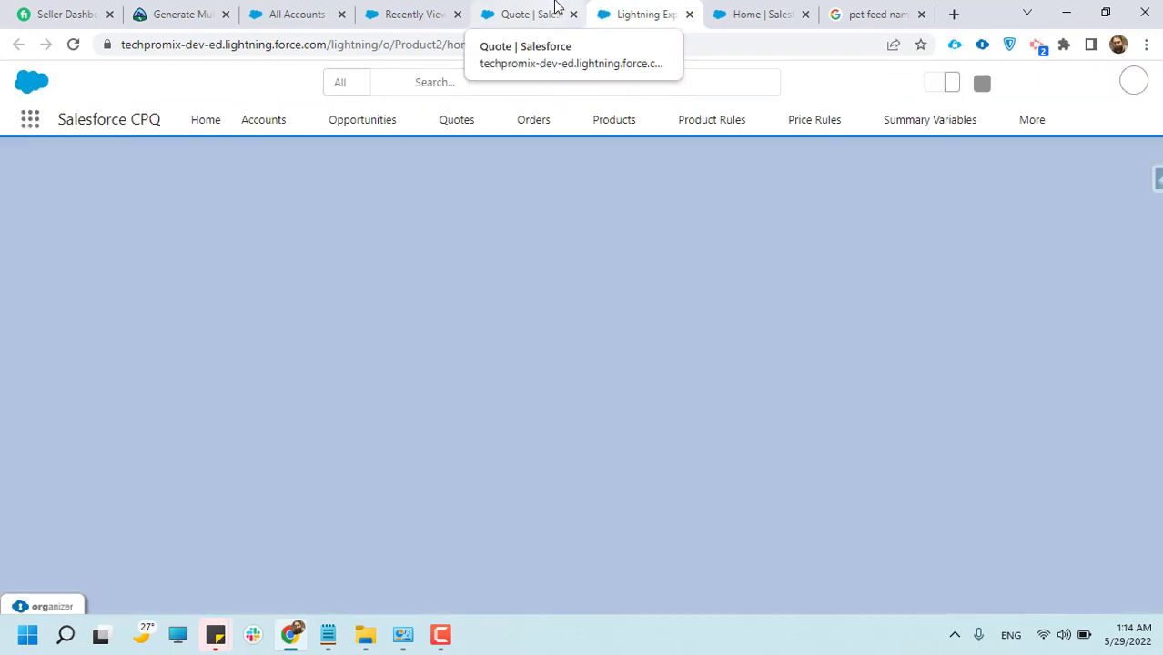
click(557, 9)
click(611, 9)
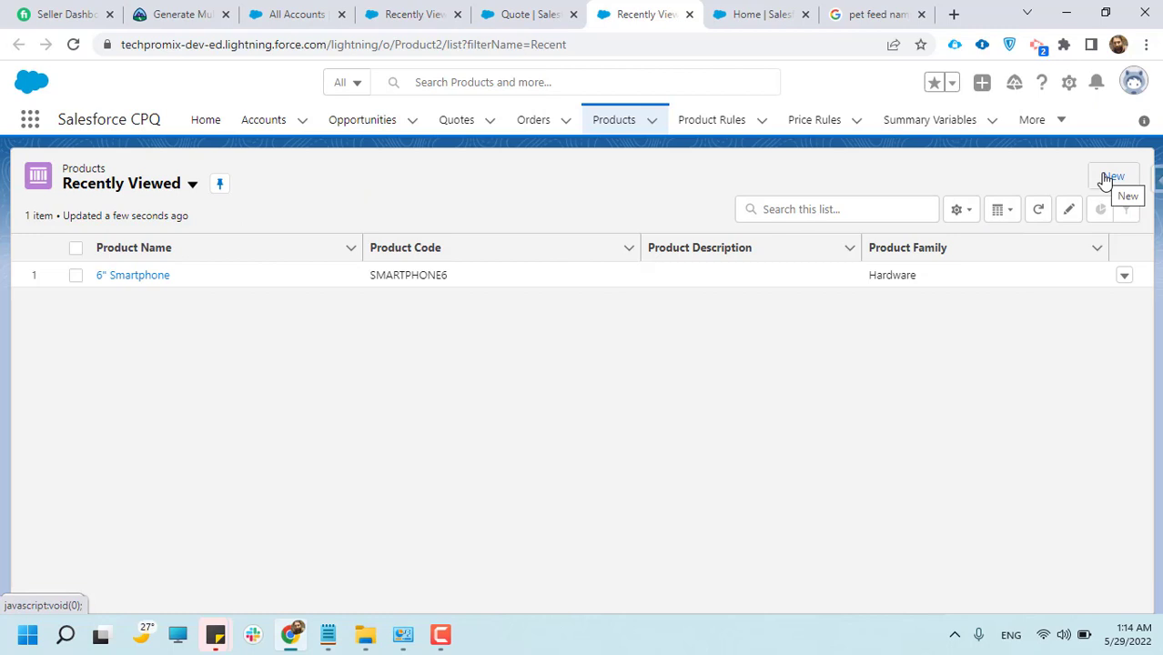
Return to the quote's product configuration, apply the rules and save the 4K Video Camera bundle
click(536, 13)
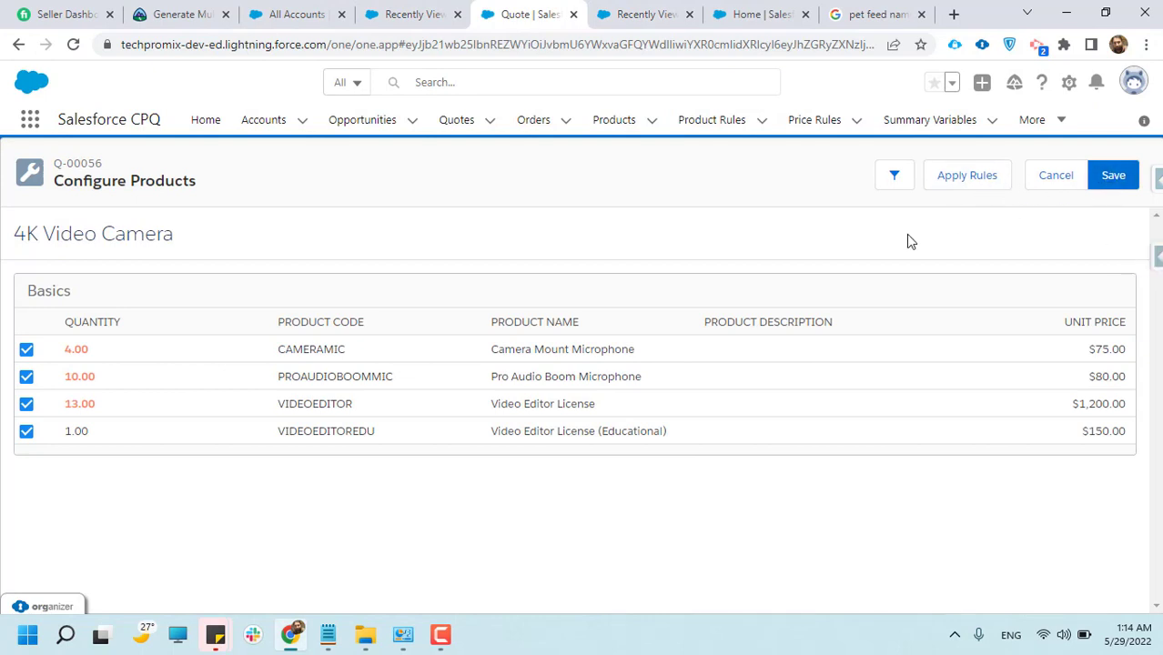
click(961, 180)
click(1112, 179)
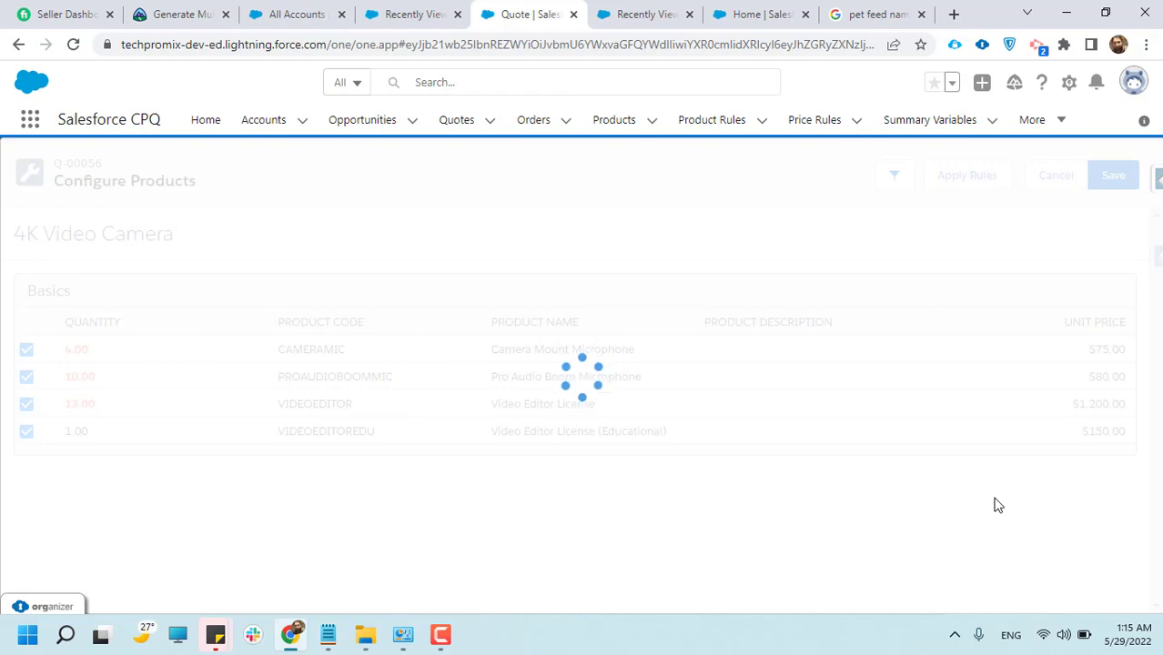
click(455, 634)
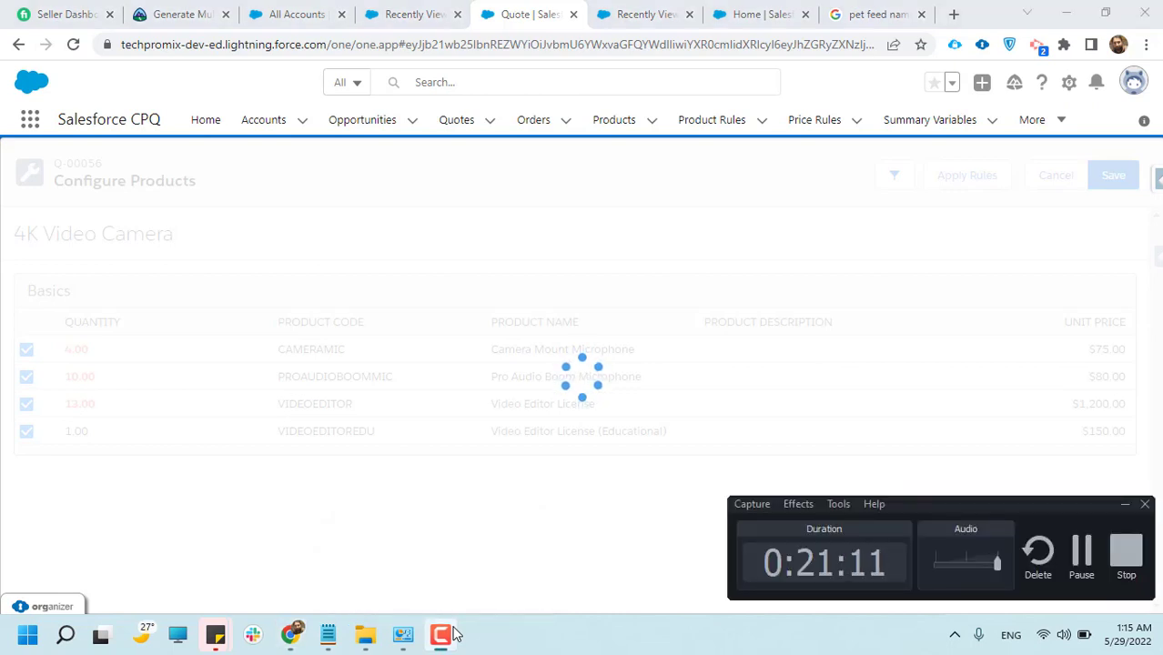
click(455, 634)
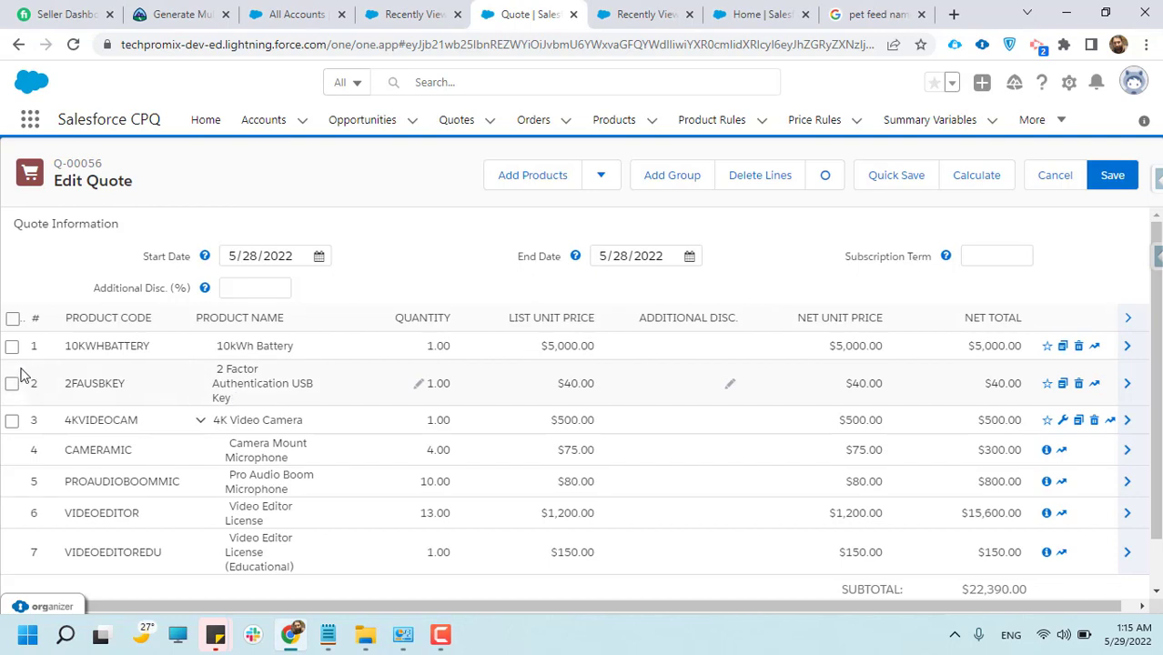
Select all the product lines in the quote line editor and save the quote
scroll(156, 420, down, 1)
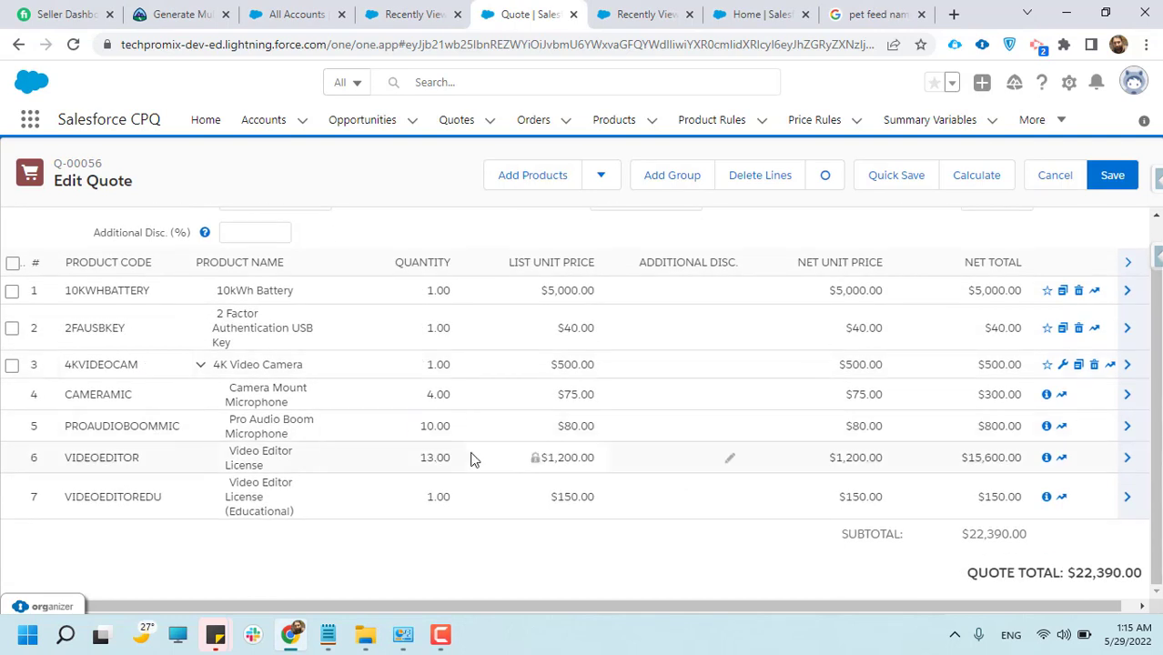
scroll(471, 457, up, 1)
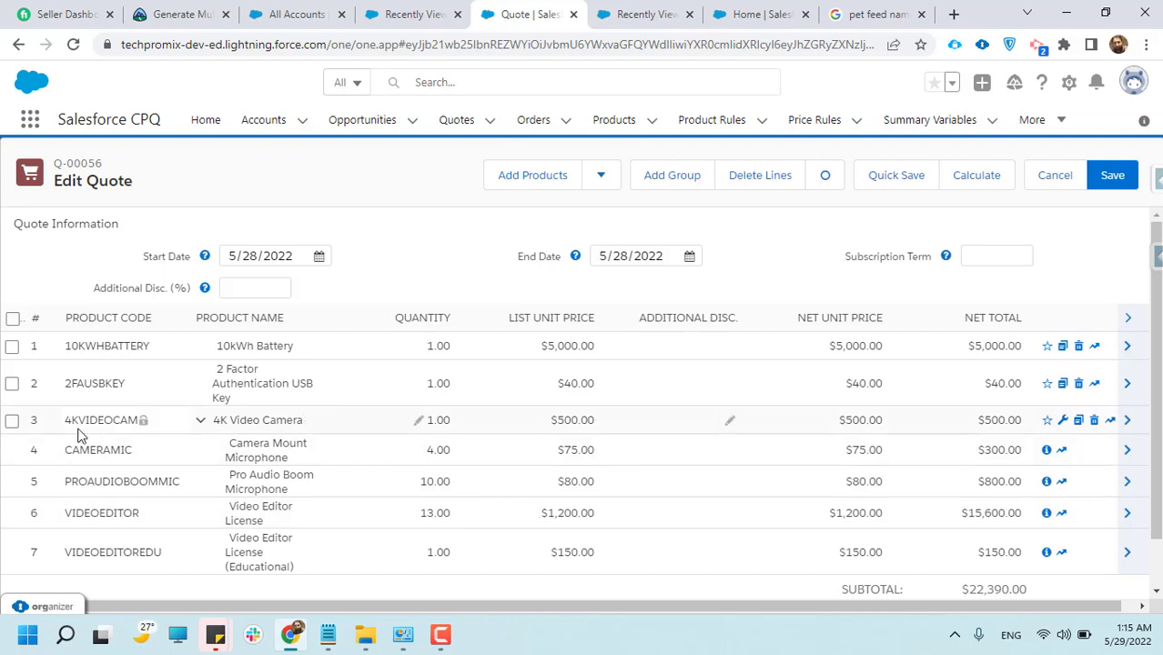
scroll(79, 436, down, 1)
scroll(79, 437, up, 1)
click(12, 318)
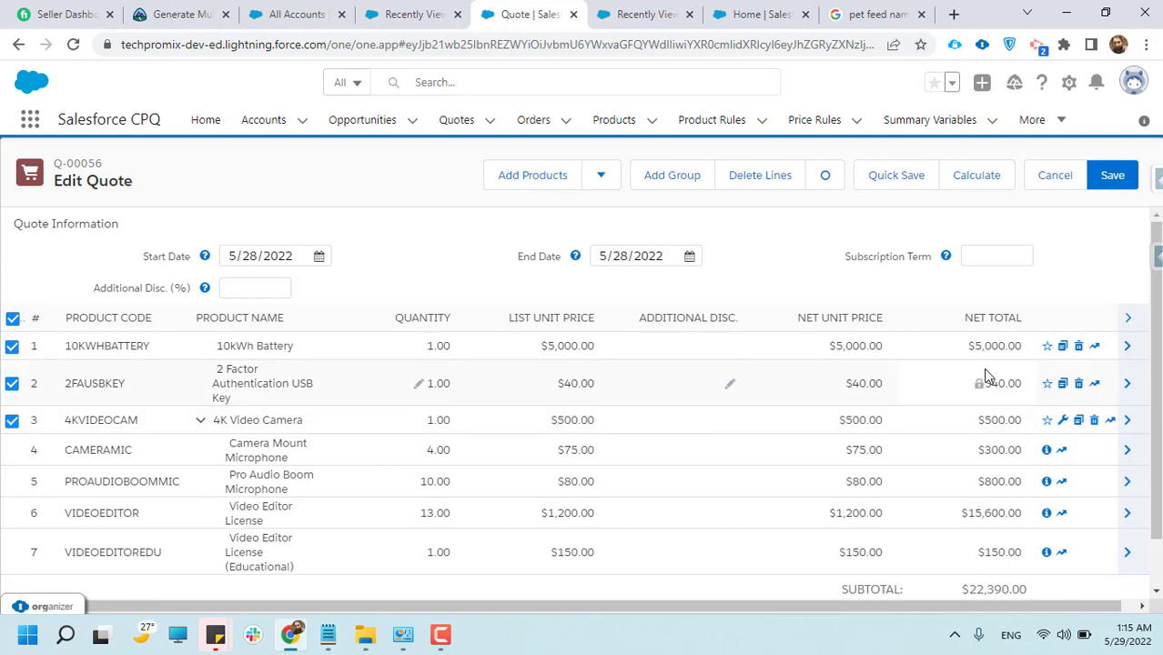
click(235, 287)
click(1117, 183)
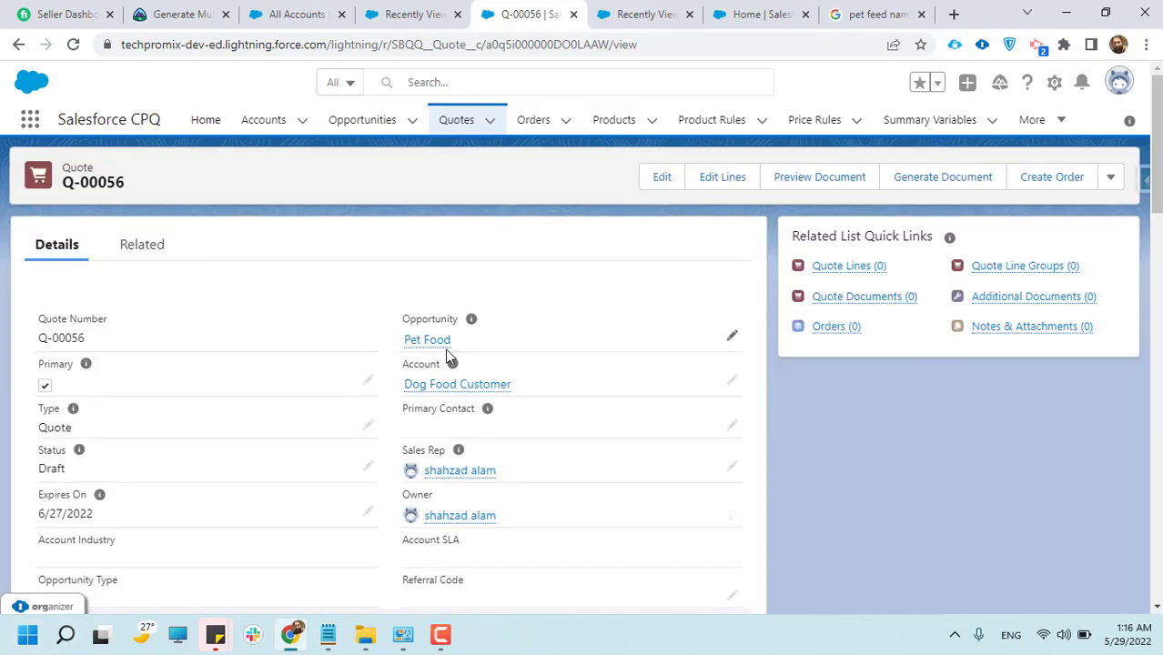
Review the saved quote's number, opportunity and account details, along with its related quote lines, line groups and documents
click(162, 258)
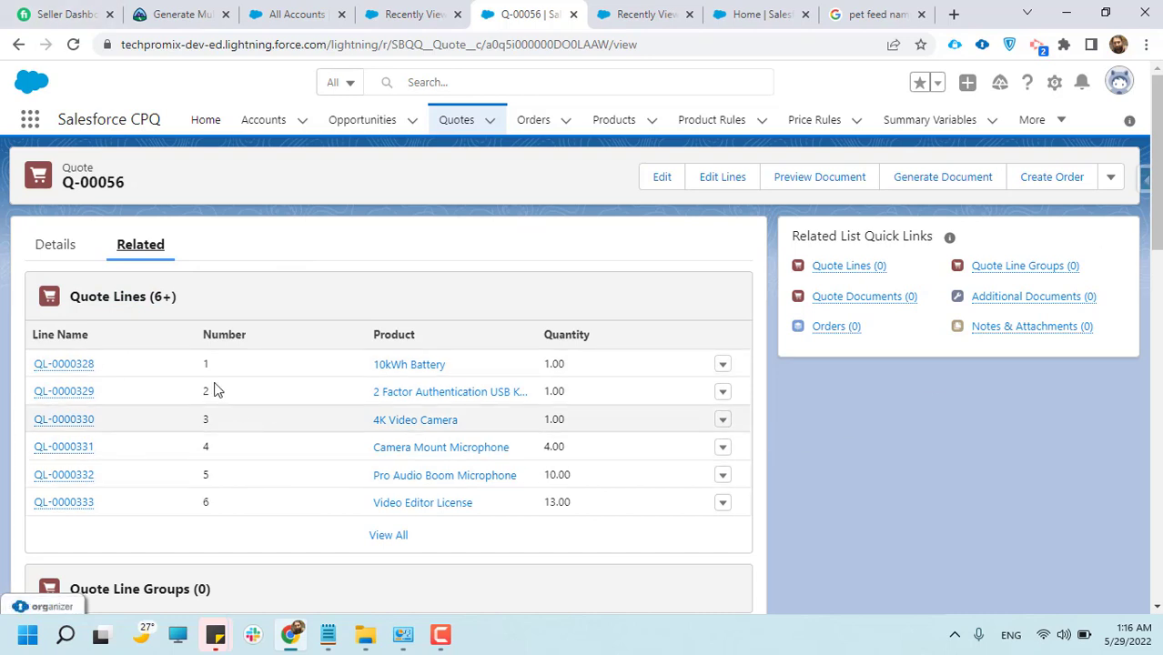
click(62, 254)
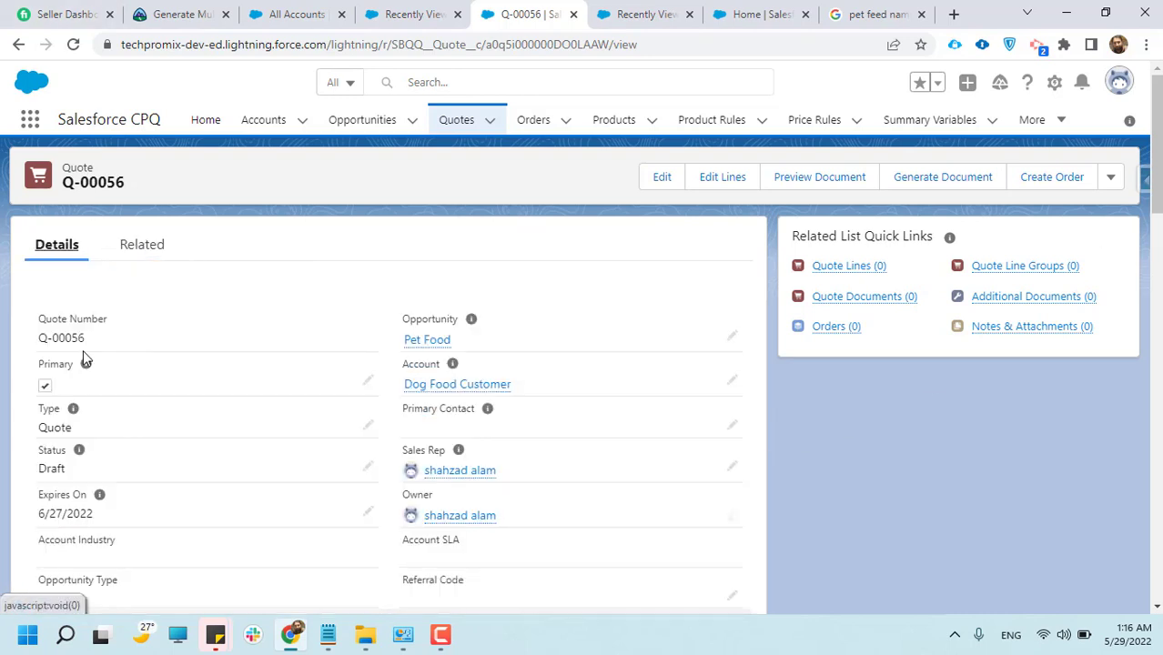
drag(45, 337, 86, 341)
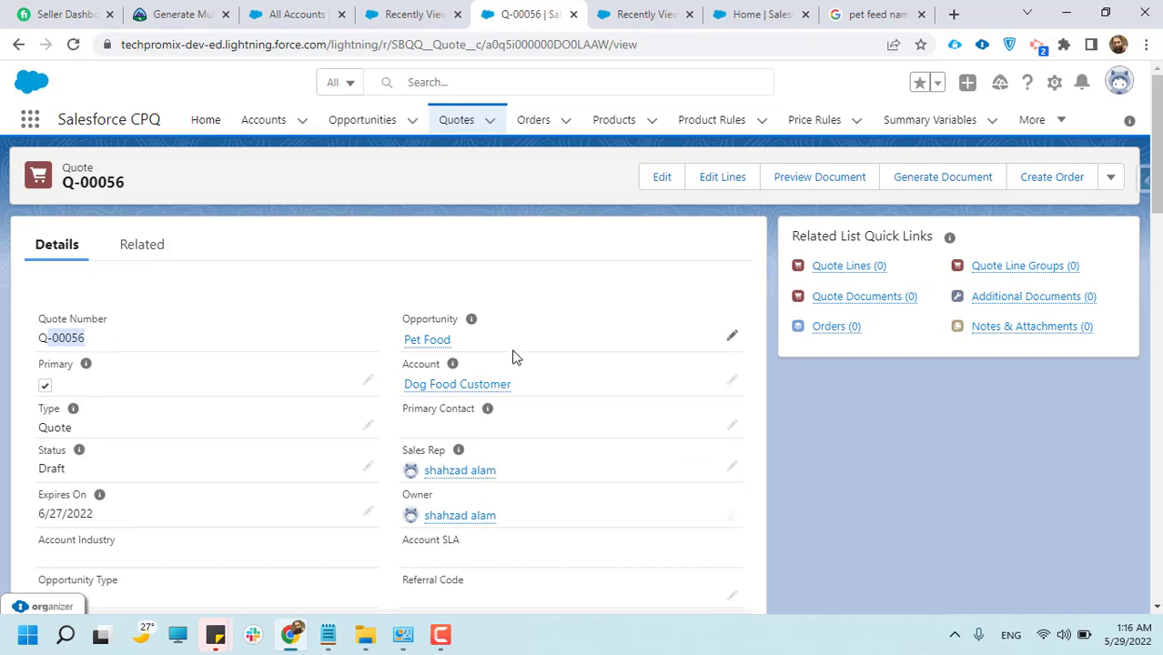
mouse_move(436, 341)
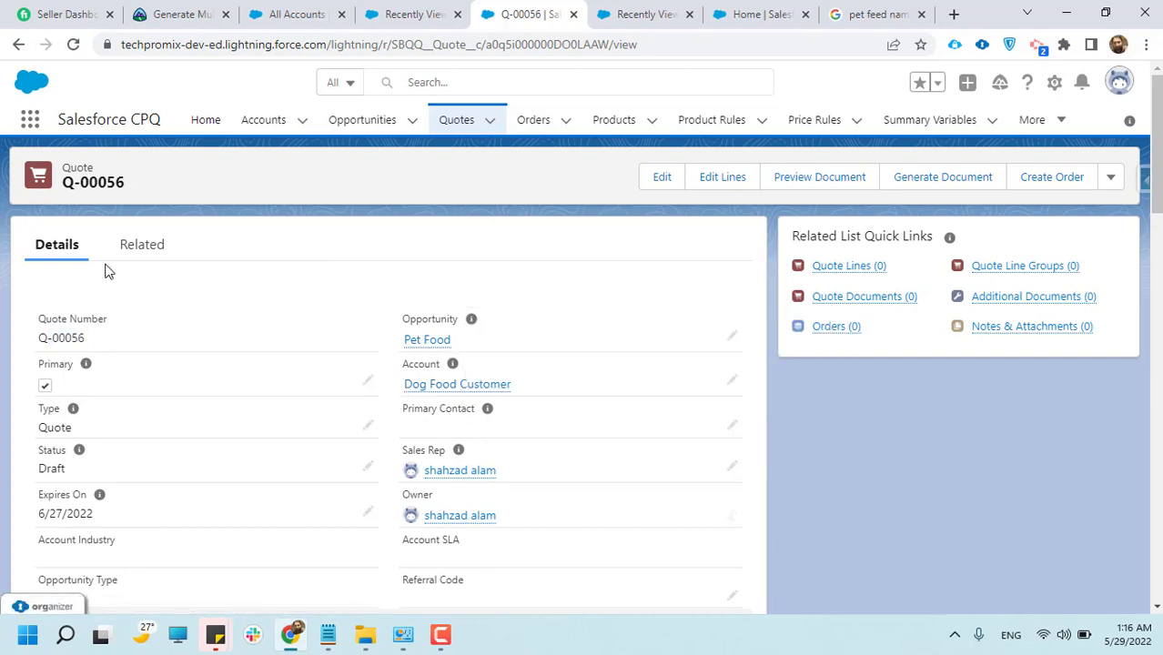
click(141, 244)
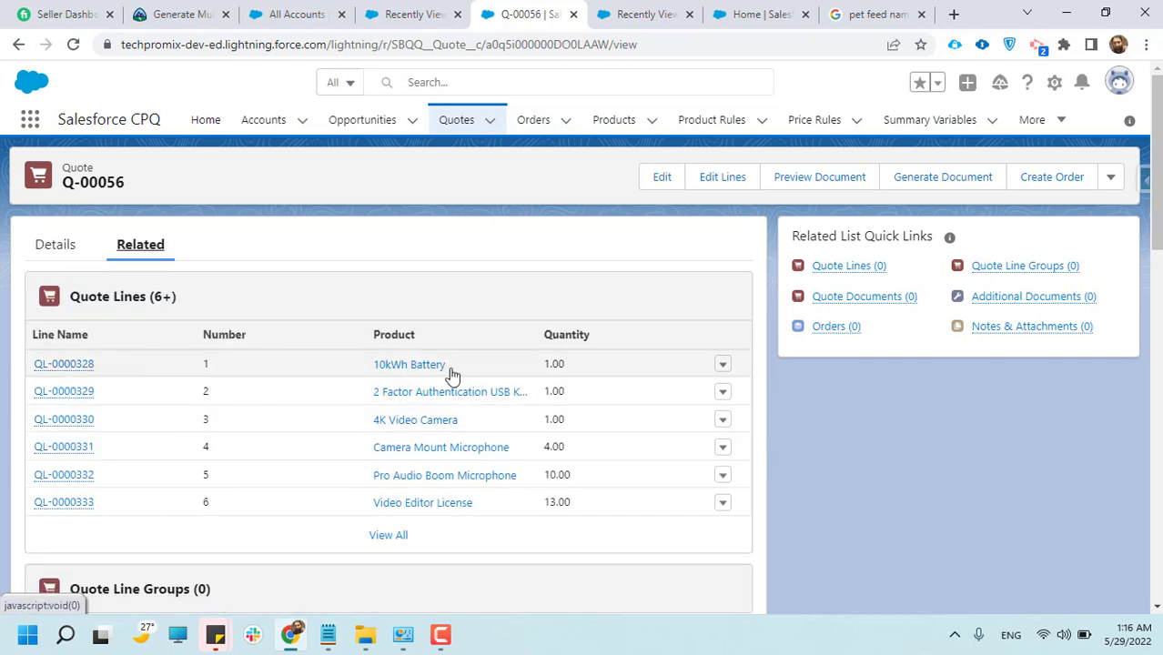
scroll(585, 417, down, 1)
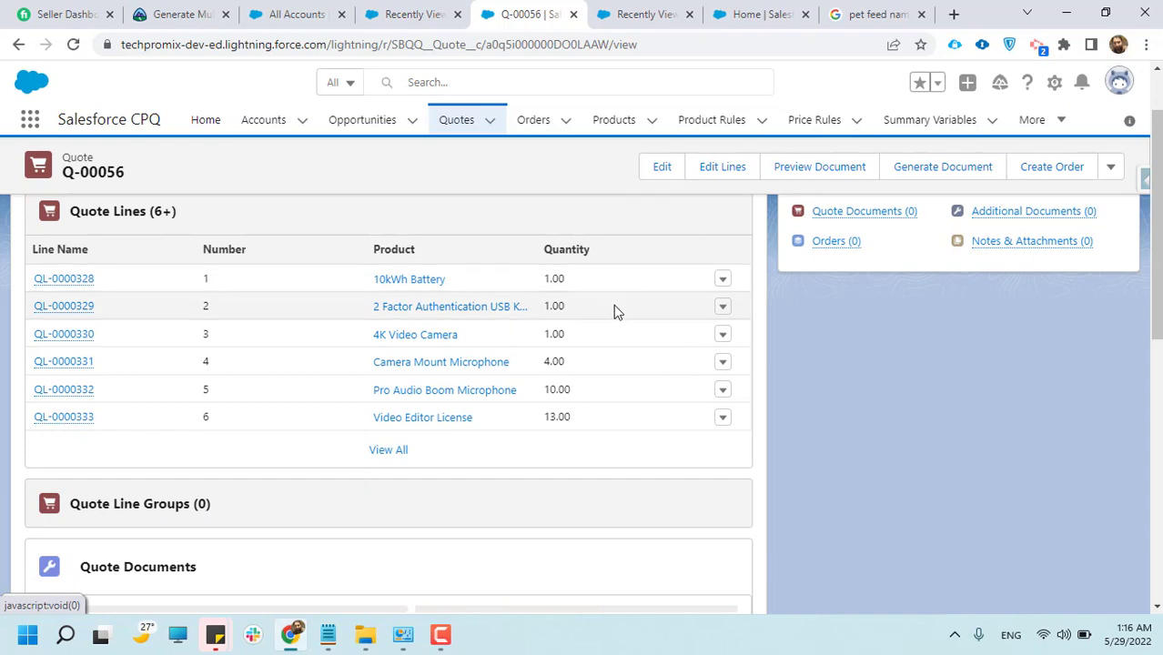
scroll(261, 507, down, 1)
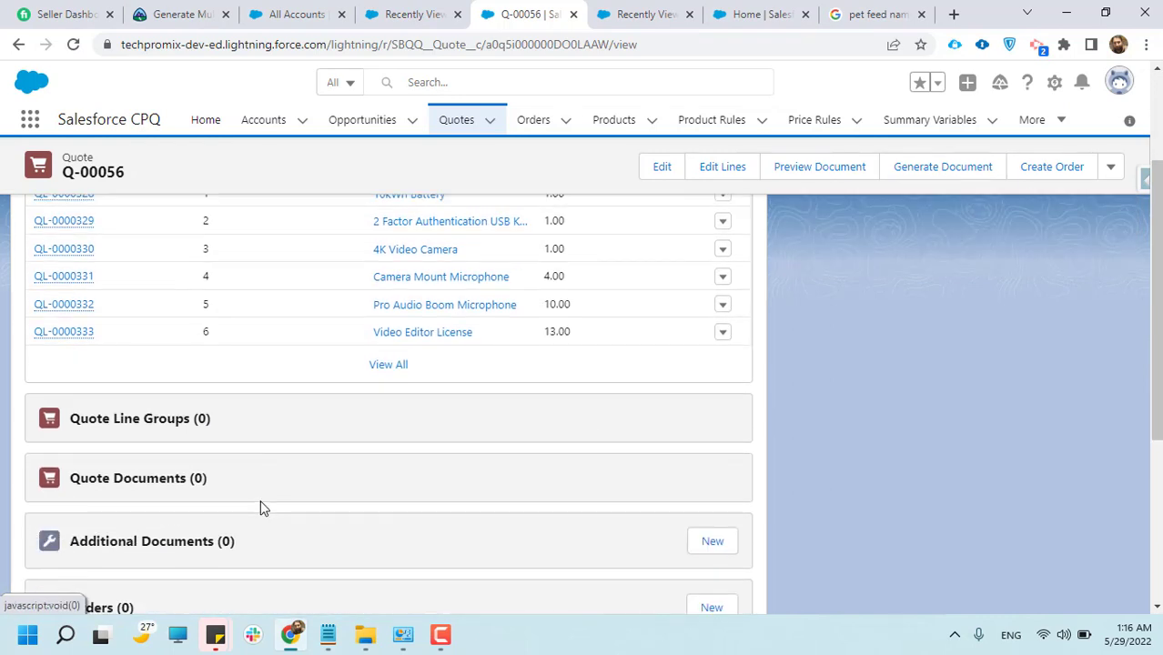
scroll(260, 506, up, 2)
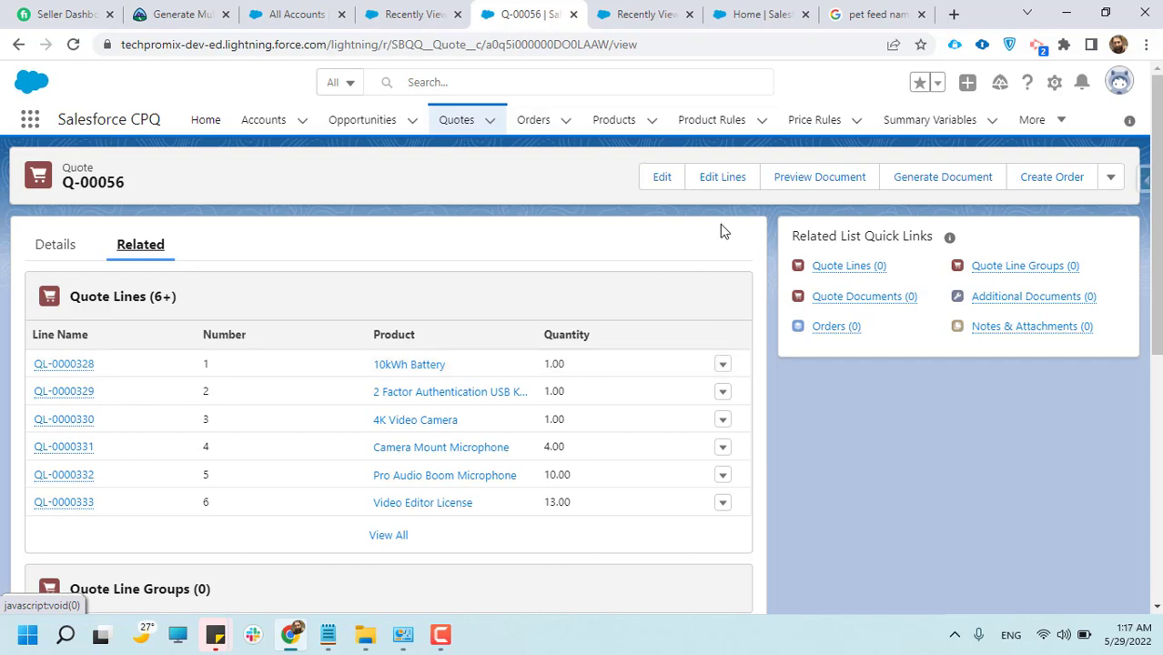
Open the document preview for quote Q-00056
click(823, 177)
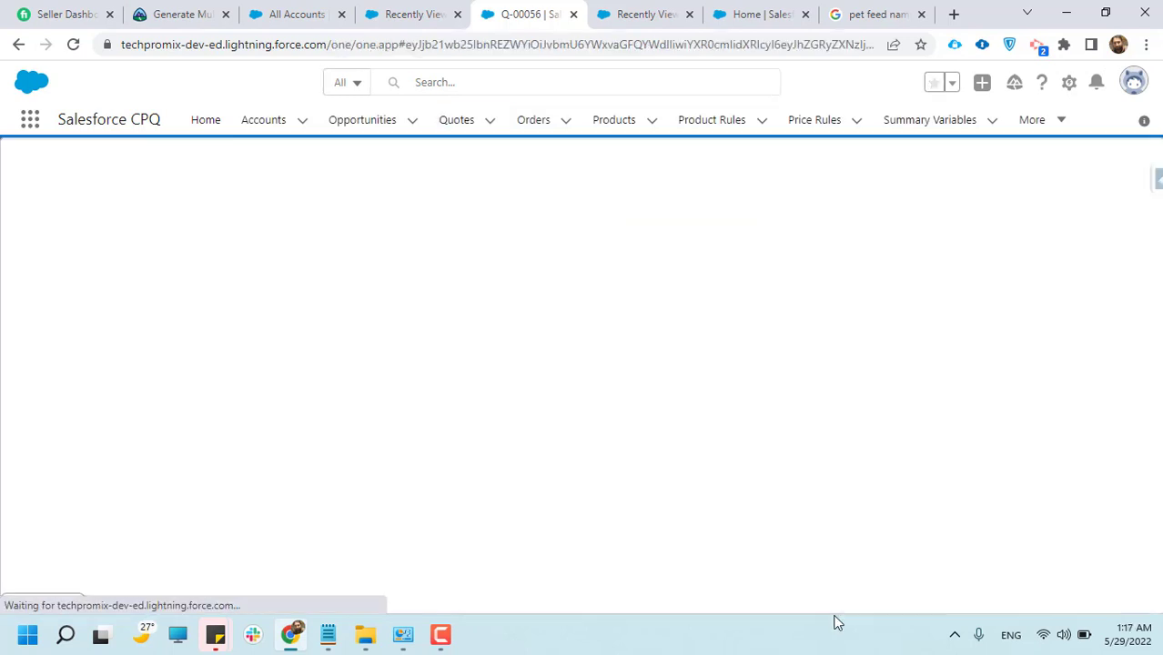
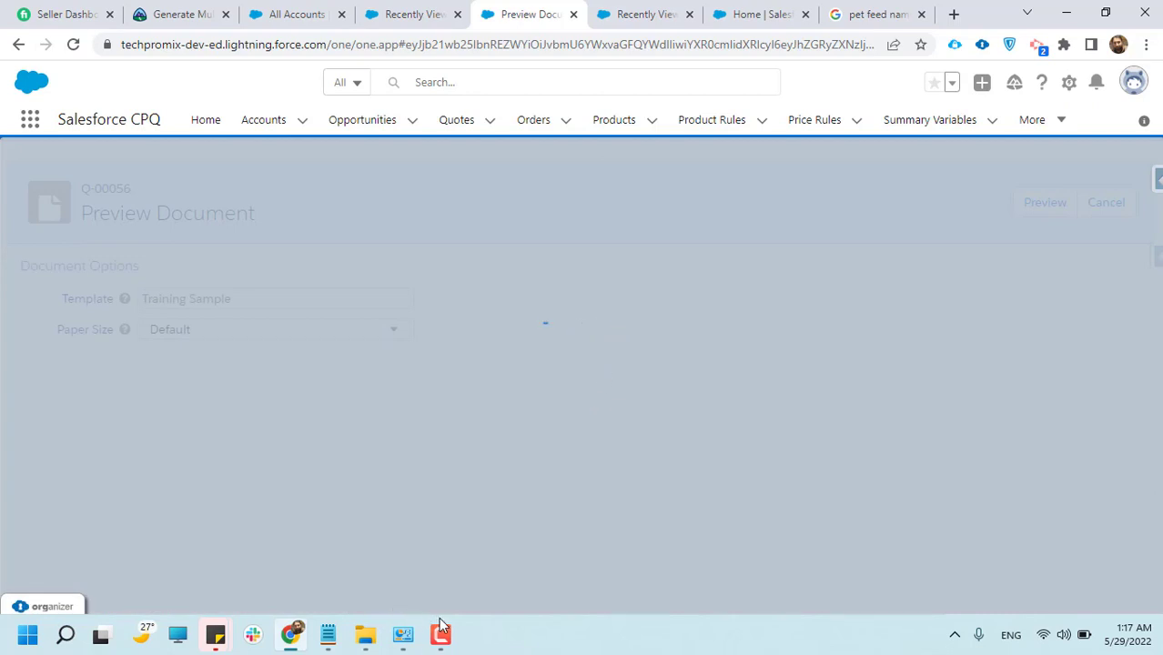
mouse_move(440, 627)
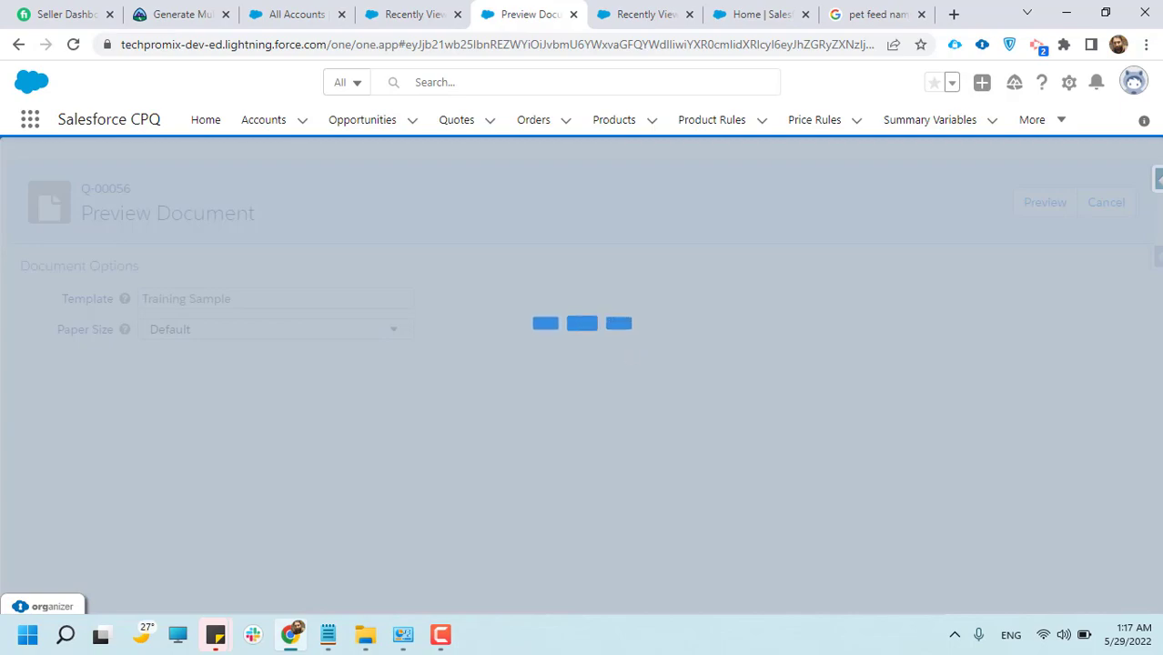
click(485, 575)
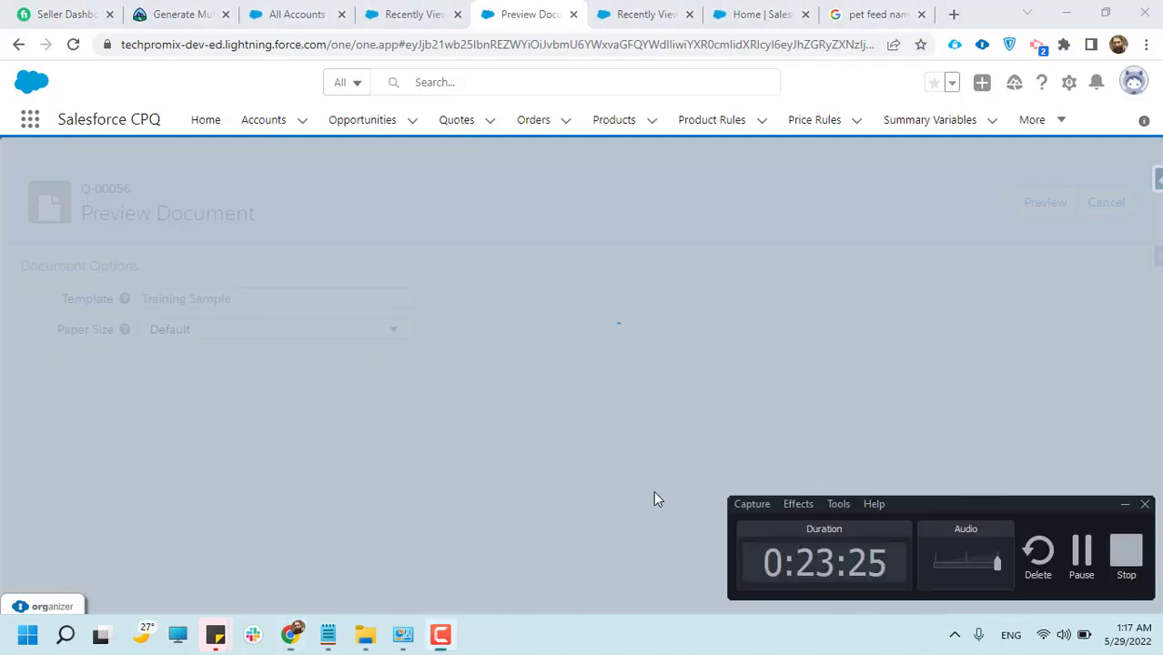
click(1082, 557)
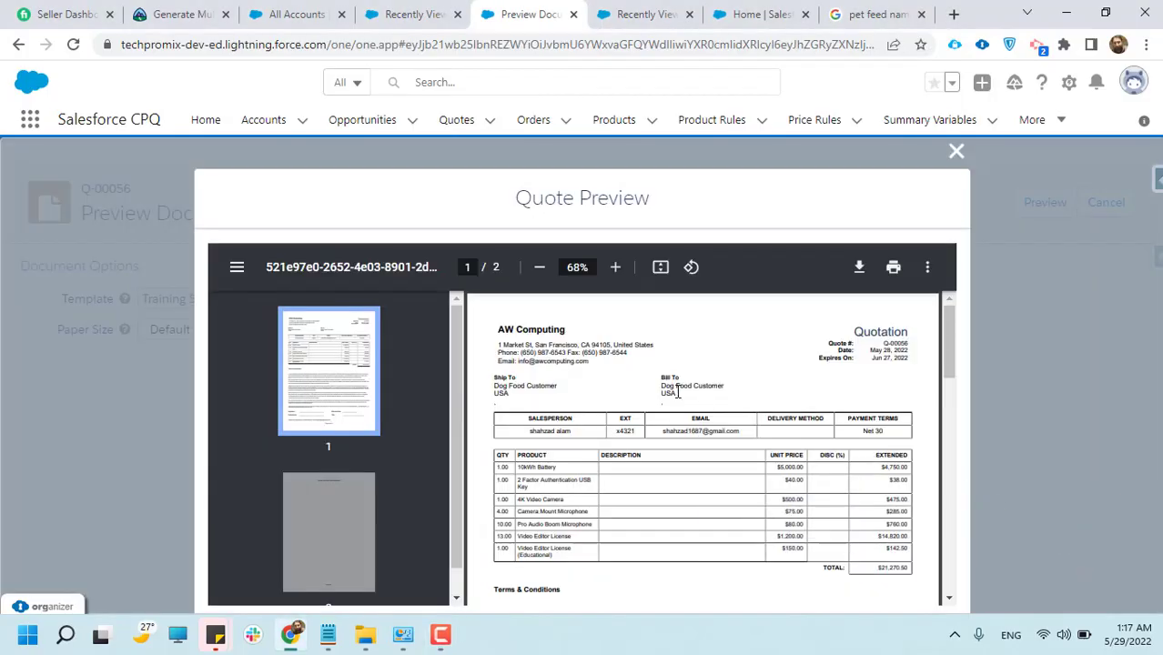
Examine the quote preview's header, customer details and product lines with their unit and extended prices
scroll(676, 394, down, 2)
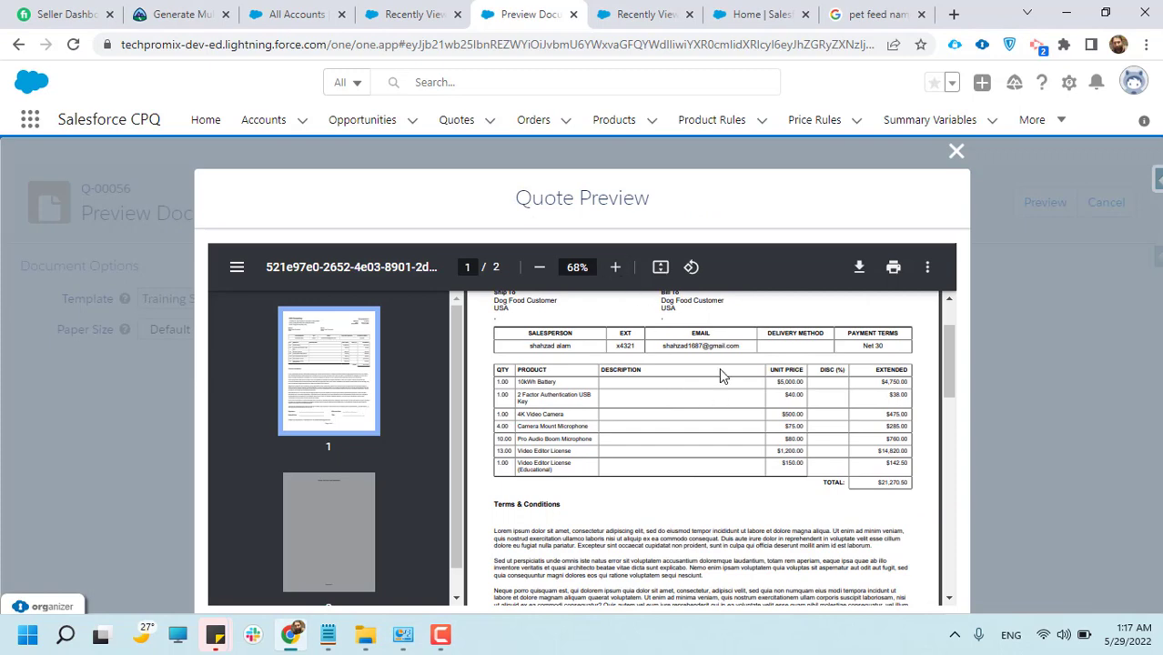
scroll(723, 386, up, 1)
scroll(725, 390, up, 1)
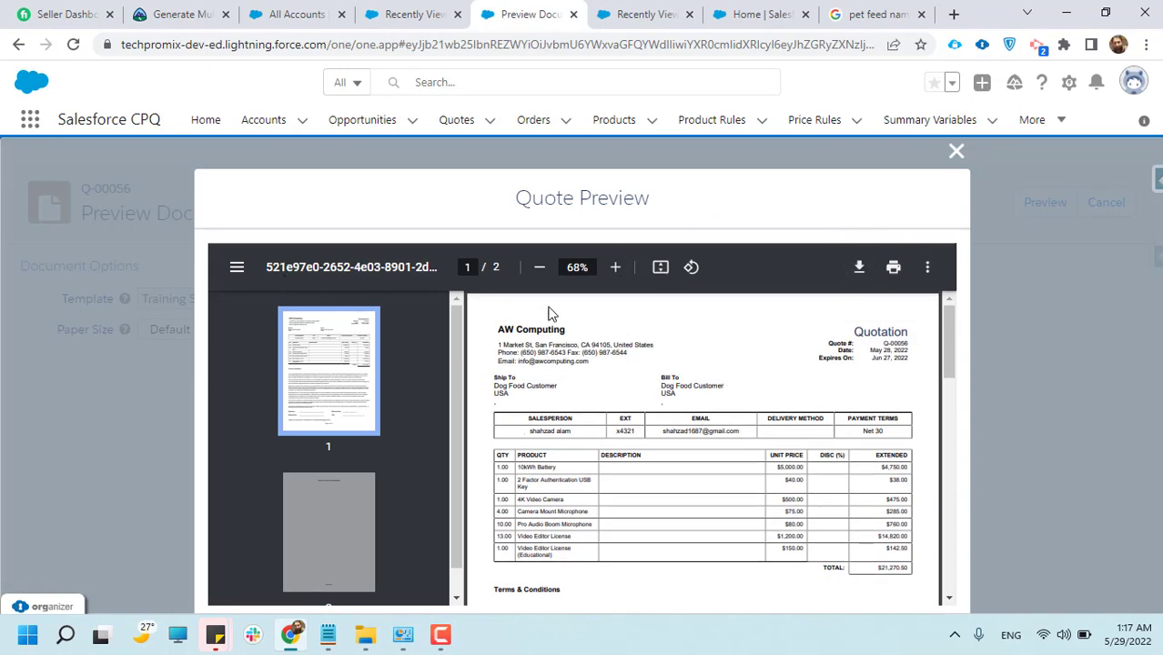
scroll(670, 426, down, 1)
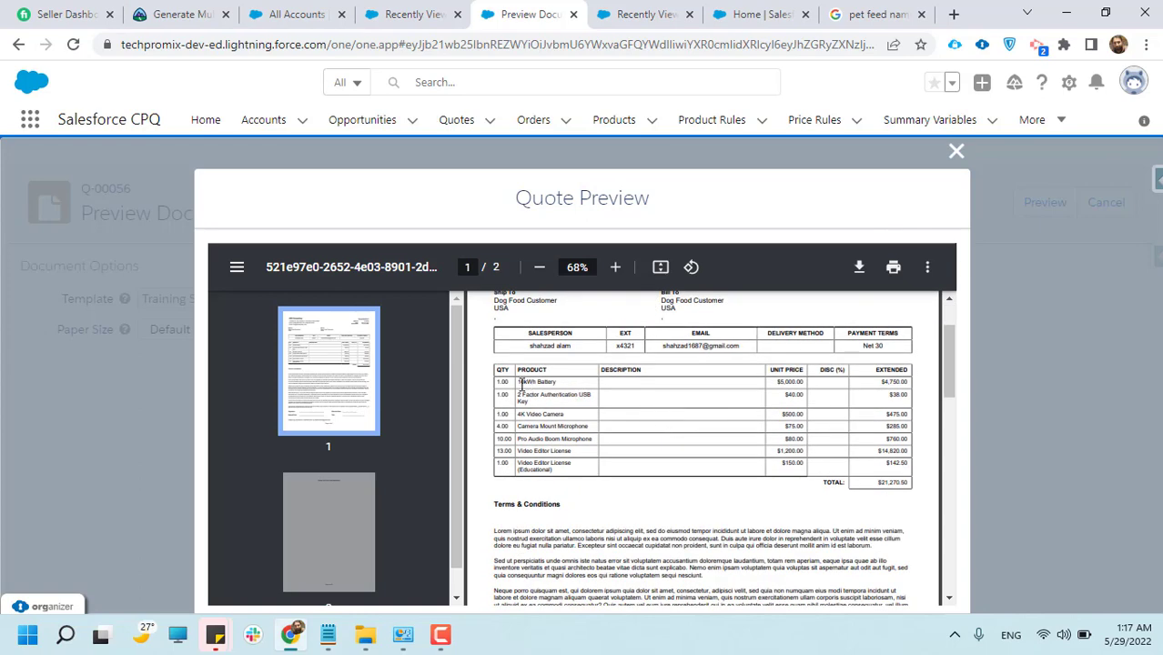
drag(520, 382, 560, 384)
drag(764, 384, 796, 374)
click(891, 398)
click(767, 377)
Examine the preview's terms and conditions, signature section and company, shipping and billing details
scroll(883, 386, down, 1)
scroll(869, 414, down, 2)
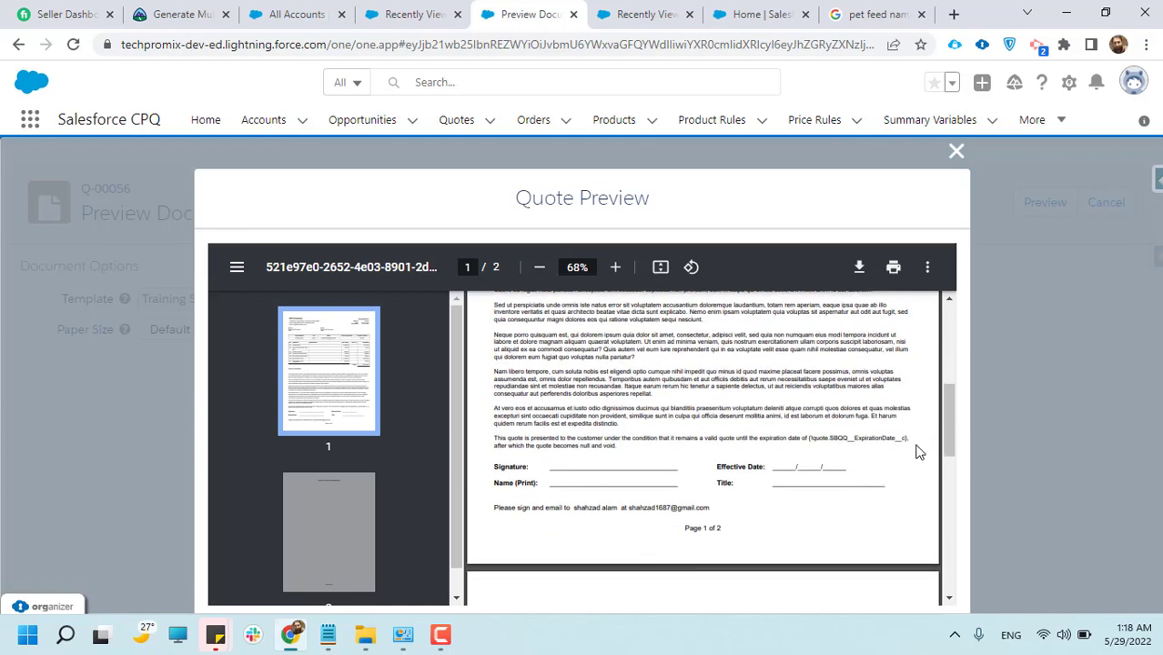
scroll(755, 450, down, 2)
scroll(642, 435, up, 3)
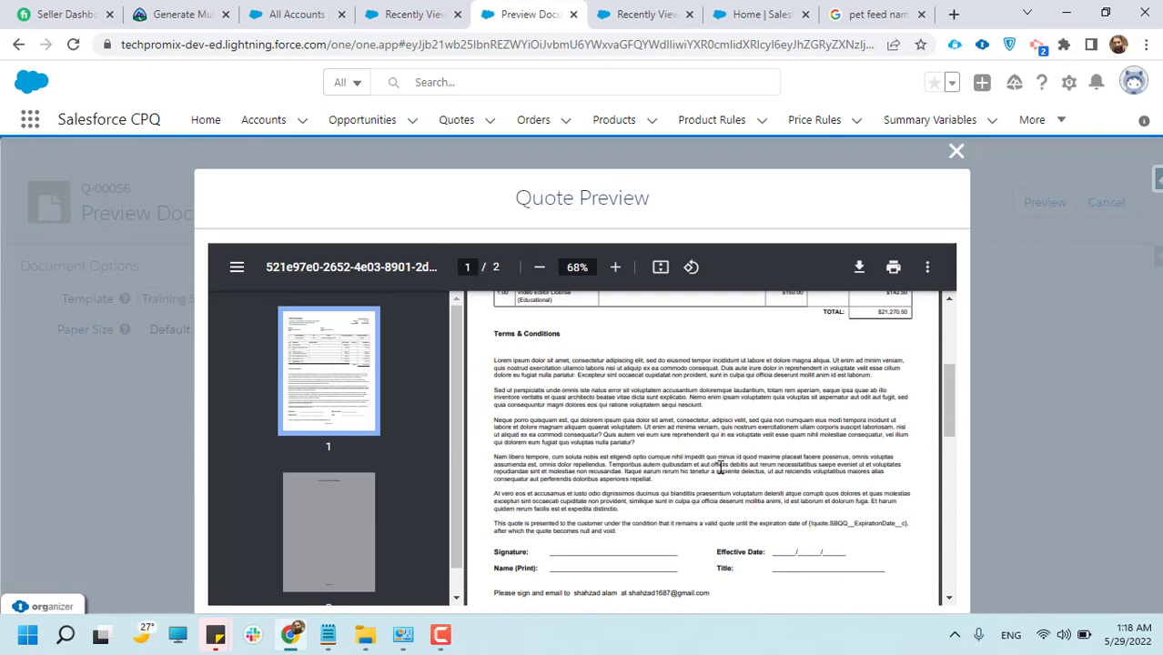
scroll(720, 467, up, 3)
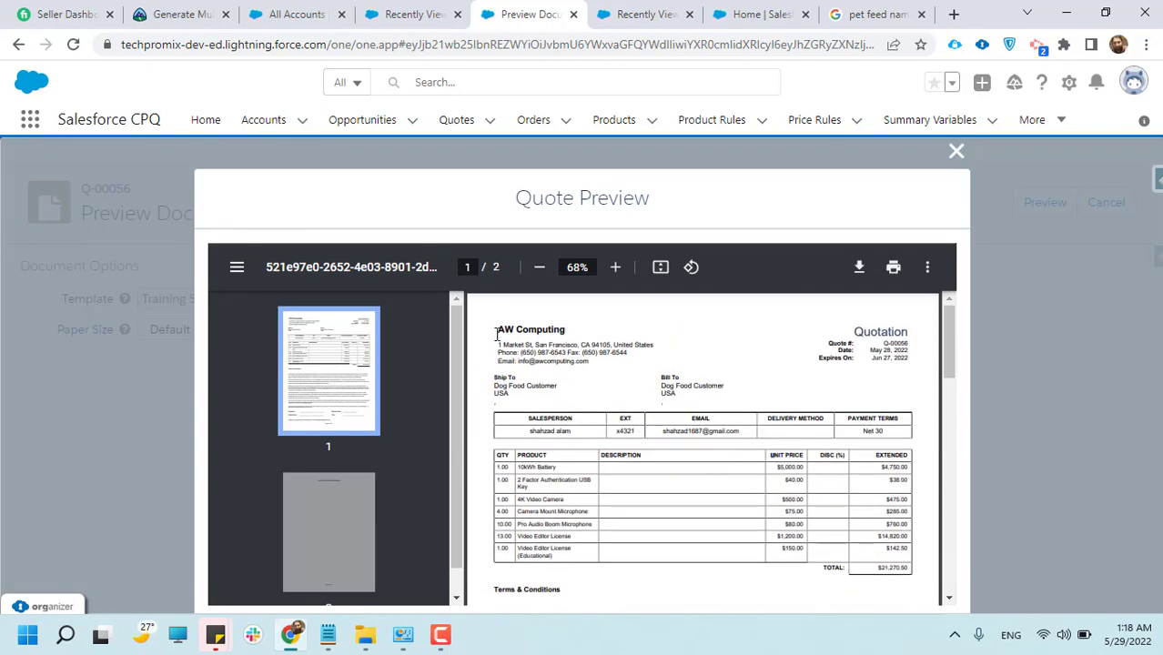
drag(496, 334, 727, 392)
click(838, 396)
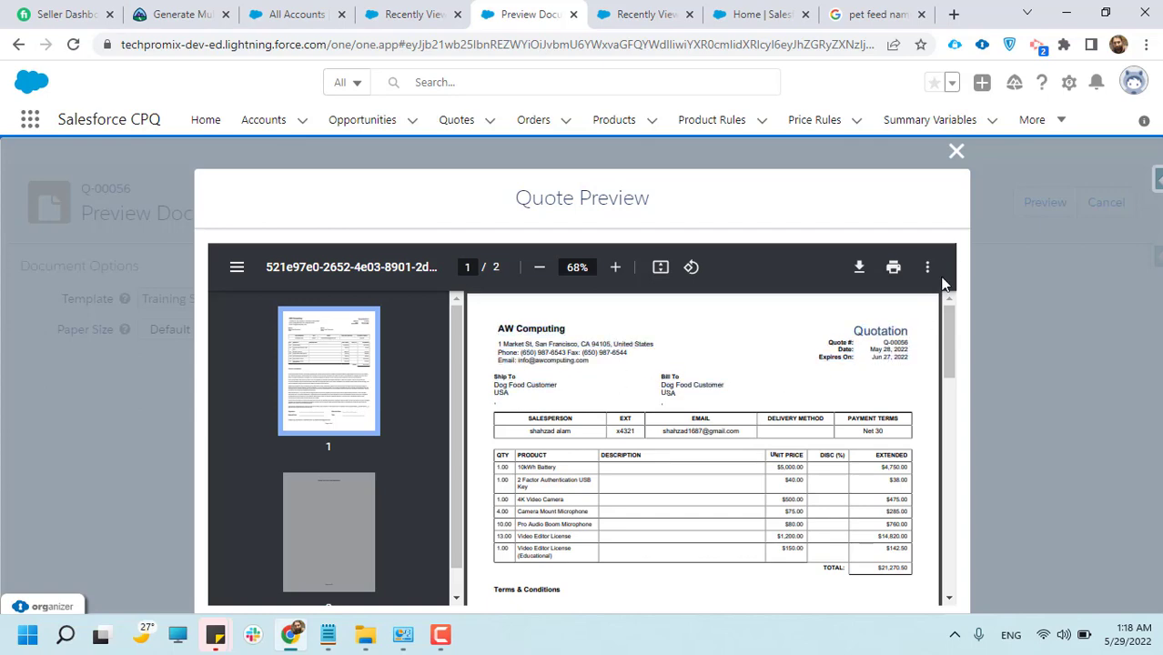
Leave the preview, then generate the quote's document with the Training Sample template and default paper size, and save it
click(956, 150)
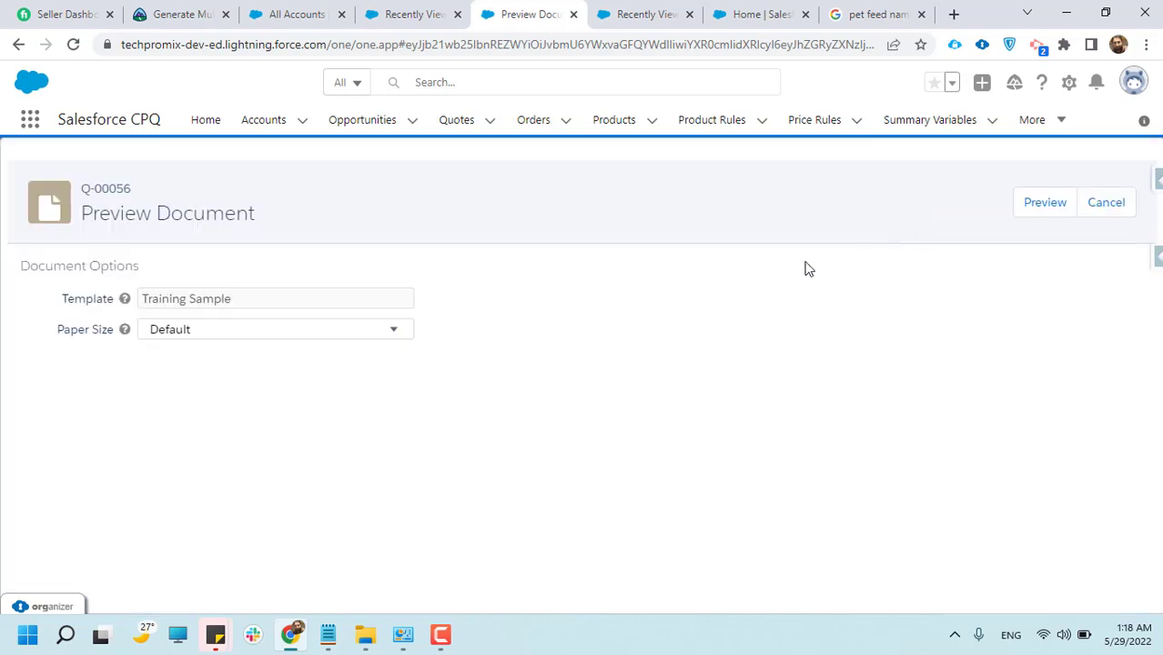
click(1097, 209)
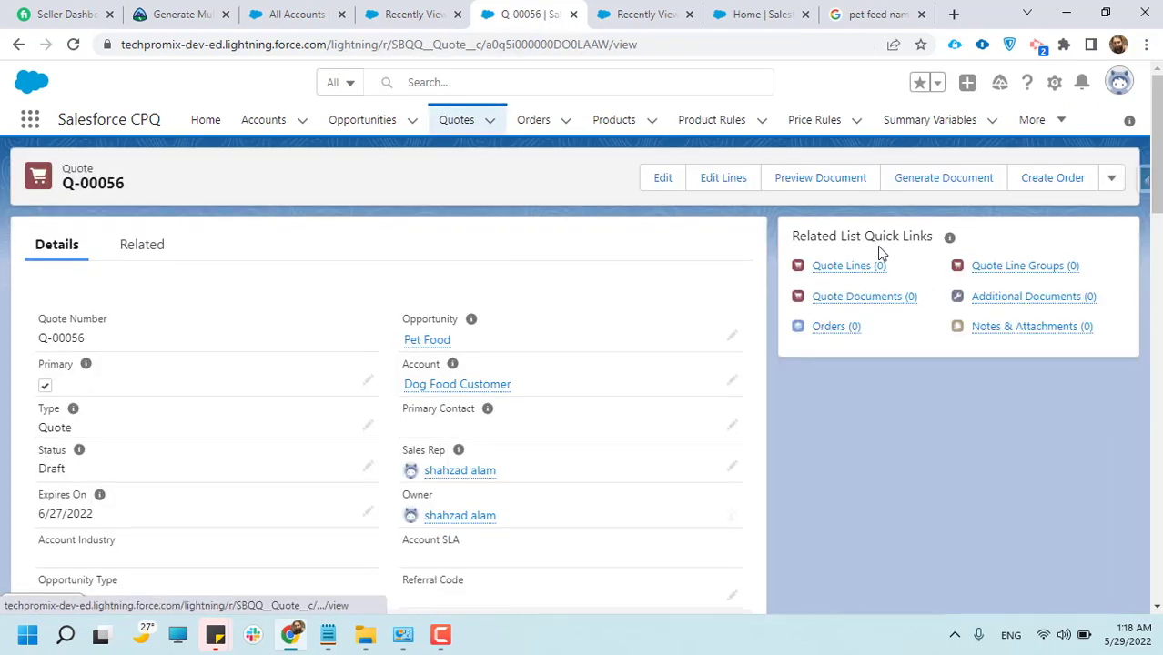
click(927, 190)
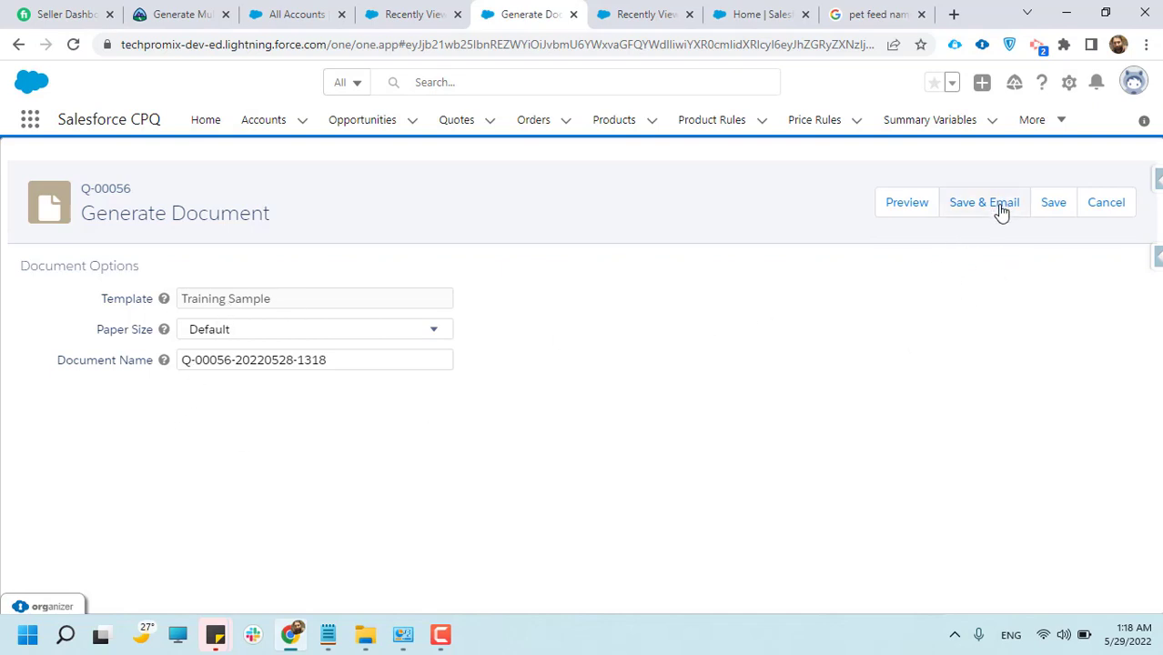
click(1055, 208)
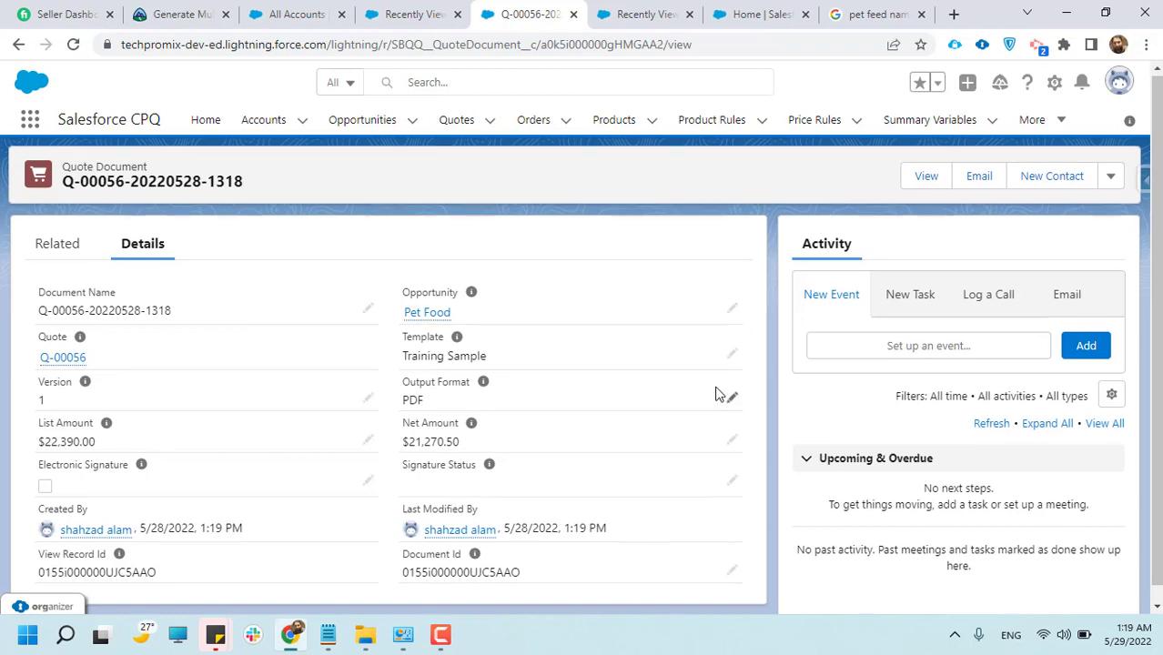
Review the saved quote document's details and its related records
scroll(721, 390, down, 1)
scroll(13, 425, down, 1)
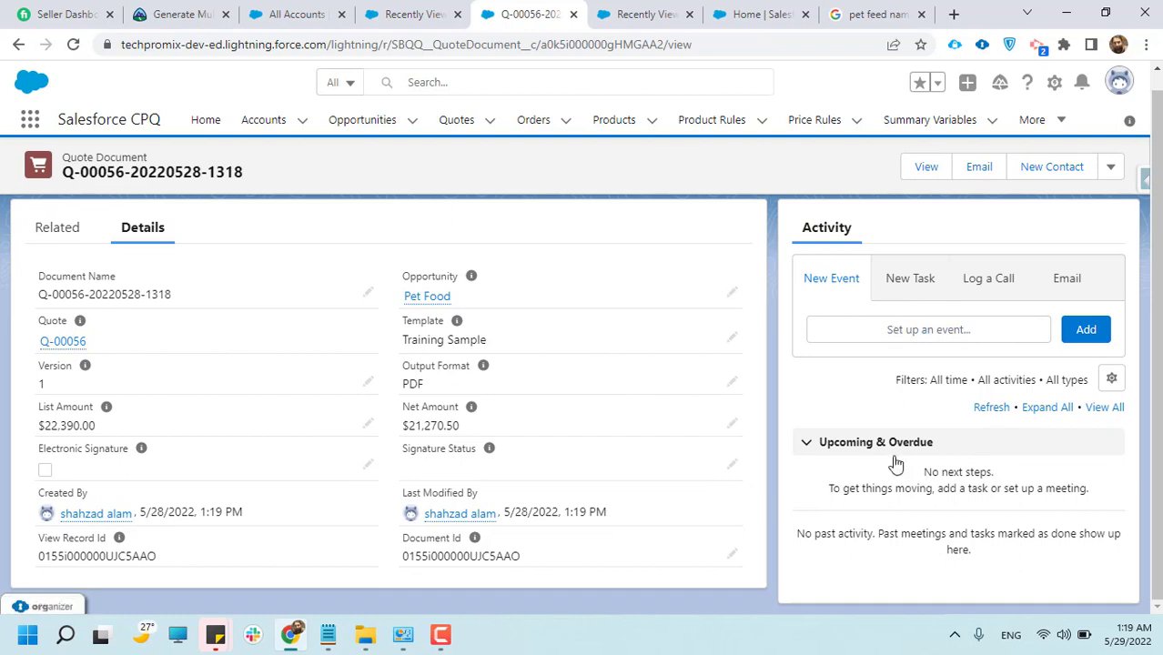
click(54, 236)
click(140, 237)
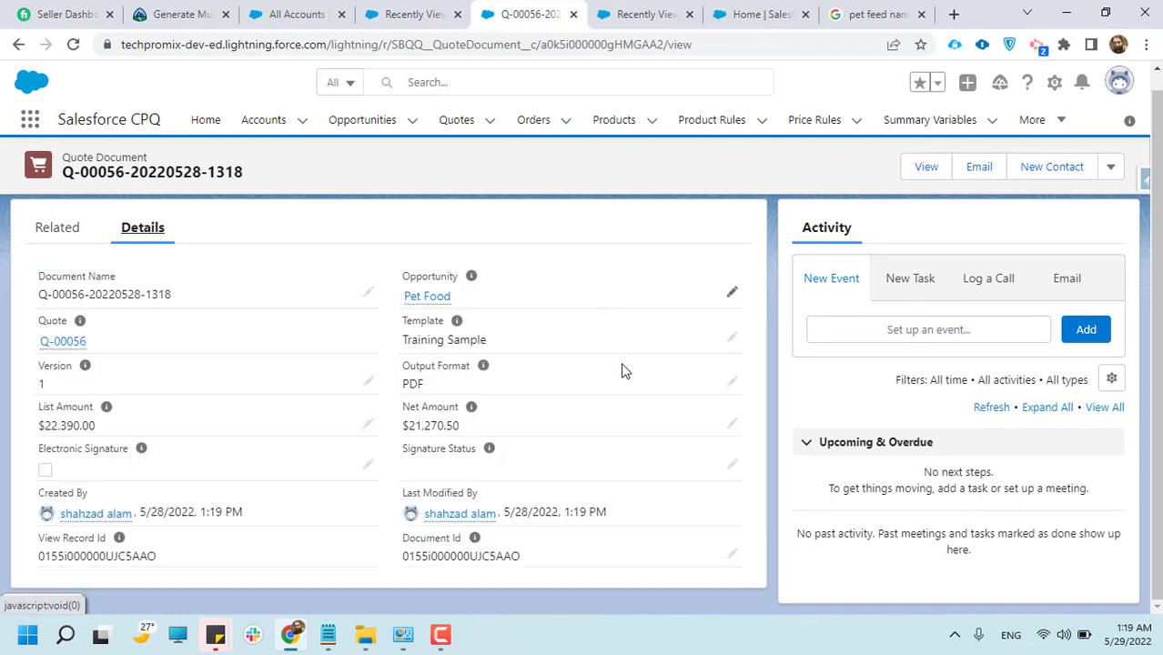
scroll(908, 494, up, 1)
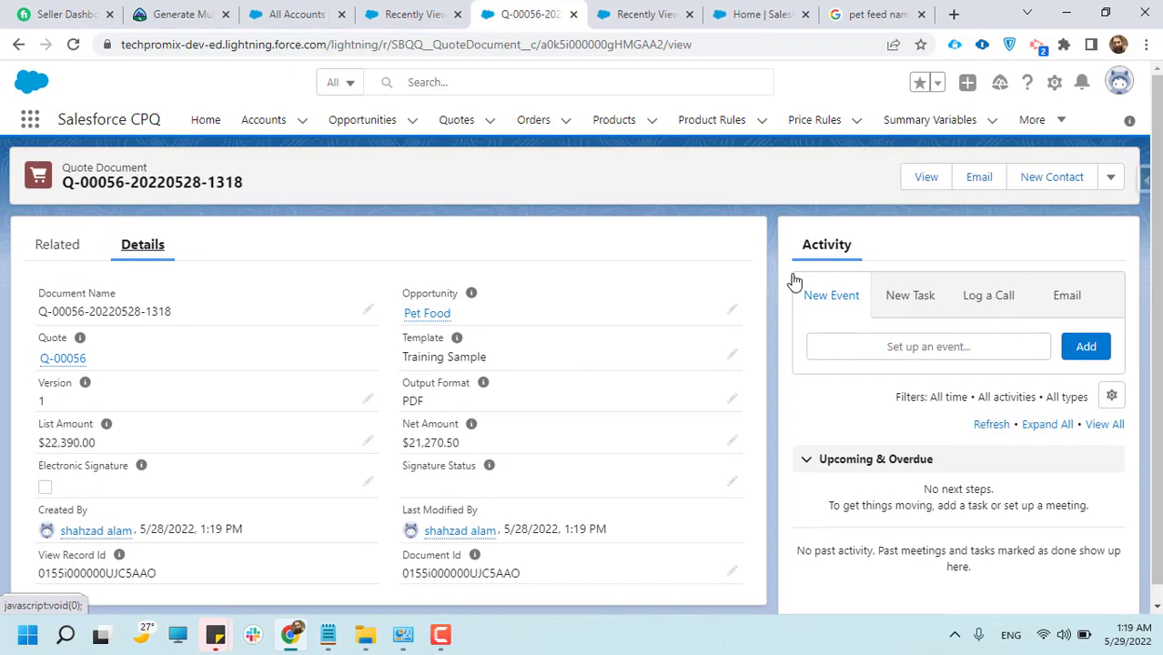
click(455, 642)
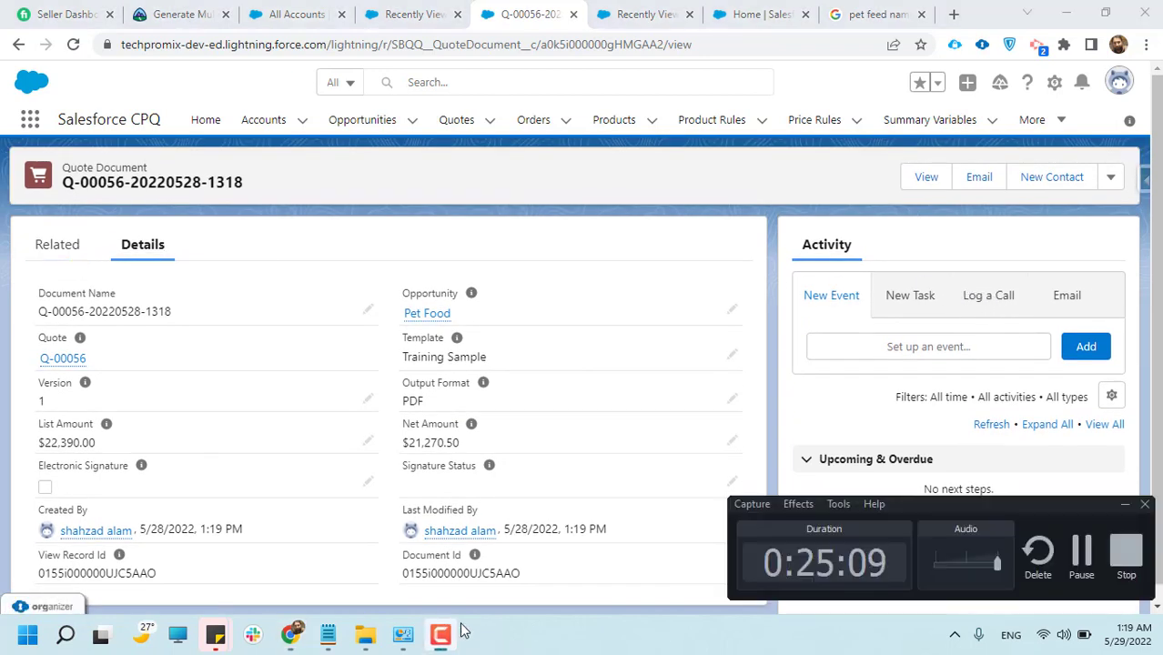
click(1037, 550)
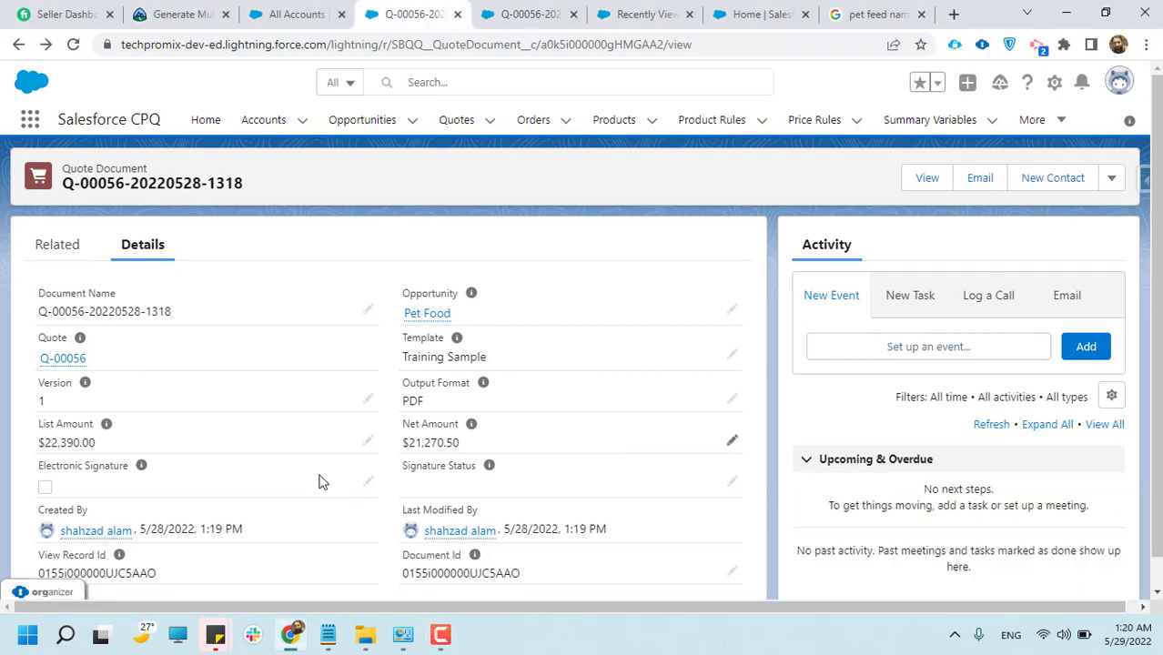
Open the saved quote document's PDF for viewing and hide the page thumbnails
scroll(200, 337, down, 1)
drag(70, 154, 274, 162)
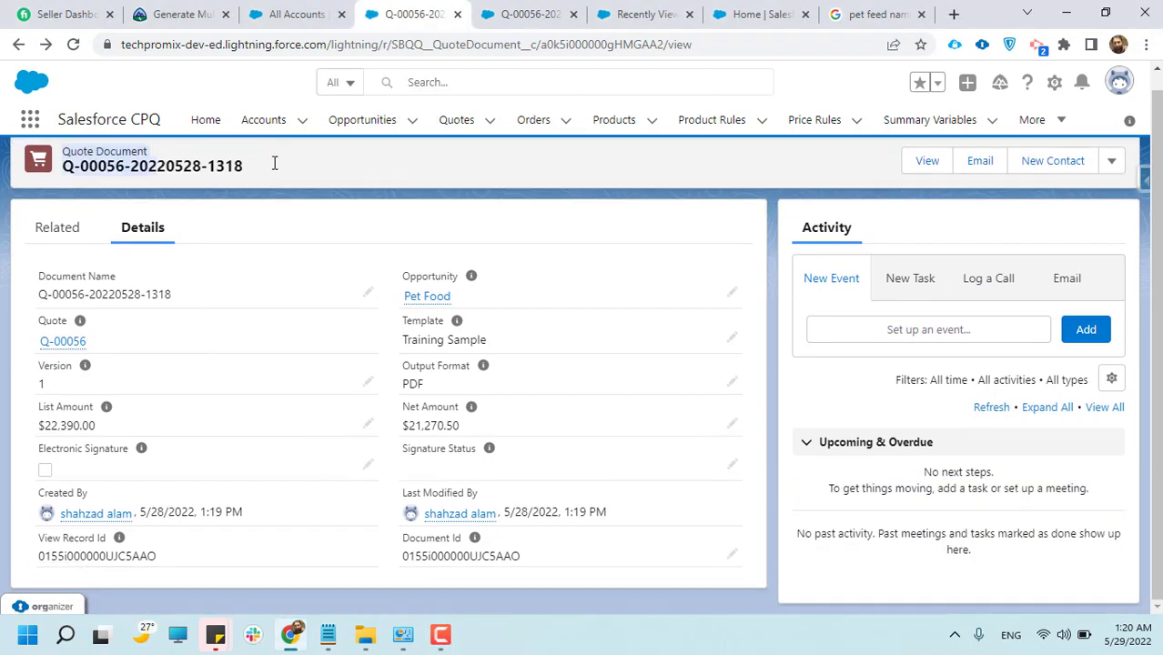
scroll(727, 423, up, 1)
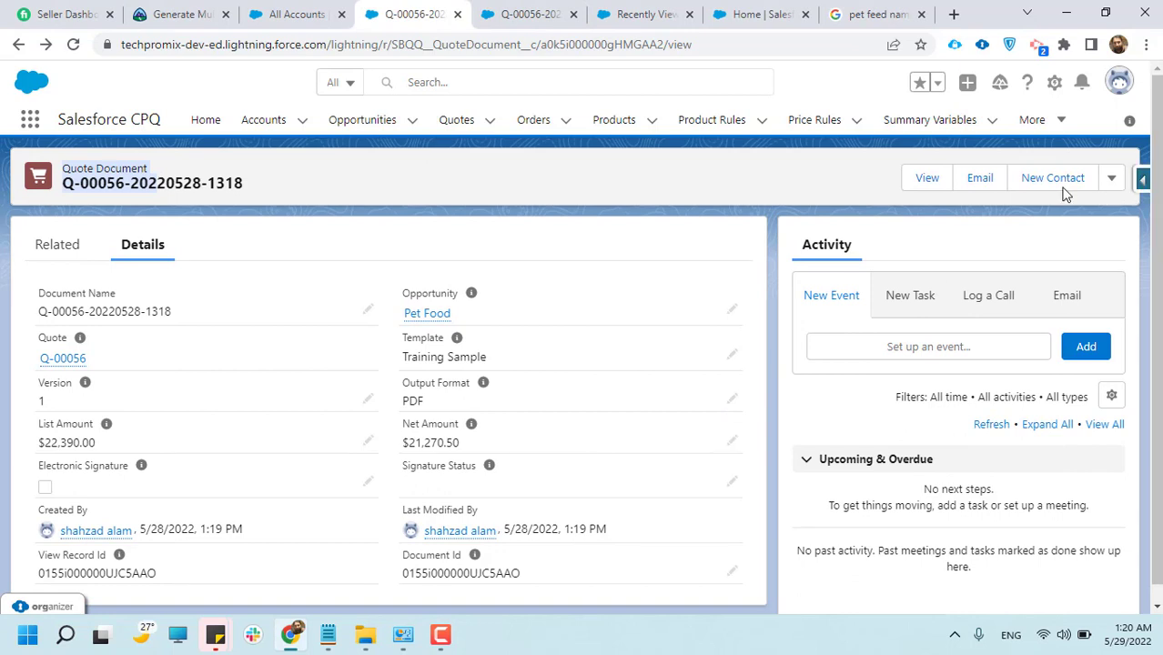
click(921, 177)
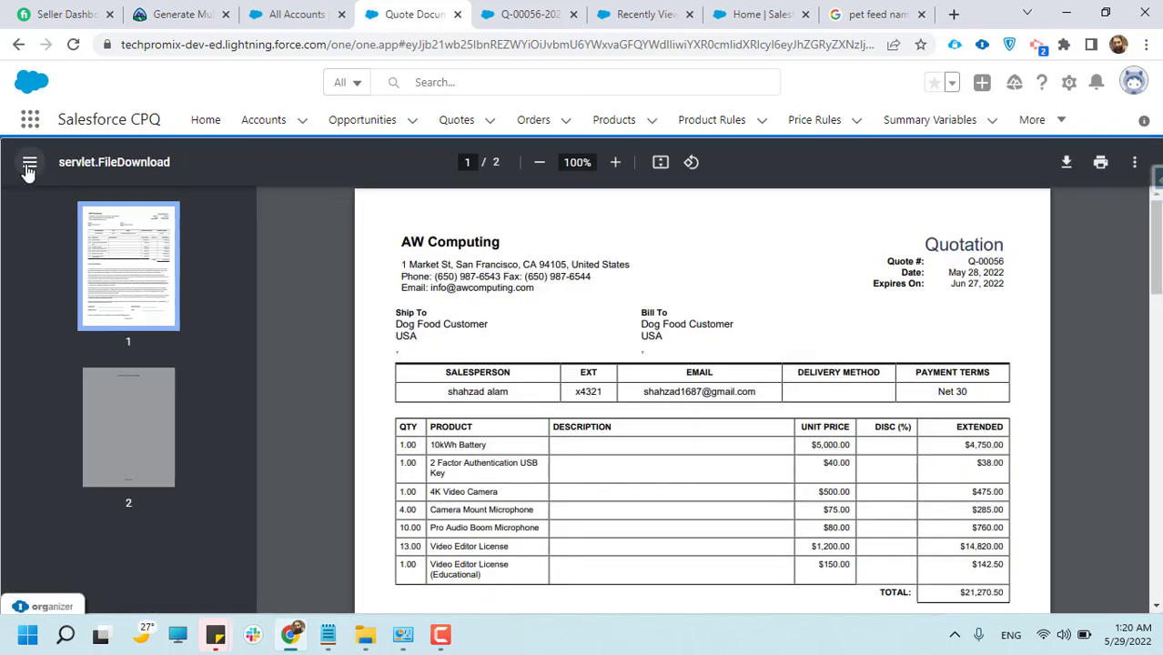
click(29, 162)
Examine the generated PDF's company header, customer details, product table, terms and signature section
scroll(487, 300, down, 2)
scroll(491, 307, up, 2)
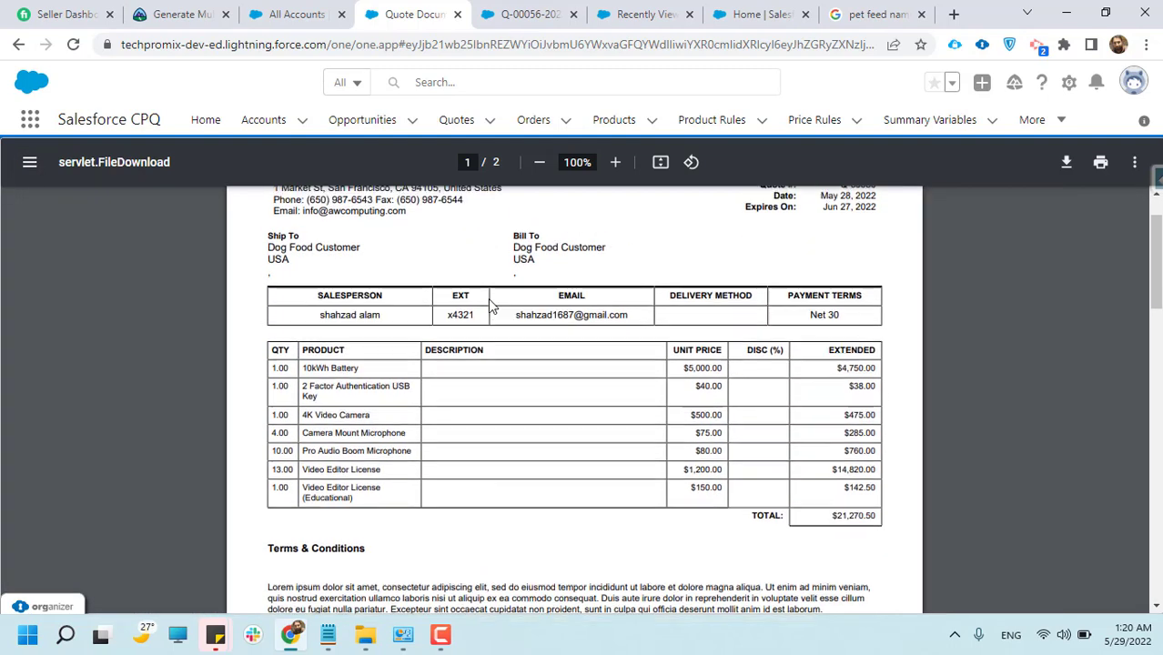
drag(299, 241, 880, 293)
click(564, 303)
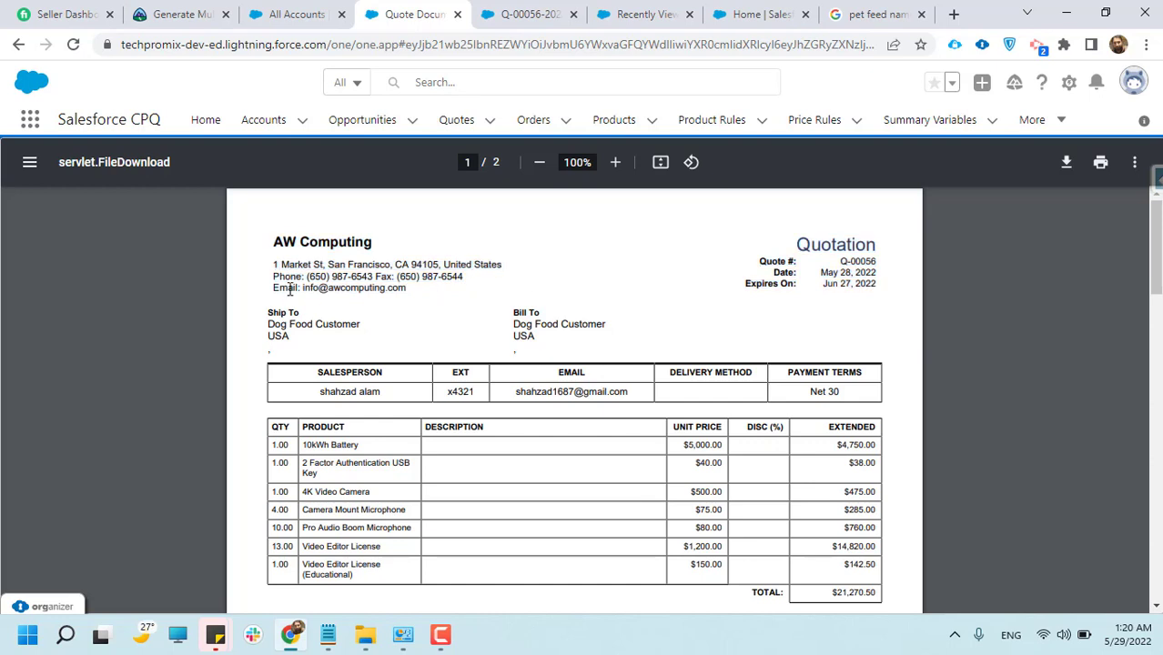
drag(271, 248, 459, 301)
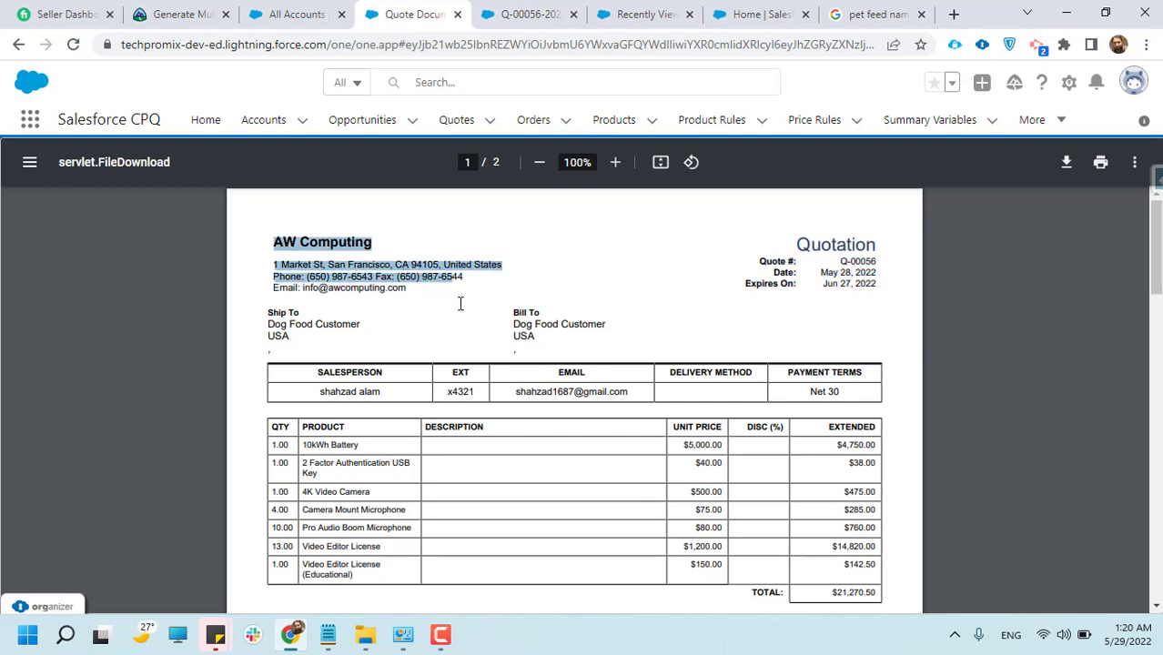
scroll(472, 335, down, 4)
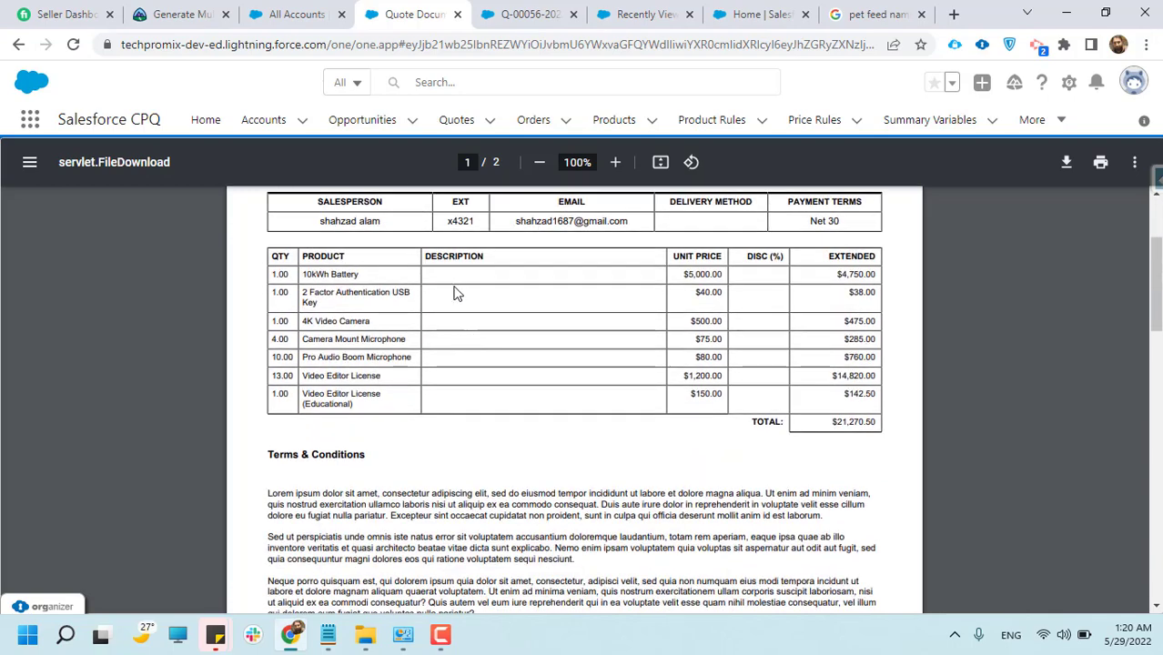
scroll(691, 356, down, 2)
scroll(692, 356, down, 6)
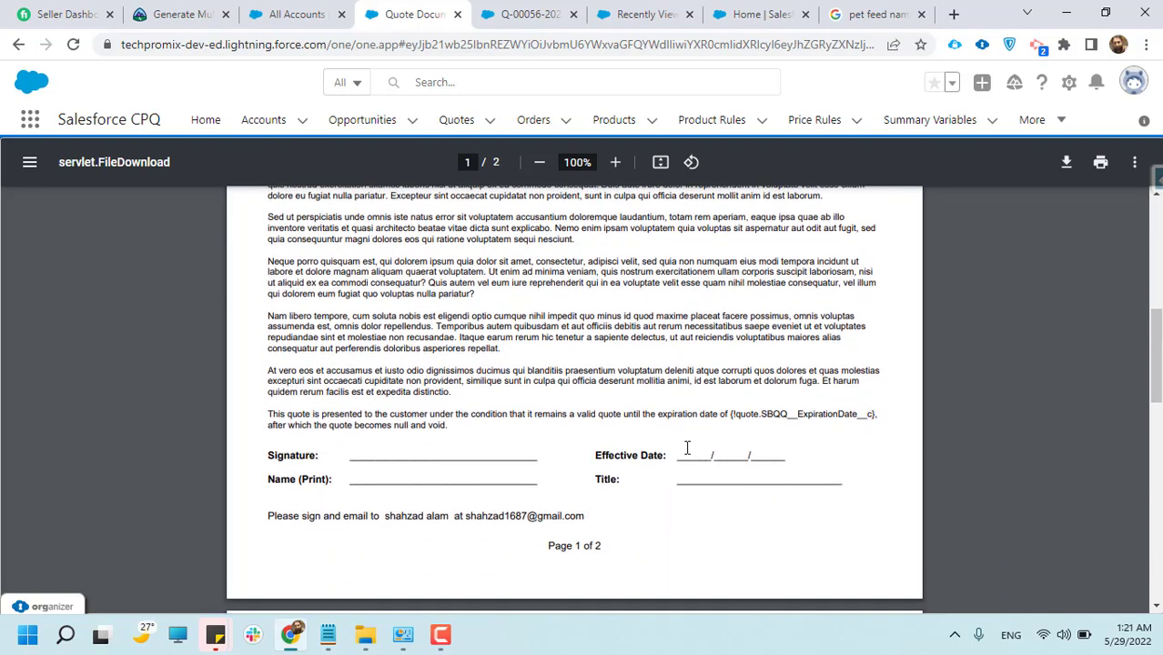
scroll(685, 461, up, 12)
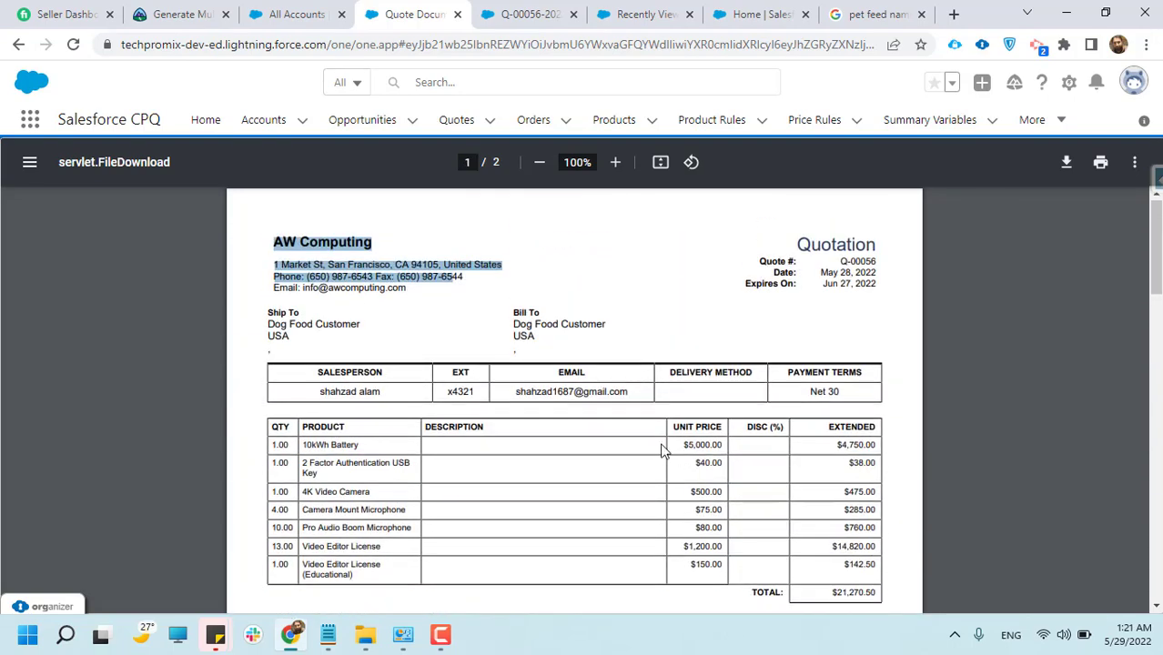
Leave the PDF and open the Pet Food opportunity from the recently viewed opportunities
click(18, 44)
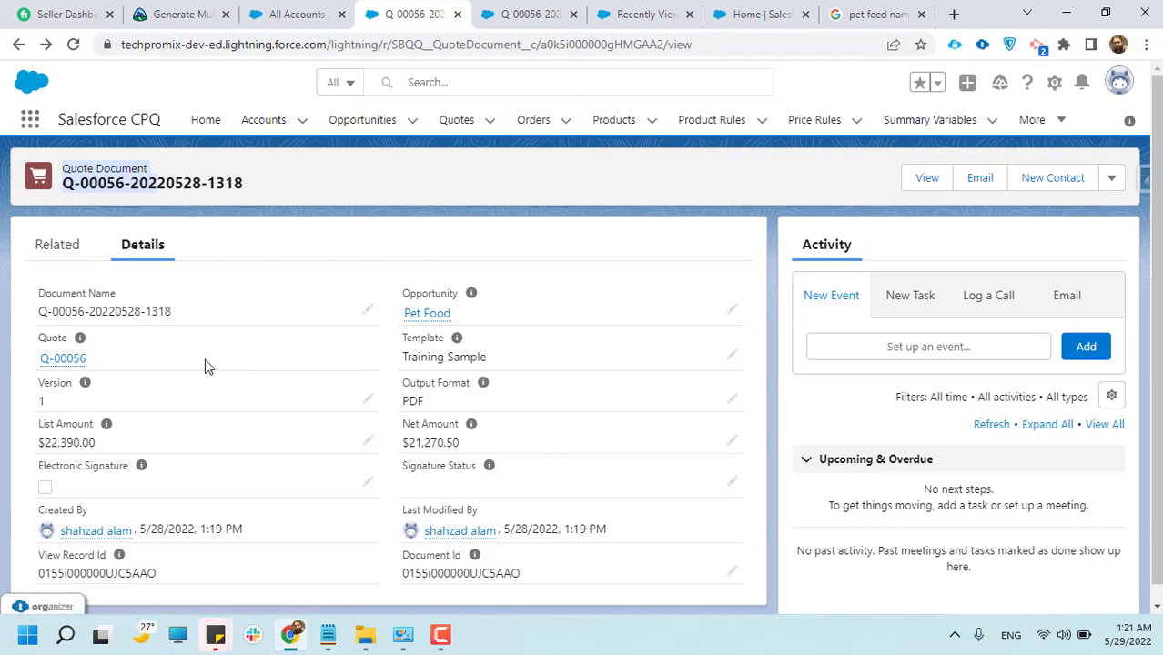
click(339, 130)
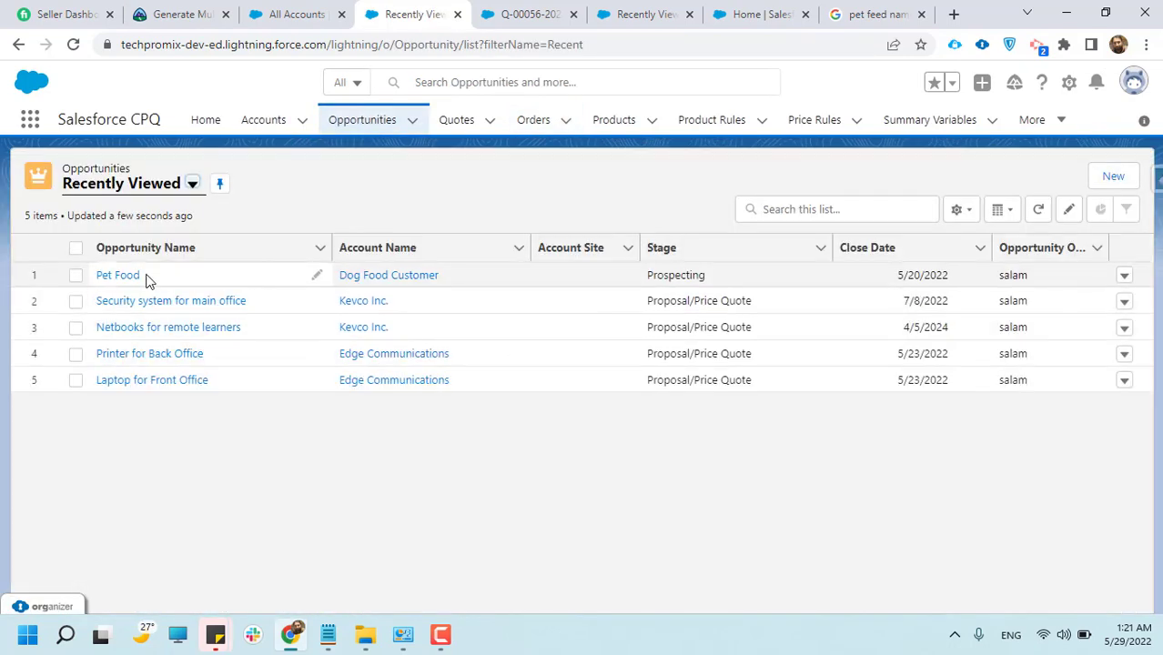
click(130, 276)
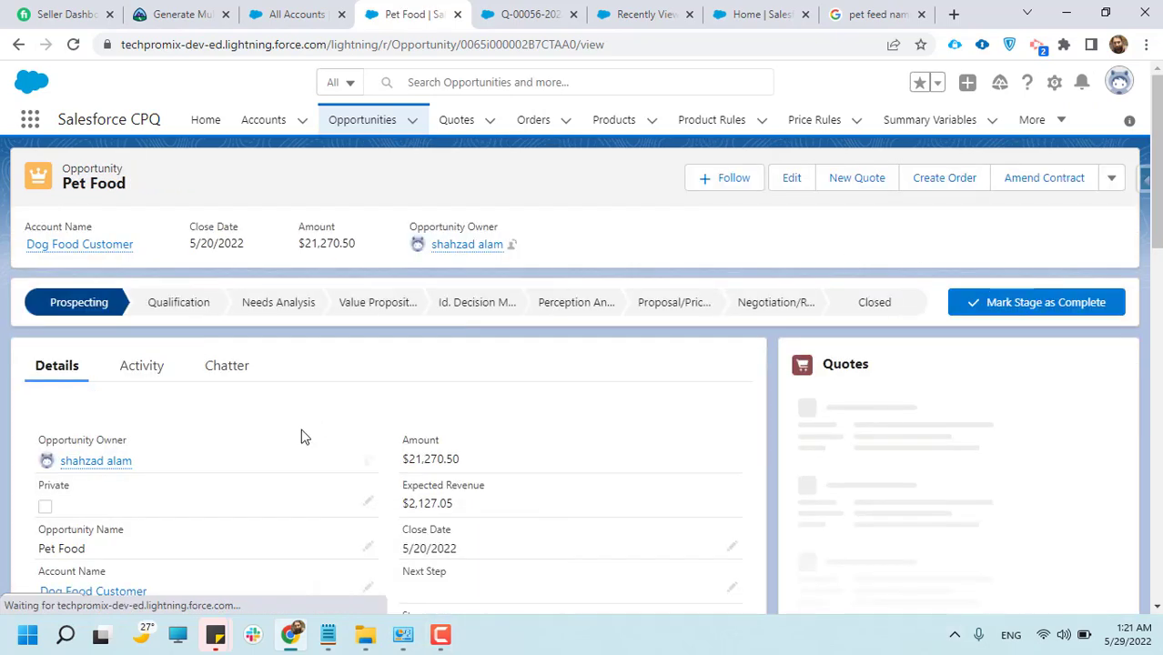
Review the Pet Food opportunity's related quotes, products, quote documents and contracts
scroll(913, 442, down, 1)
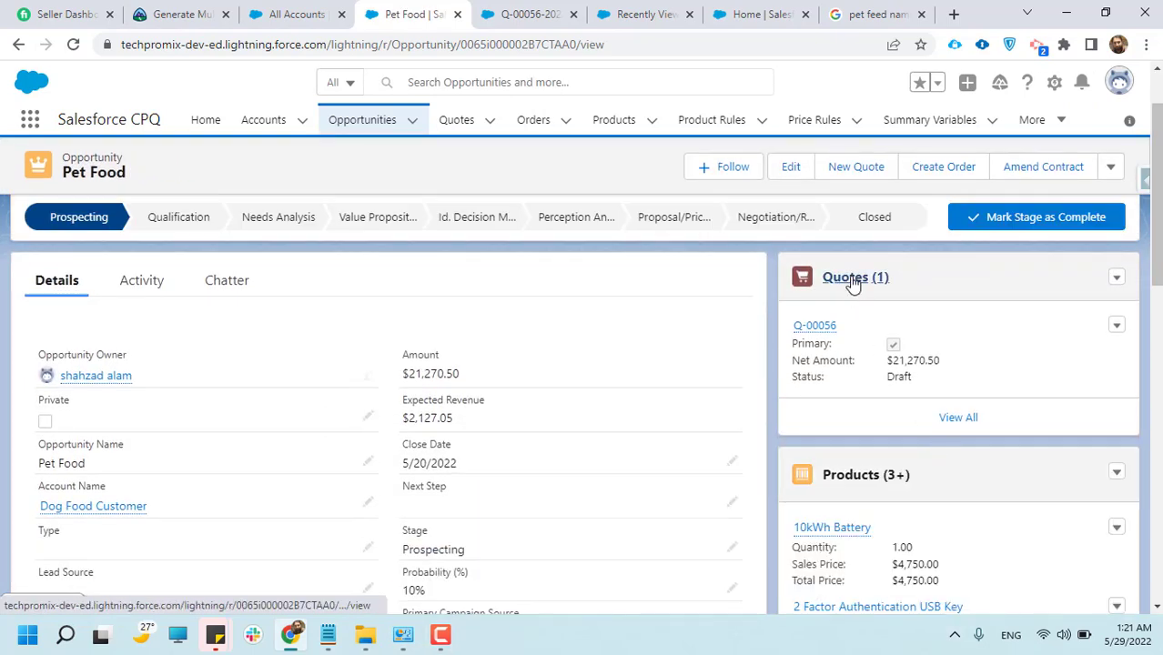
scroll(874, 412, down, 1)
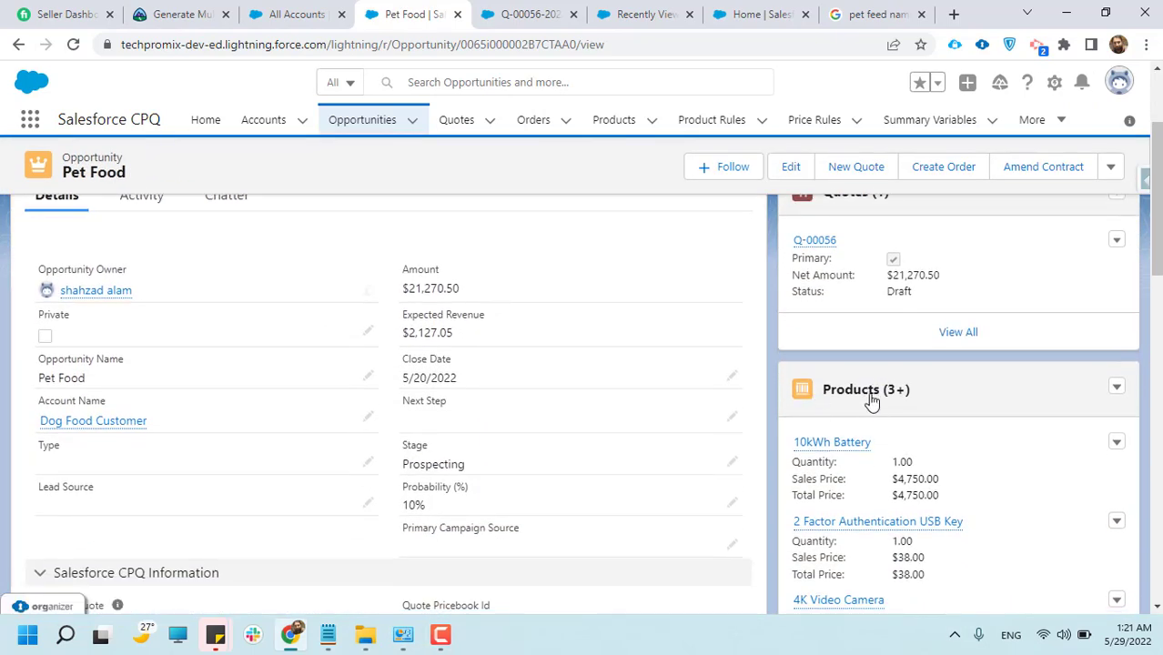
scroll(871, 401, down, 2)
scroll(932, 480, down, 3)
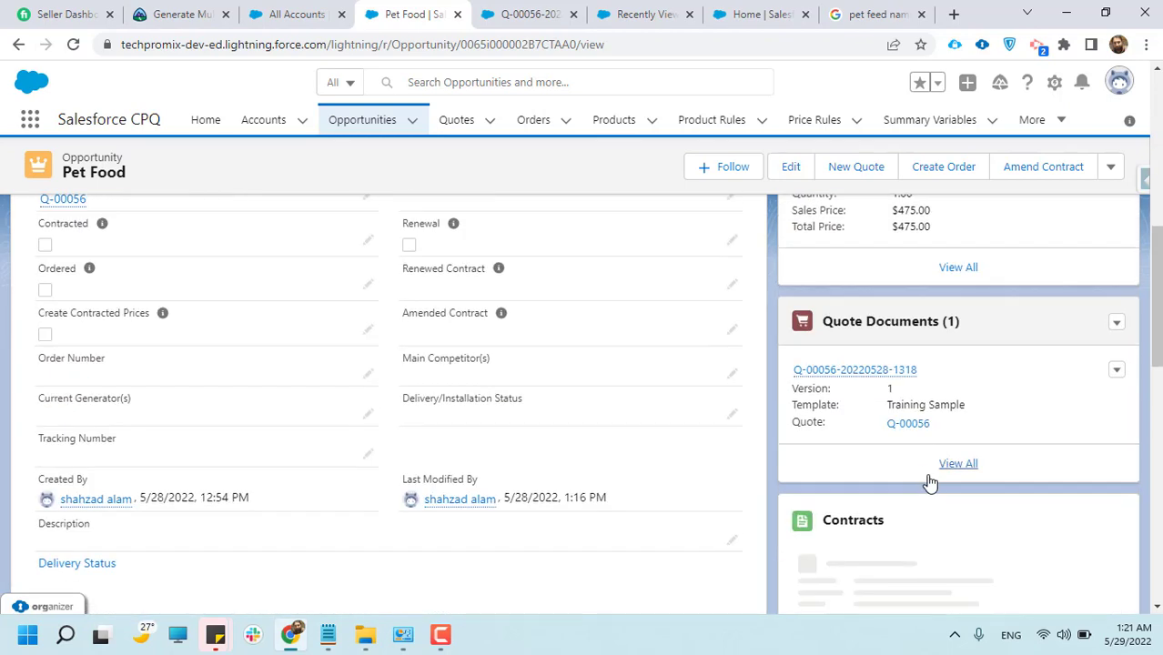
scroll(909, 382, down, 2)
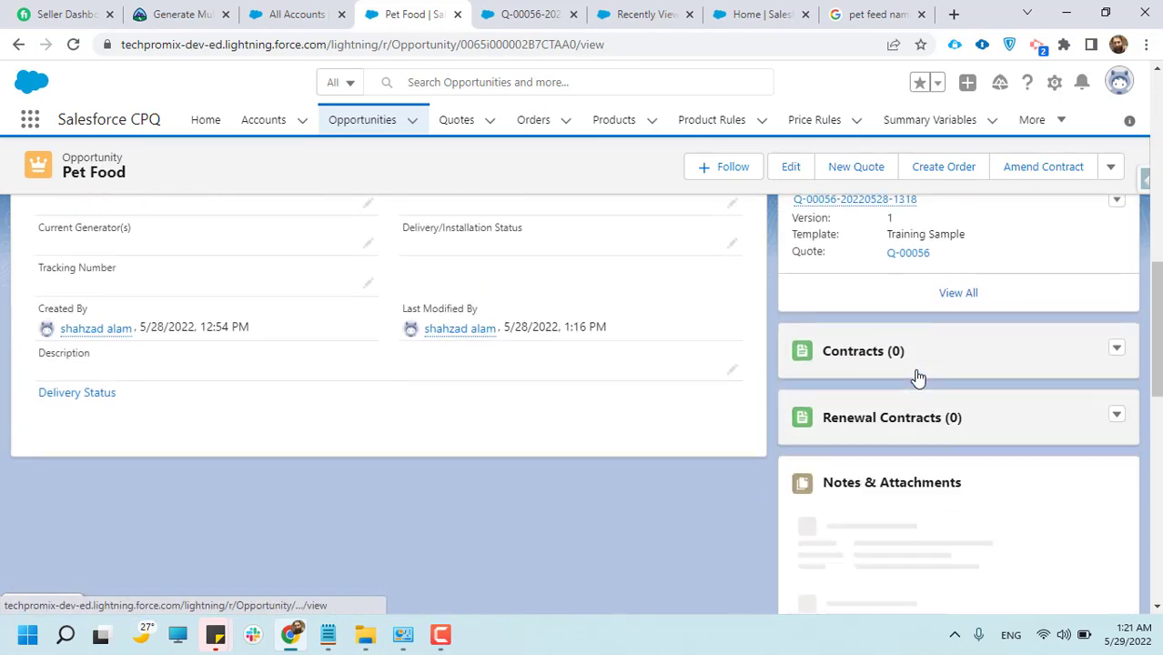
Review the Pet Food opportunity's attachments, contact roles, partners and stage history
scroll(916, 371, down, 2)
scroll(846, 487, down, 1)
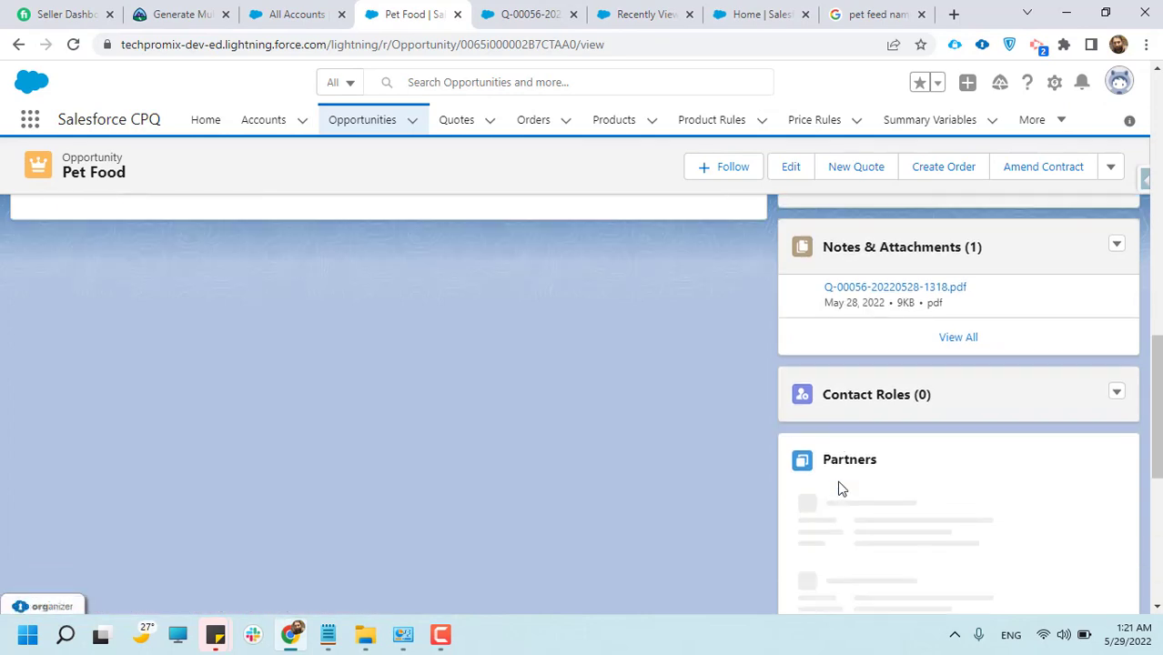
scroll(815, 461, down, 1)
scroll(809, 461, down, 1)
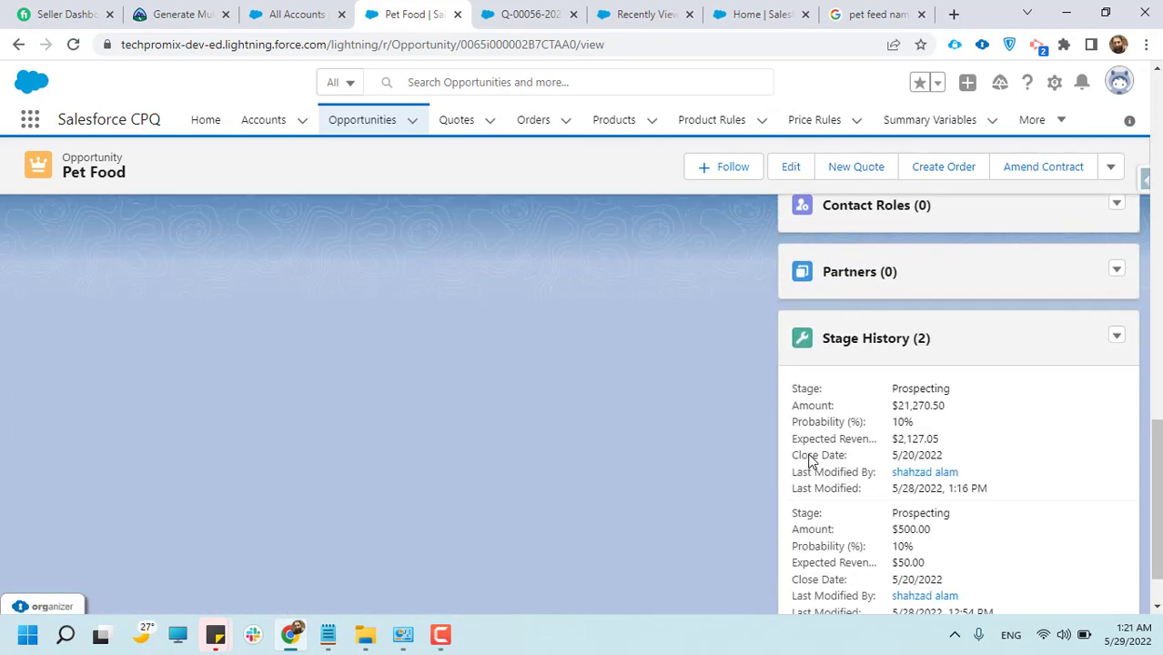
scroll(809, 455, up, 15)
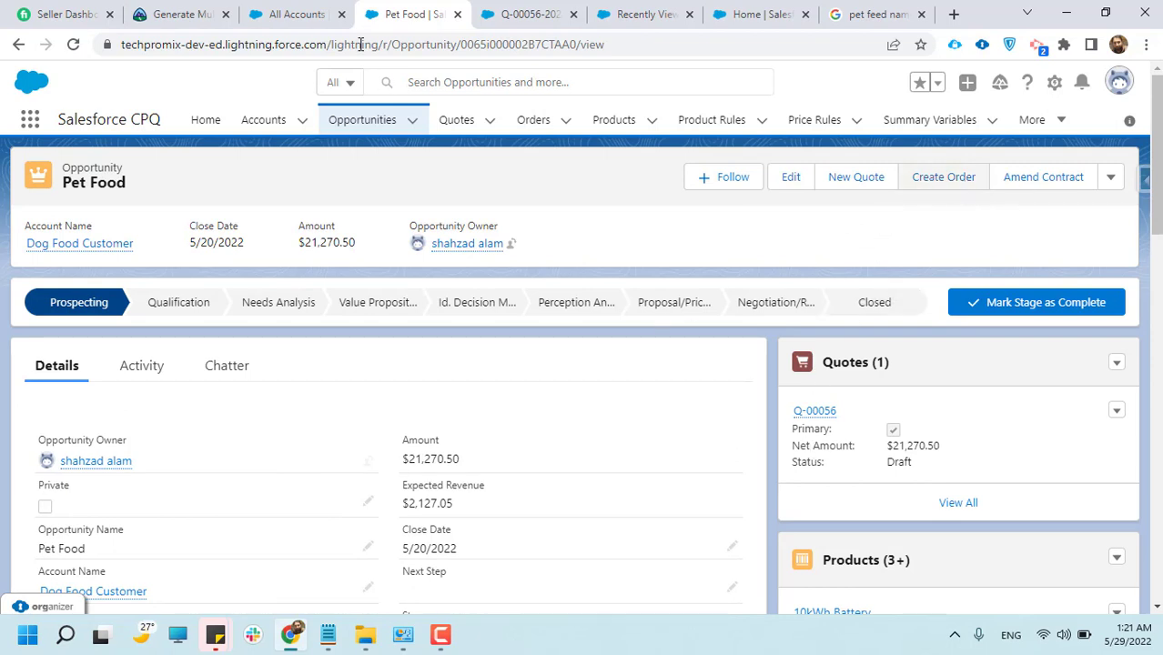
Examine the Dog Food Customer account's related opportunities, quotes, contracts, assets, subscriptions and orders
click(337, 7)
scroll(152, 464, down, 4)
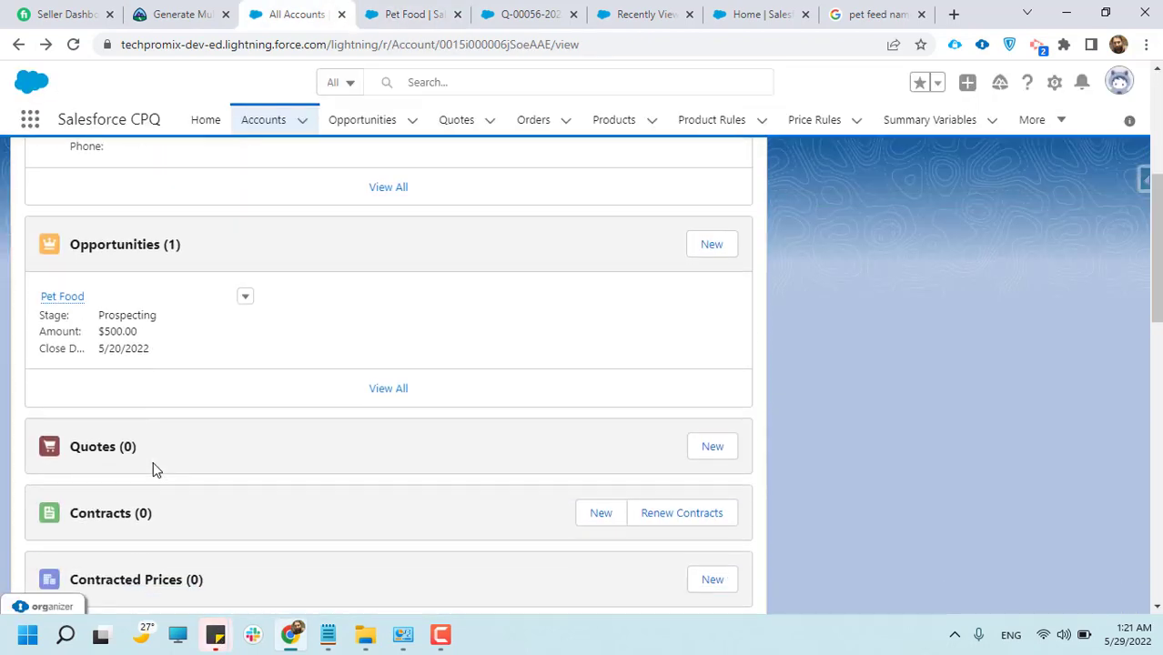
scroll(161, 459, down, 4)
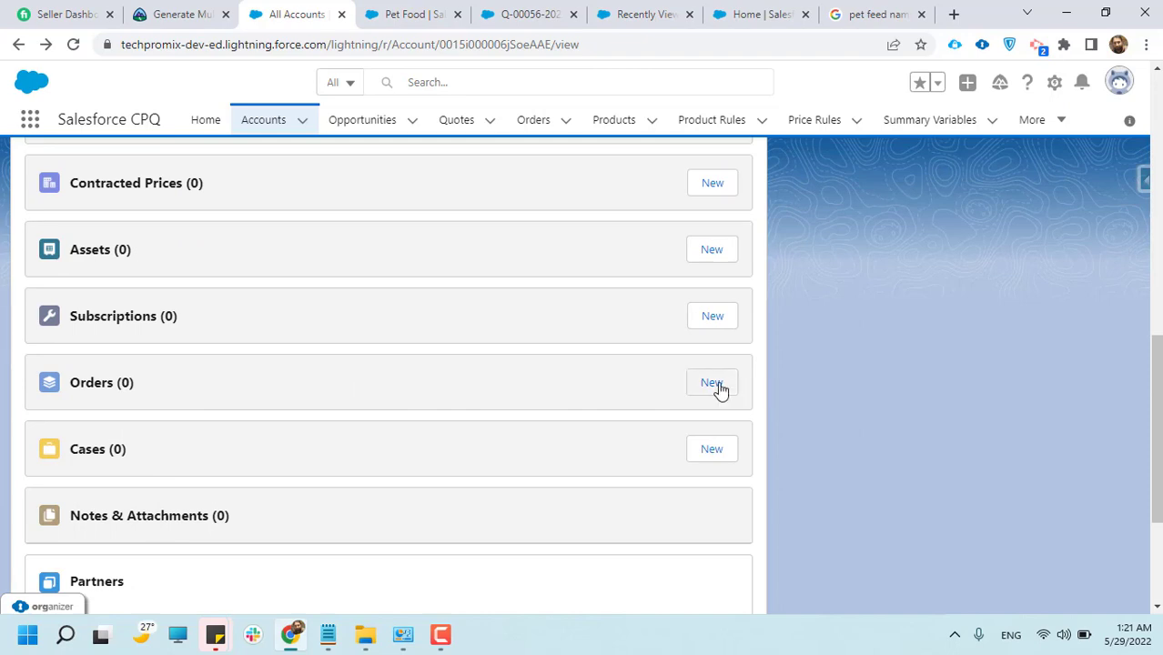
scroll(515, 422, up, 5)
scroll(458, 417, up, 4)
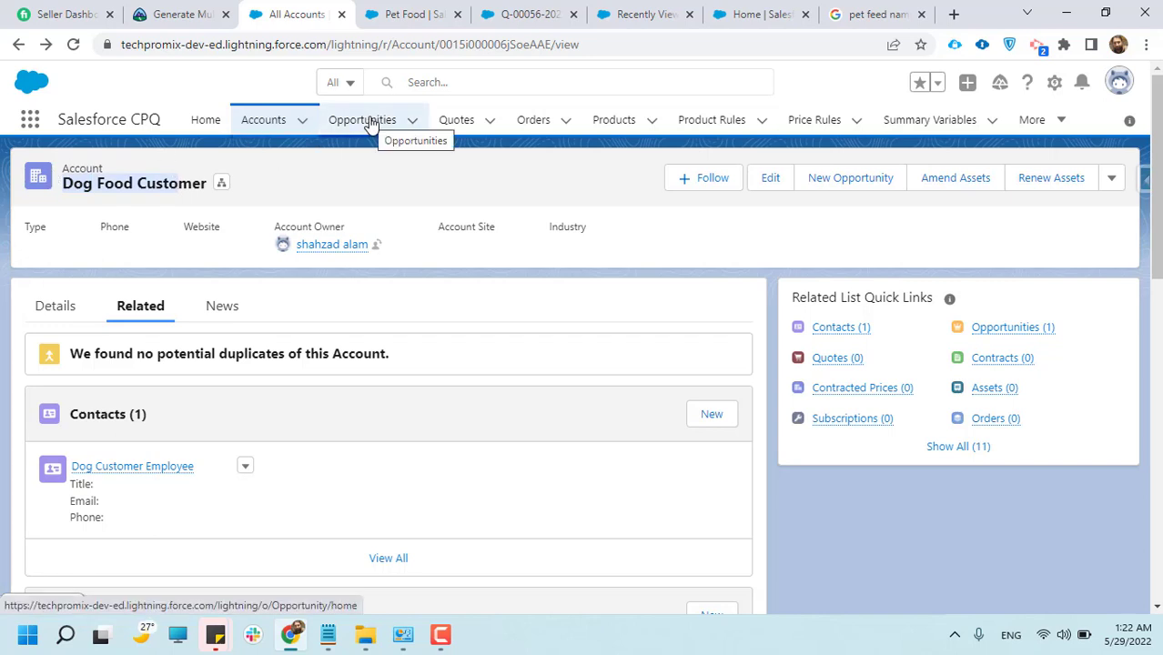
Return to the Pet Food opportunity and start creating an order from it
click(408, 14)
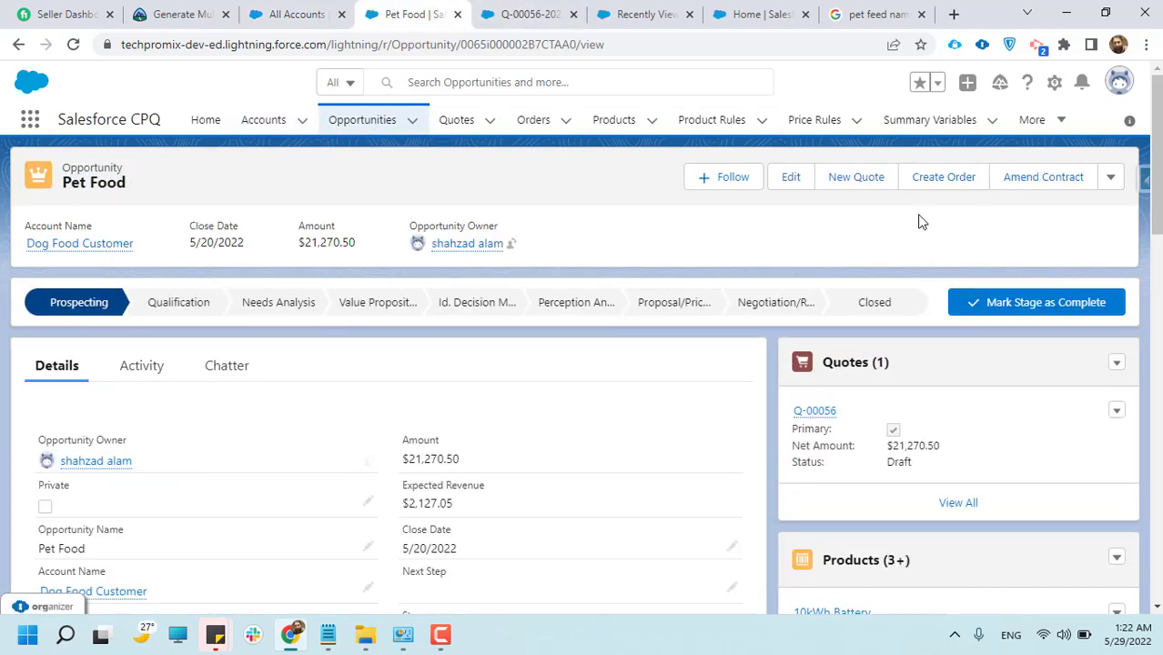
click(941, 180)
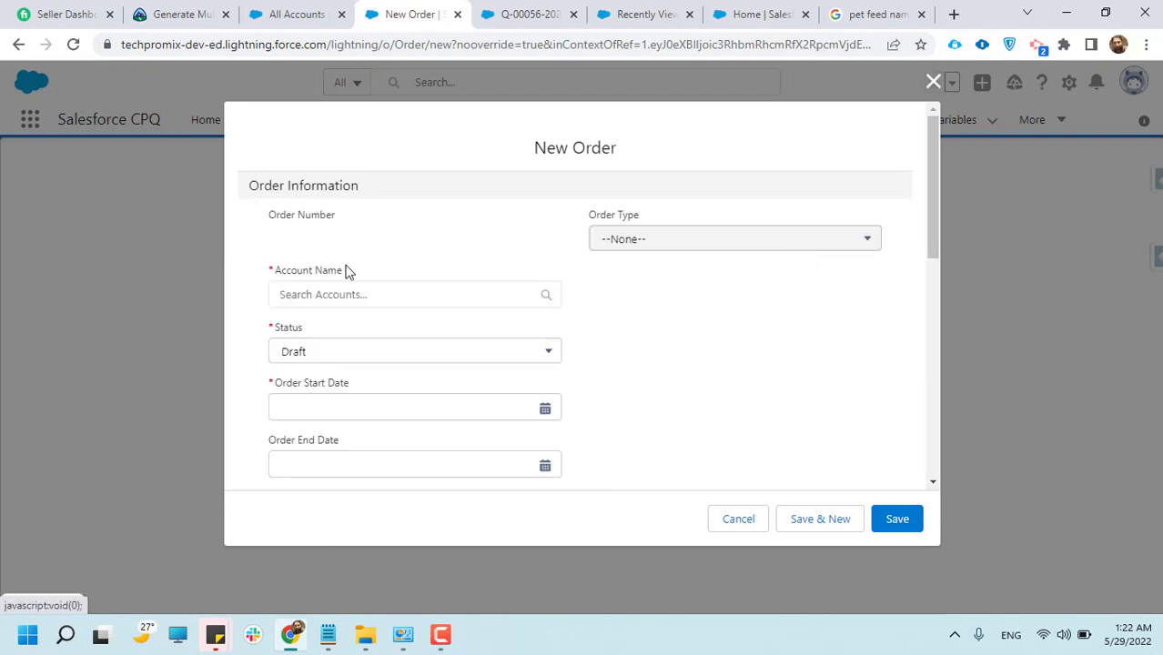
click(306, 297)
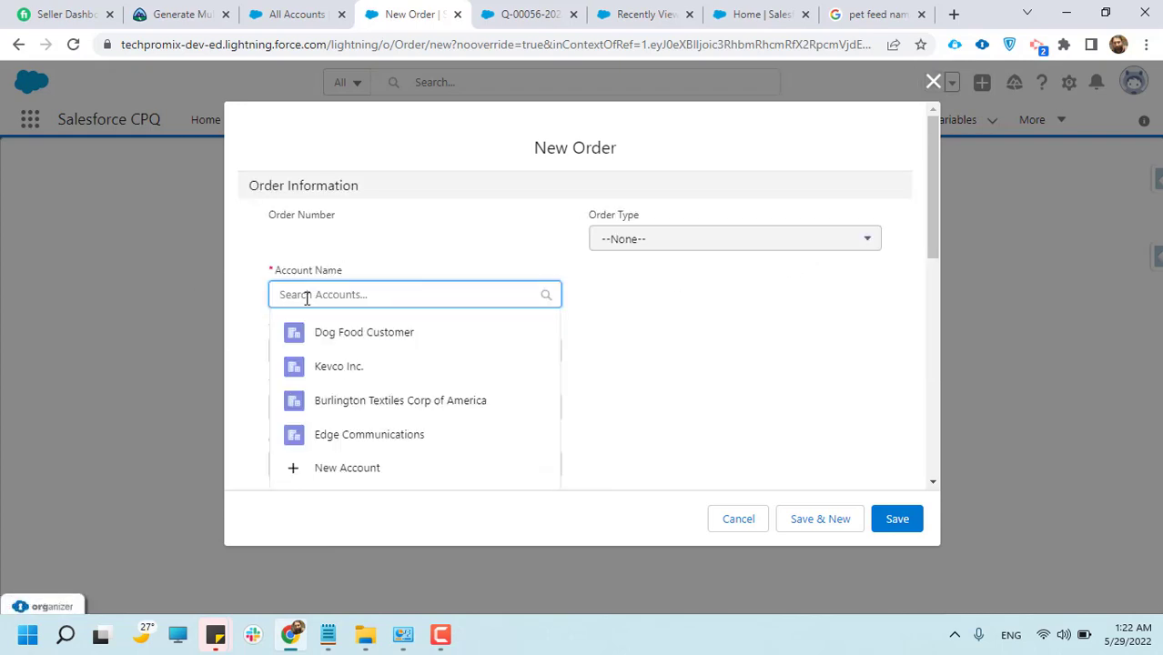
click(363, 338)
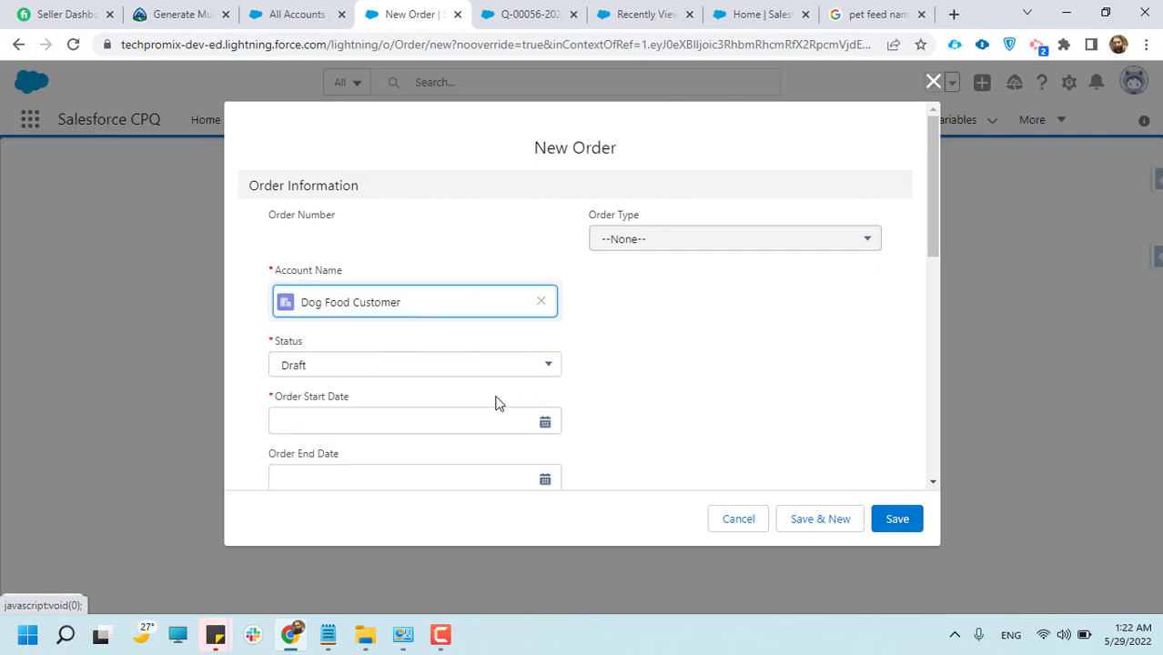
click(328, 367)
click(337, 456)
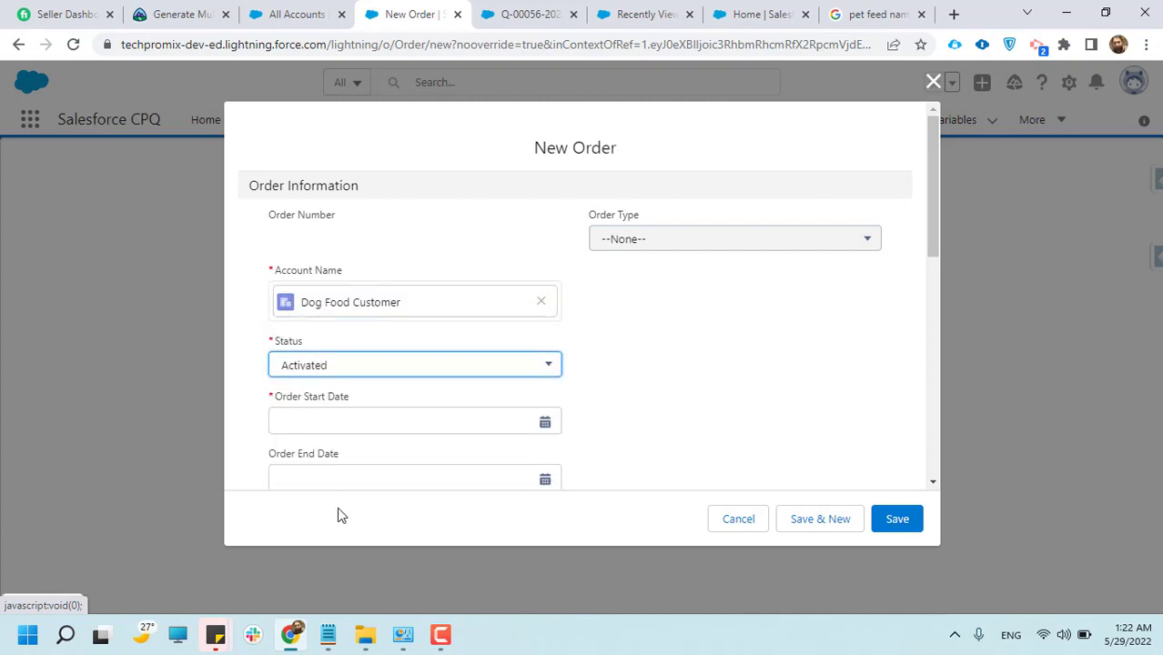
scroll(309, 391, down, 3)
click(313, 254)
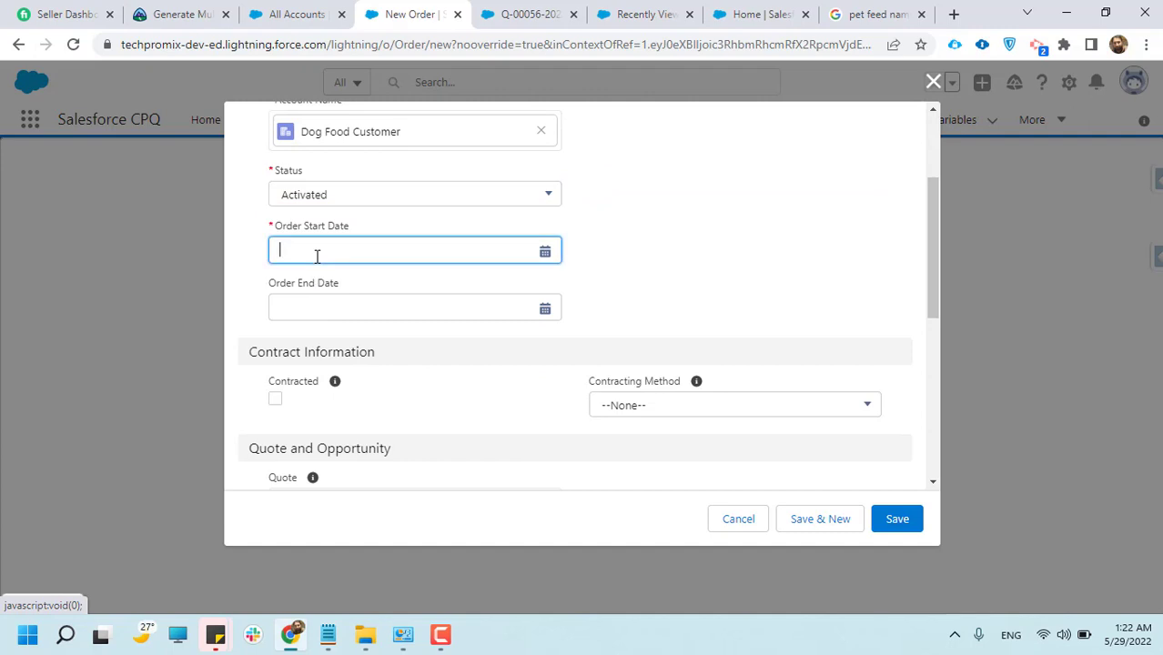
click(321, 402)
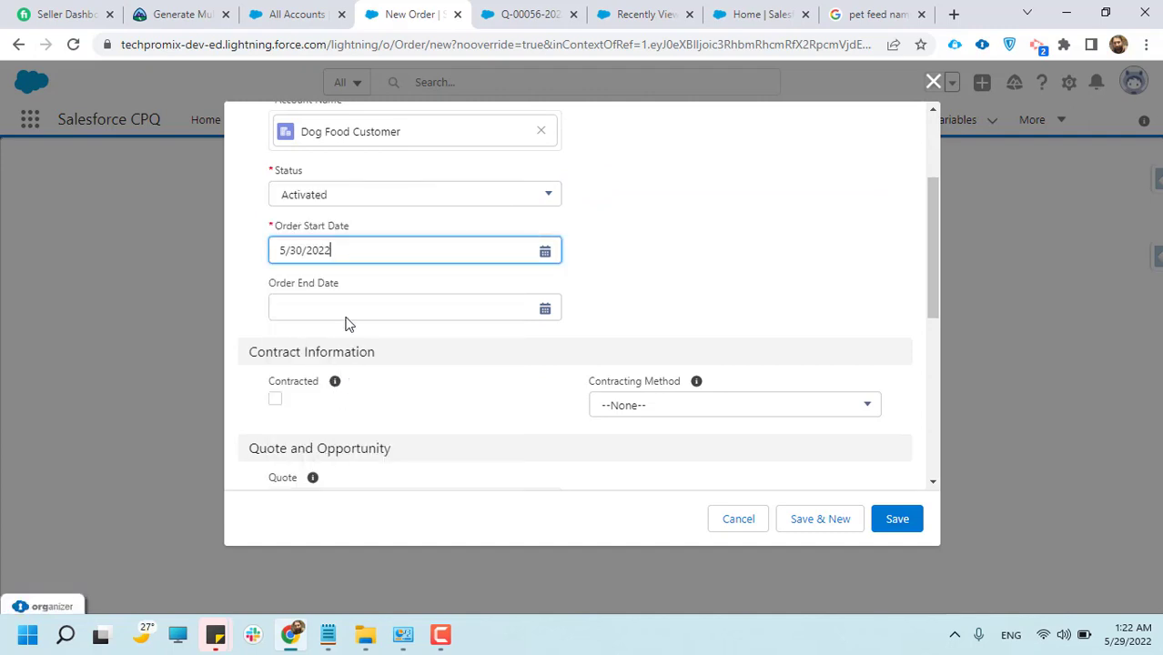
scroll(527, 356, down, 1)
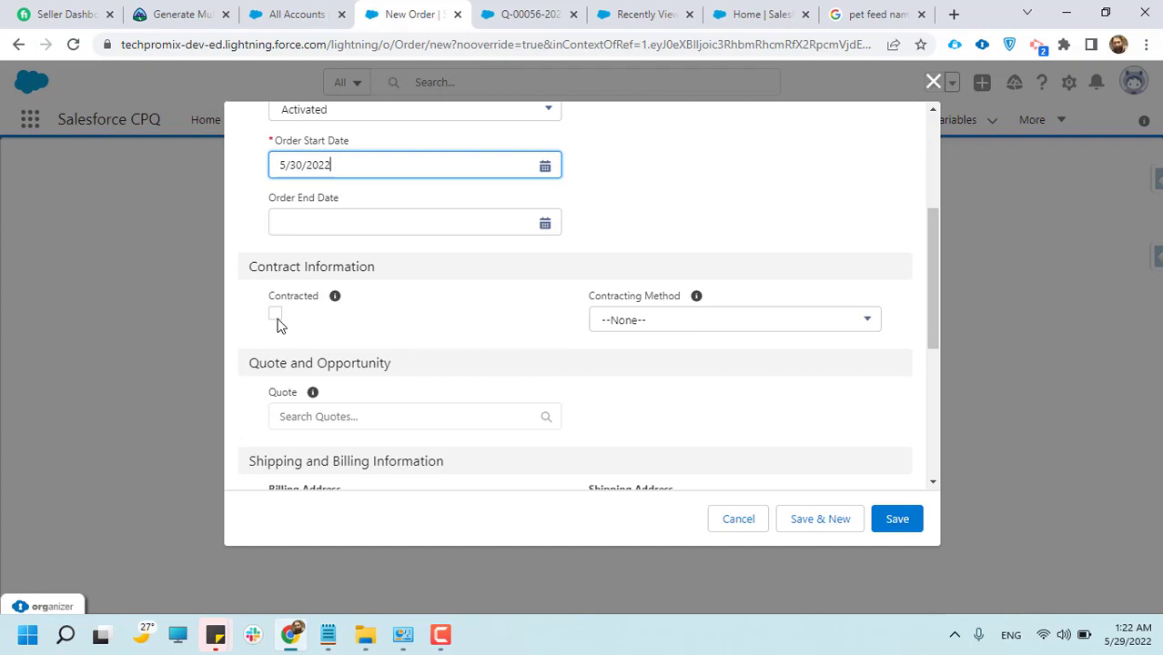
scroll(327, 403, down, 1)
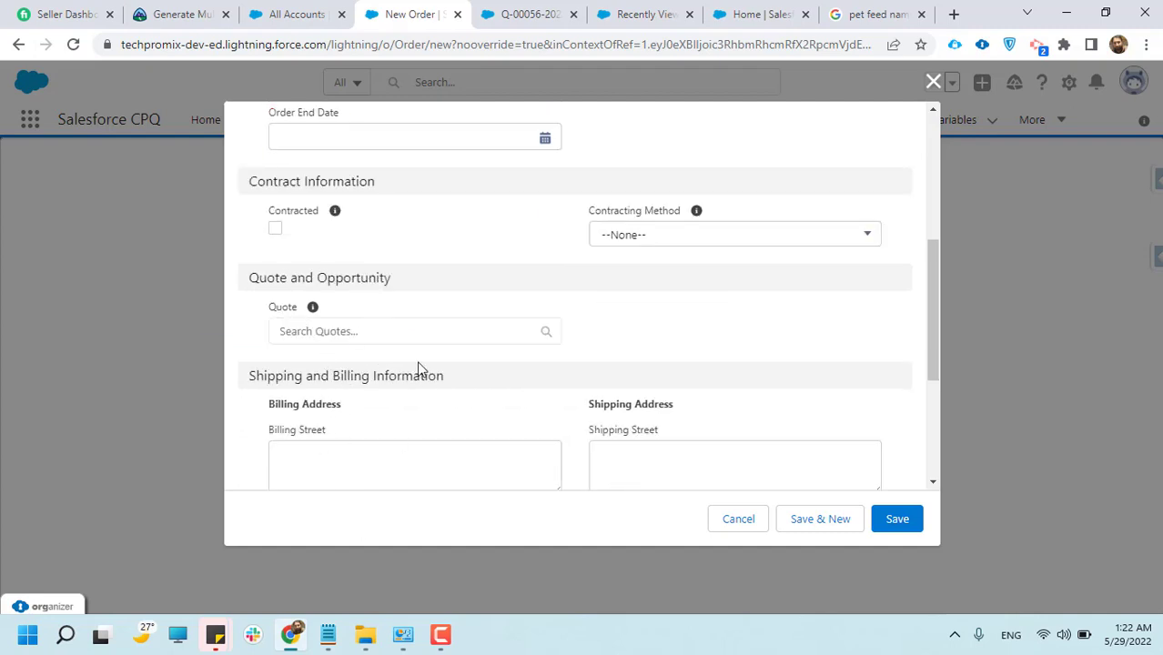
scroll(418, 367, down, 1)
click(361, 247)
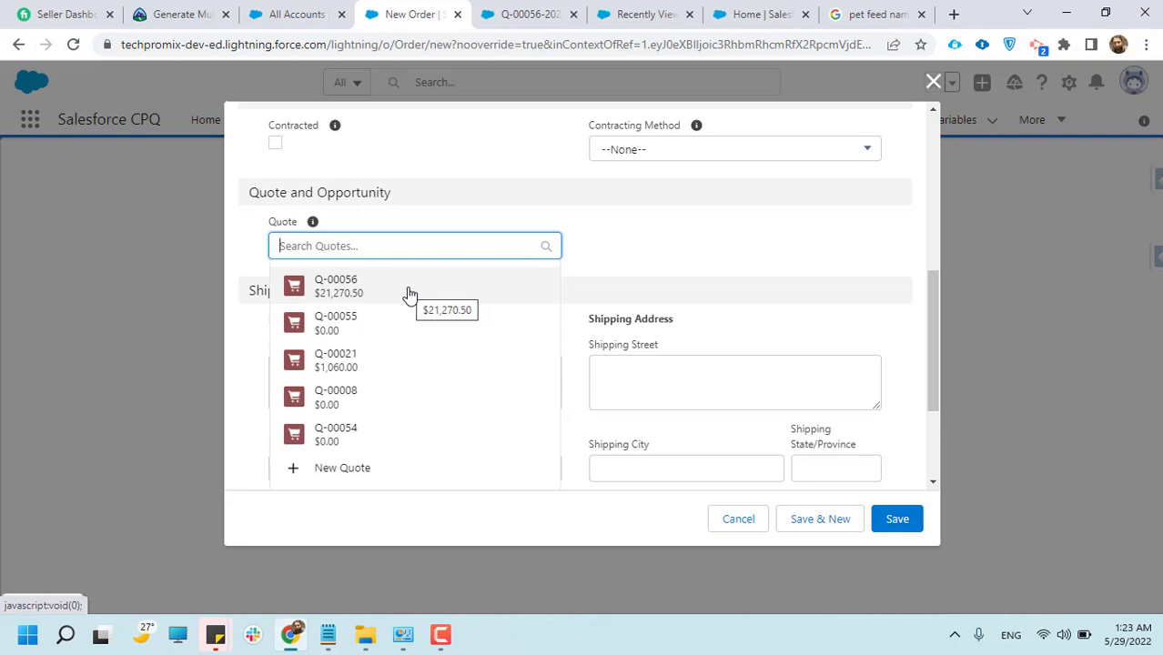
click(667, 244)
click(738, 520)
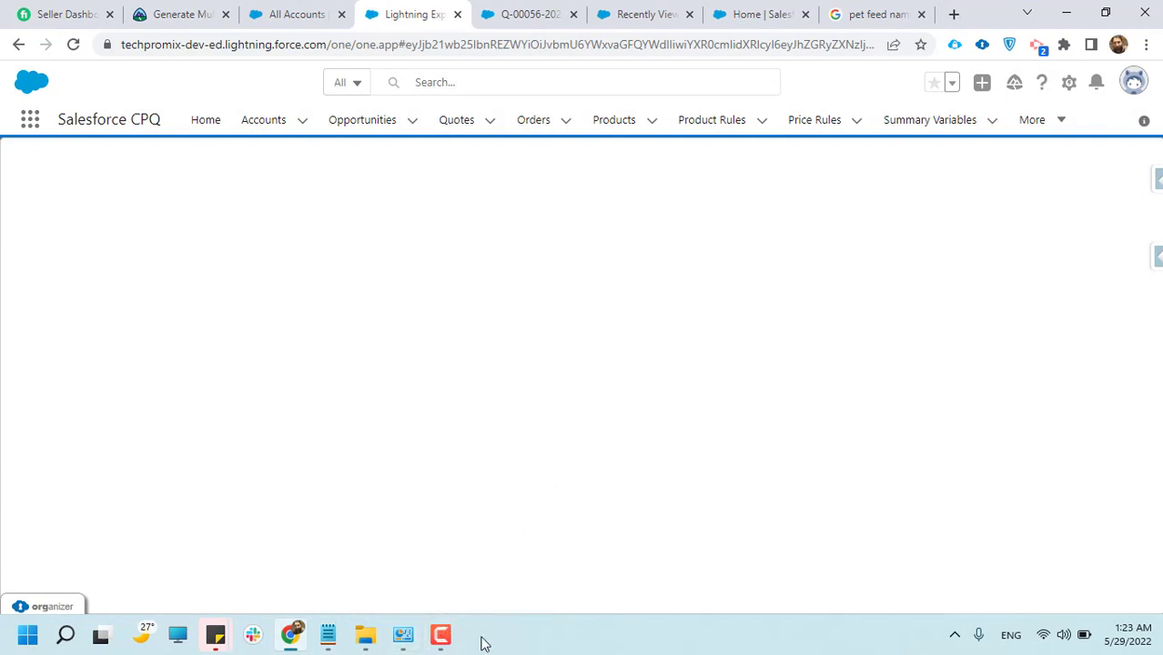
click(440, 634)
click(1080, 551)
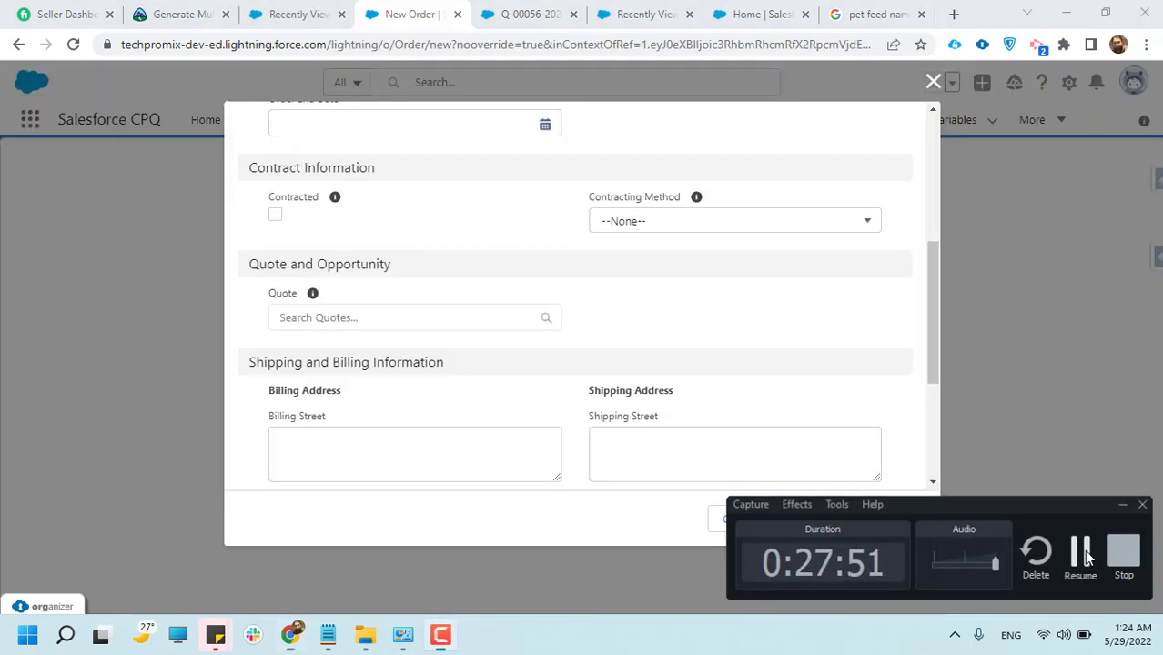
click(1085, 557)
Set the new order's account to Dog Food Customer, its status to Activated and its start date to 5/18/2022
scroll(606, 380, up, 4)
click(336, 303)
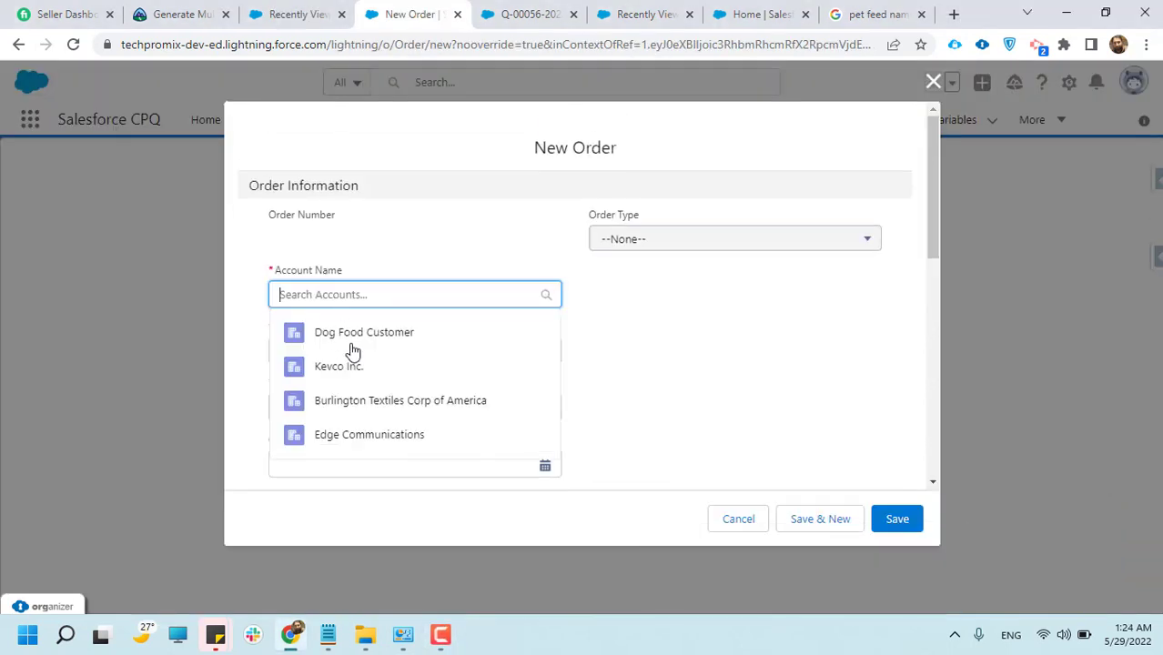
click(353, 338)
click(362, 373)
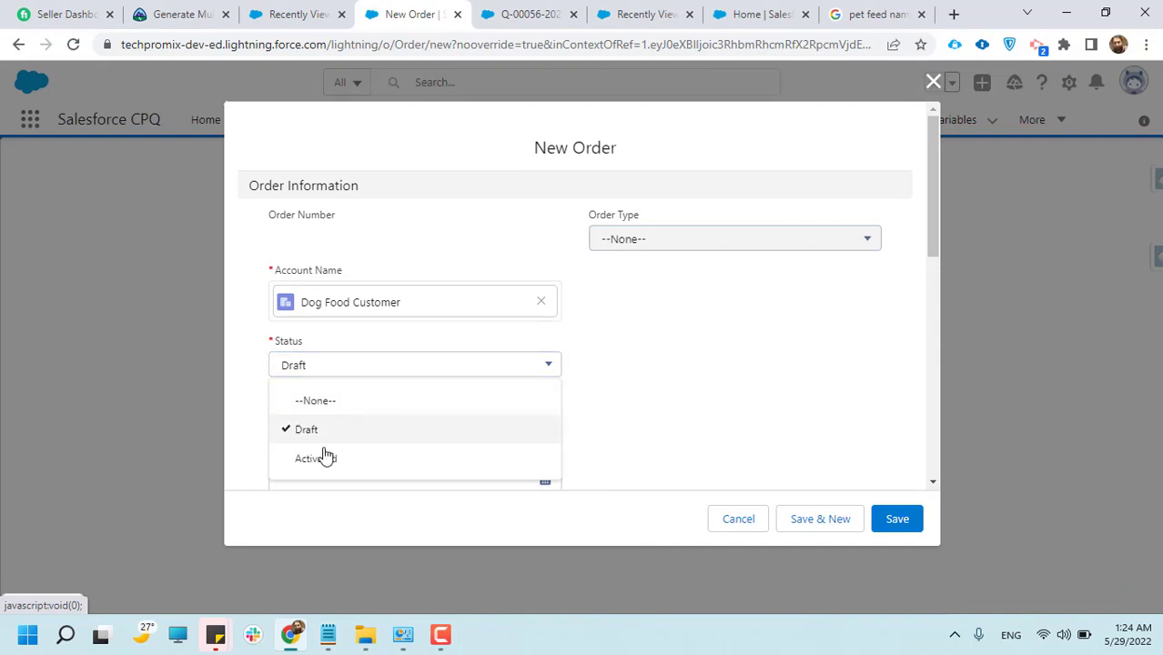
click(325, 456)
scroll(350, 386, down, 2)
click(344, 252)
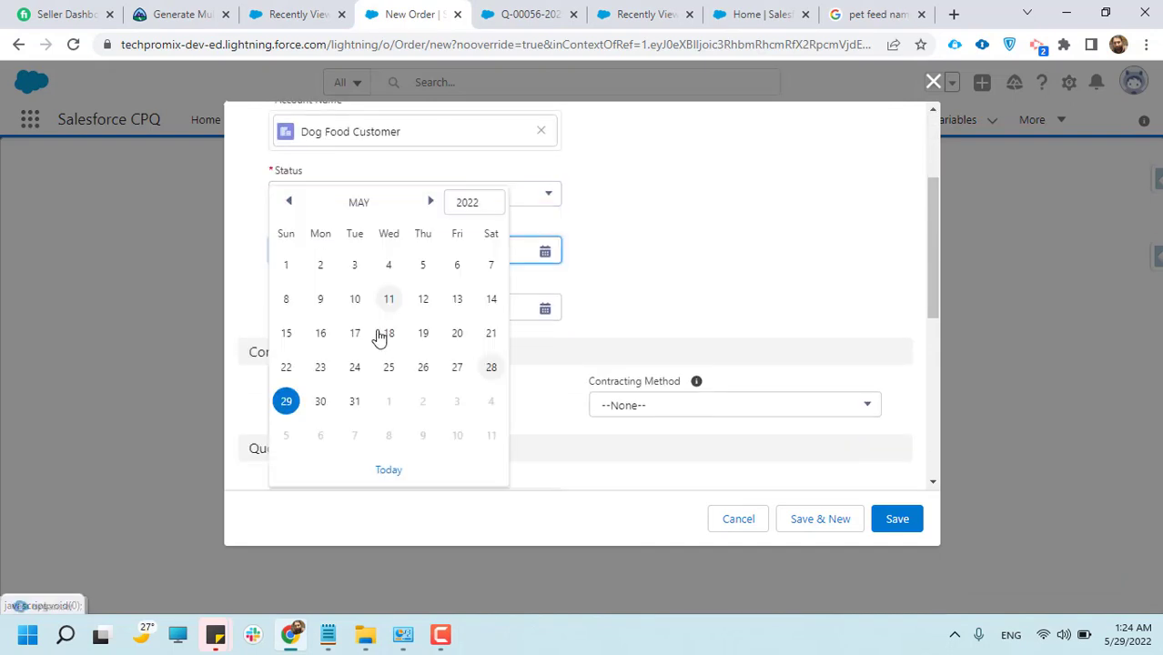
click(386, 332)
Mark the order as contracted, link it to quote Q-00056 and try to save it
scroll(450, 373, down, 2)
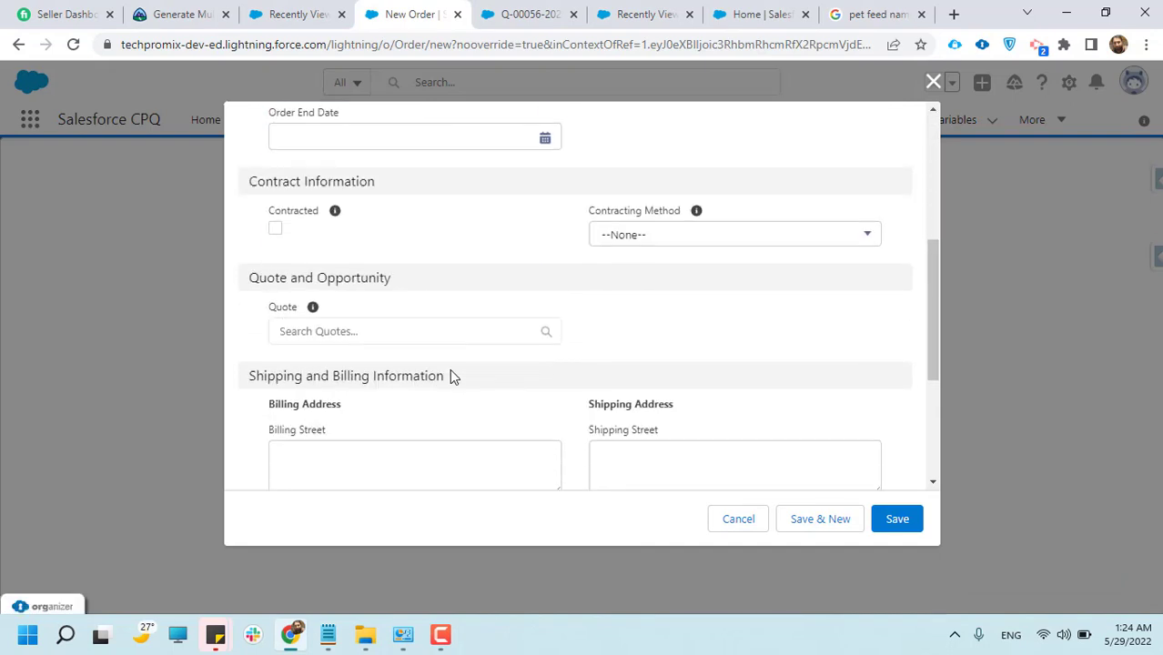
click(273, 232)
scroll(657, 350, down, 1)
click(439, 244)
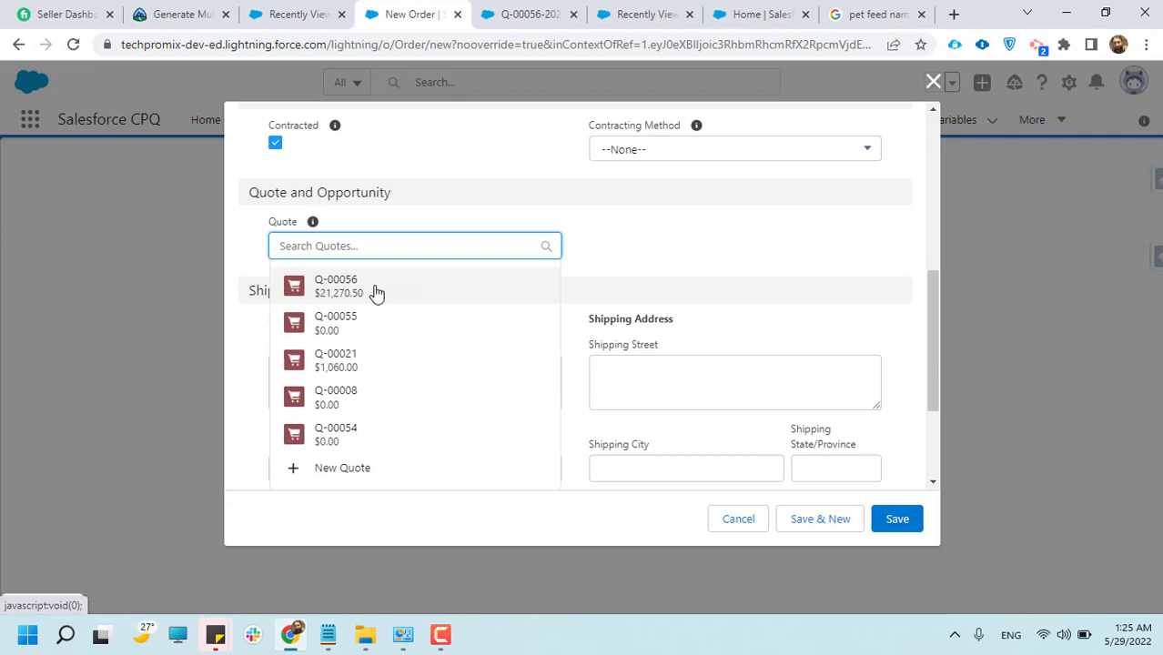
click(374, 291)
scroll(715, 362, down, 3)
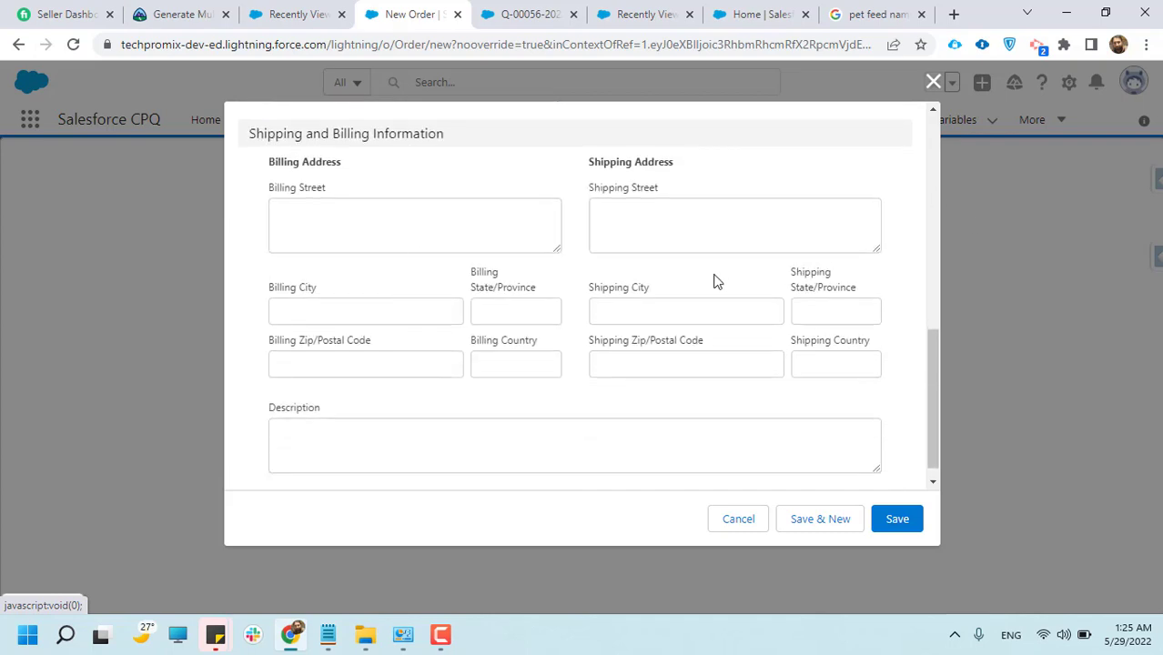
click(894, 529)
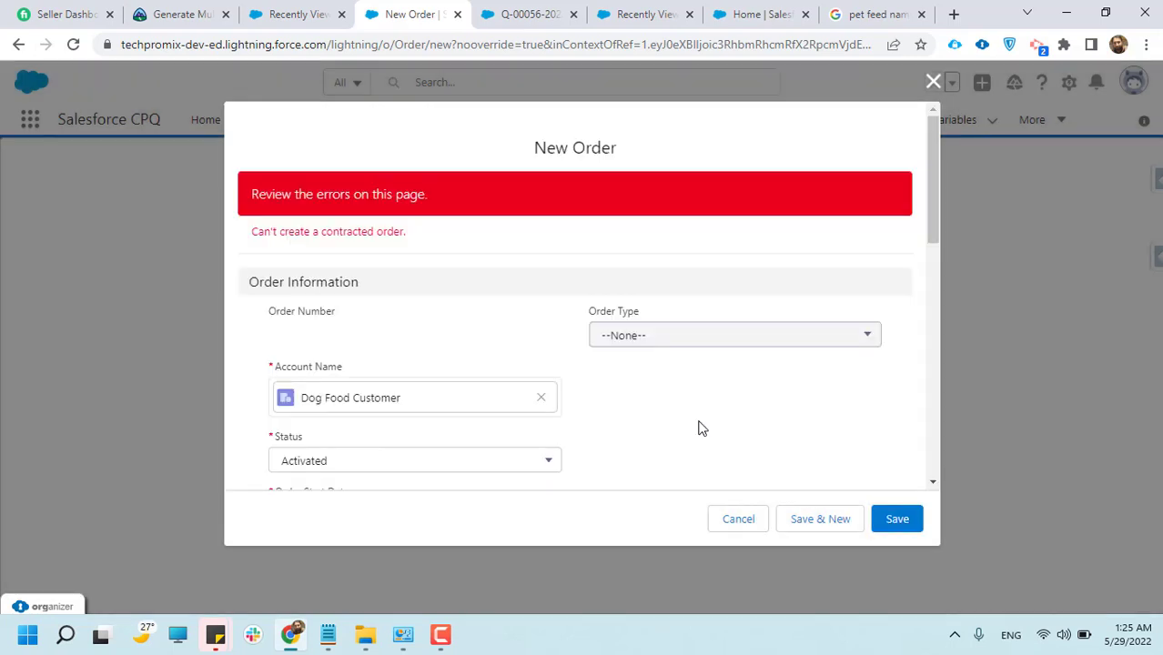
Clear the order's Contracted option and try to save the order again
drag(255, 193, 436, 215)
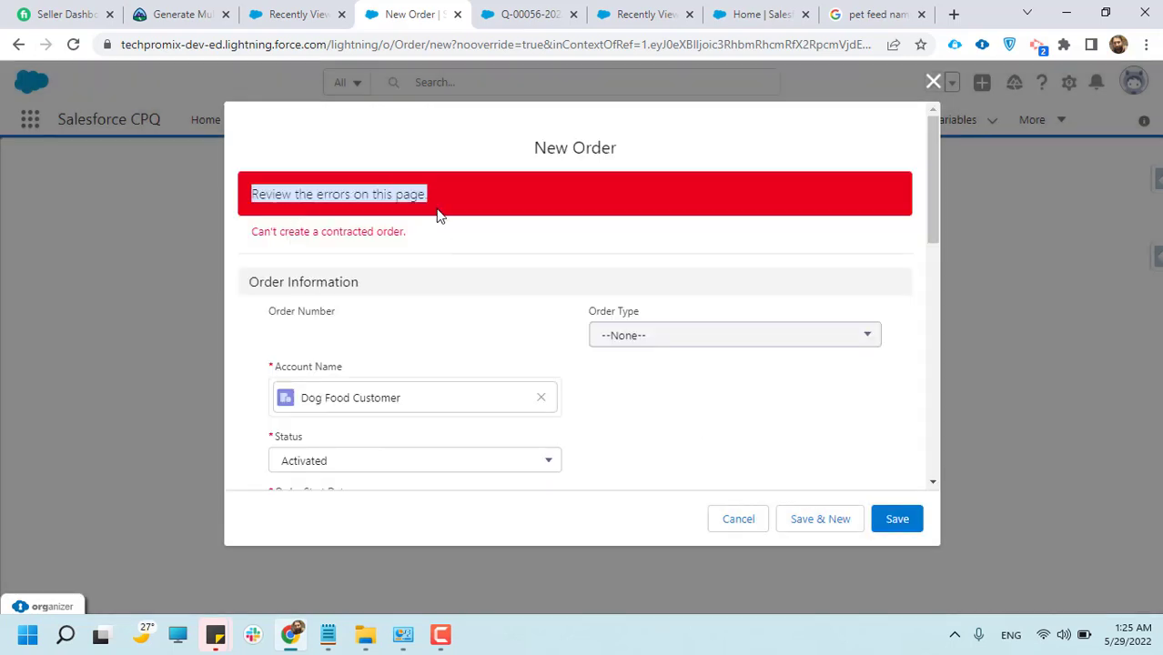
scroll(363, 256, down, 1)
drag(273, 148, 407, 152)
scroll(433, 273, down, 1)
scroll(433, 273, down, 3)
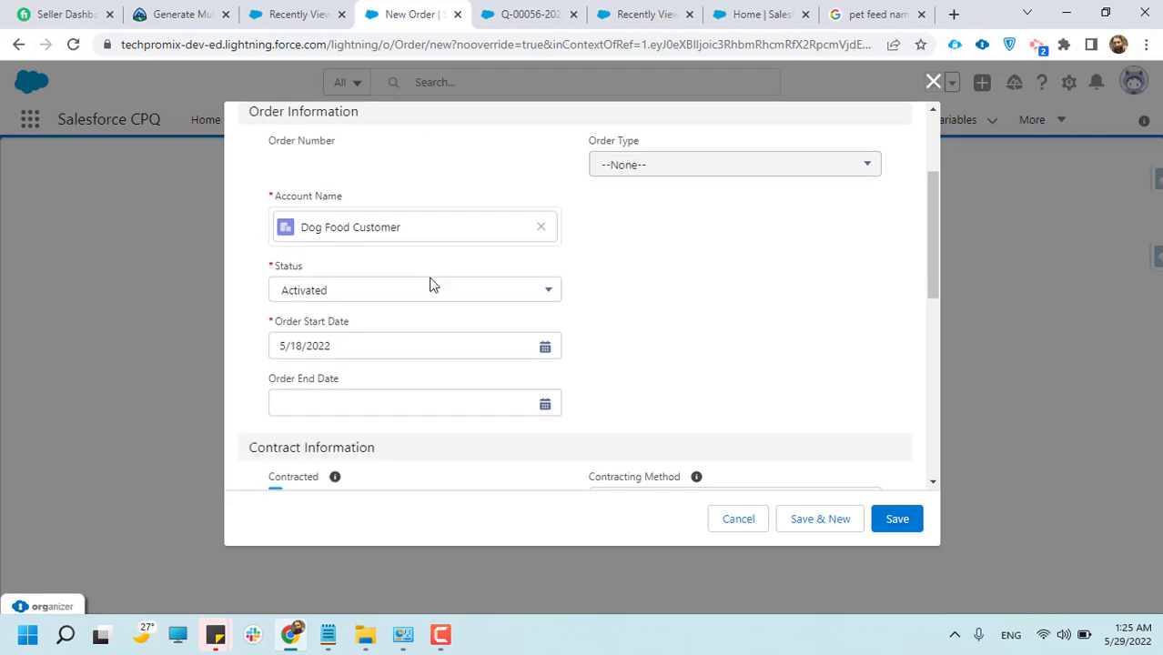
click(275, 325)
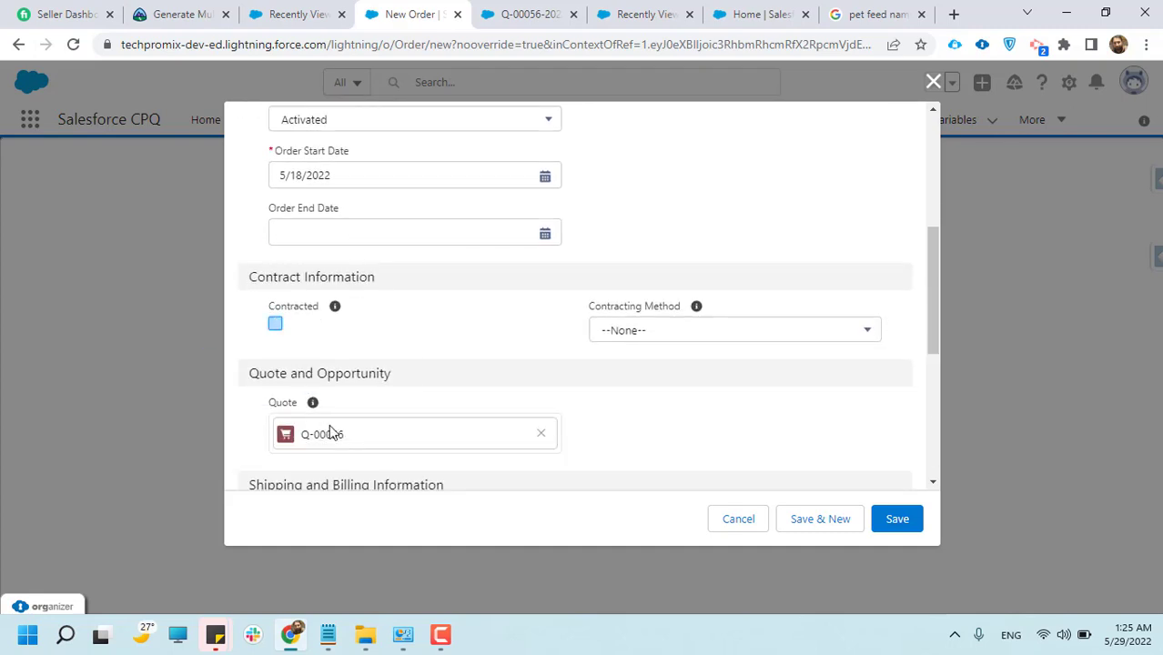
scroll(491, 379, down, 1)
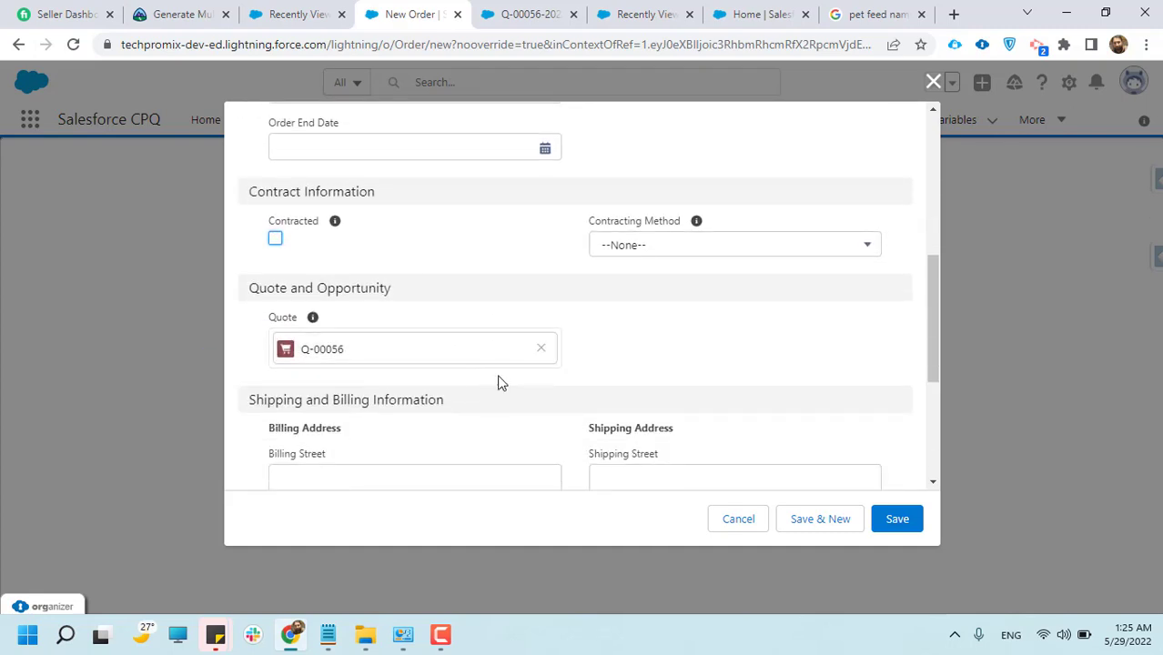
click(896, 519)
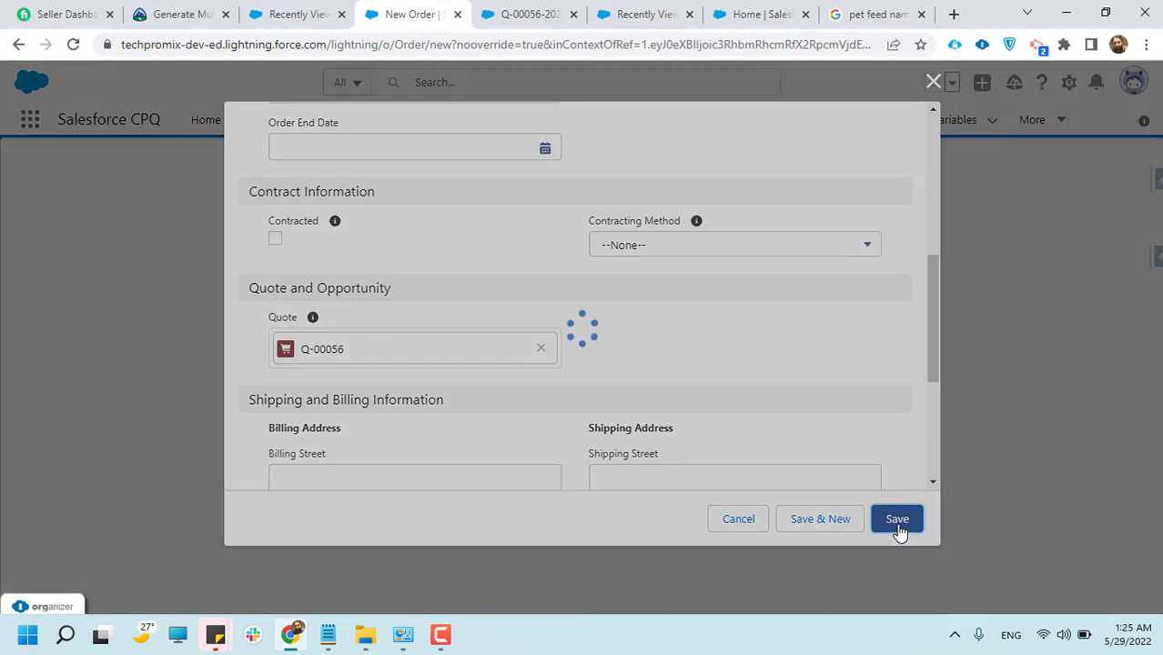
Set the order's status to Draft, save the order and check its related products, contracts and history
scroll(418, 467, down, 2)
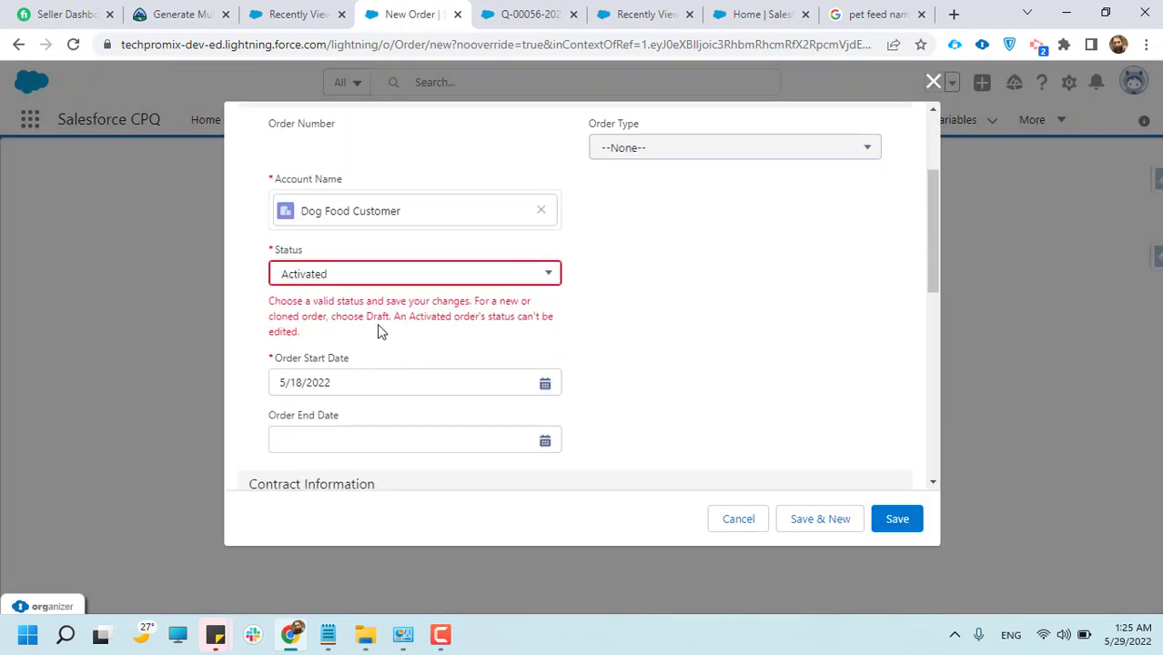
click(373, 284)
click(306, 338)
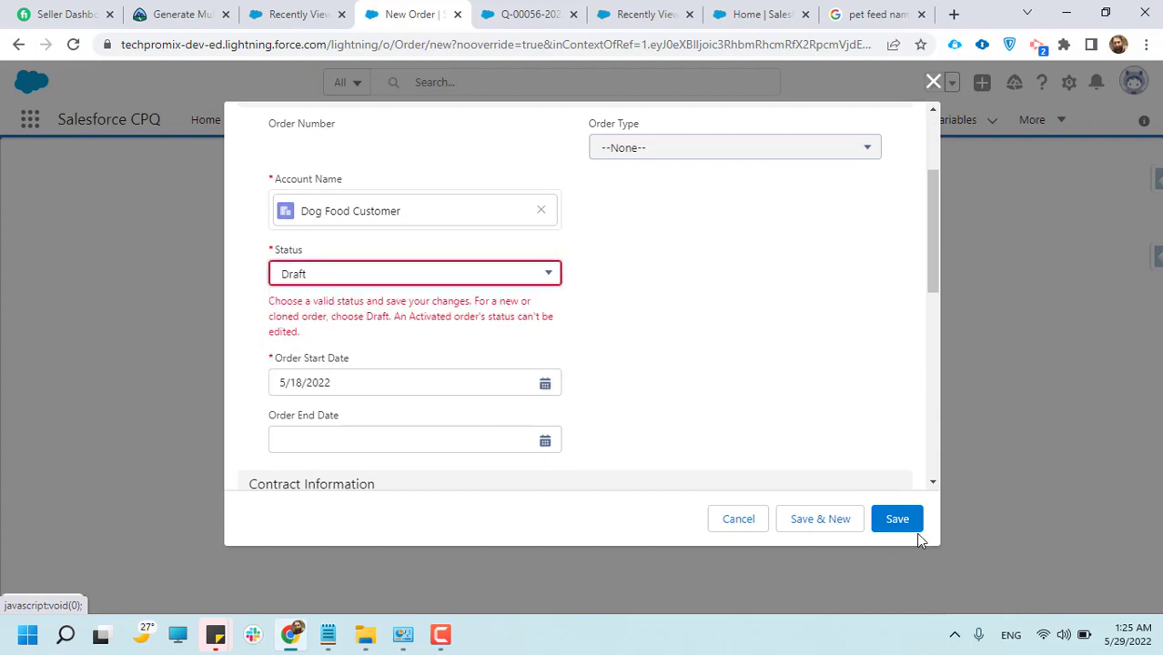
click(898, 520)
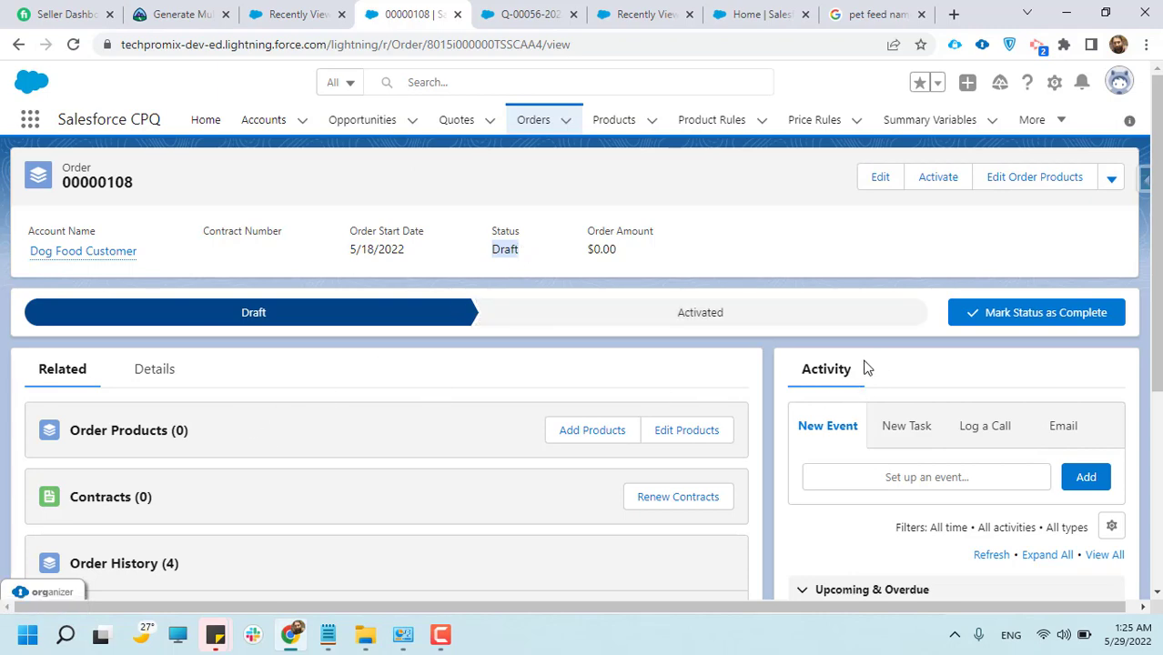
scroll(865, 365, down, 1)
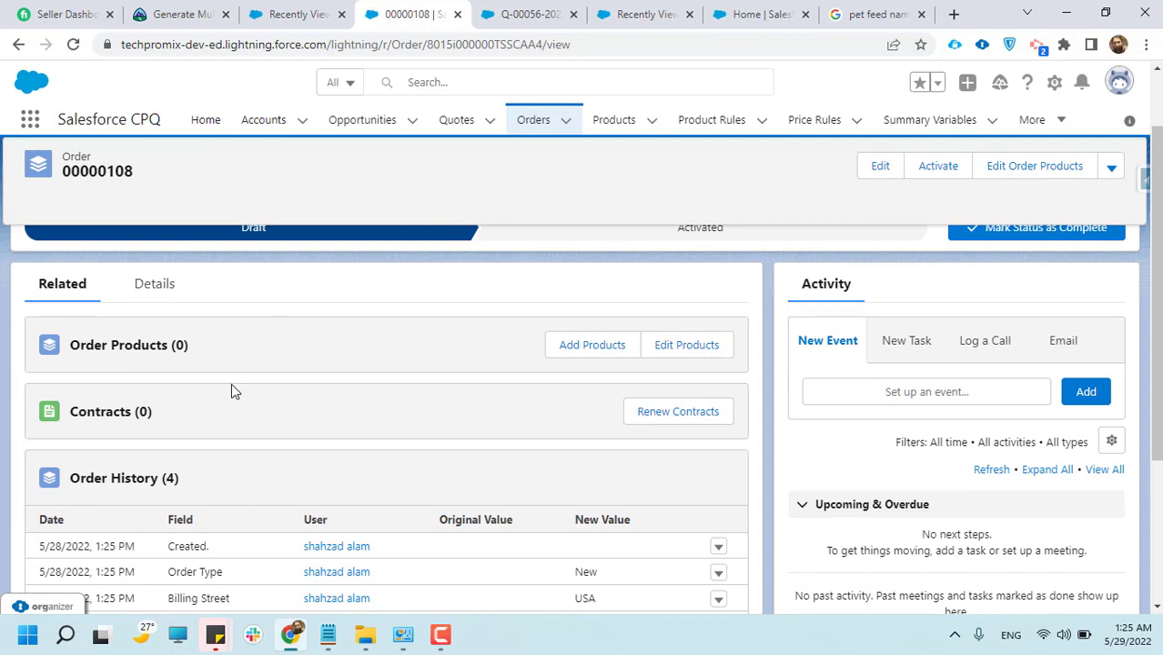
scroll(231, 390, up, 1)
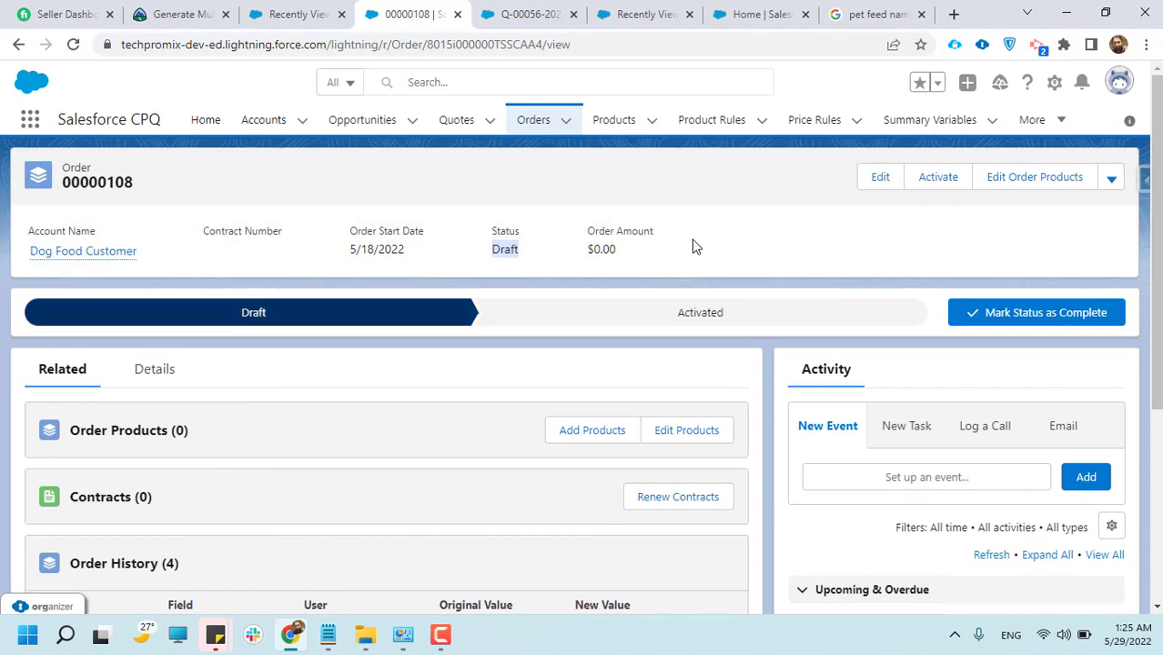
click(877, 185)
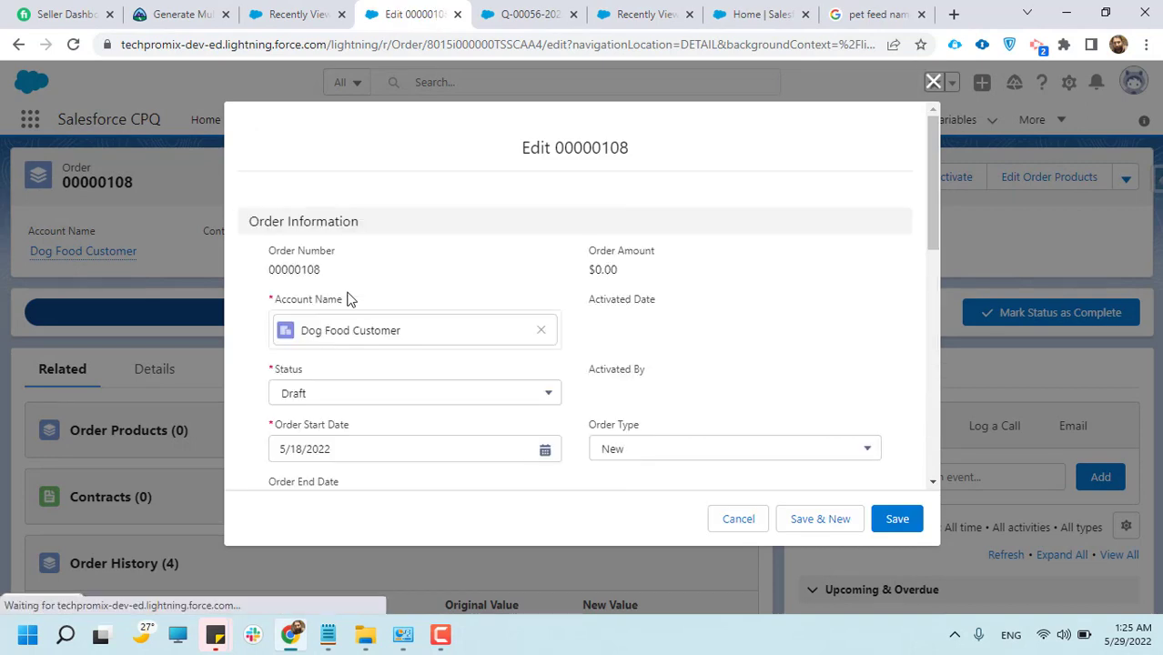
click(311, 398)
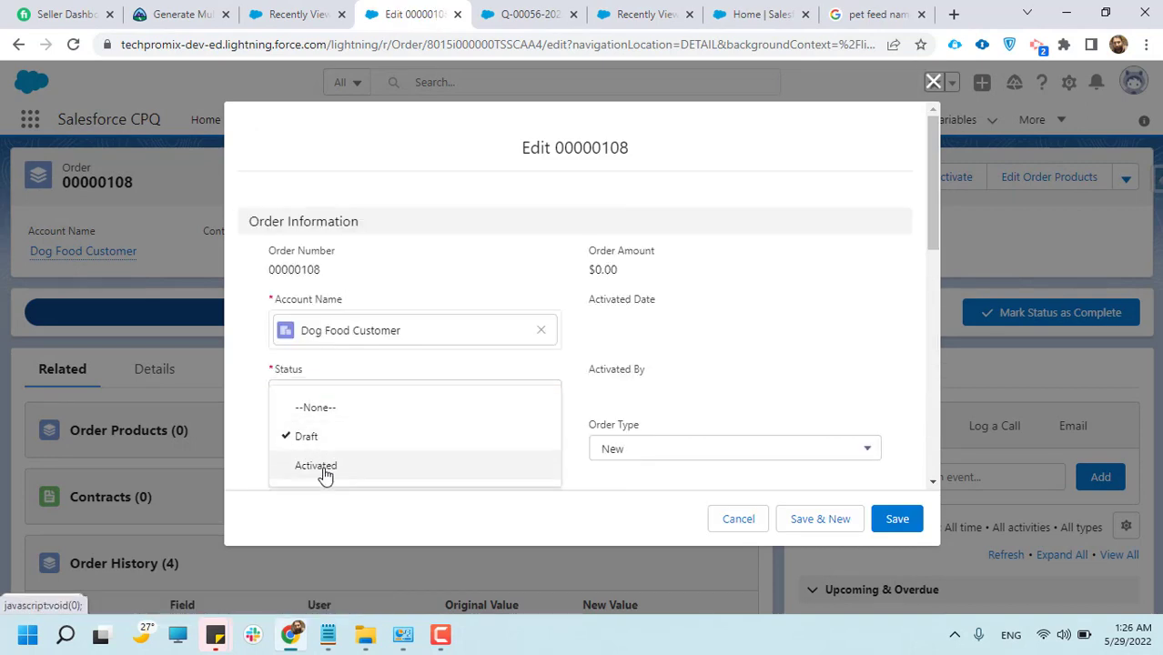
click(320, 465)
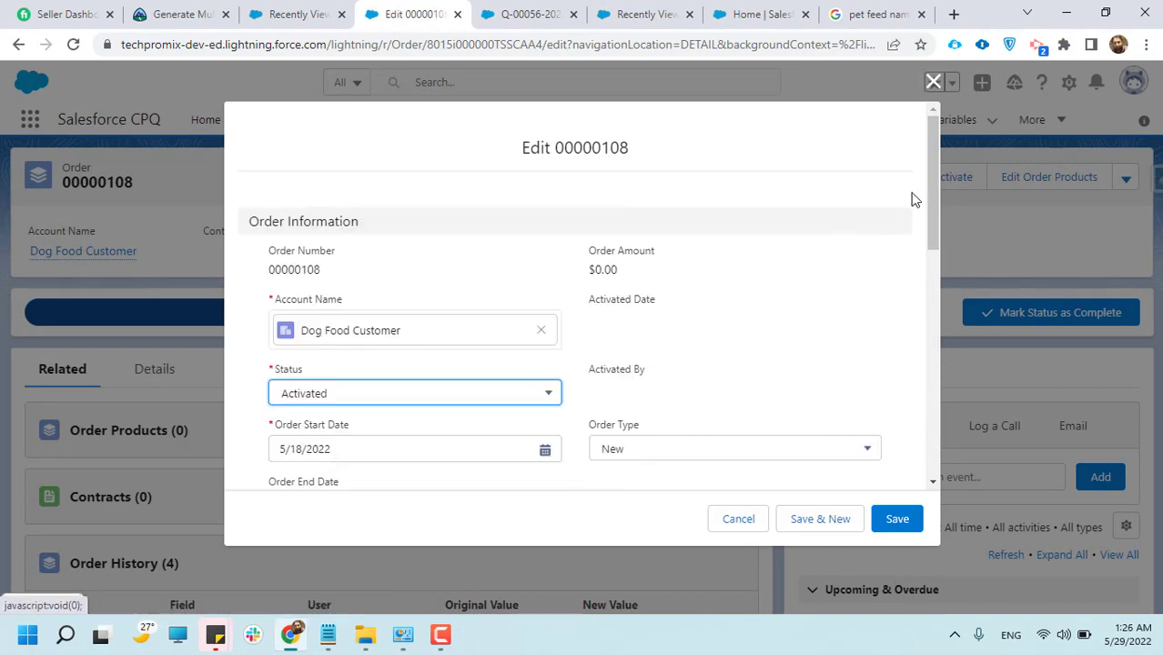
click(933, 82)
Try to activate the draft order and read the message about its products
click(932, 176)
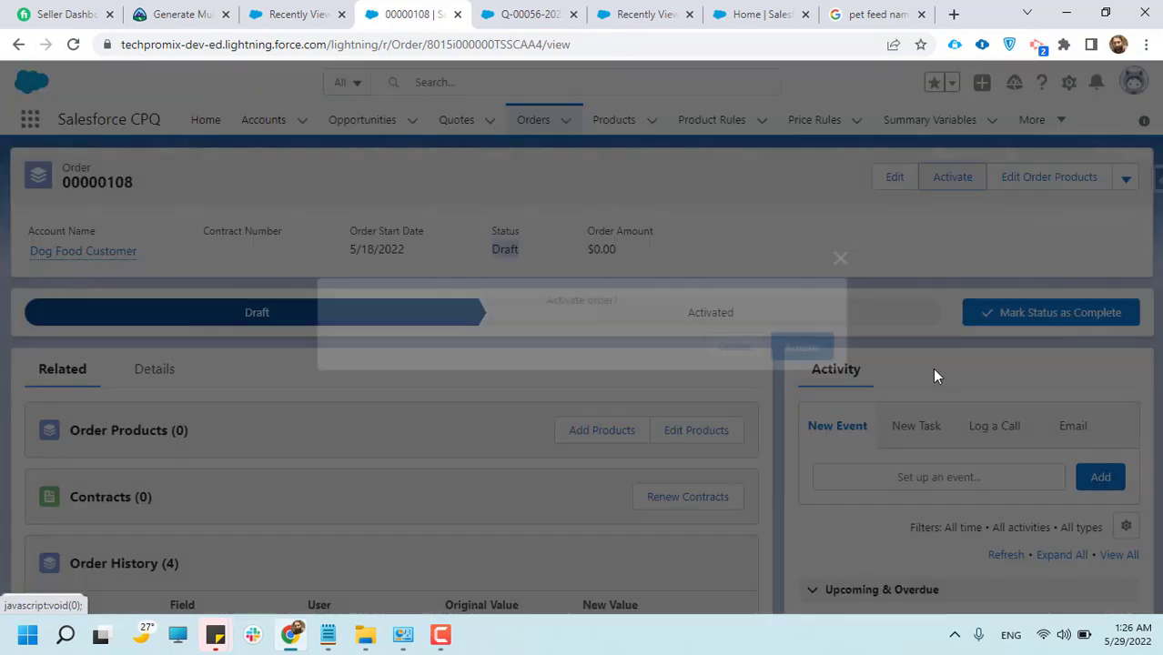
click(812, 349)
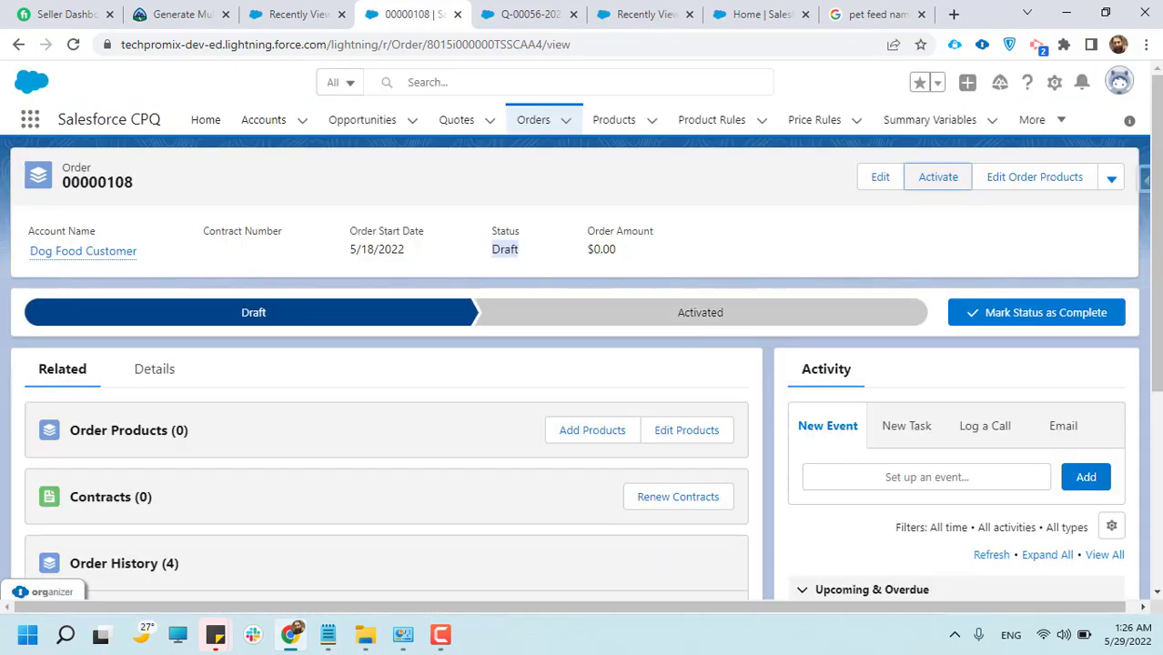
drag(290, 169, 836, 154)
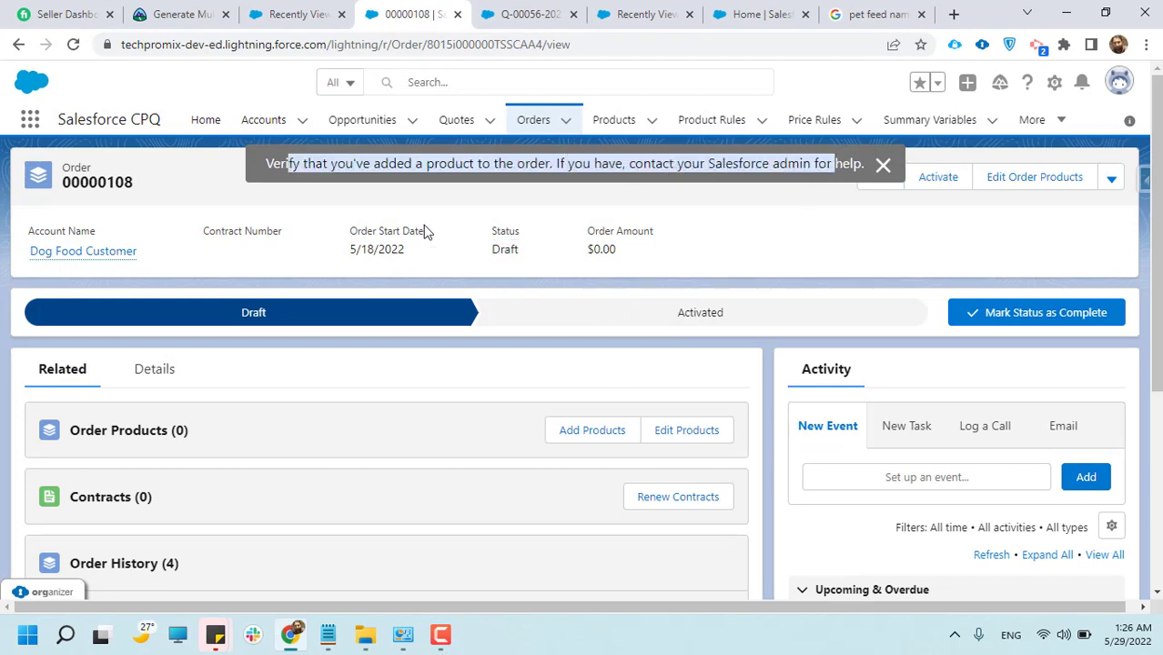
click(543, 218)
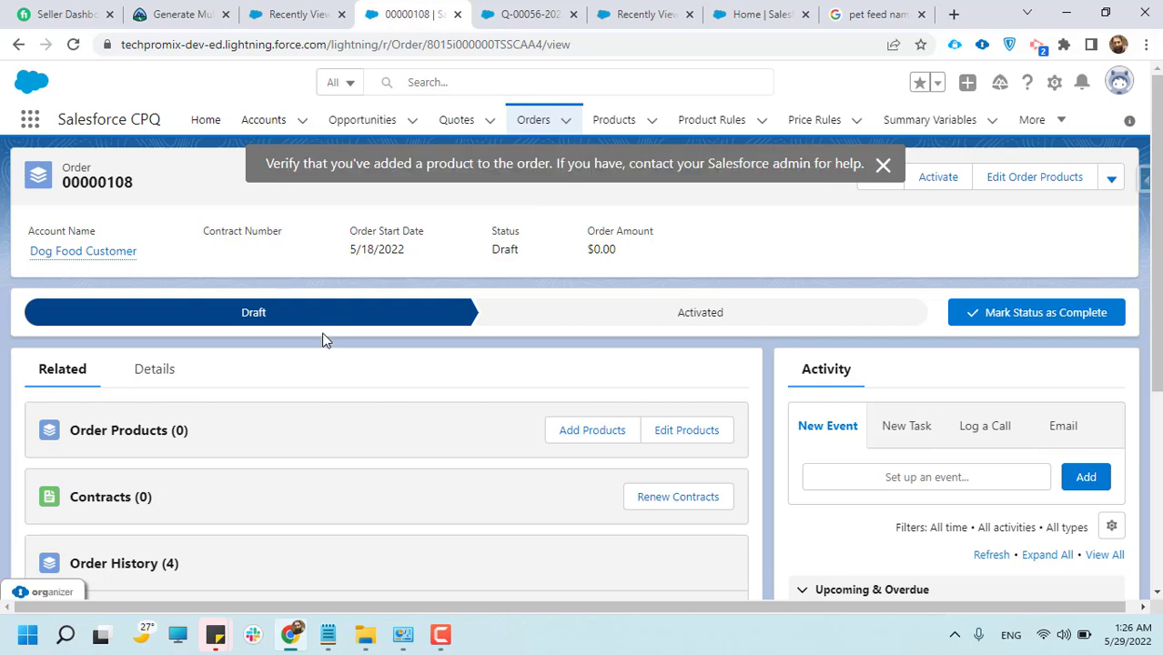
double_click(420, 173)
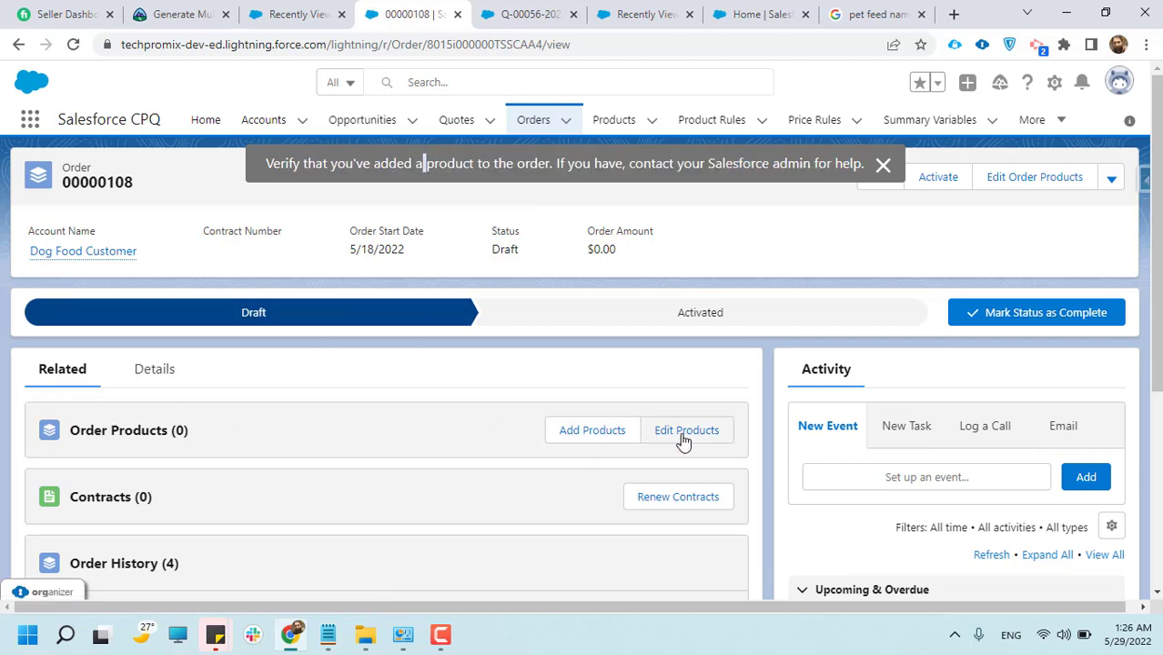
Select the 10" Tablet and 10kWh Battery from the Standard Price Book as products for the order
click(564, 435)
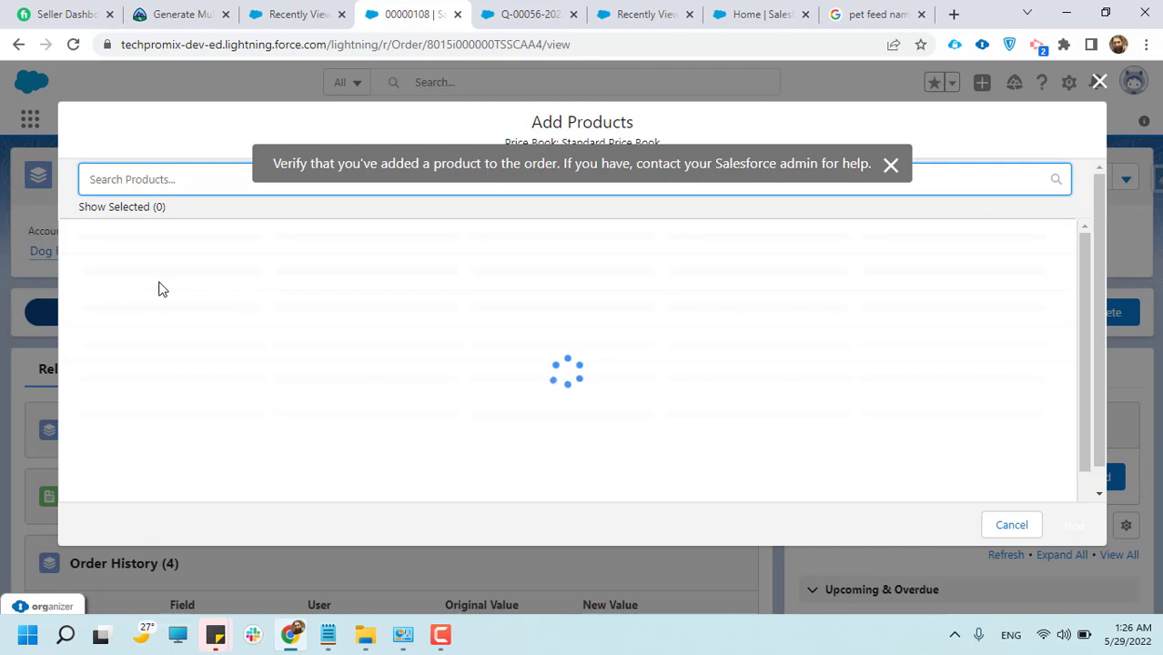
click(99, 258)
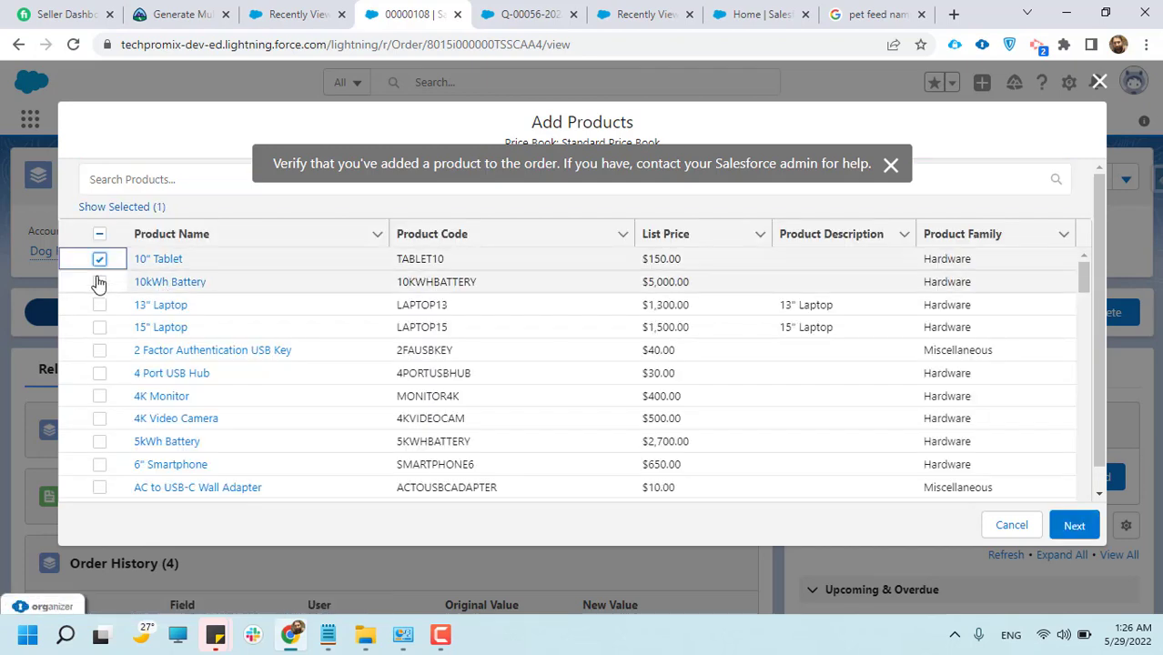
click(100, 282)
click(1067, 519)
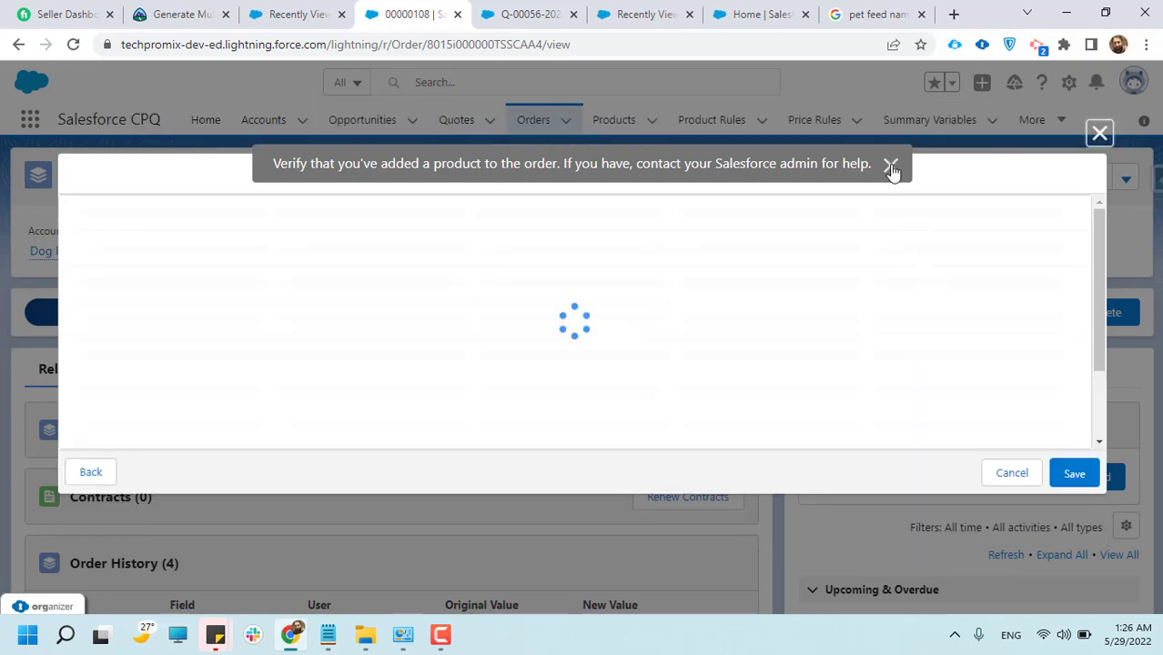
click(890, 169)
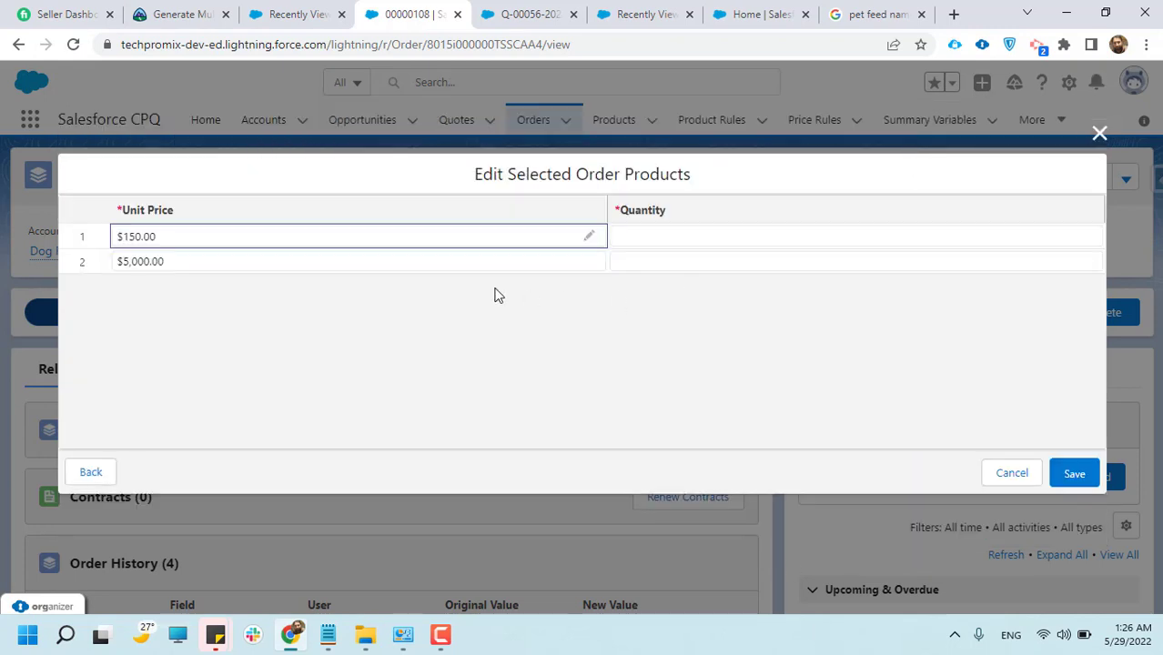
Set the quantity of both selected order products to 4 and save them to the order
double_click(673, 237)
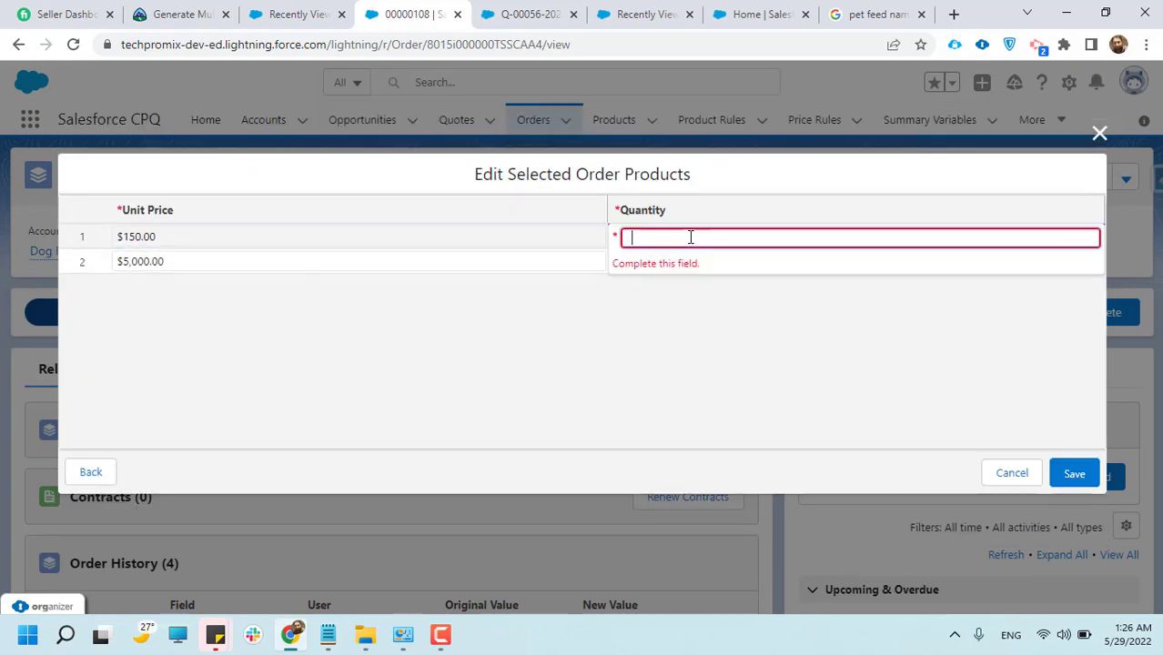
text(4)
click(649, 323)
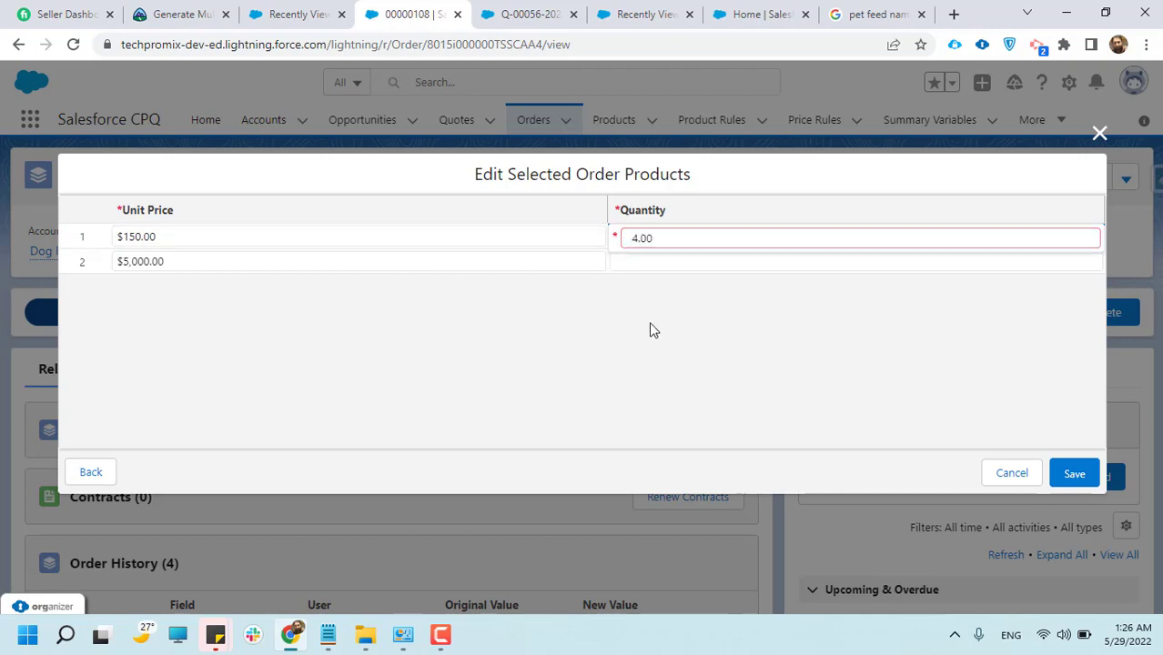
double_click(653, 263)
text(4)
click(714, 408)
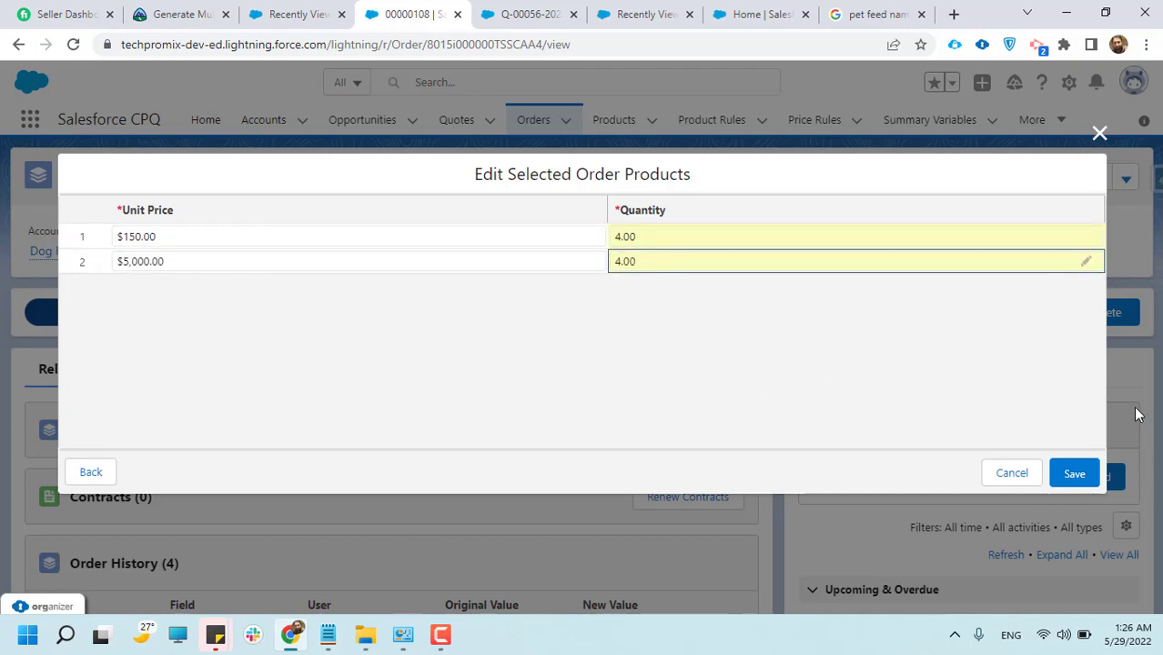
click(1087, 473)
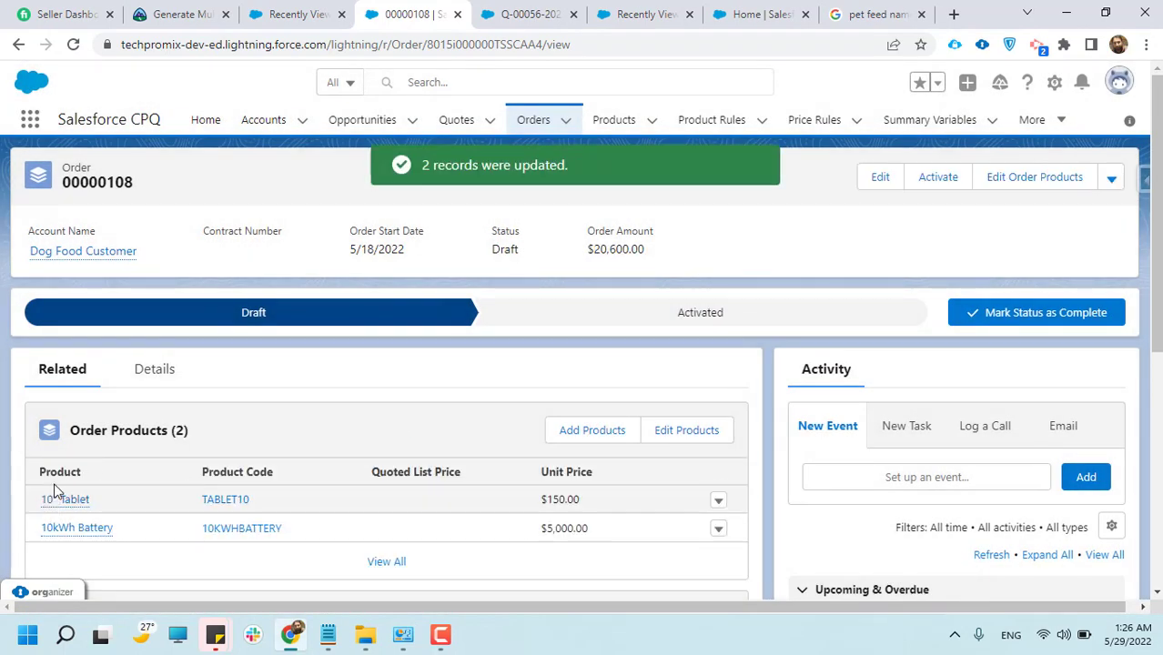
Check the order's related lists, including the added products, and activate the order
scroll(82, 523, down, 2)
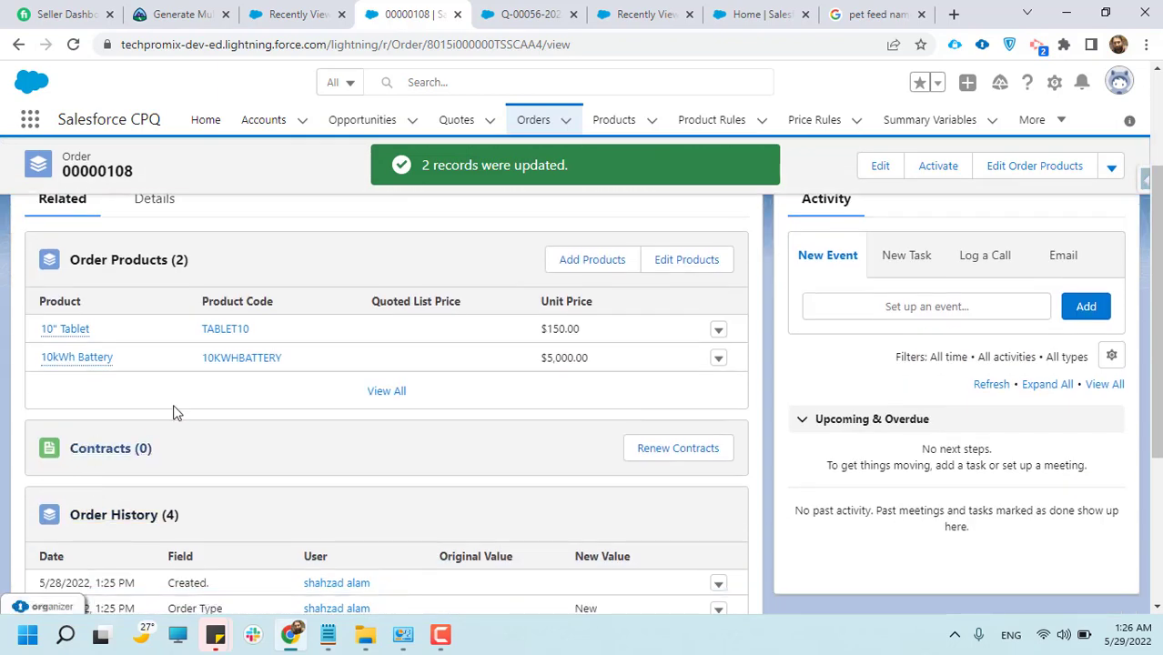
scroll(209, 407, down, 1)
scroll(210, 403, down, 1)
scroll(269, 472, down, 1)
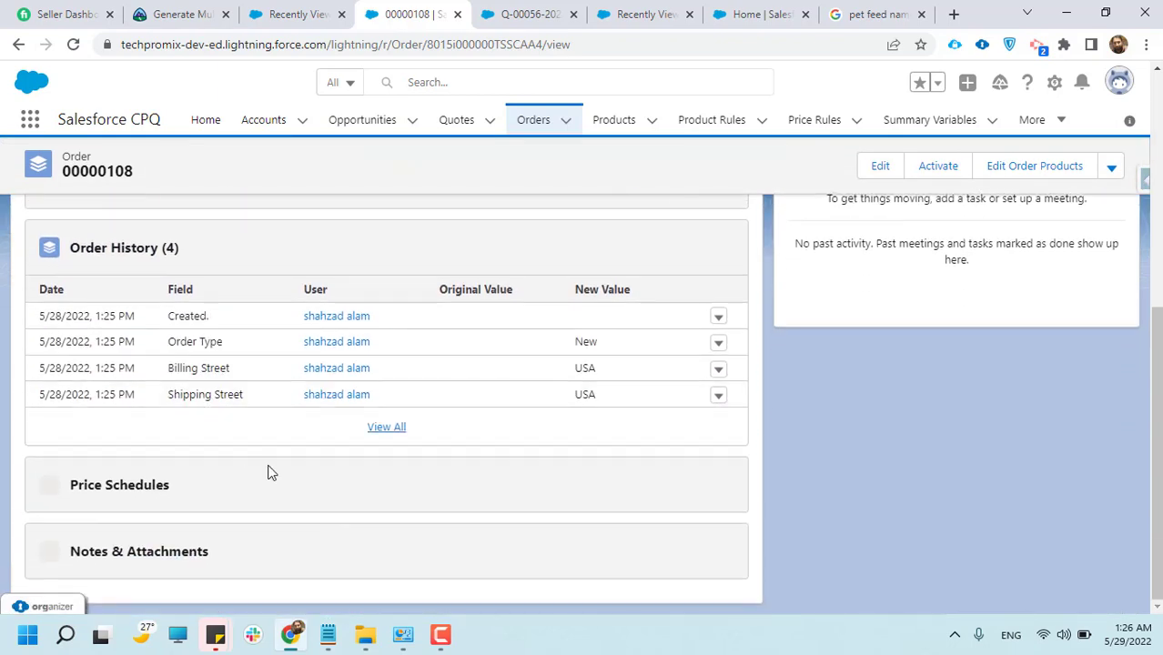
scroll(322, 479, up, 5)
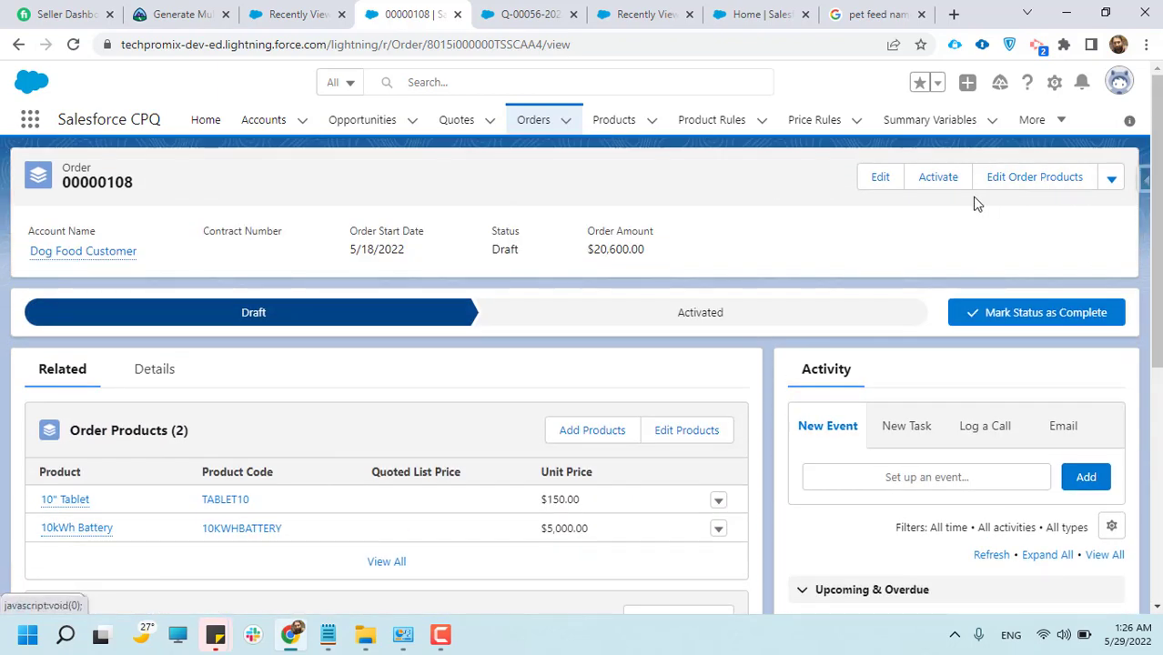
click(938, 176)
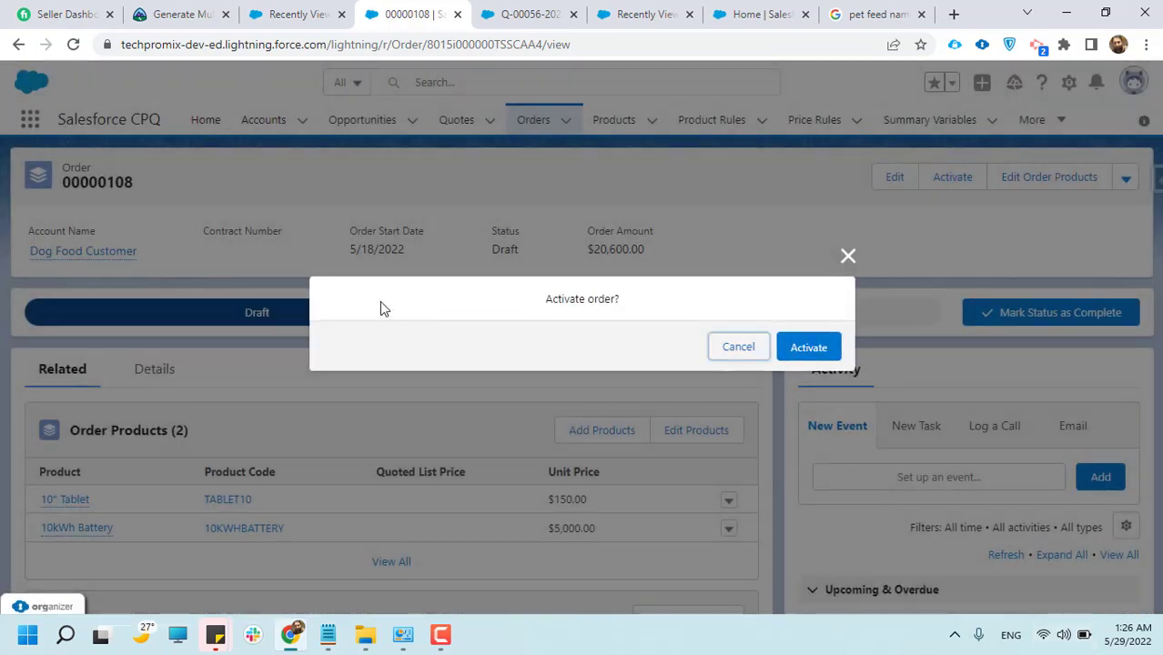
click(807, 350)
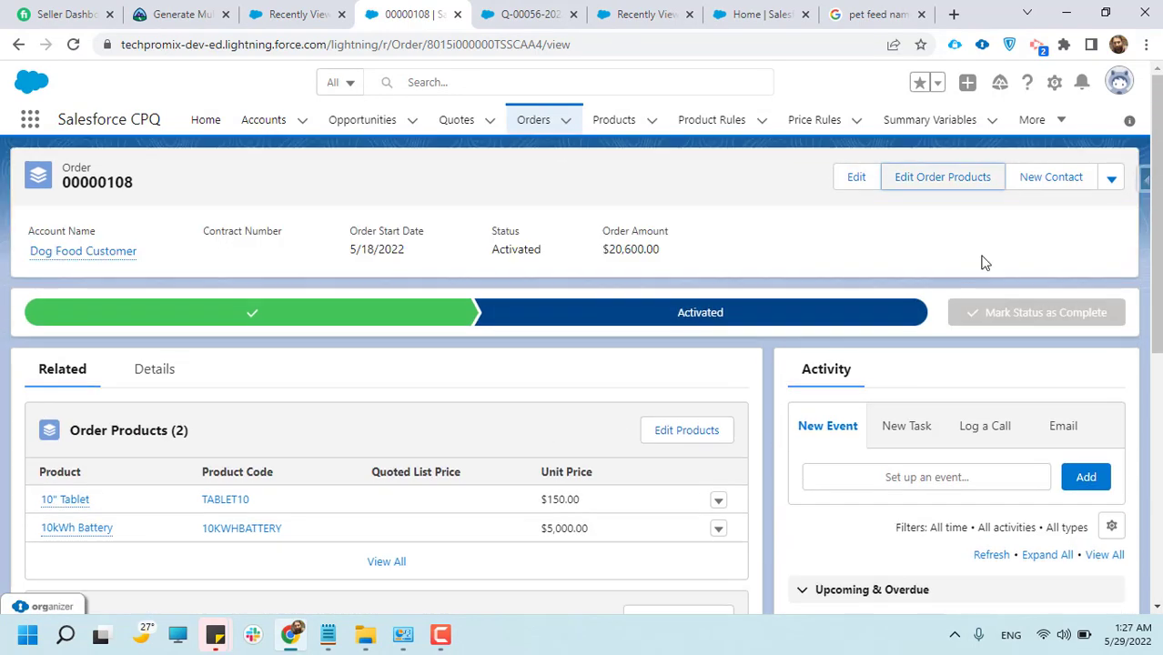
Review the activated order's products, contracts and order history
scroll(633, 338, down, 2)
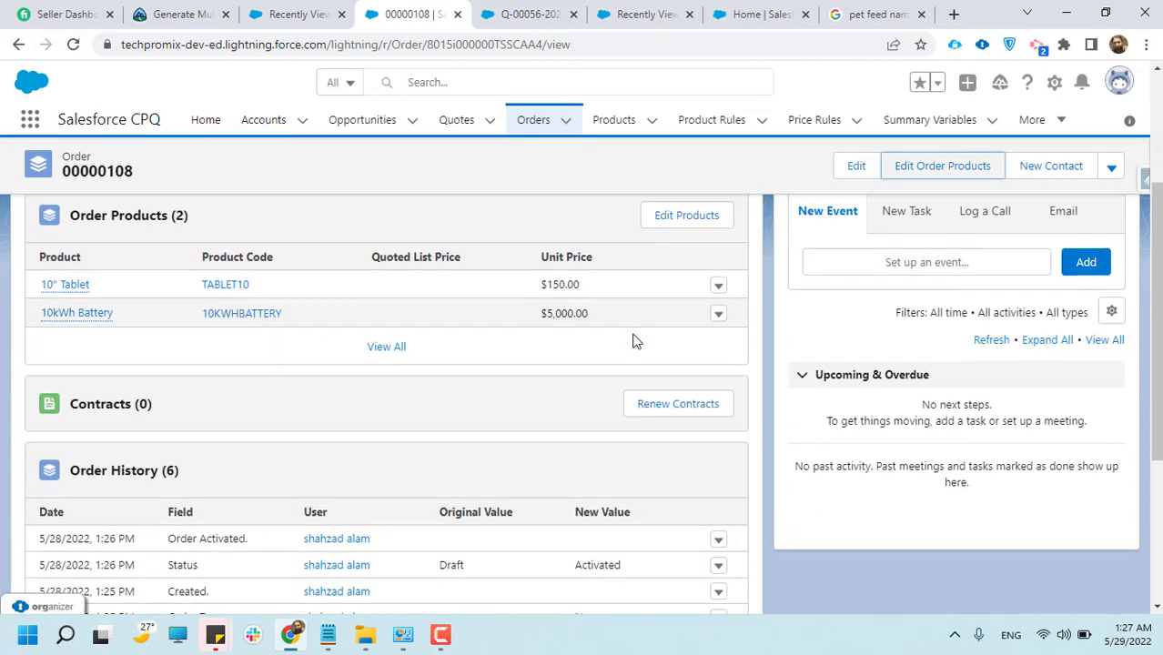
scroll(635, 341, down, 1)
scroll(634, 340, down, 3)
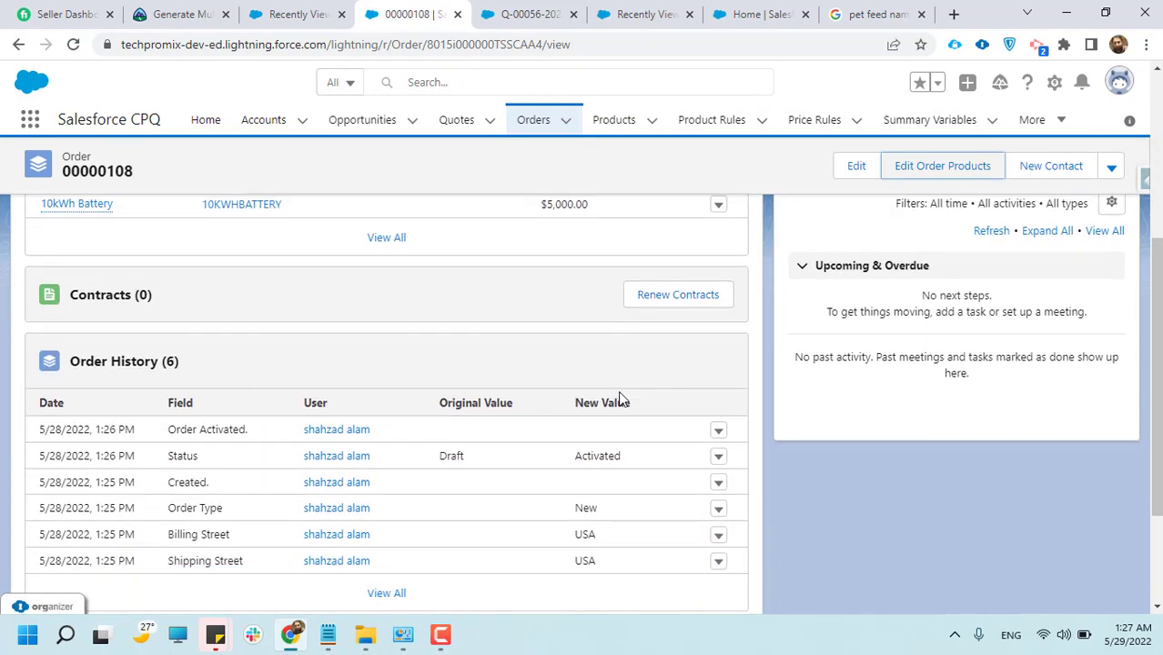
scroll(507, 473, up, 7)
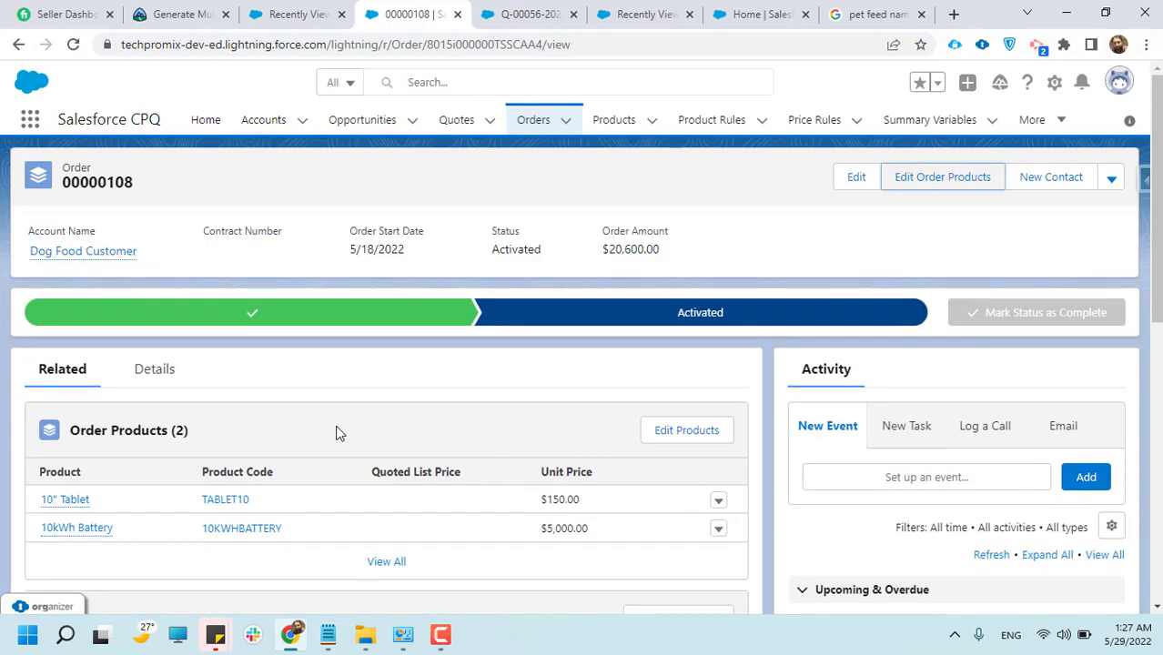
scroll(372, 419, down, 3)
scroll(390, 424, up, 3)
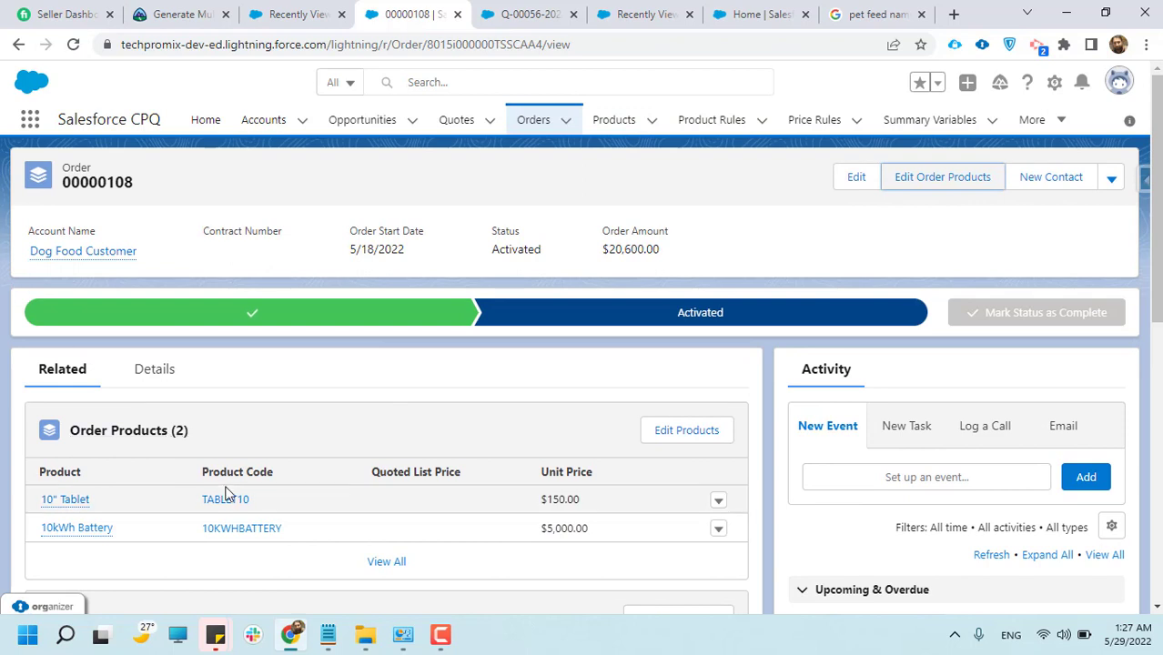
Open the Dog Food Customer account from the All Accounts list and show its related records
click(206, 120)
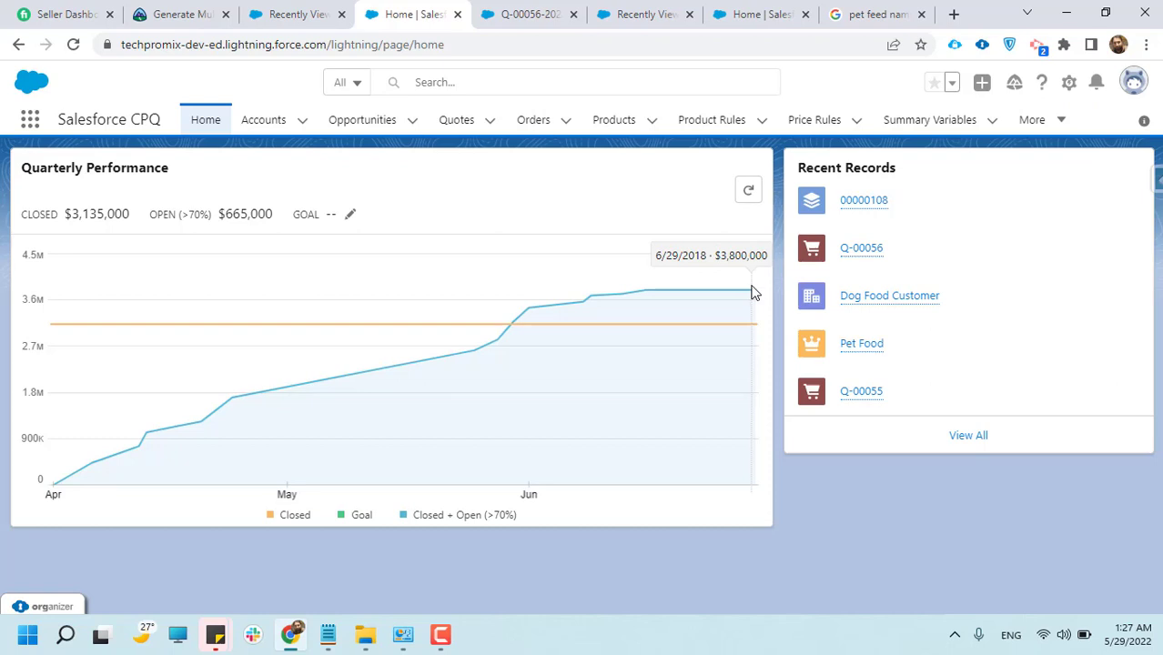
click(273, 127)
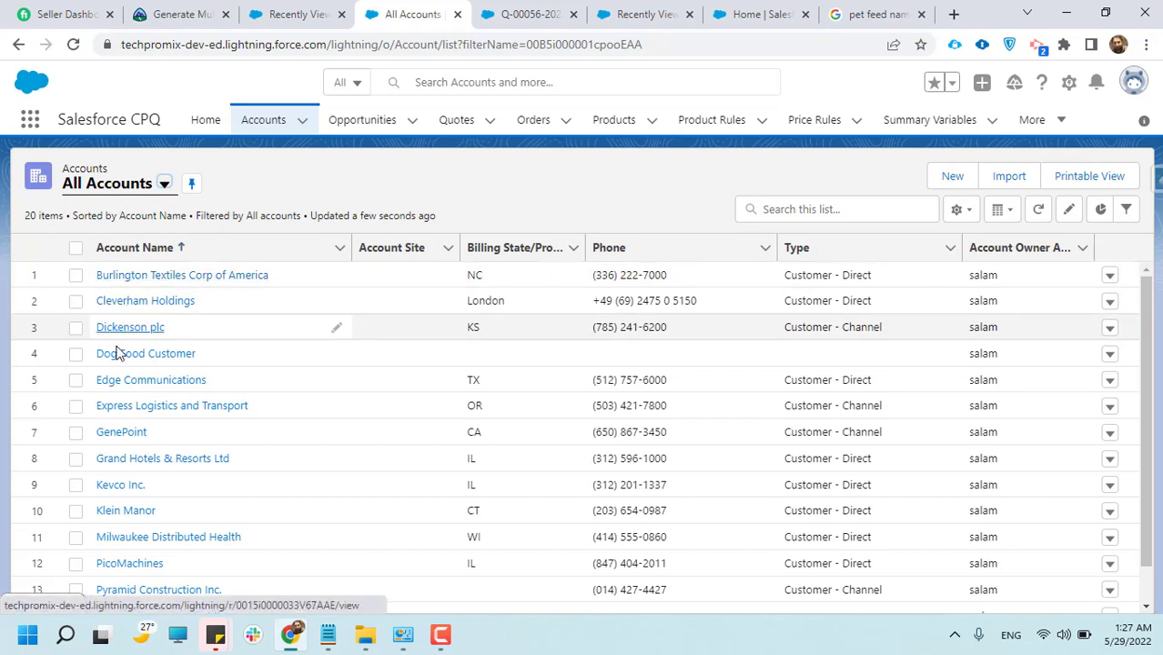
click(114, 359)
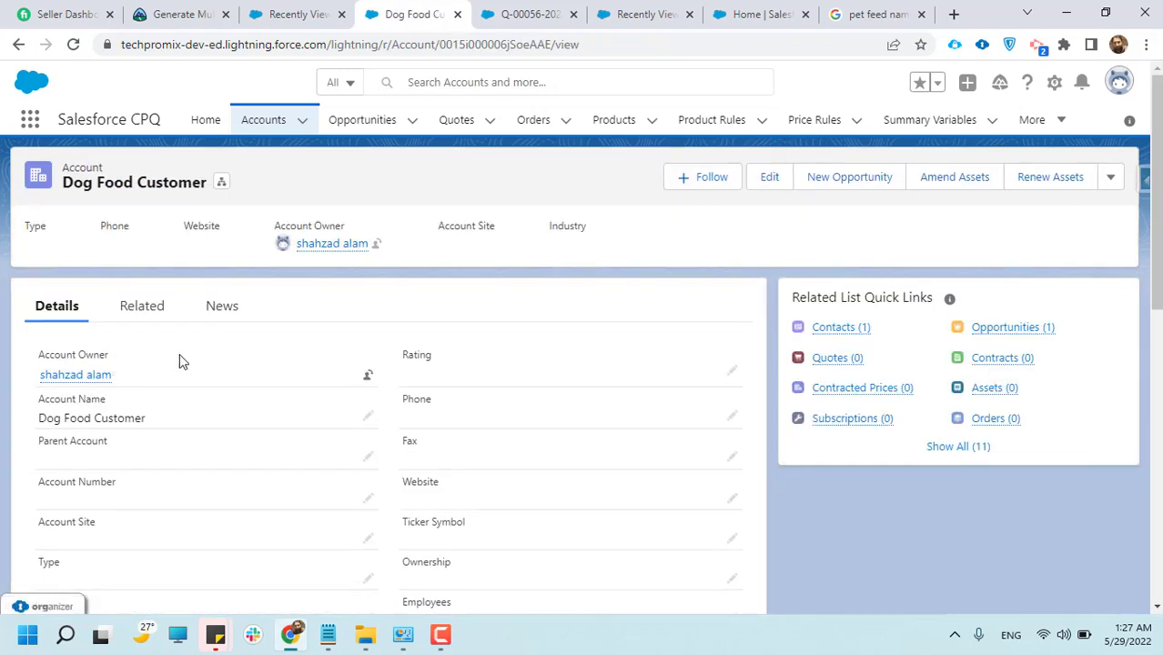
click(148, 310)
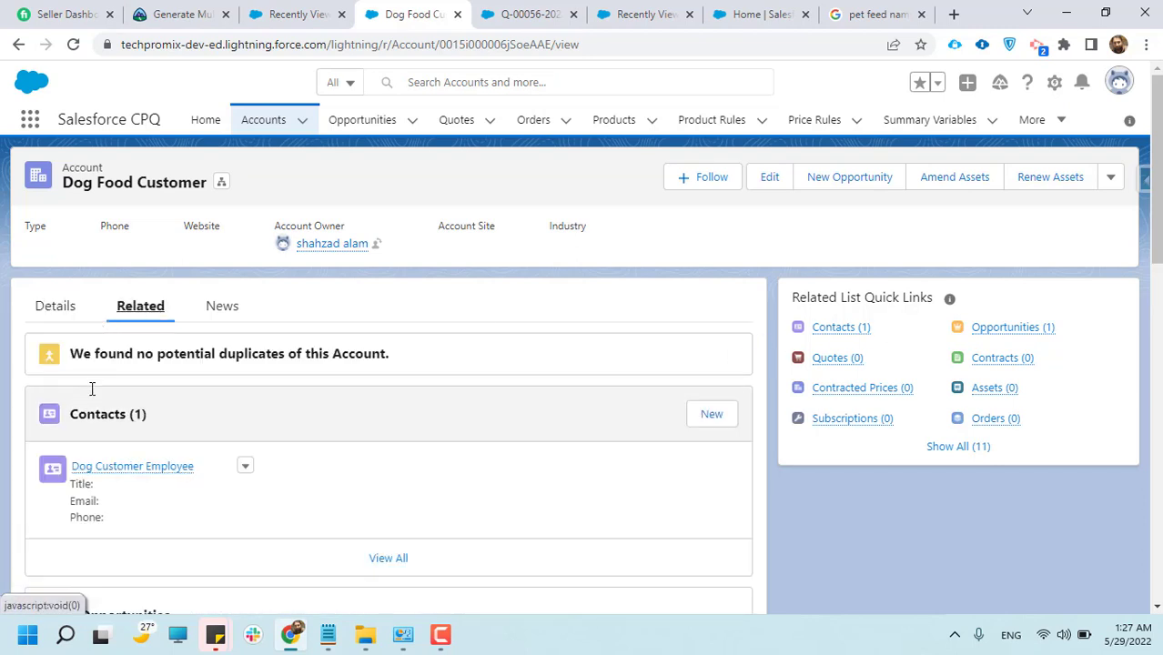
Examine the account's related contacts, opportunities, quotes and contracts to trace the flow from account to quote
scroll(93, 400, down, 2)
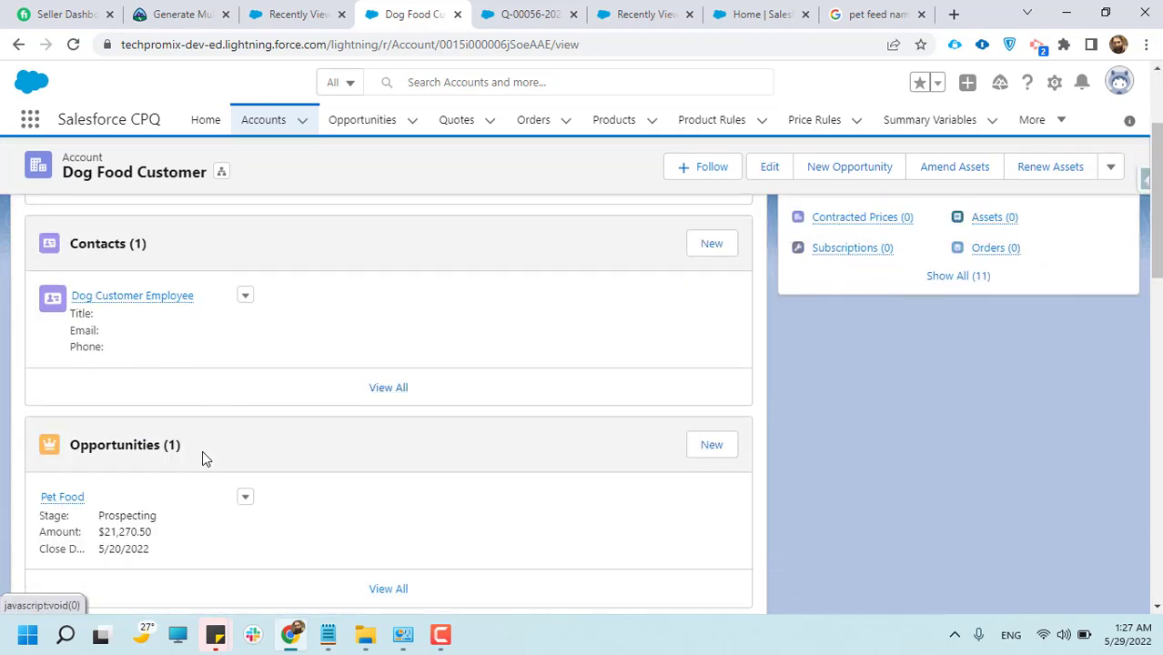
scroll(93, 458, down, 2)
scroll(93, 457, up, 3)
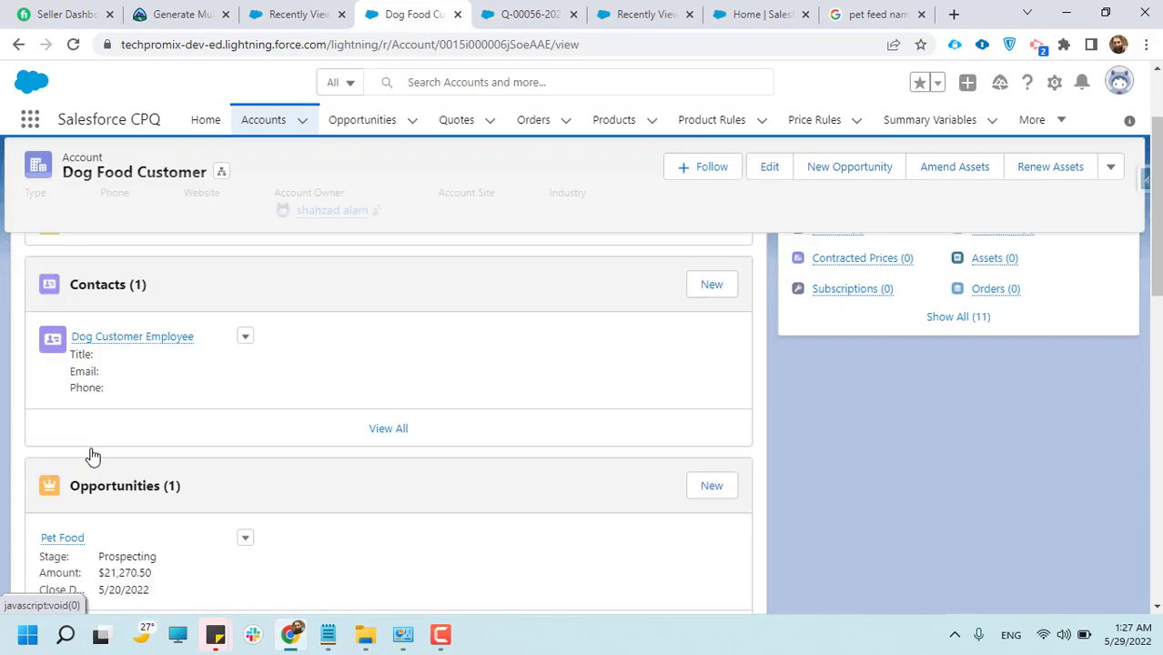
scroll(92, 453, down, 4)
scroll(101, 336, up, 2)
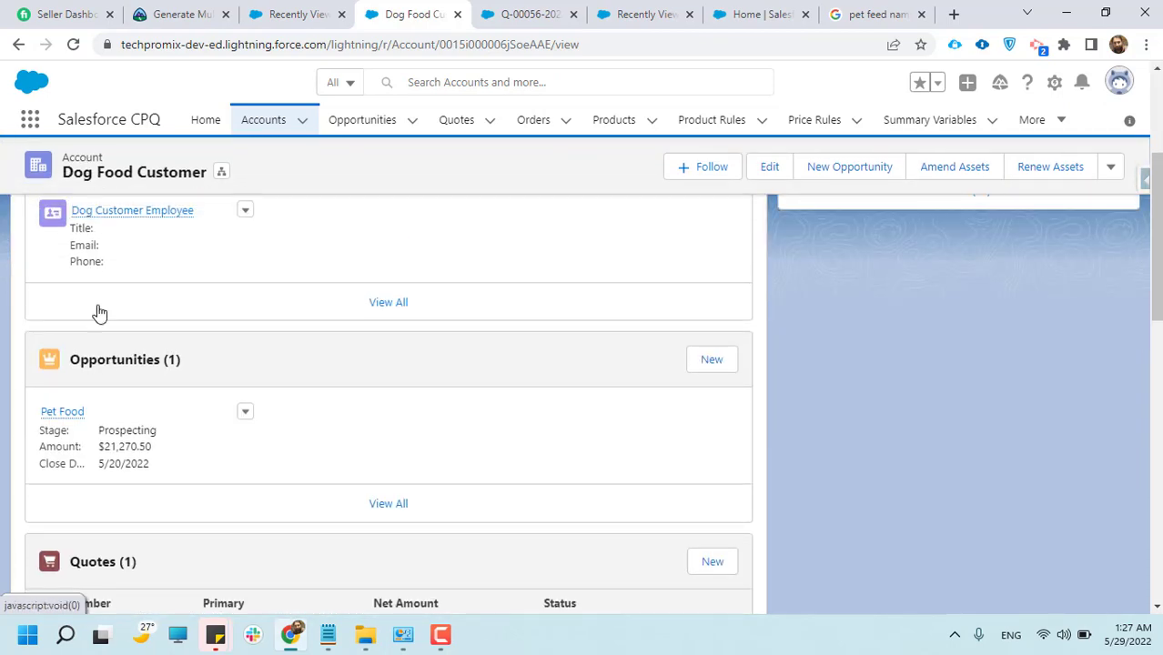
scroll(100, 364, down, 2)
scroll(78, 486, down, 1)
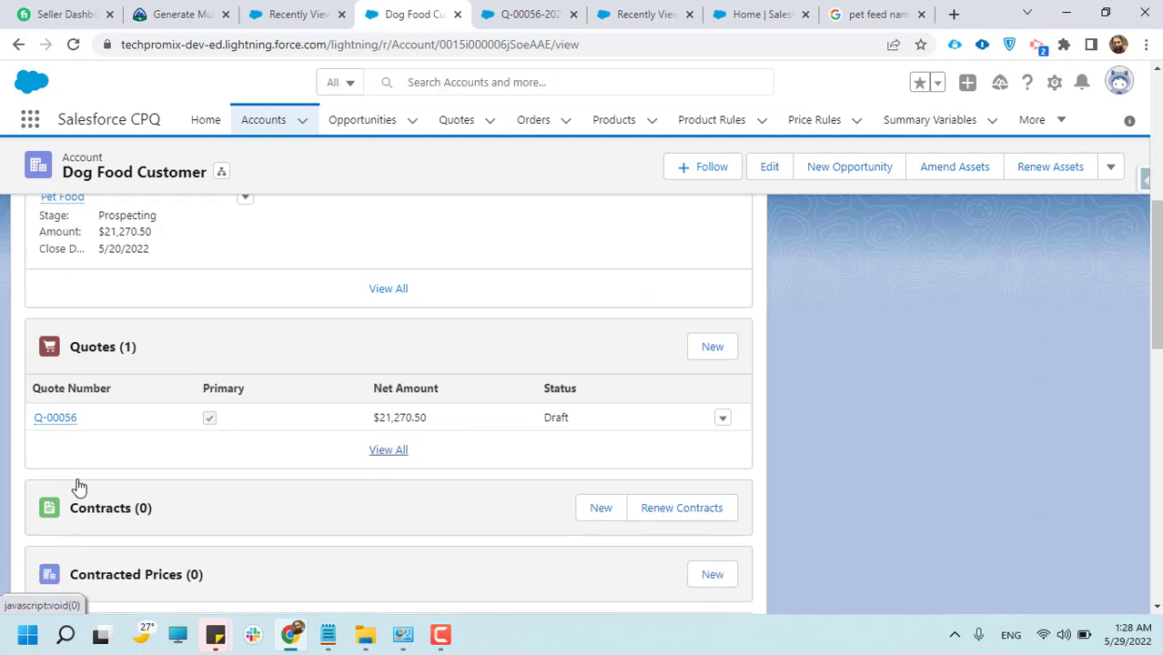
scroll(78, 487, down, 1)
scroll(89, 291, up, 1)
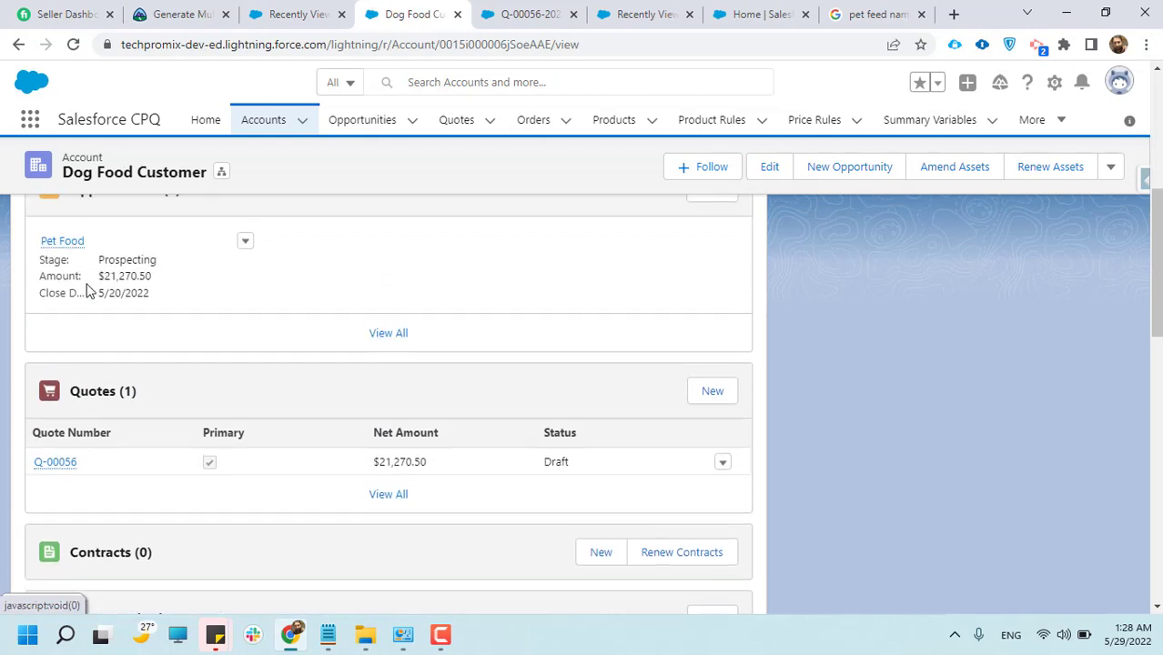
scroll(73, 464, up, 2)
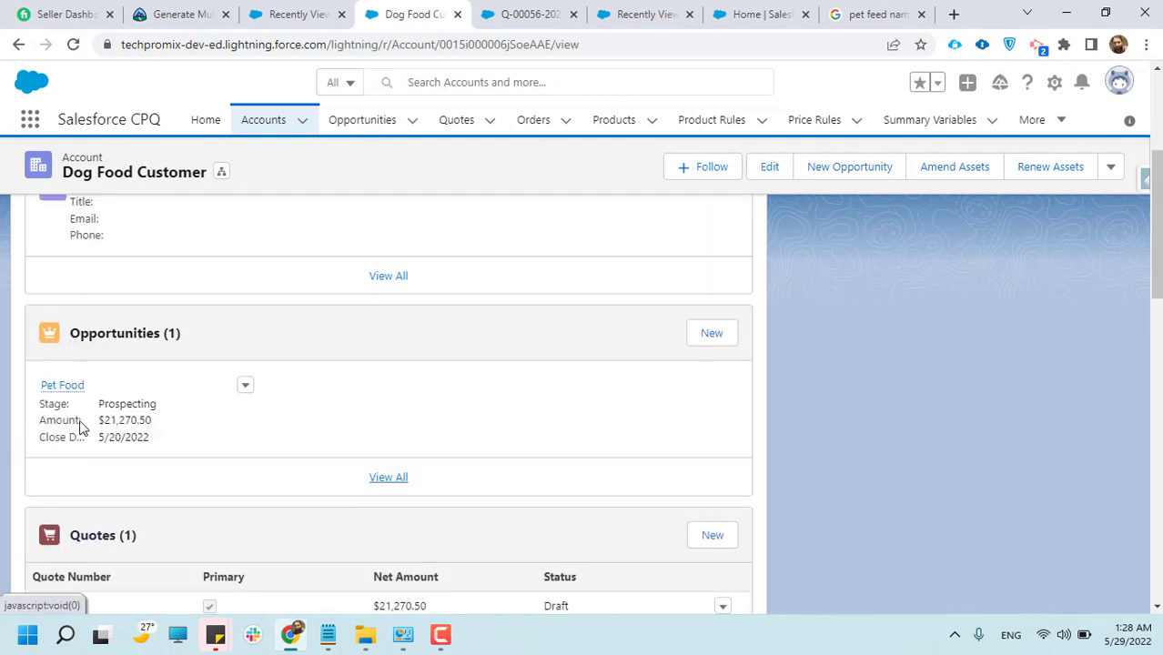
Review the account's related lists from quotes through contracts, assets, subscriptions and orders to recap the flow from quote to order
scroll(60, 412, down, 1)
scroll(60, 412, down, 2)
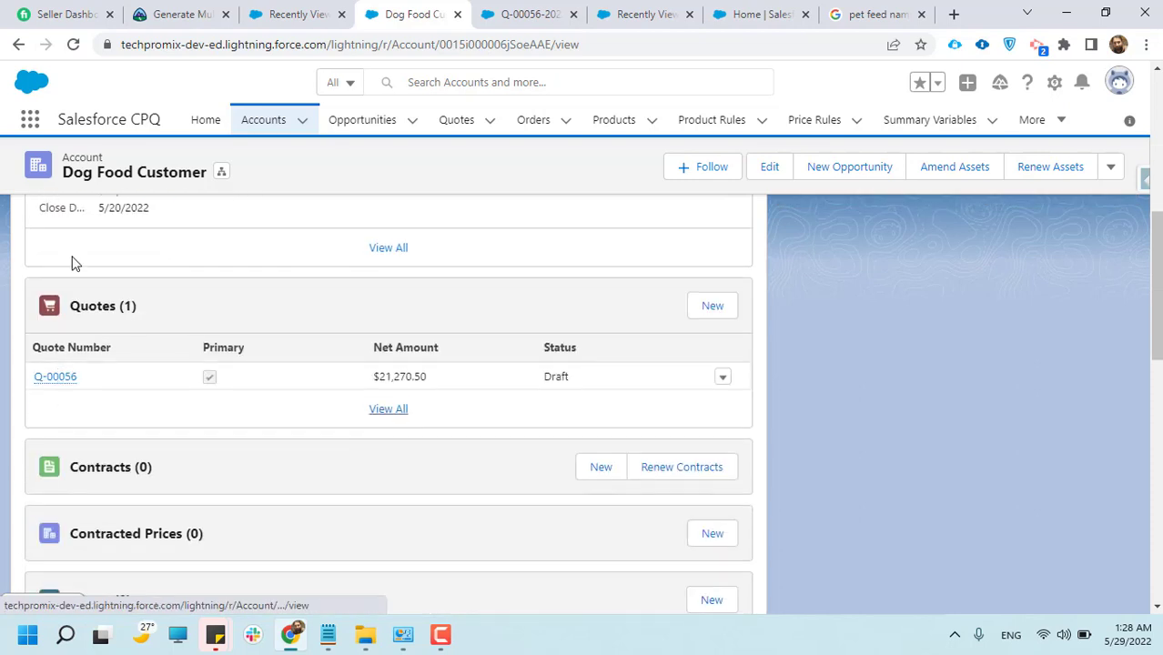
scroll(112, 416, down, 1)
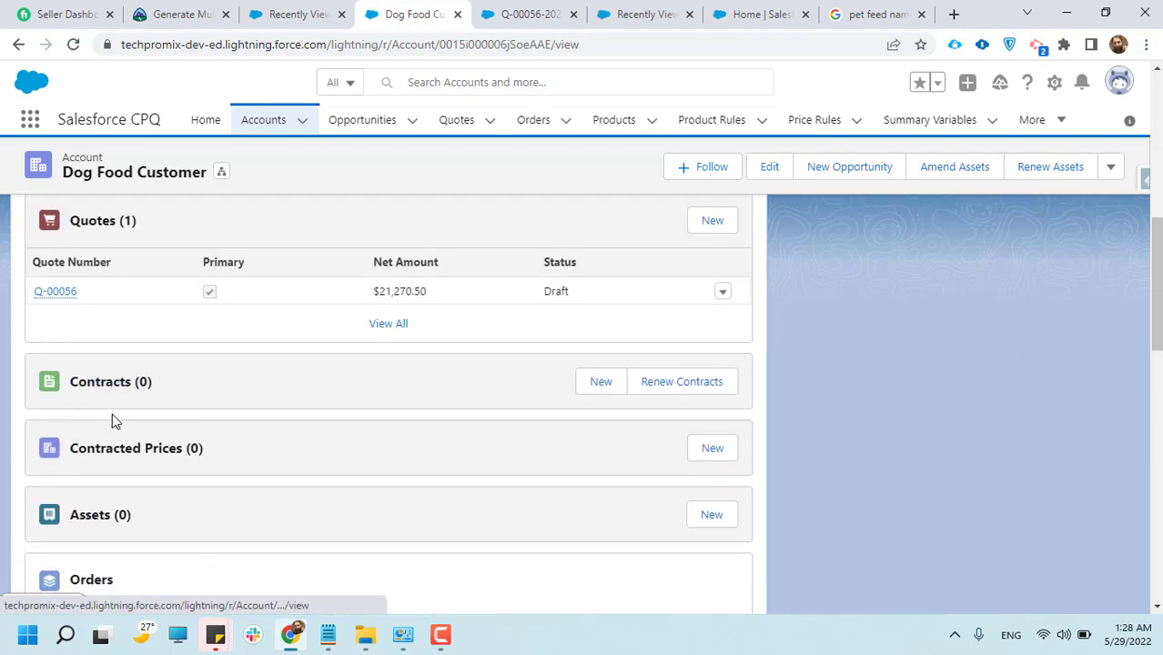
scroll(117, 415, down, 1)
scroll(123, 414, down, 1)
scroll(130, 436, down, 1)
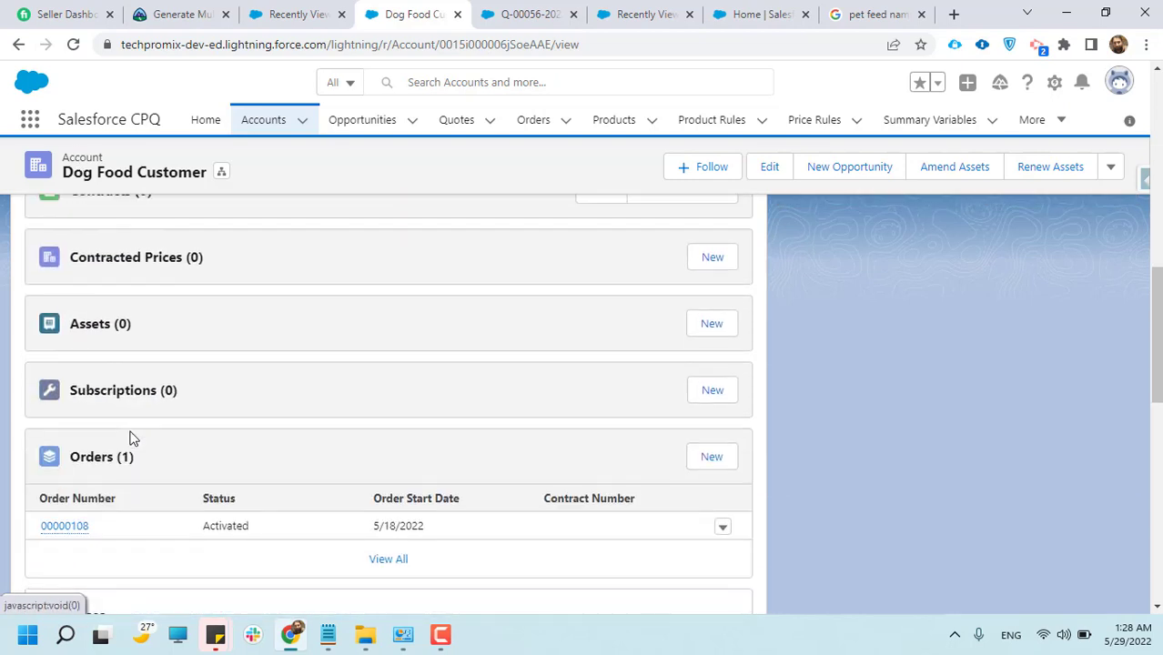
scroll(109, 436, down, 1)
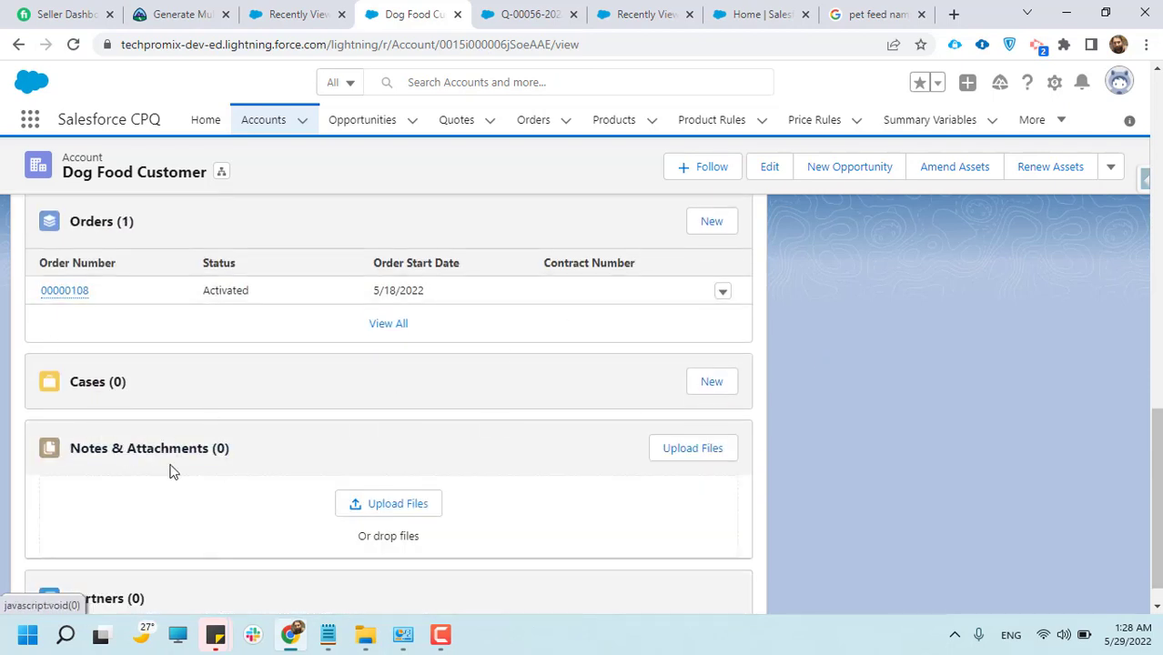
scroll(301, 492, up, 1)
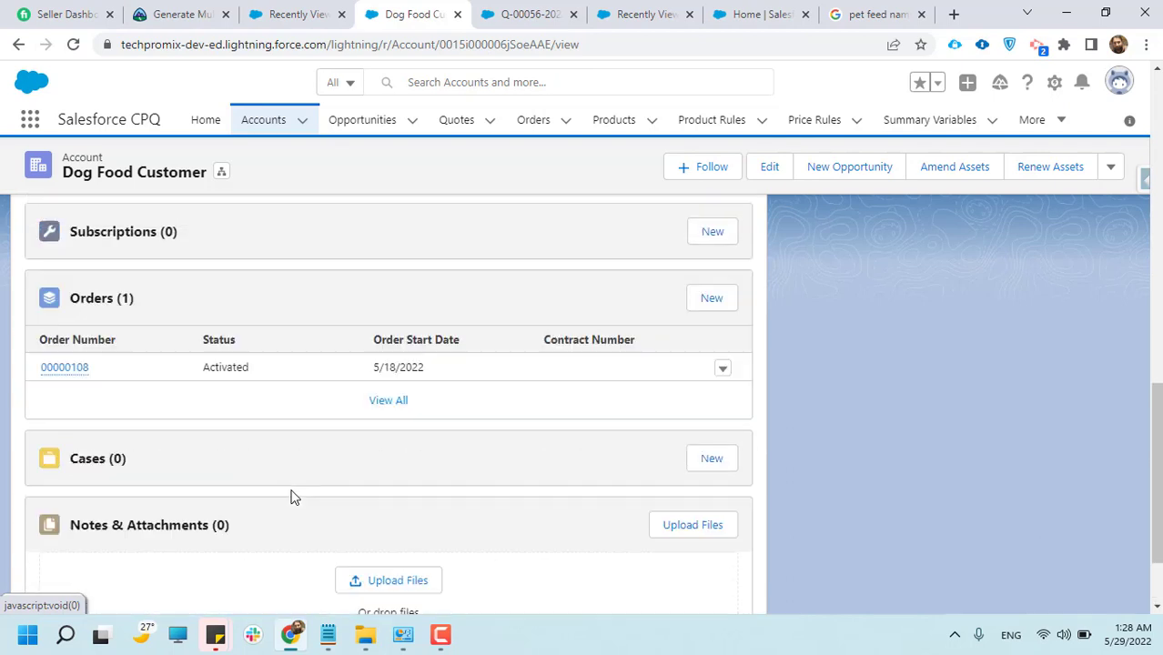
scroll(291, 493, up, 1)
scroll(104, 441, up, 2)
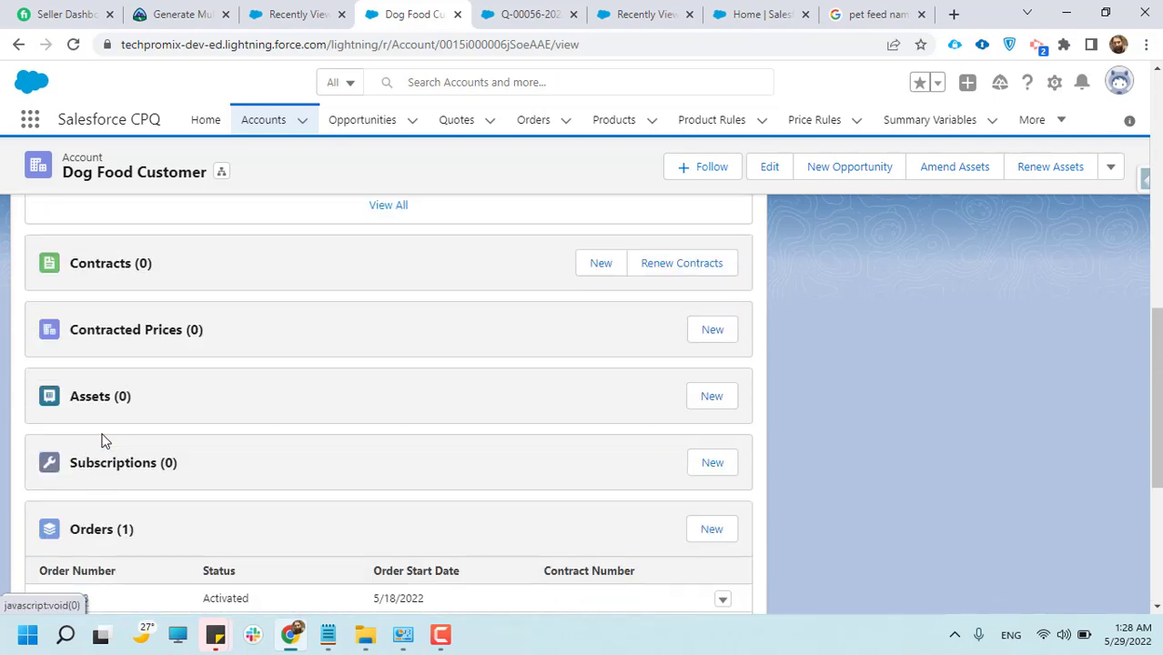
scroll(103, 441, up, 3)
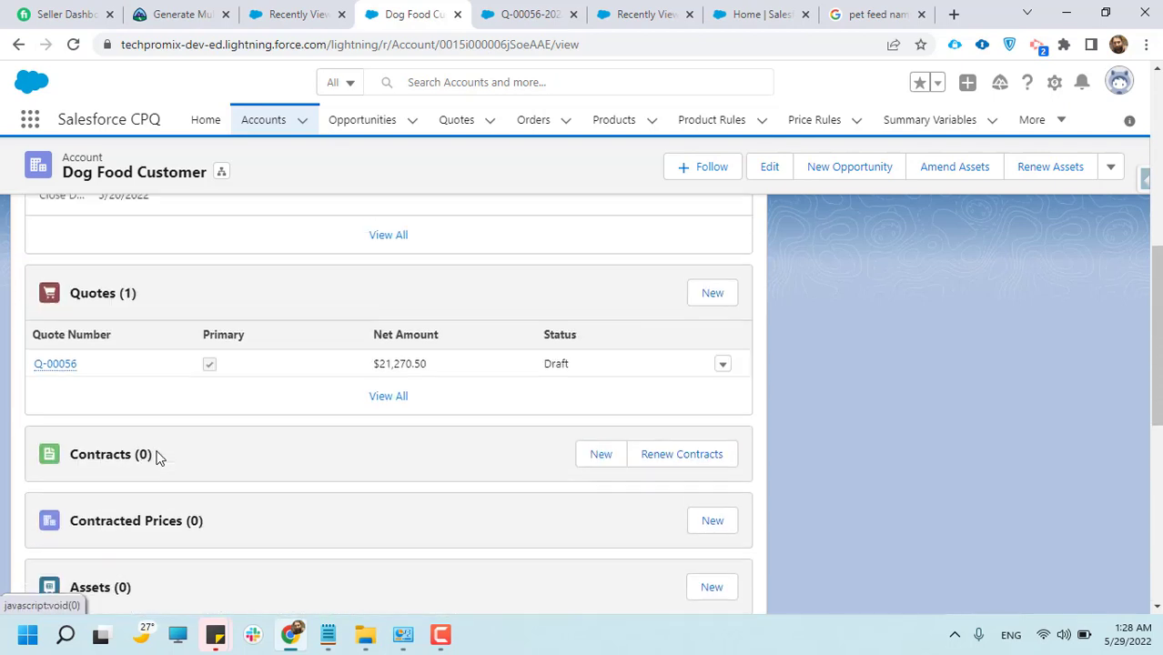
scroll(155, 456, up, 2)
scroll(162, 460, down, 1)
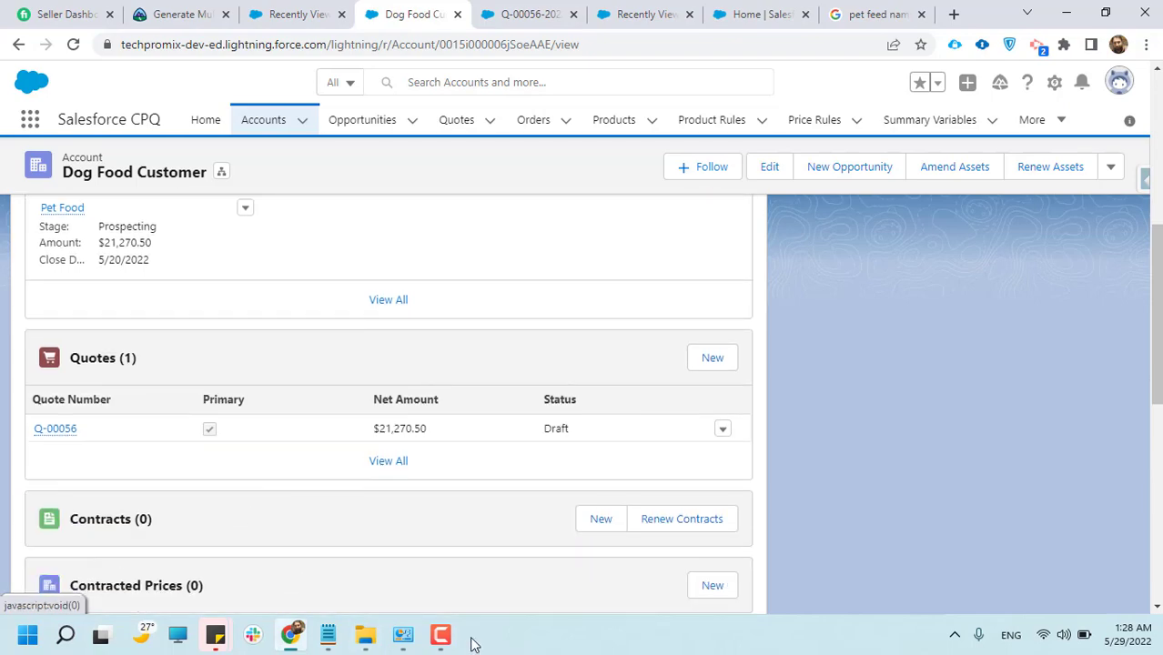